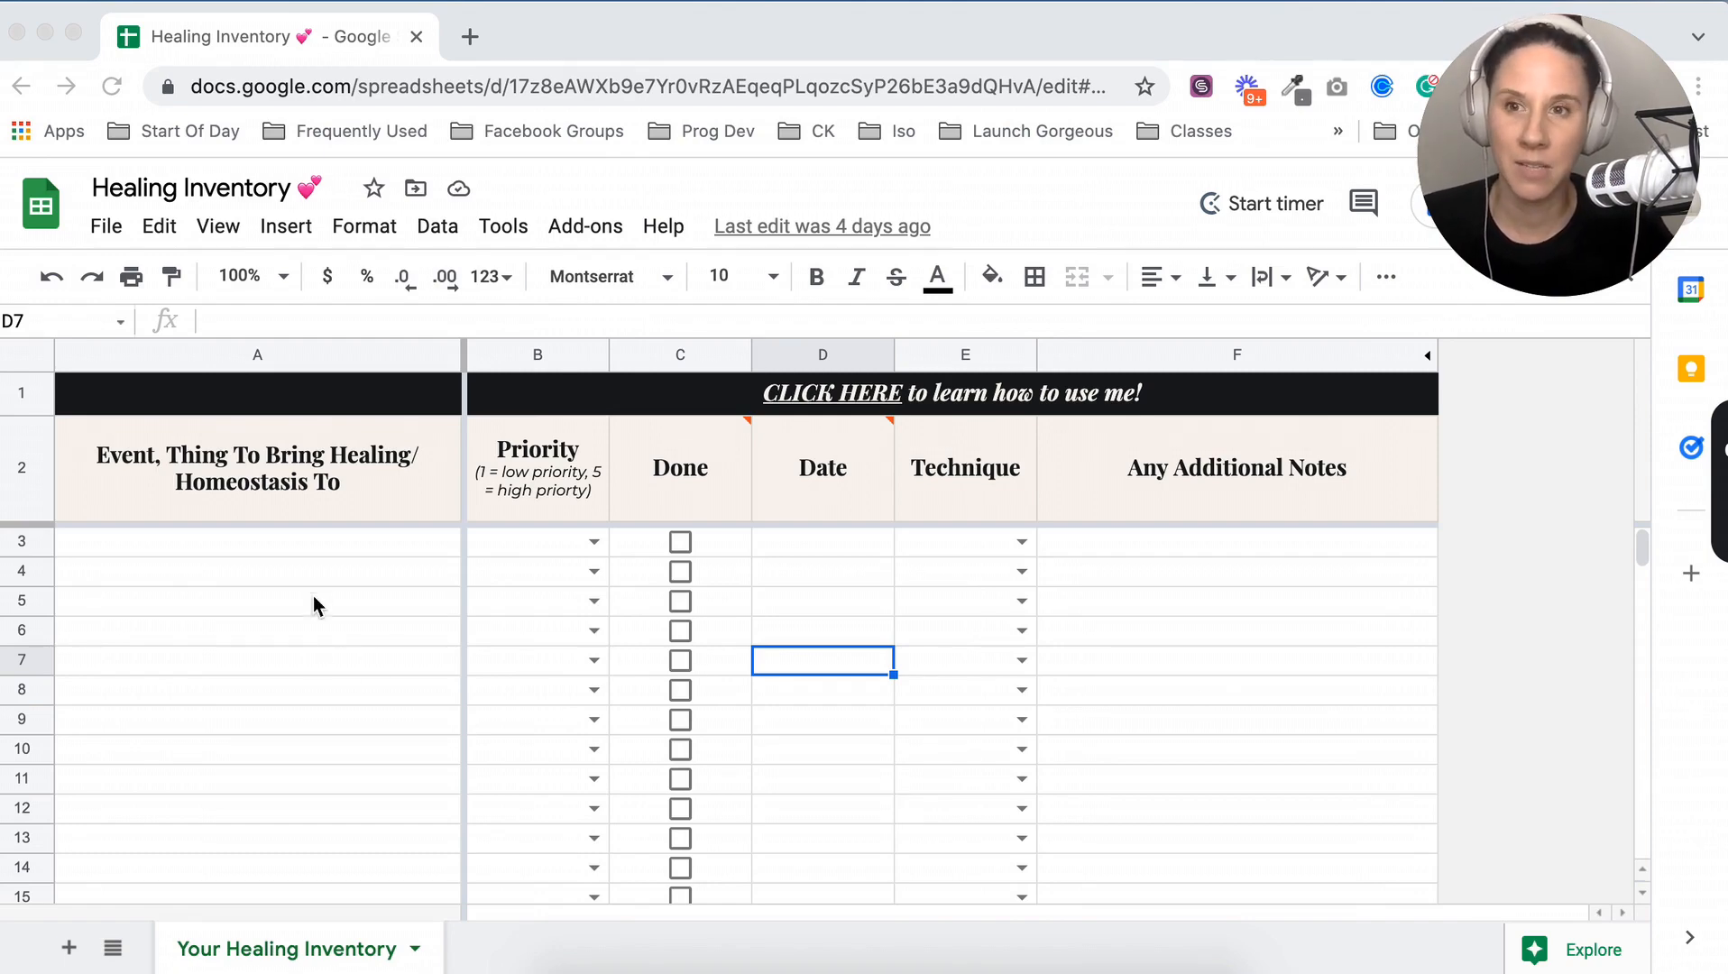
Enter the placeholder text "dgdfgd" as the event in cell A3
{"action": "left_click", "coordinate": [330, 561]}
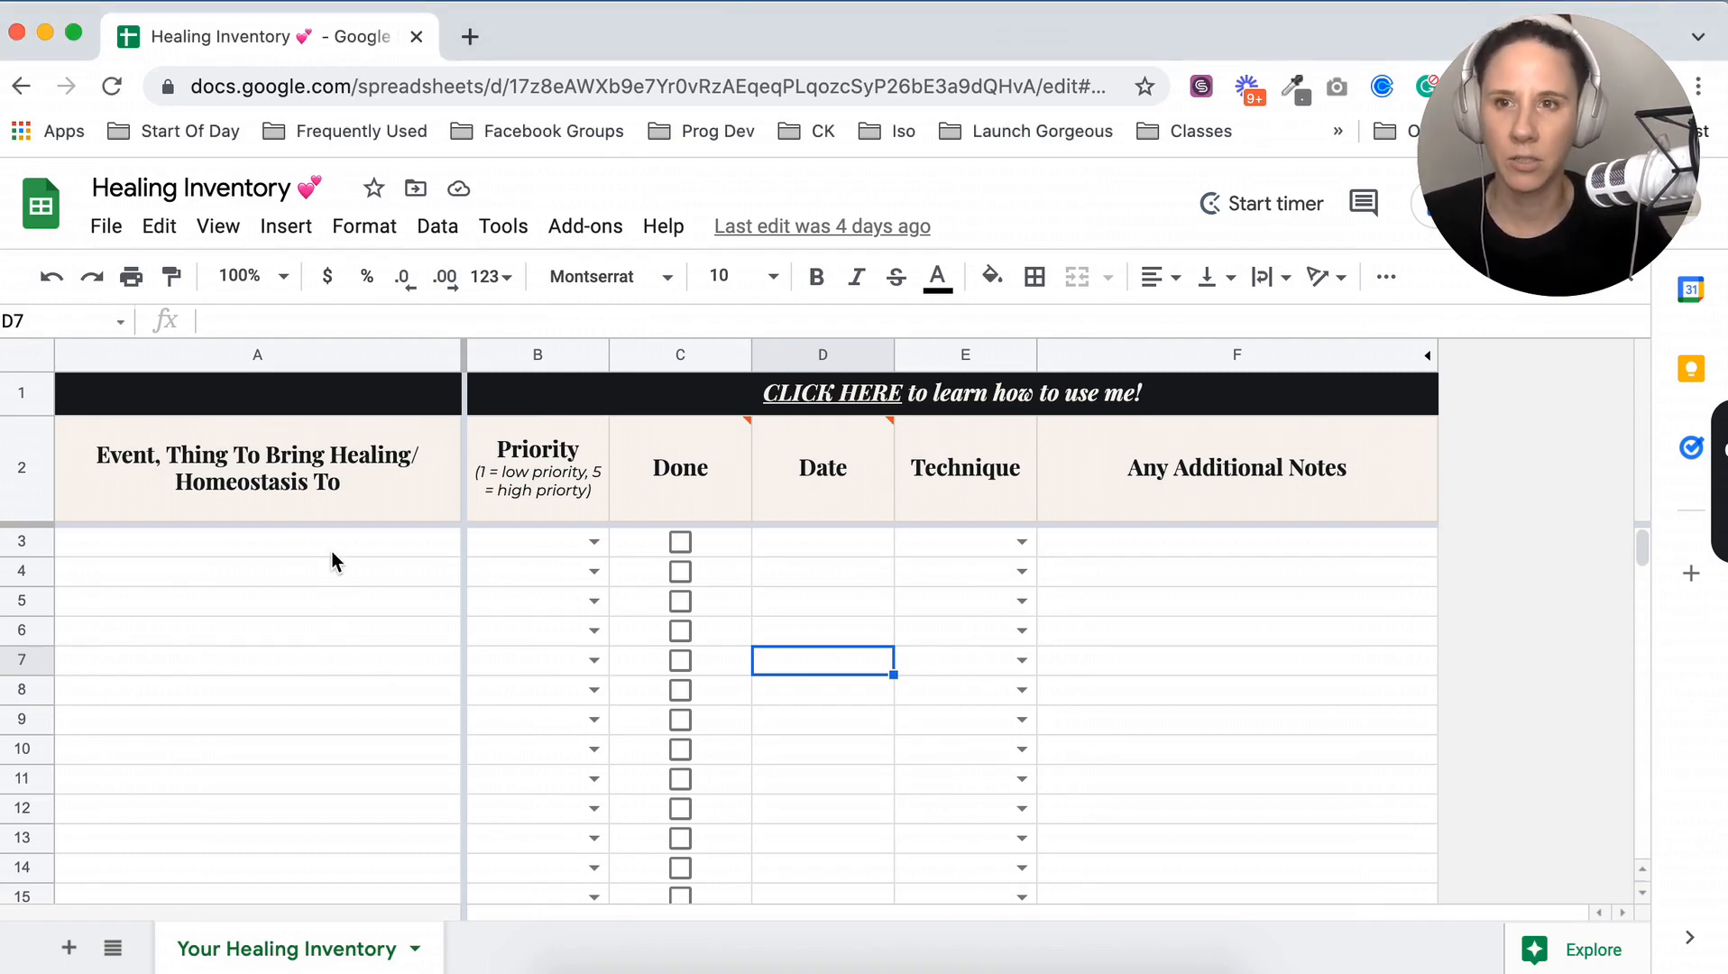
{"action": "left_click", "coordinate": [387, 635]}
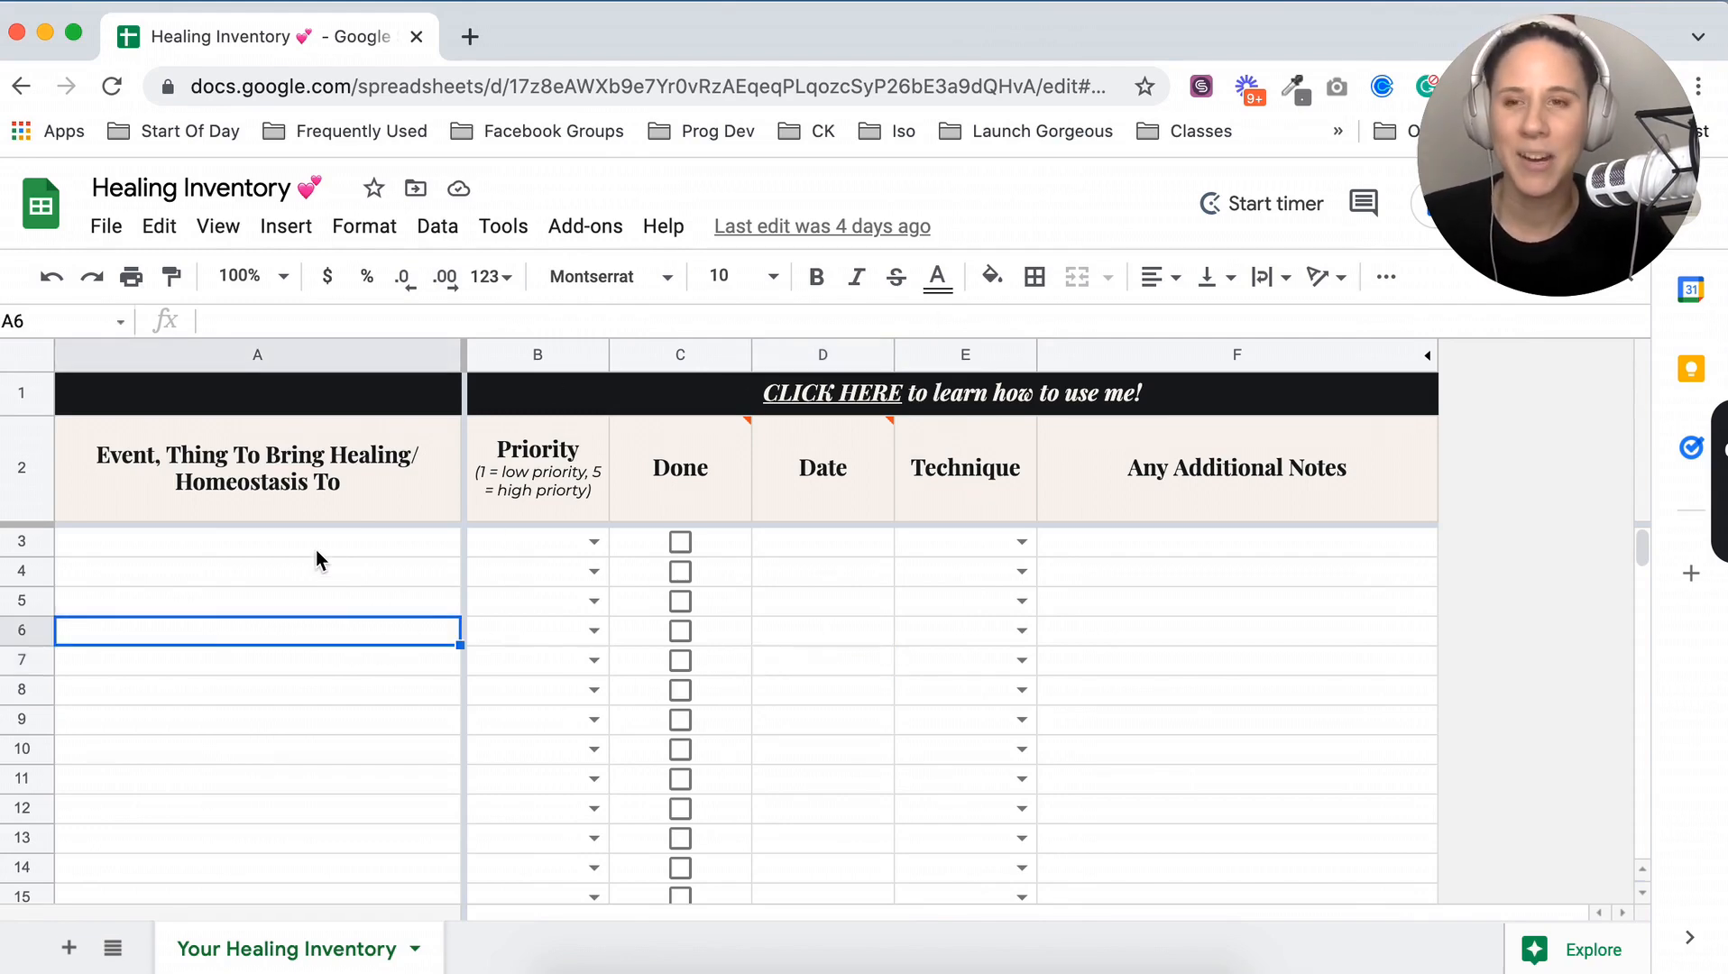
{"action": "left_click", "coordinate": [293, 538]}
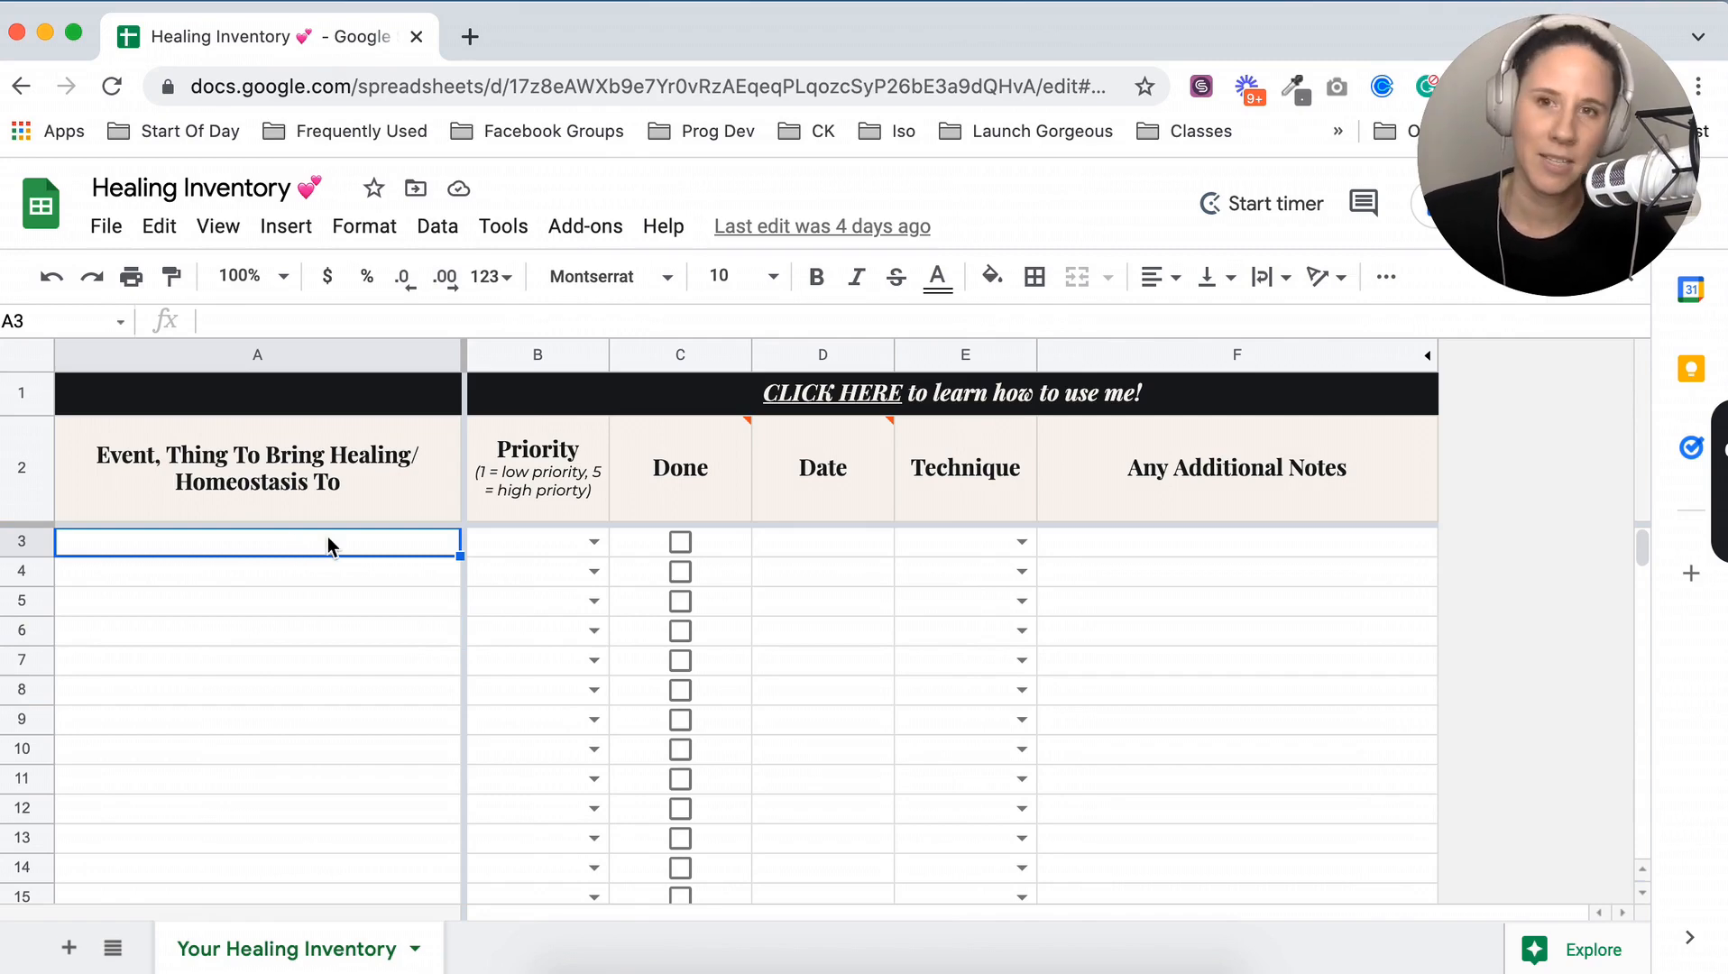
{"action": "type", "text": "dgdfgd"}
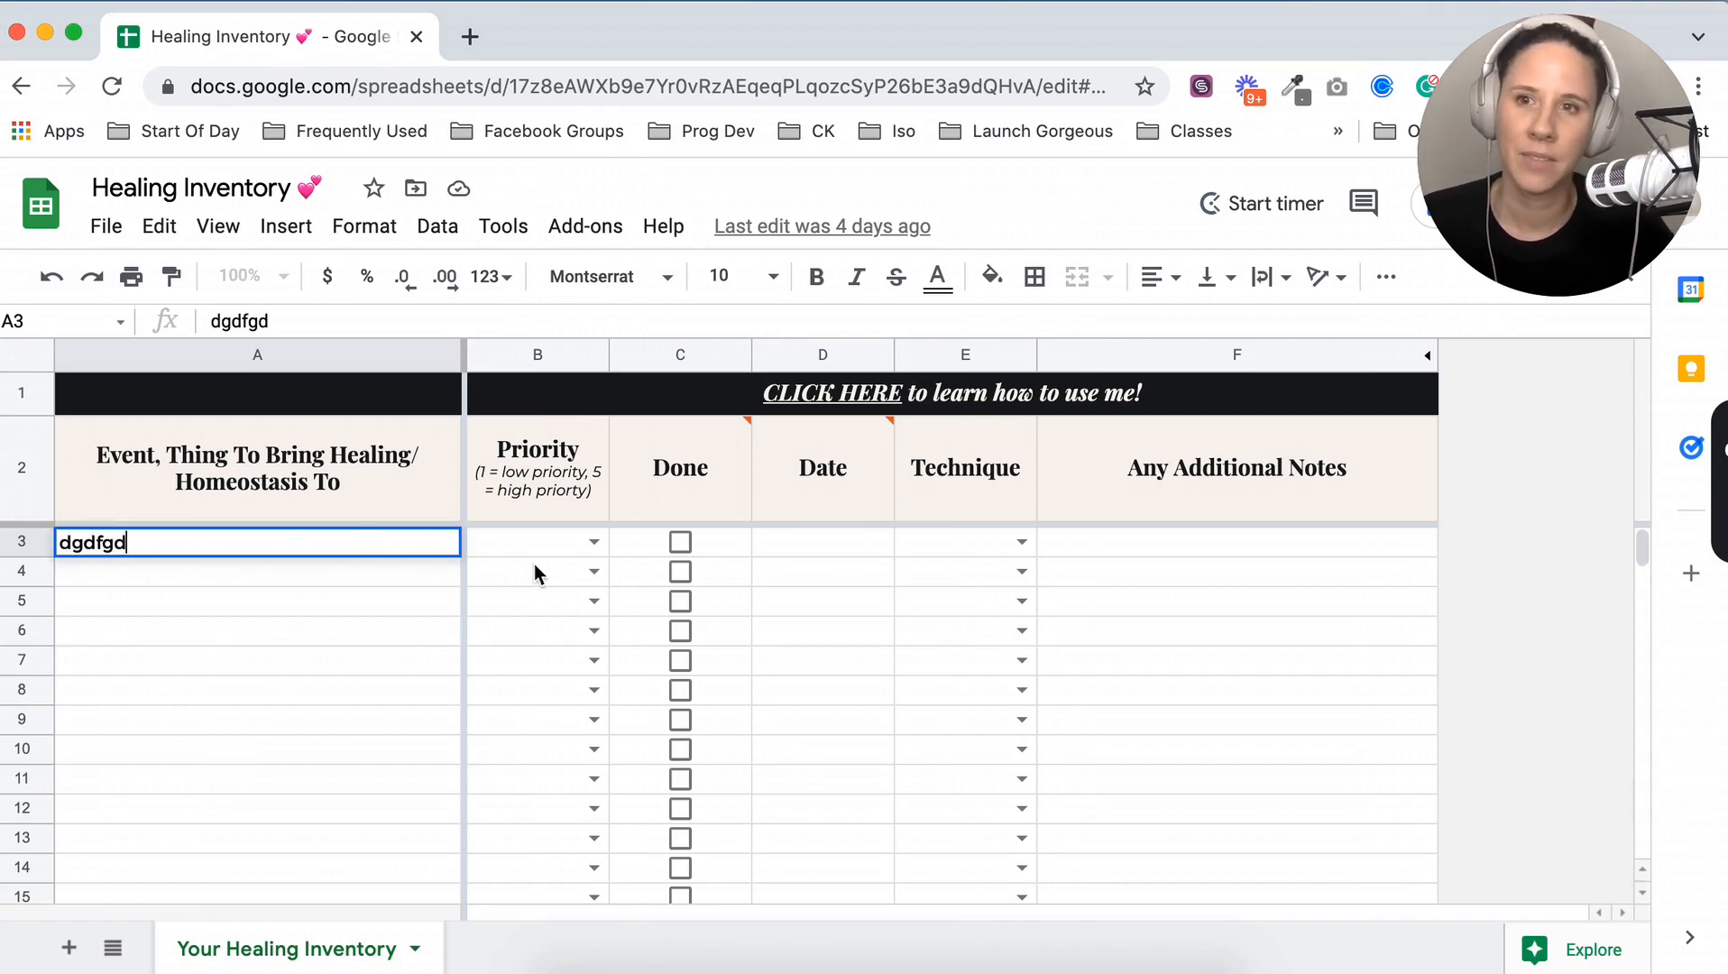
Try out the priority ratings, choosing 1 and then 5 for row 3, and 4 for row 4
{"action": "left_click", "coordinate": [597, 543]}
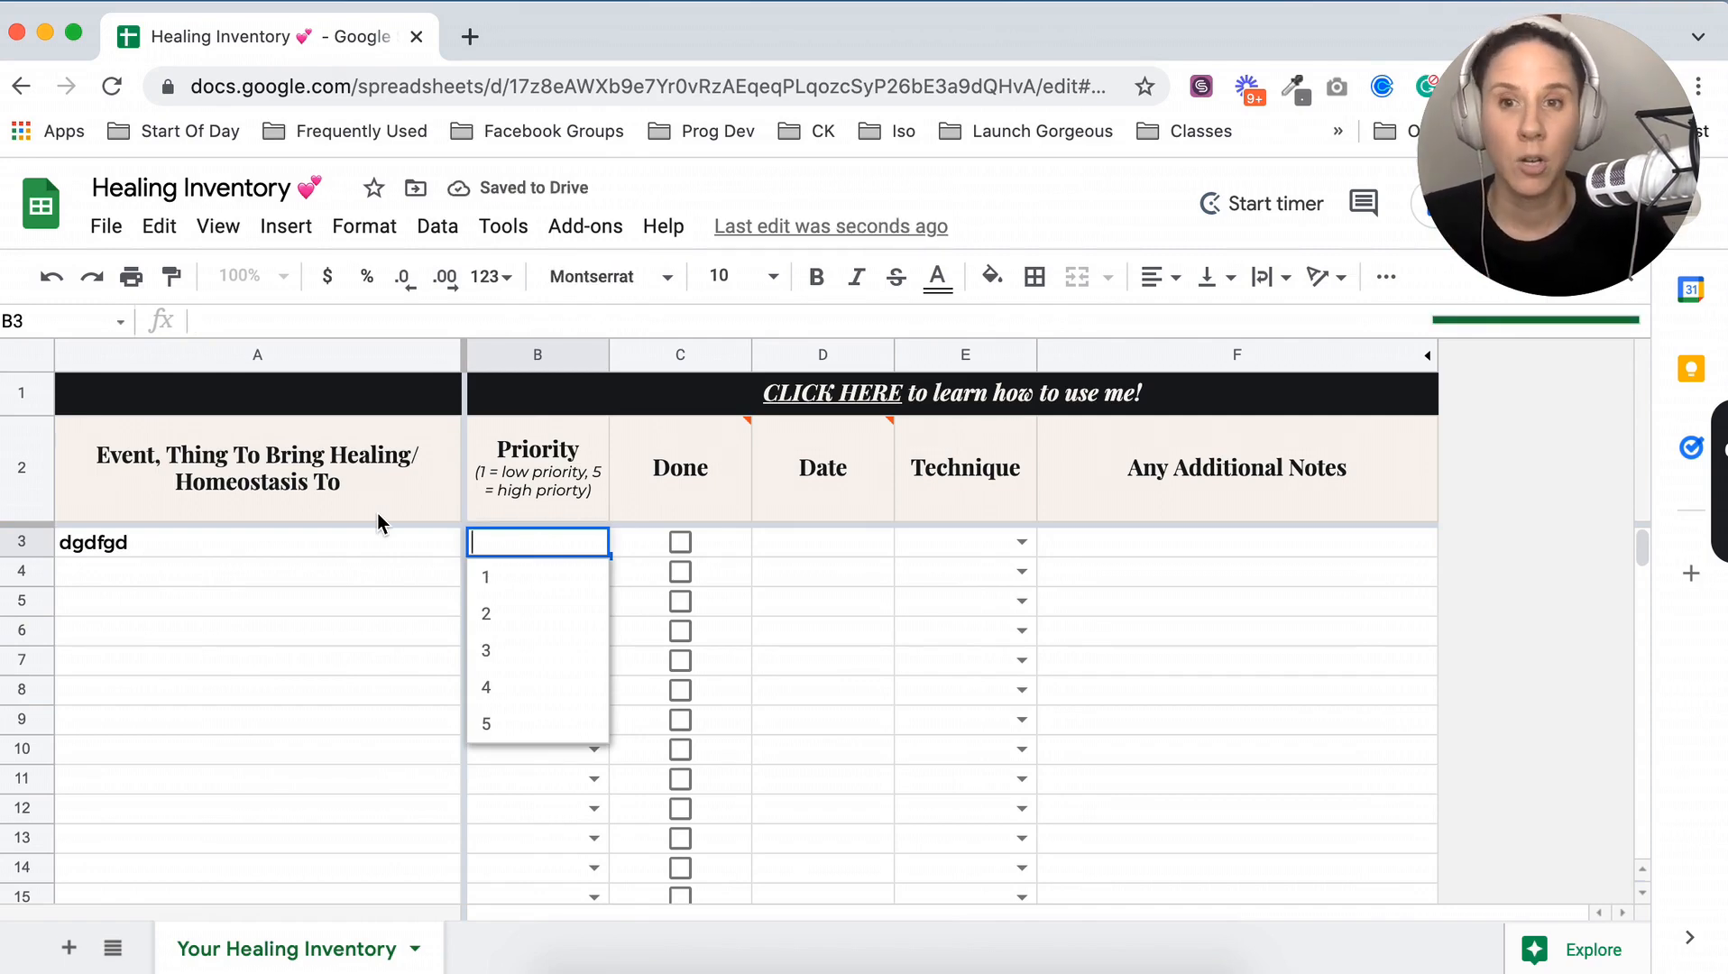
{"action": "left_click", "coordinate": [514, 574]}
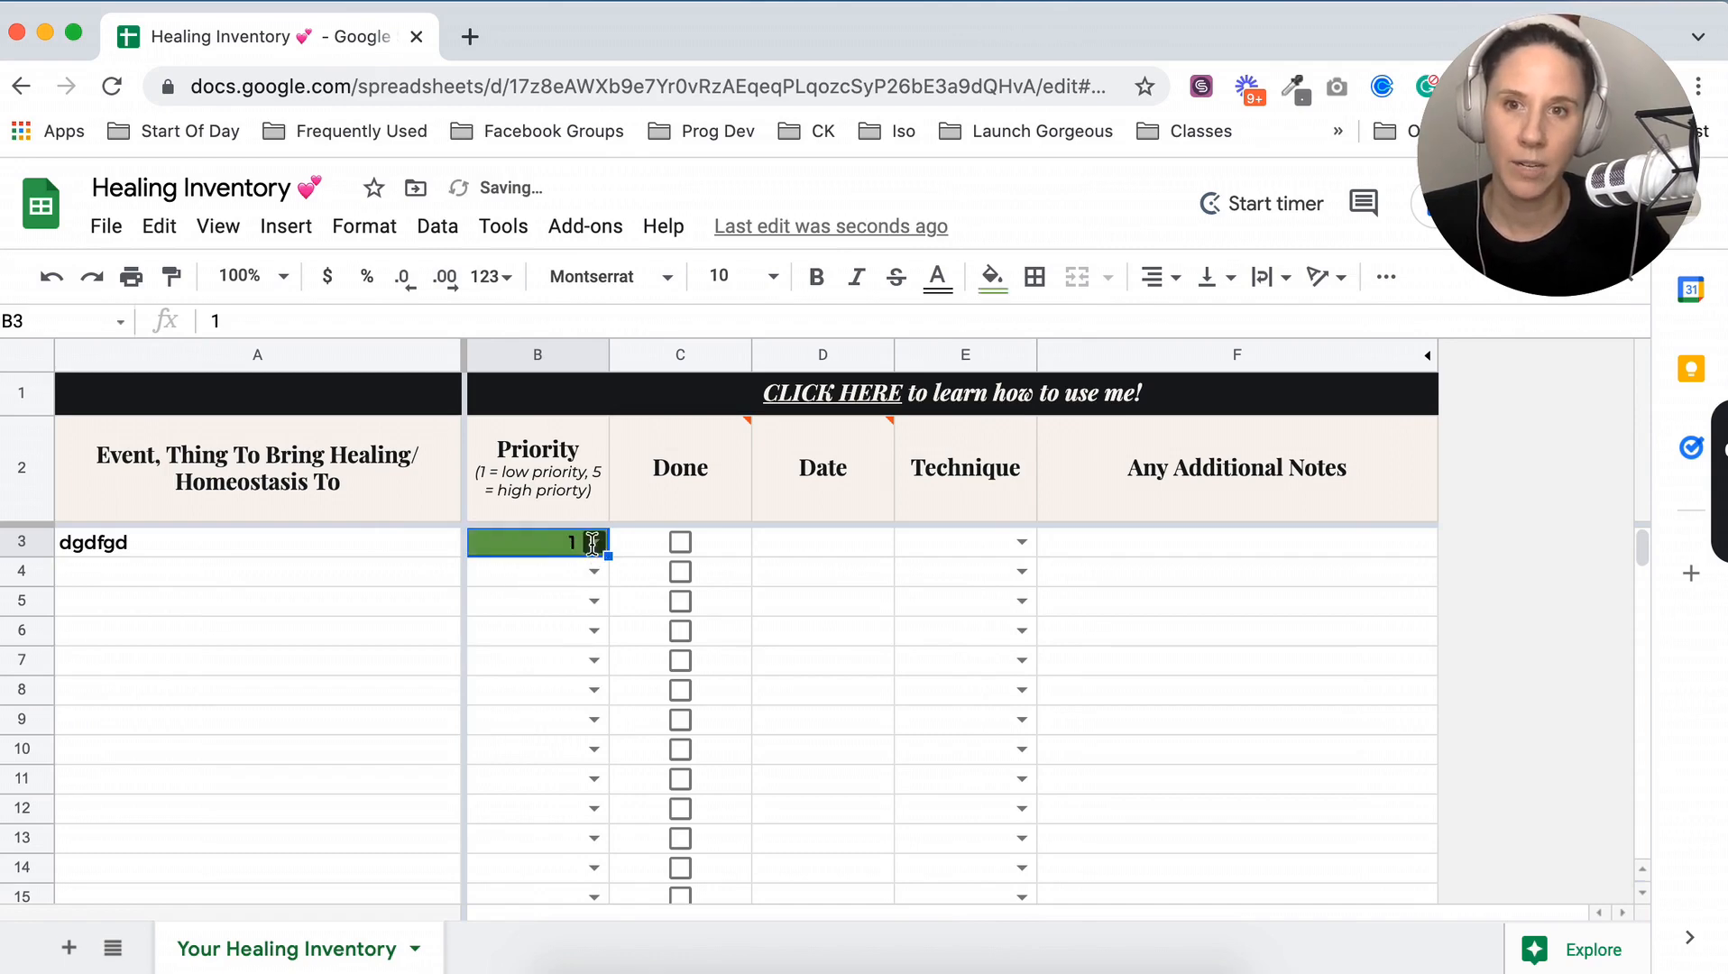
{"action": "left_click", "coordinate": [591, 542]}
{"action": "left_click", "coordinate": [552, 723]}
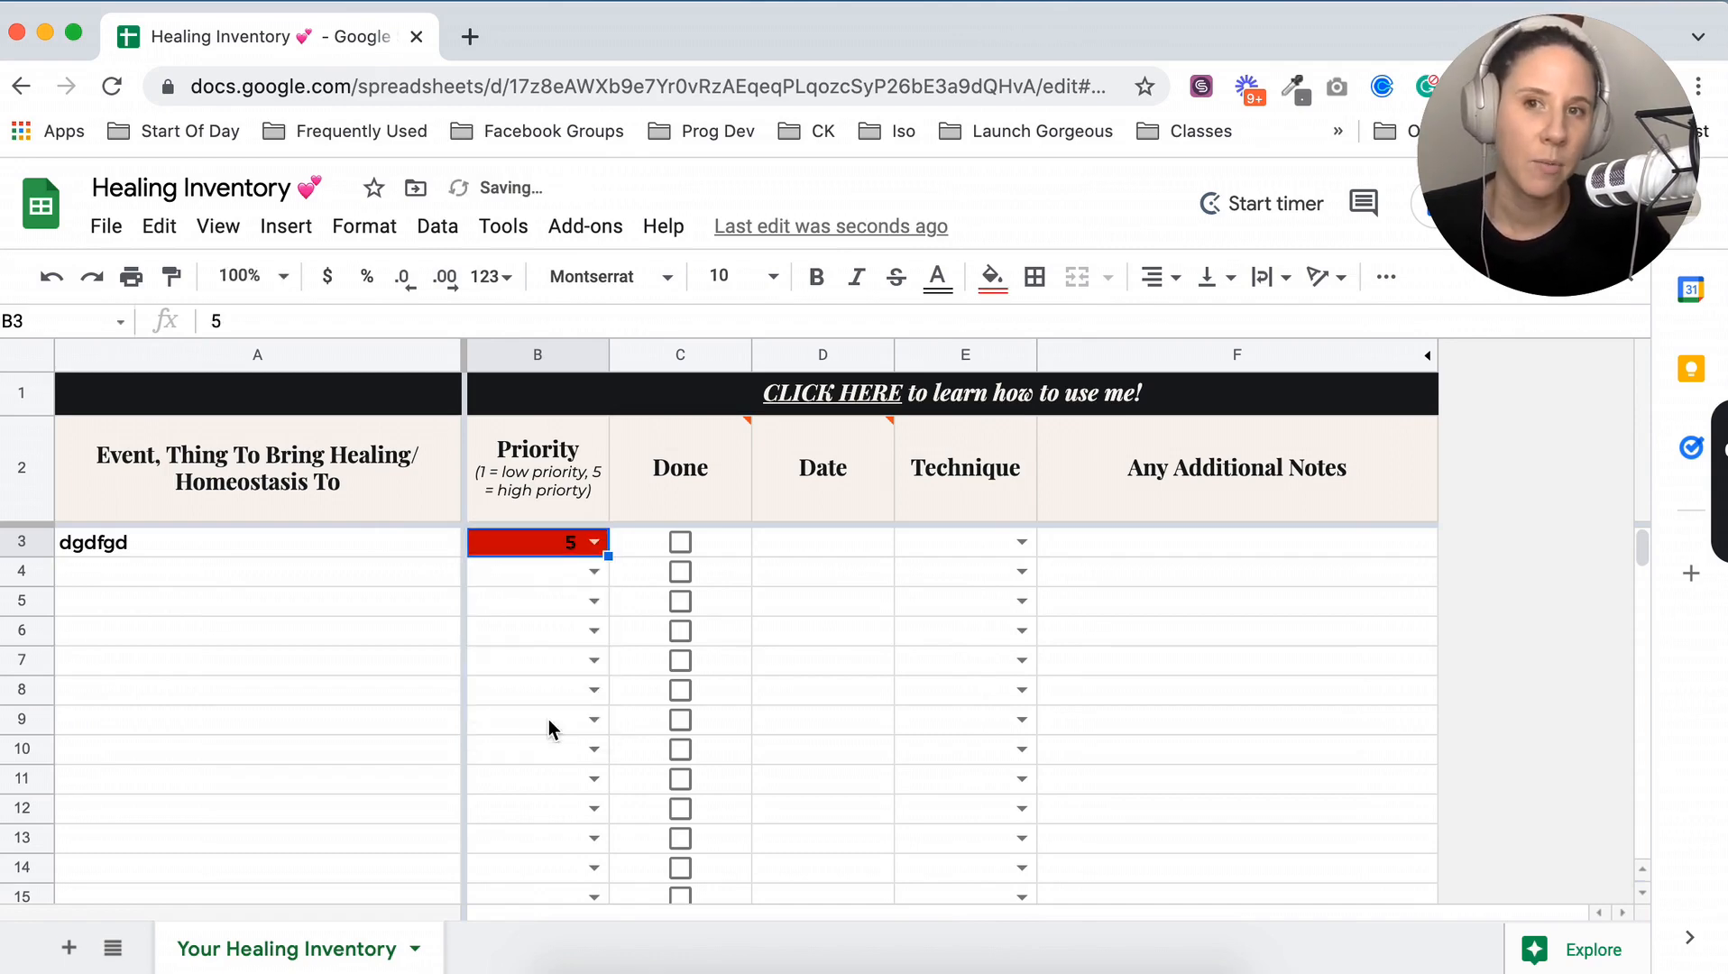
{"action": "left_click", "coordinate": [592, 573]}
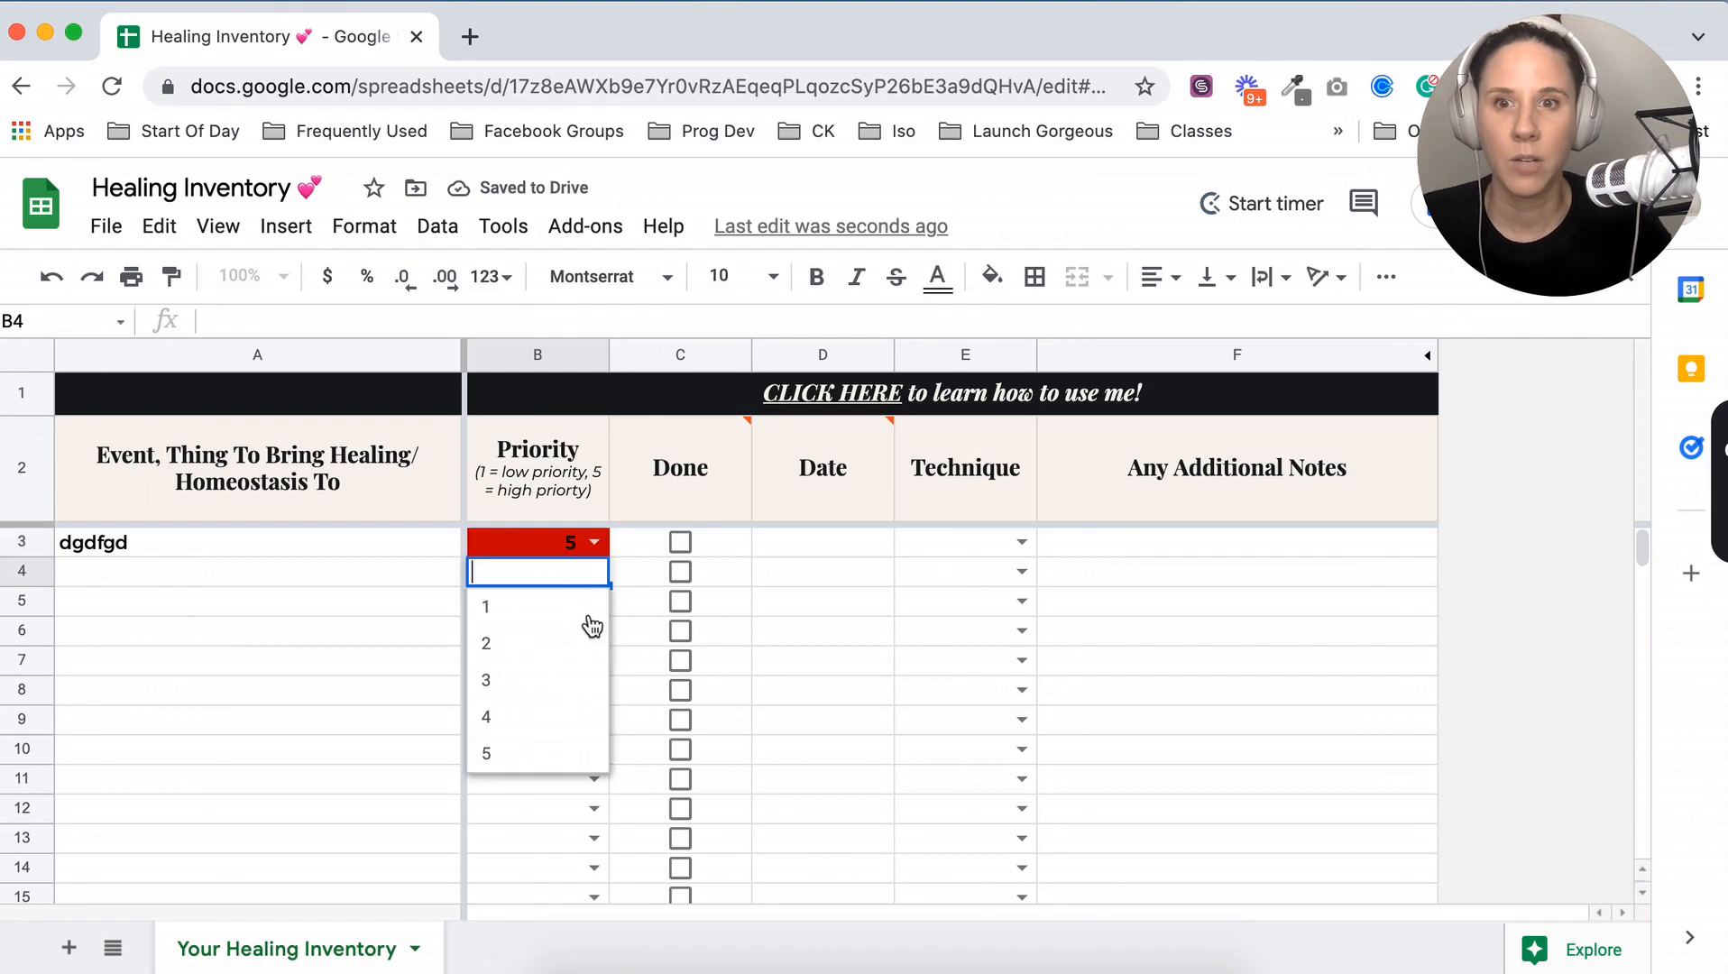
{"action": "left_click", "coordinate": [591, 717]}
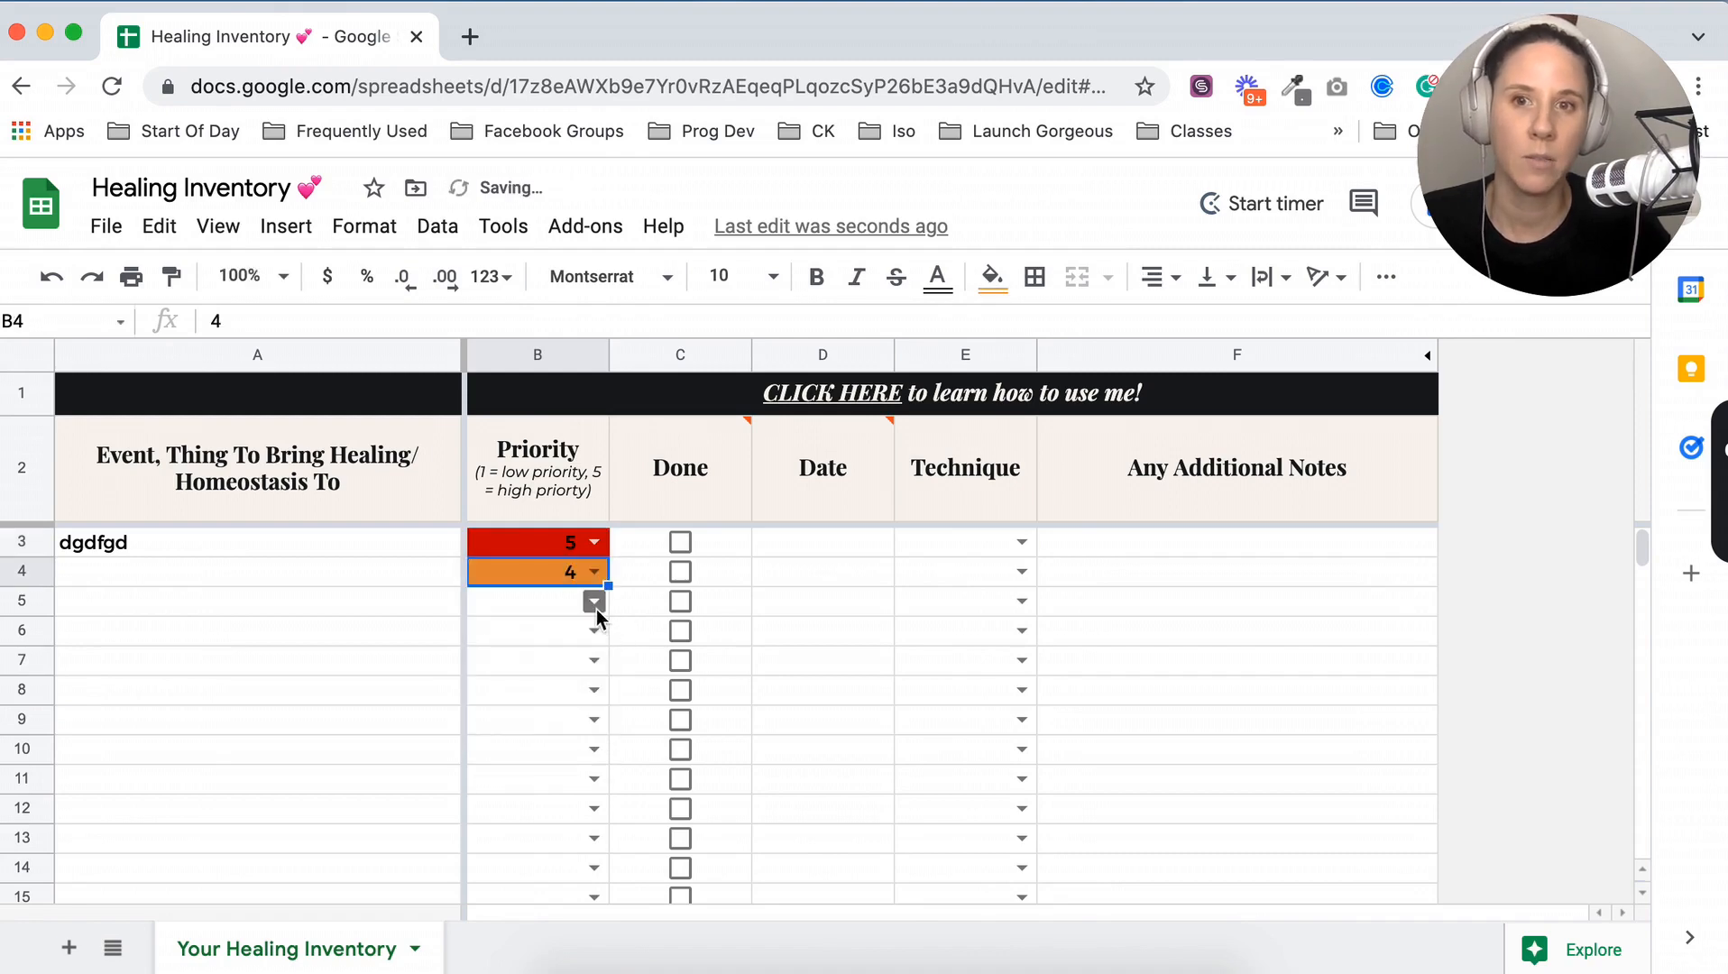
{"action": "left_click", "coordinate": [594, 601]}
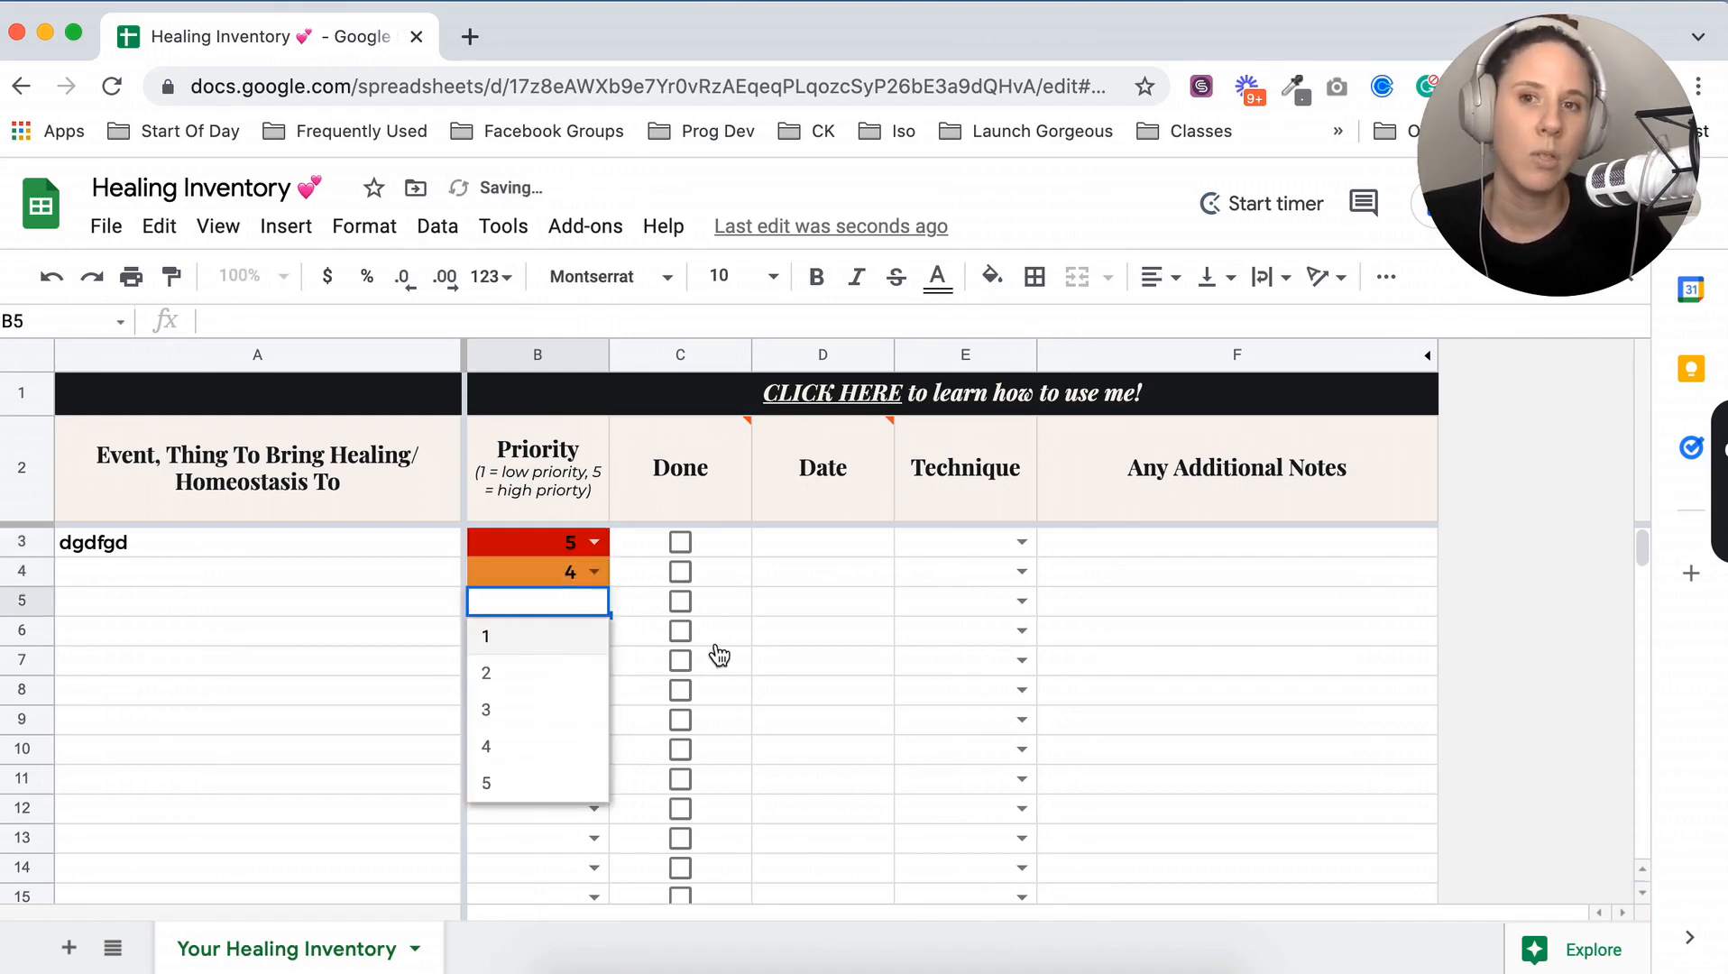
Clear the sample priorities in B3:B4 and the placeholder text in A3
{"action": "mouse_move", "coordinate": [522, 543]}
{"action": "left_mouse_down"}
{"action": "mouse_move", "coordinate": [527, 581]}
{"action": "mouse_move", "coordinate": [523, 568]}
{"action": "left_mouse_up"}
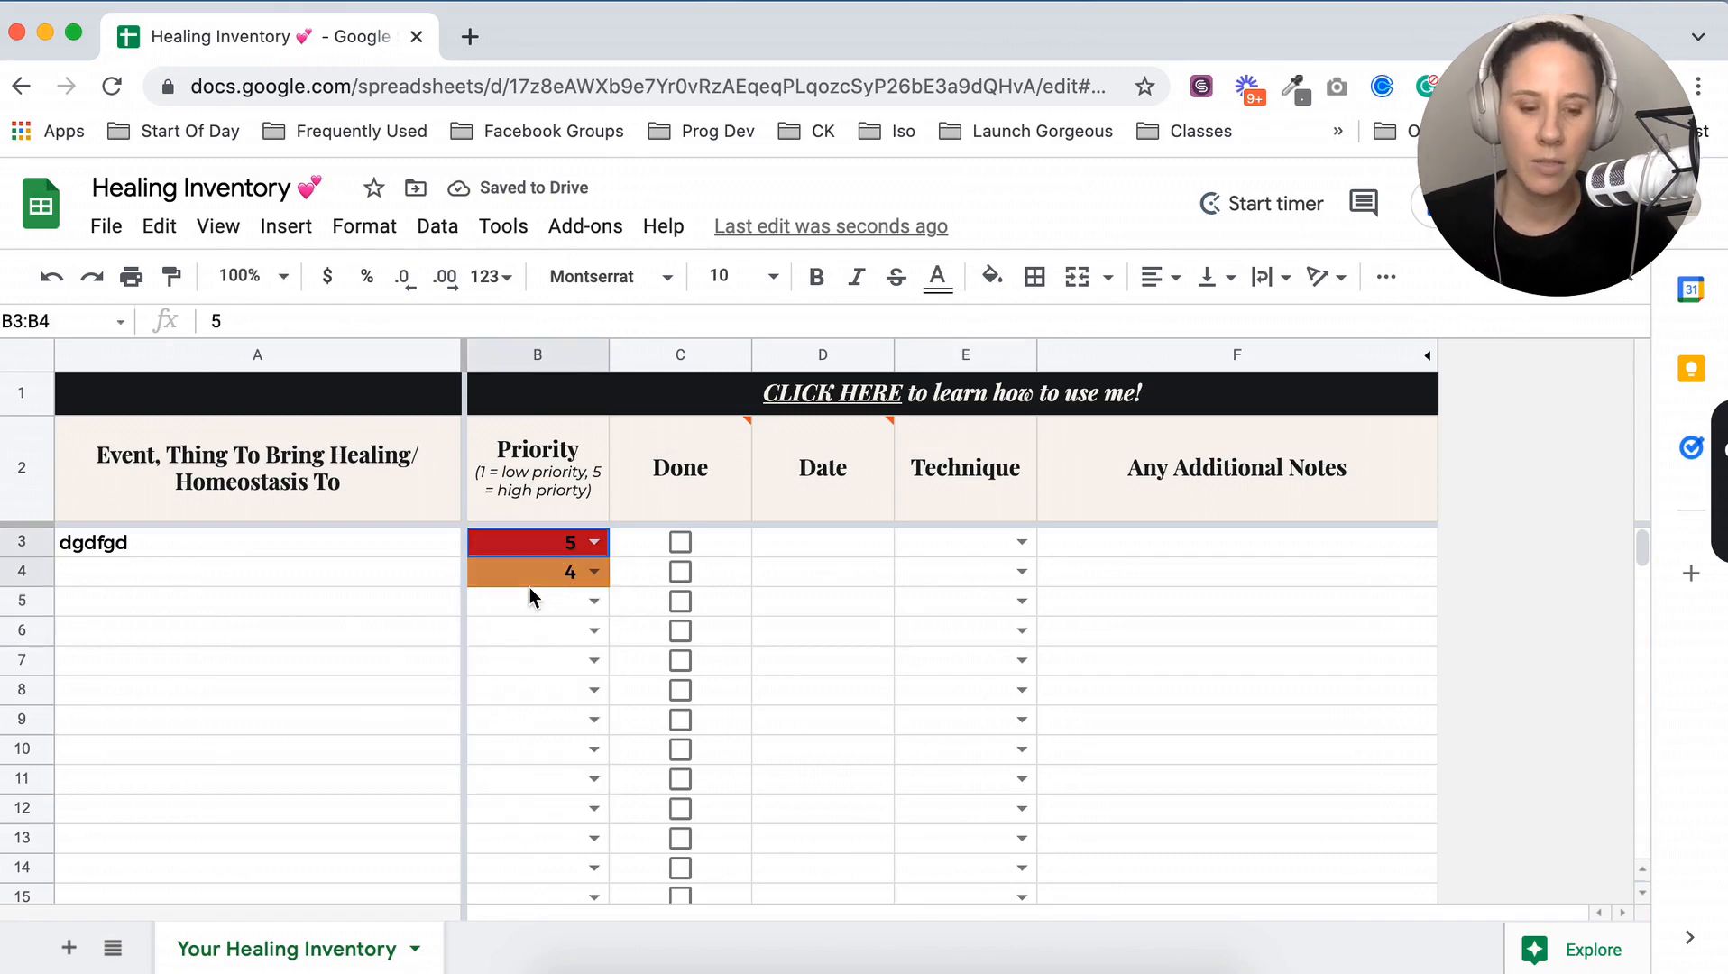
{"action": "key", "text": "Delete"}
{"action": "left_click", "coordinate": [151, 543]}
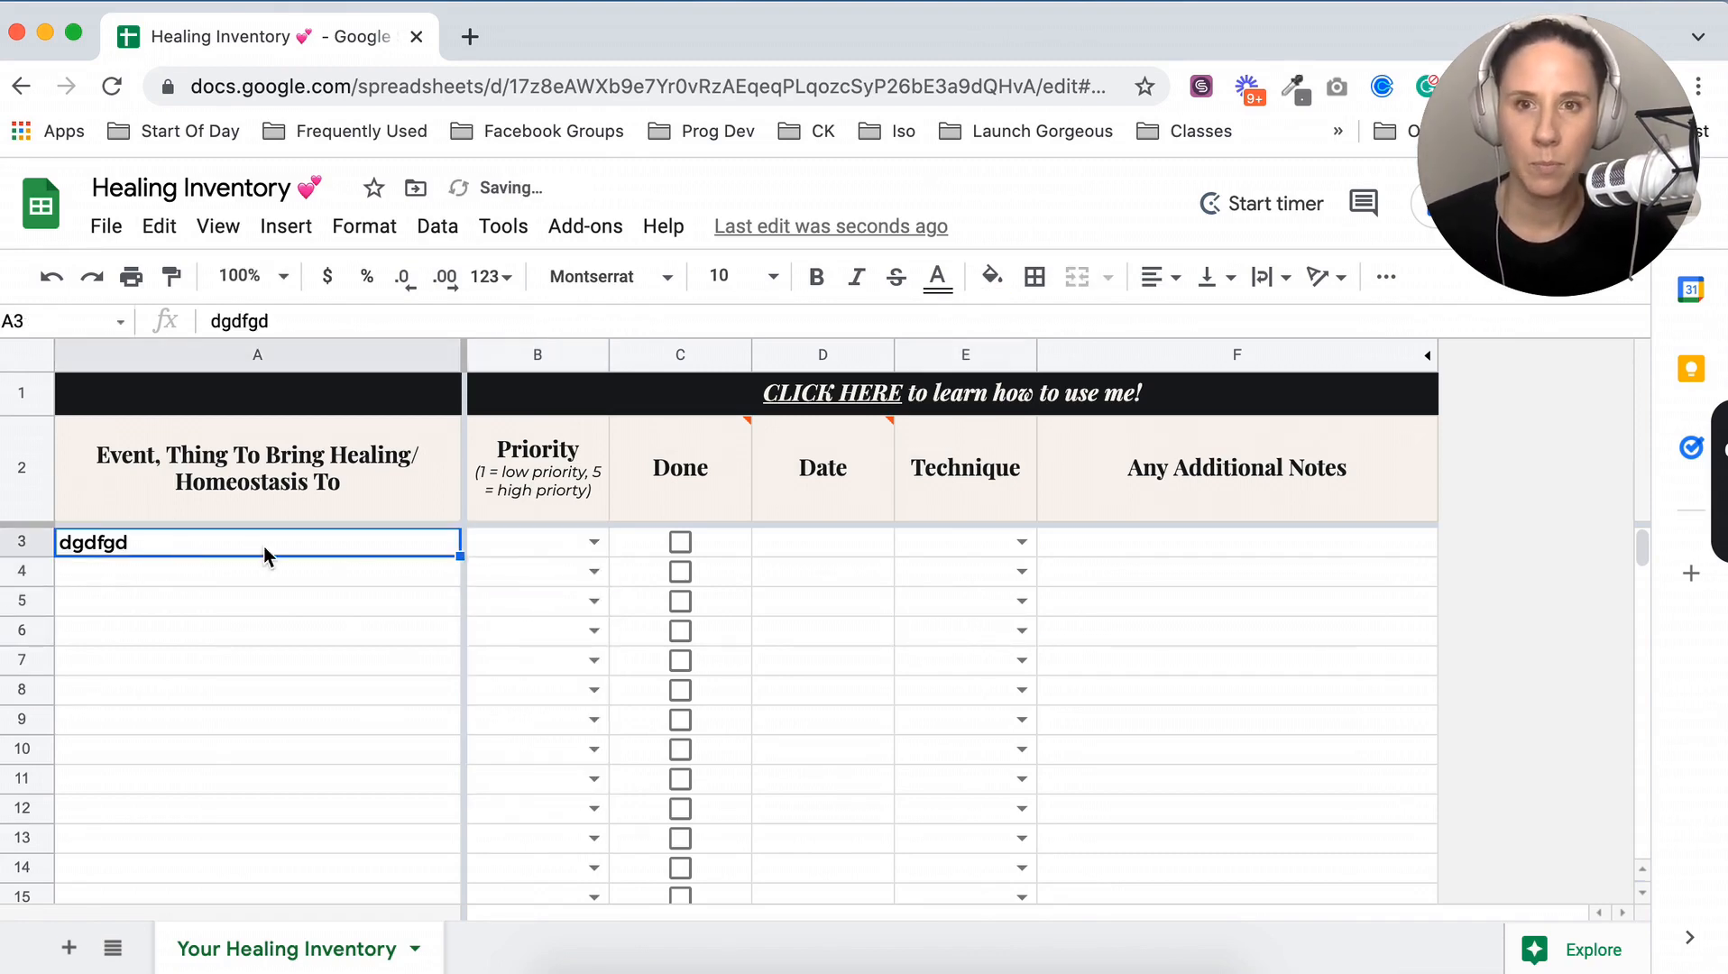
{"action": "key", "text": "Delete"}
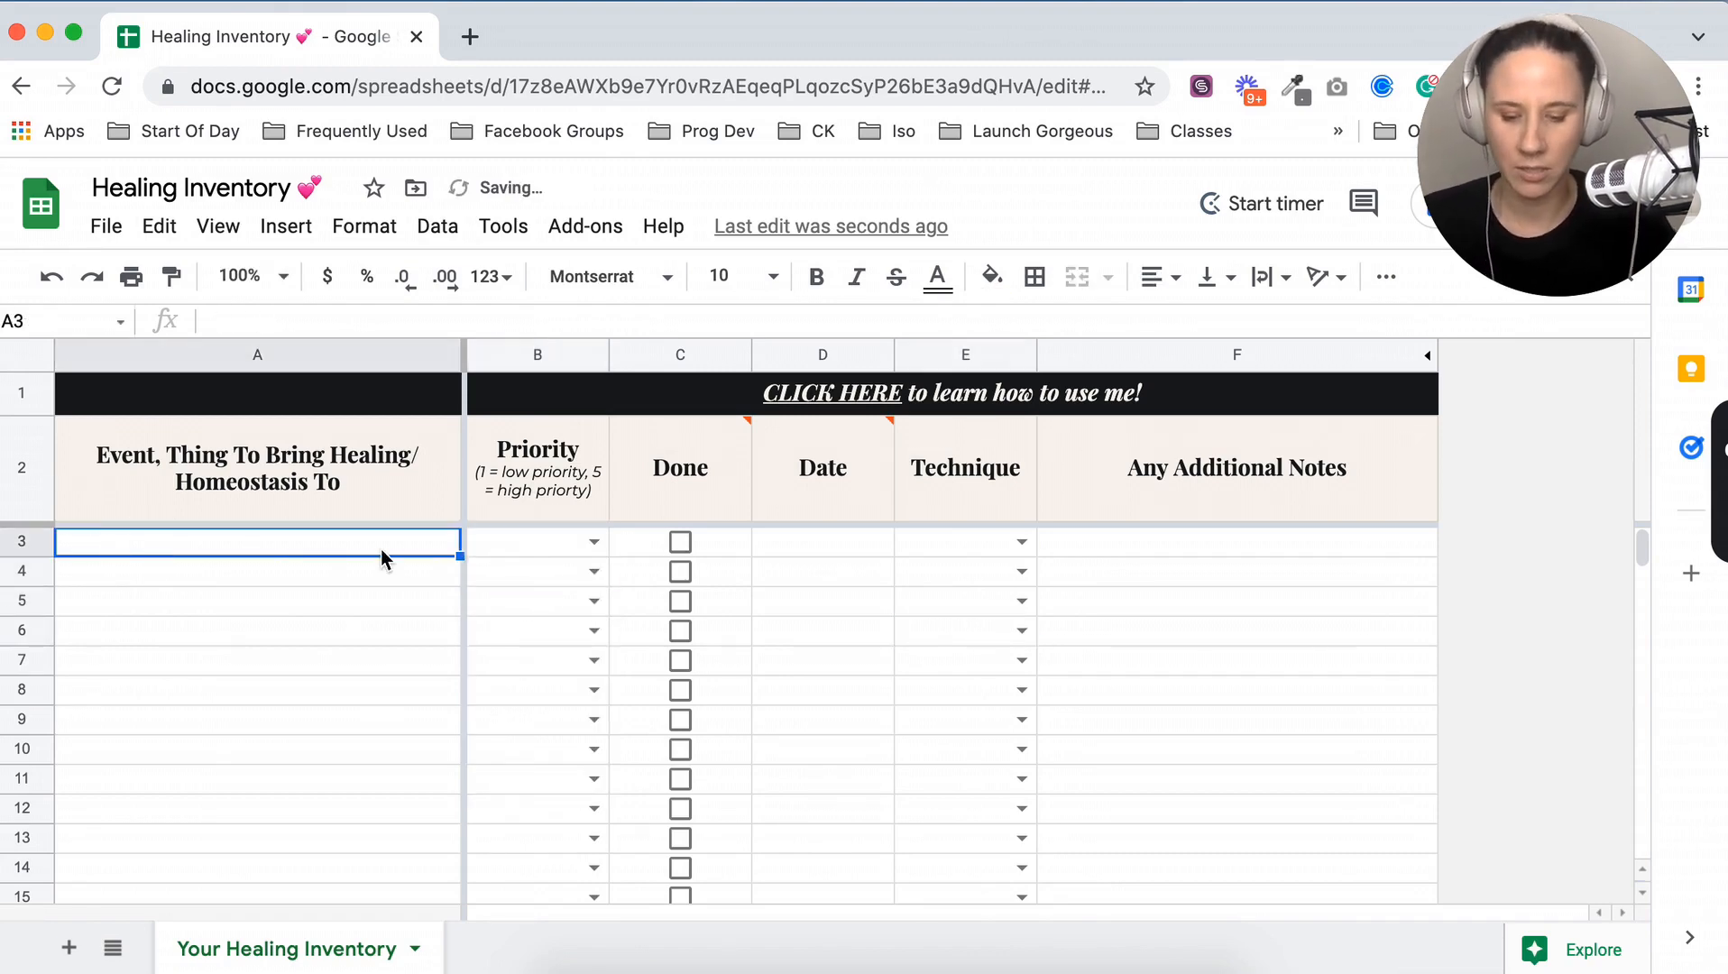
Fill in row 3 with the event "Things", a ticked Done checkbox and priority 1
{"action": "type", "text": "Things"}
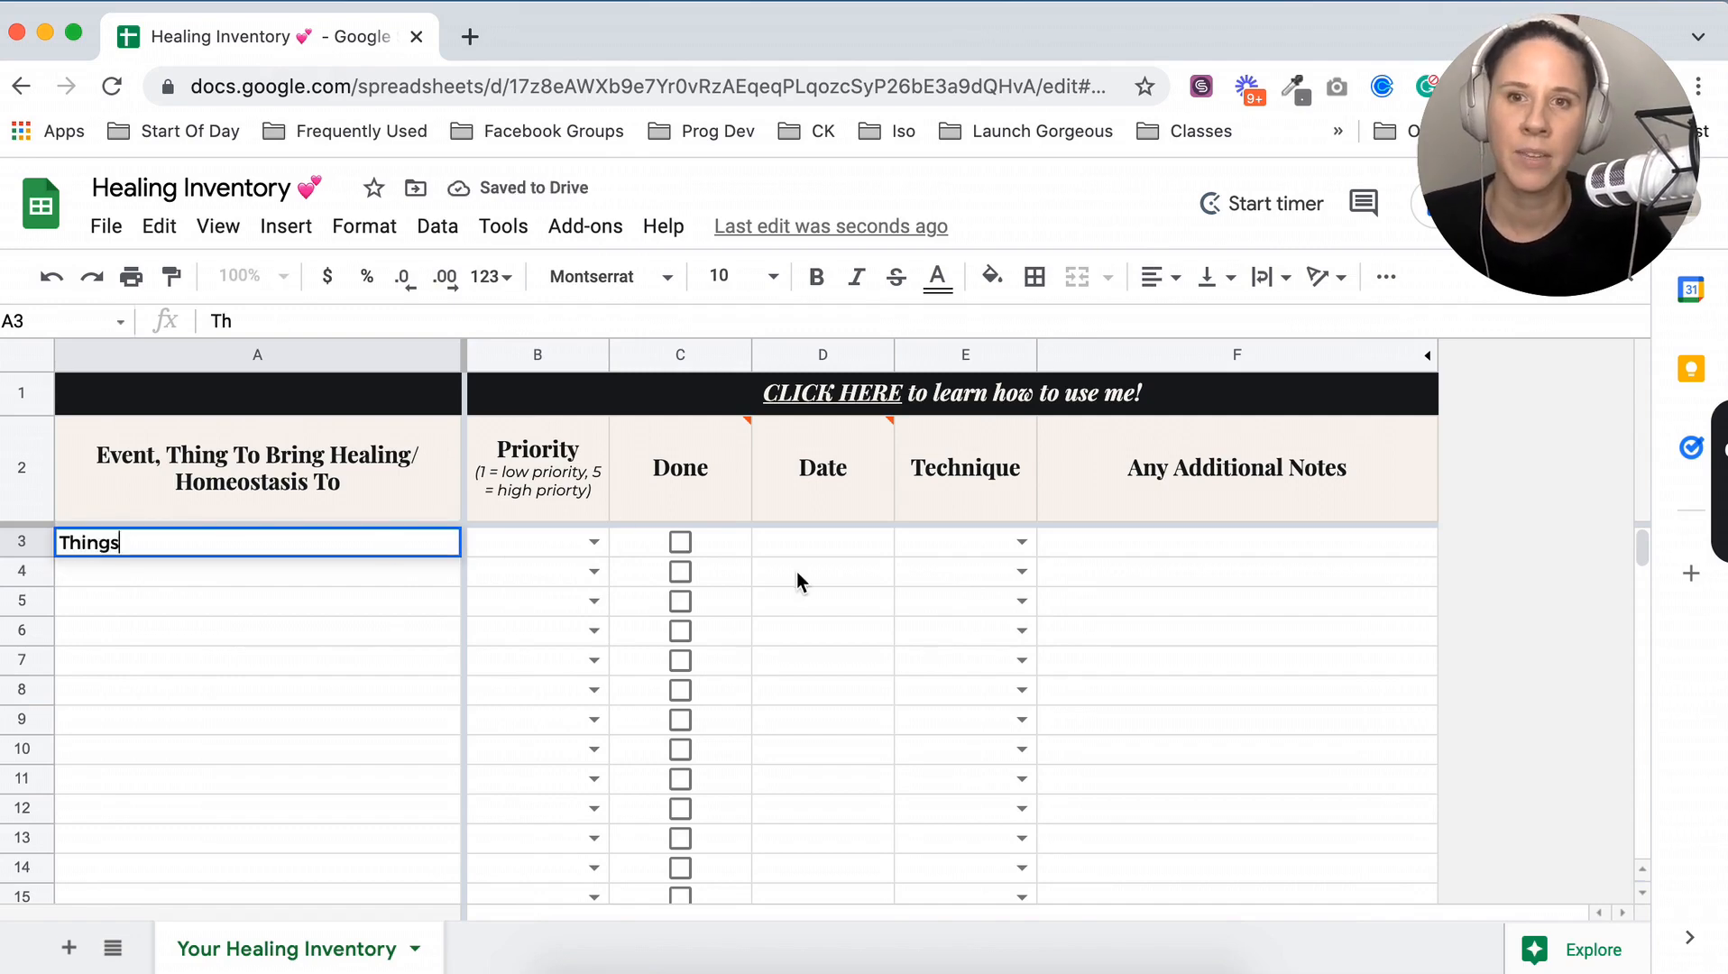
{"action": "key", "text": "Return"}
{"action": "left_click", "coordinate": [682, 543]}
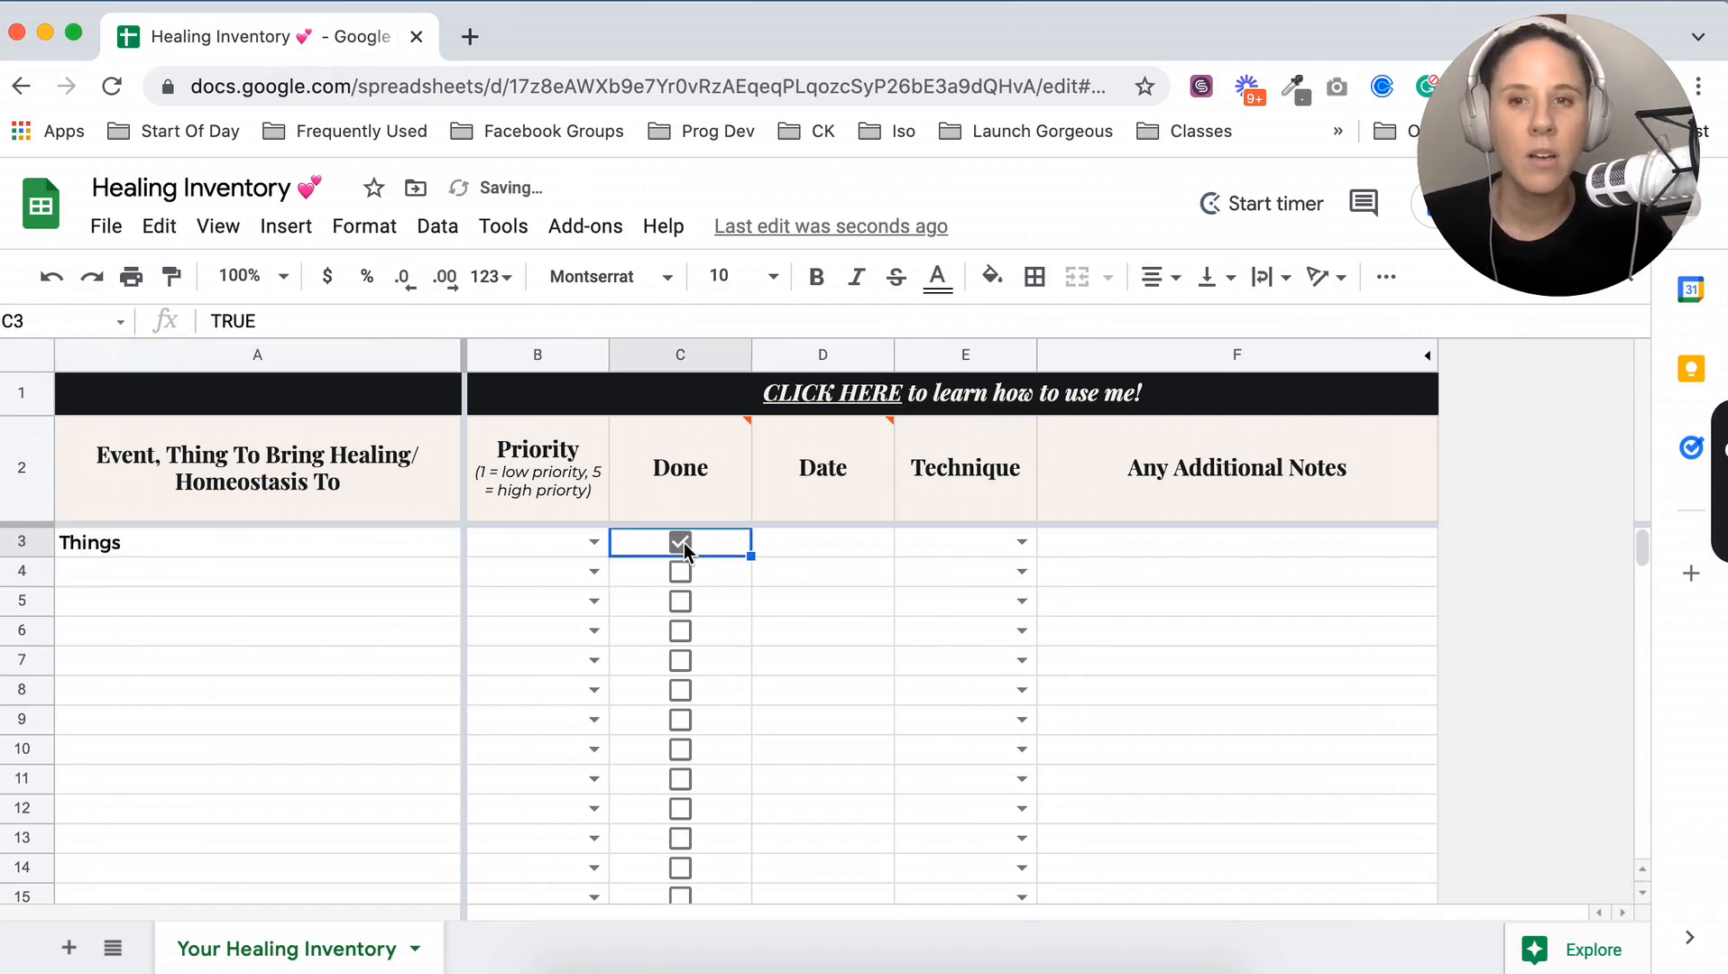
{"action": "left_click", "coordinate": [592, 541]}
{"action": "left_click", "coordinate": [574, 588]}
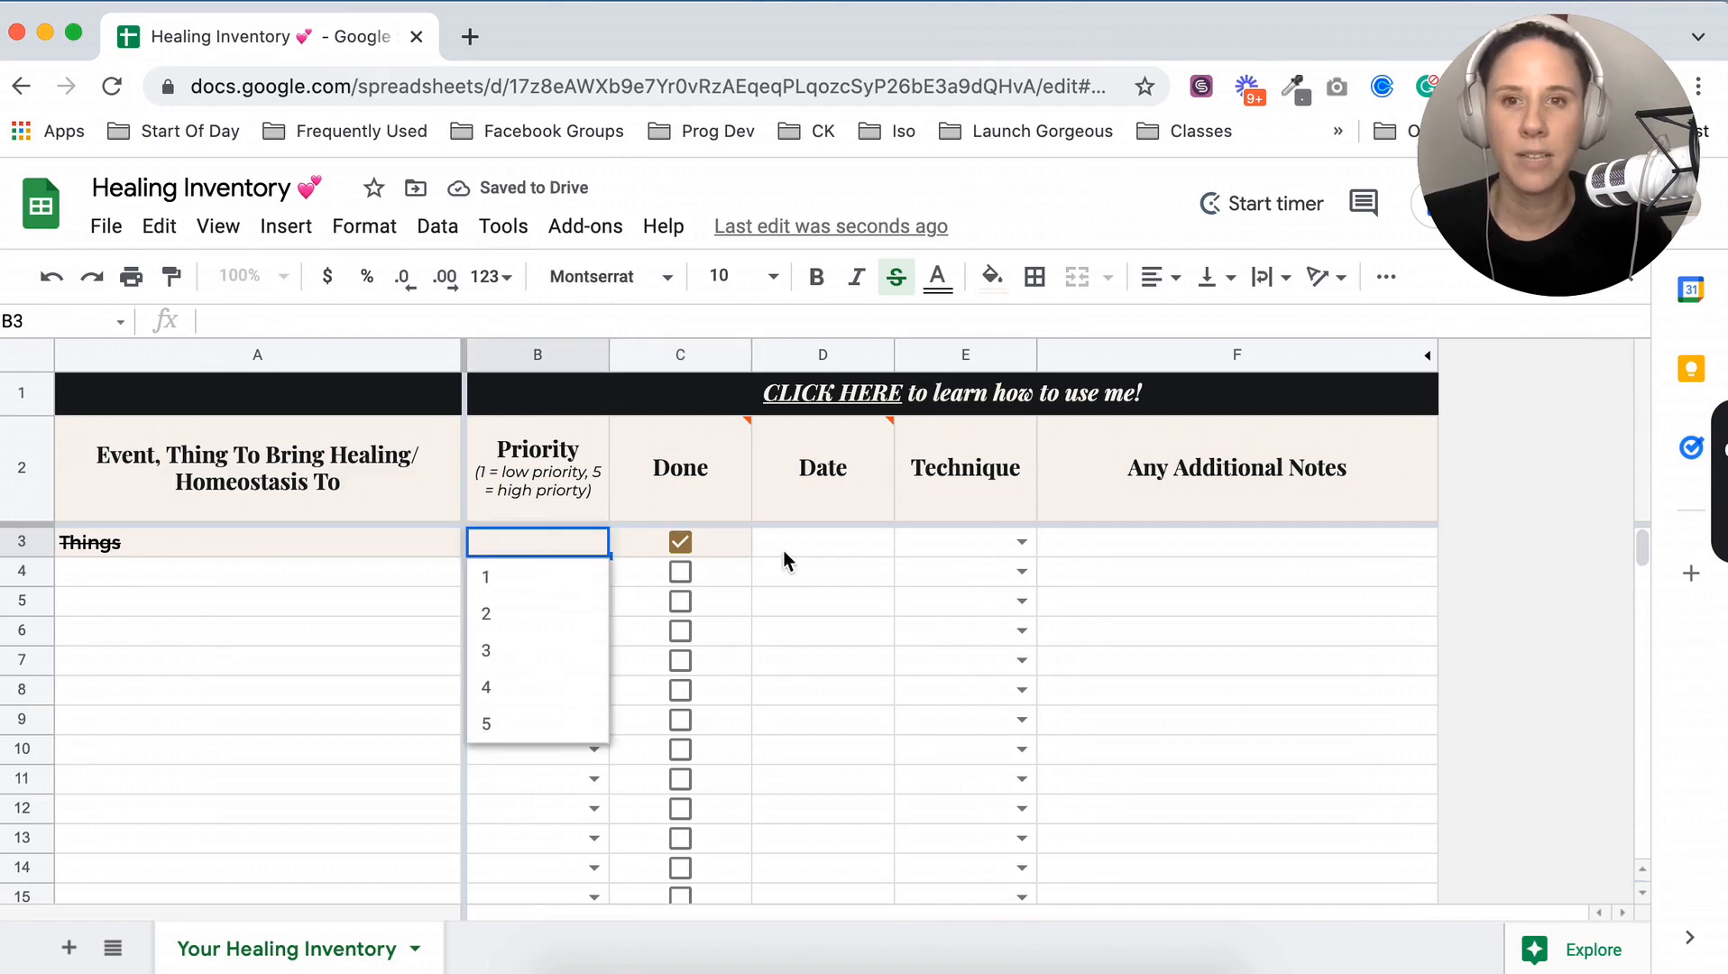
Examine the calendar for the date in D3 and the list of technique options in E3
{"action": "left_click", "coordinate": [809, 540]}
{"action": "double_click", "coordinate": [809, 541]}
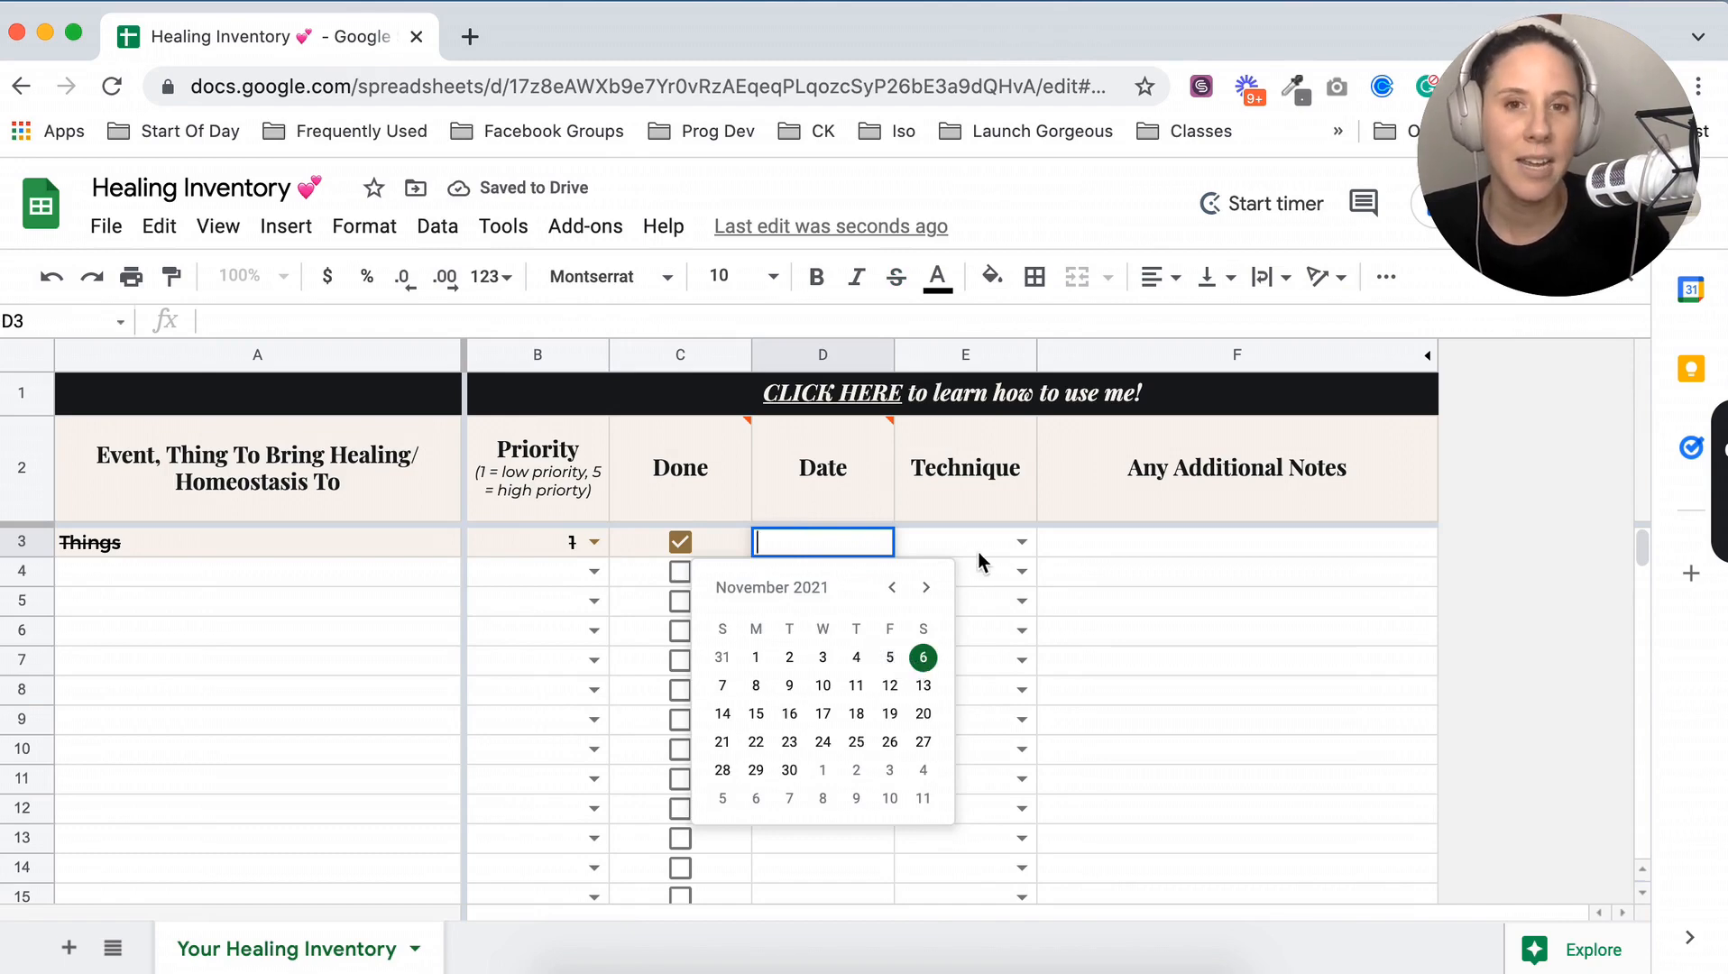
{"action": "left_click", "coordinate": [1022, 542]}
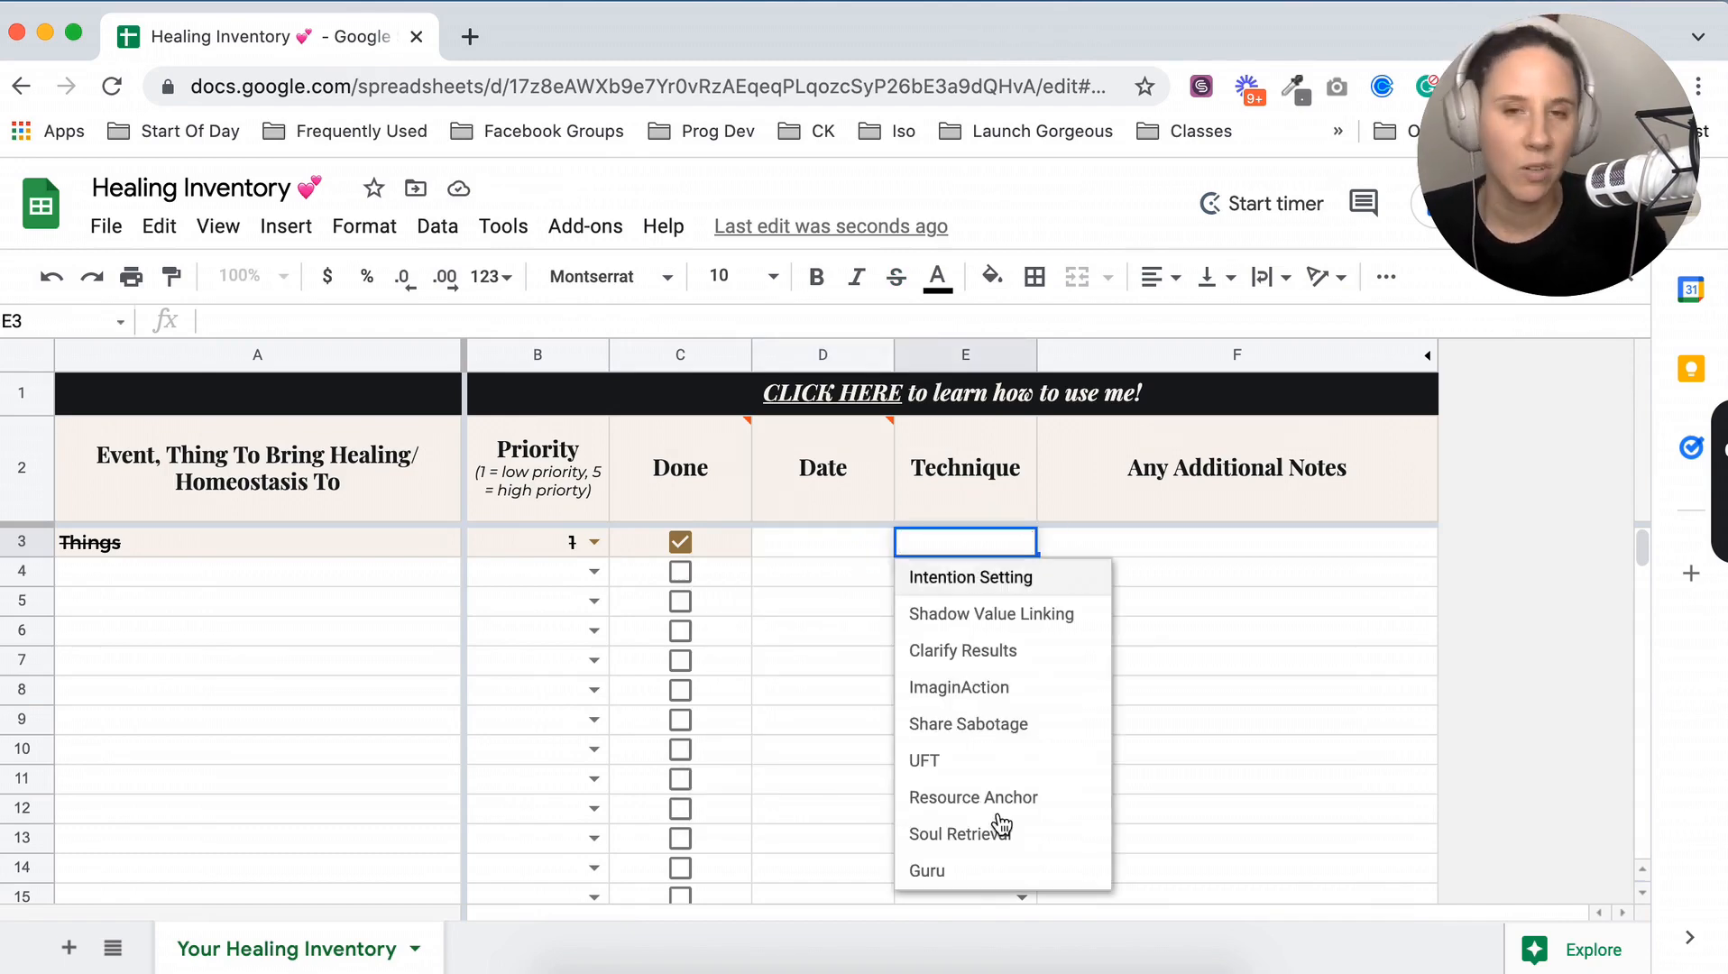
{"action": "left_click", "coordinate": [1265, 629]}
{"action": "scroll", "coordinate": [312, 597], "scroll_direction": "down", "scroll_amount": 2}
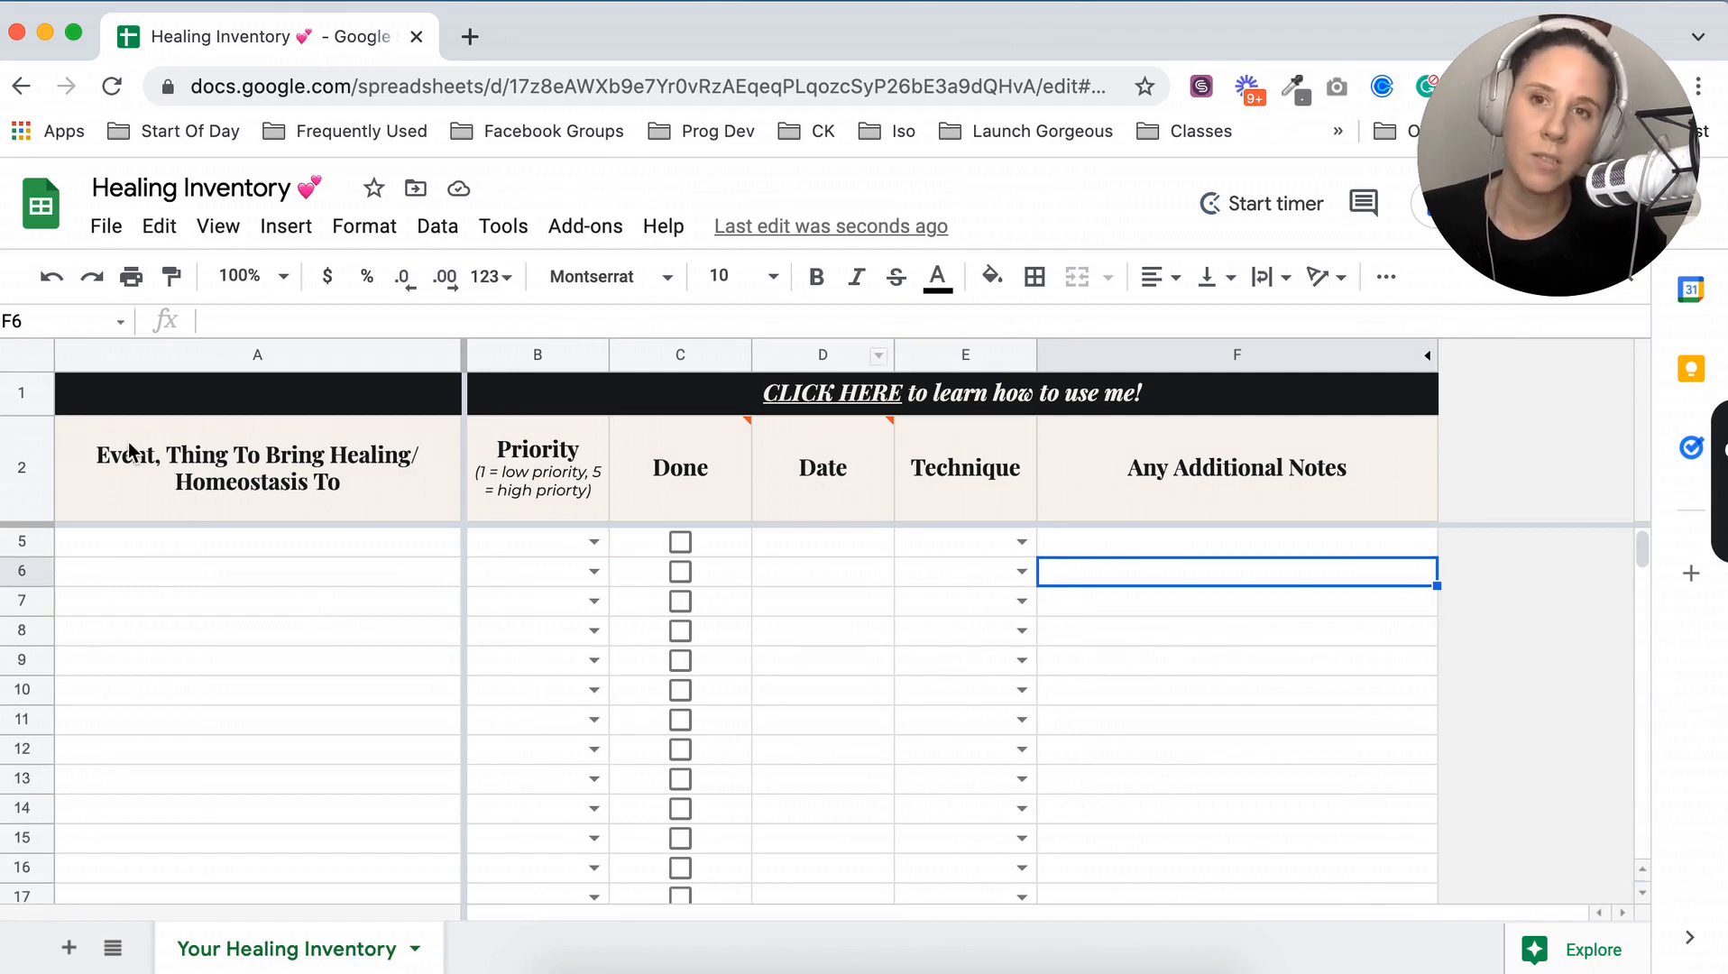
{"action": "mouse_move", "coordinate": [899, 478]}
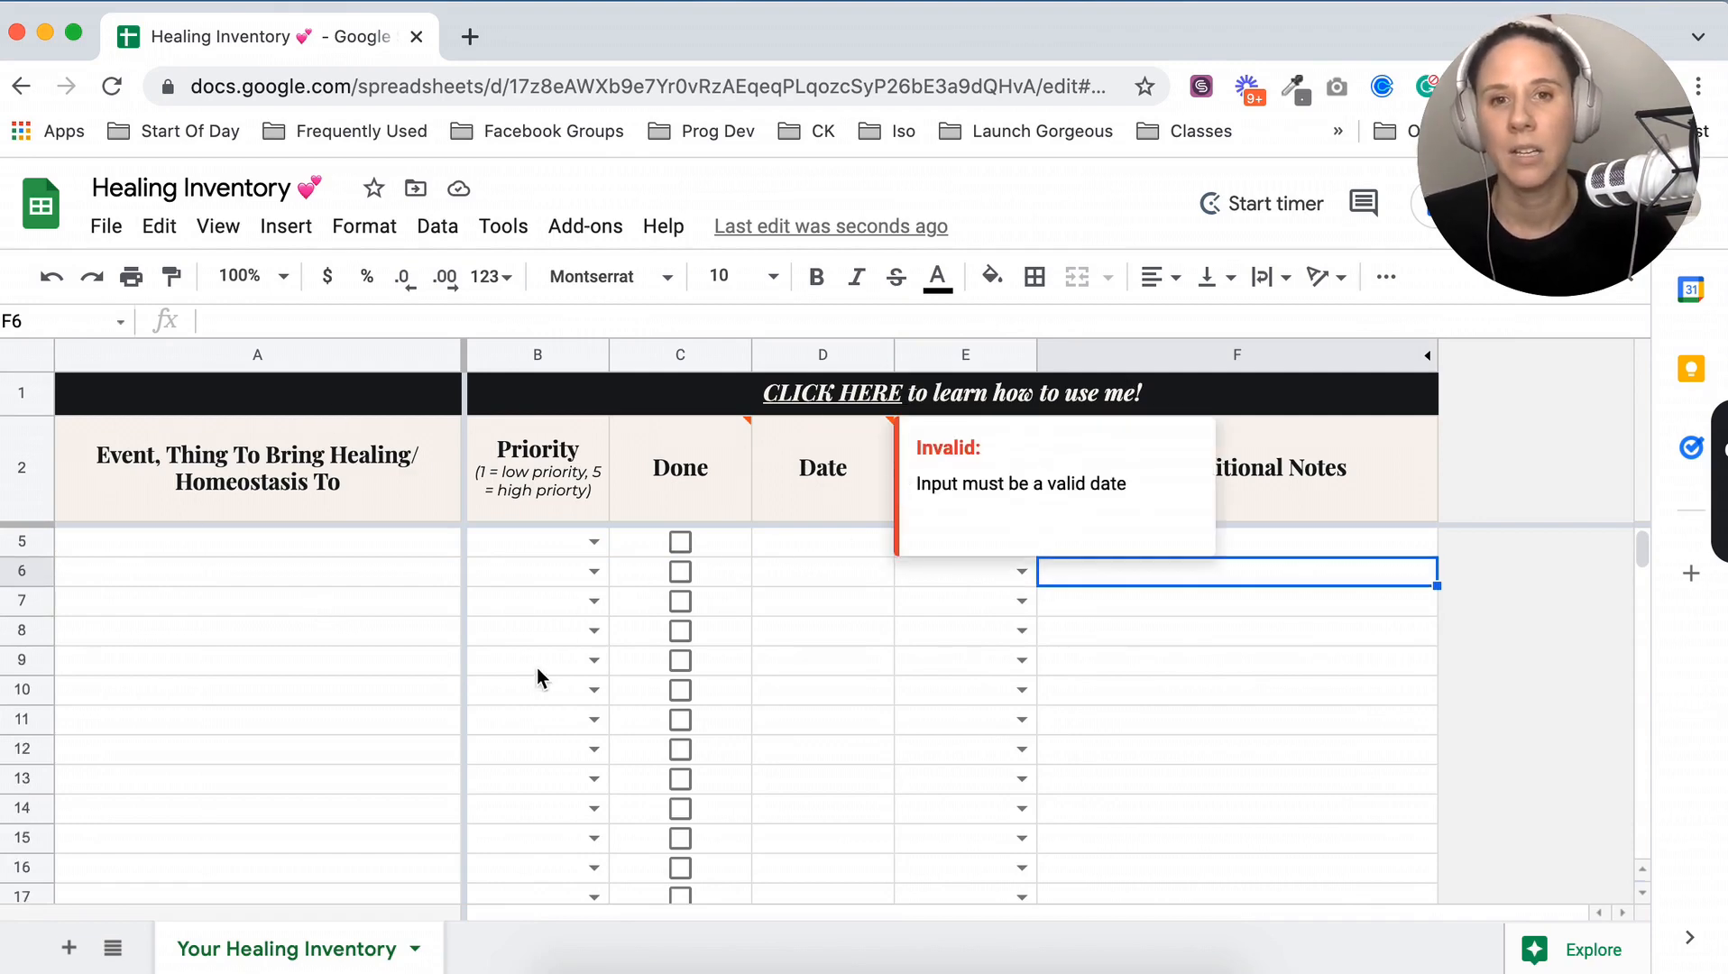
{"action": "scroll", "coordinate": [538, 668], "scroll_direction": "up", "scroll_amount": 2}
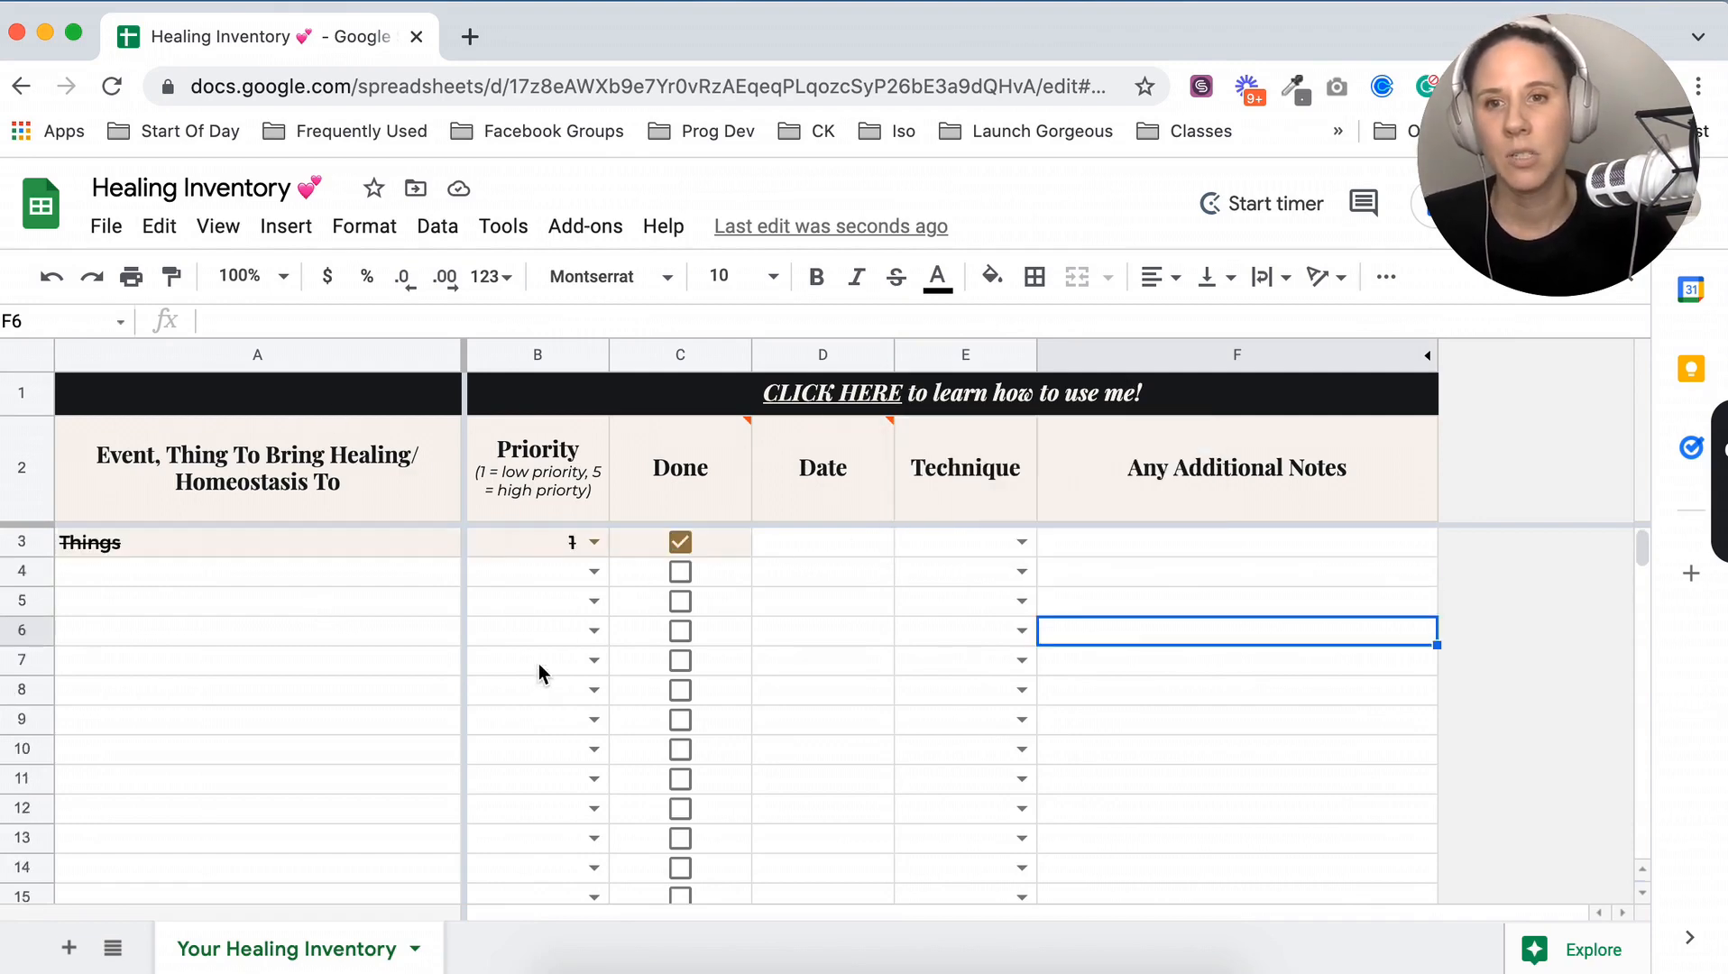
Add a new sheet and paste a copy of the header row from Your Healing Inventory into its row 2
{"action": "left_click", "coordinate": [69, 949]}
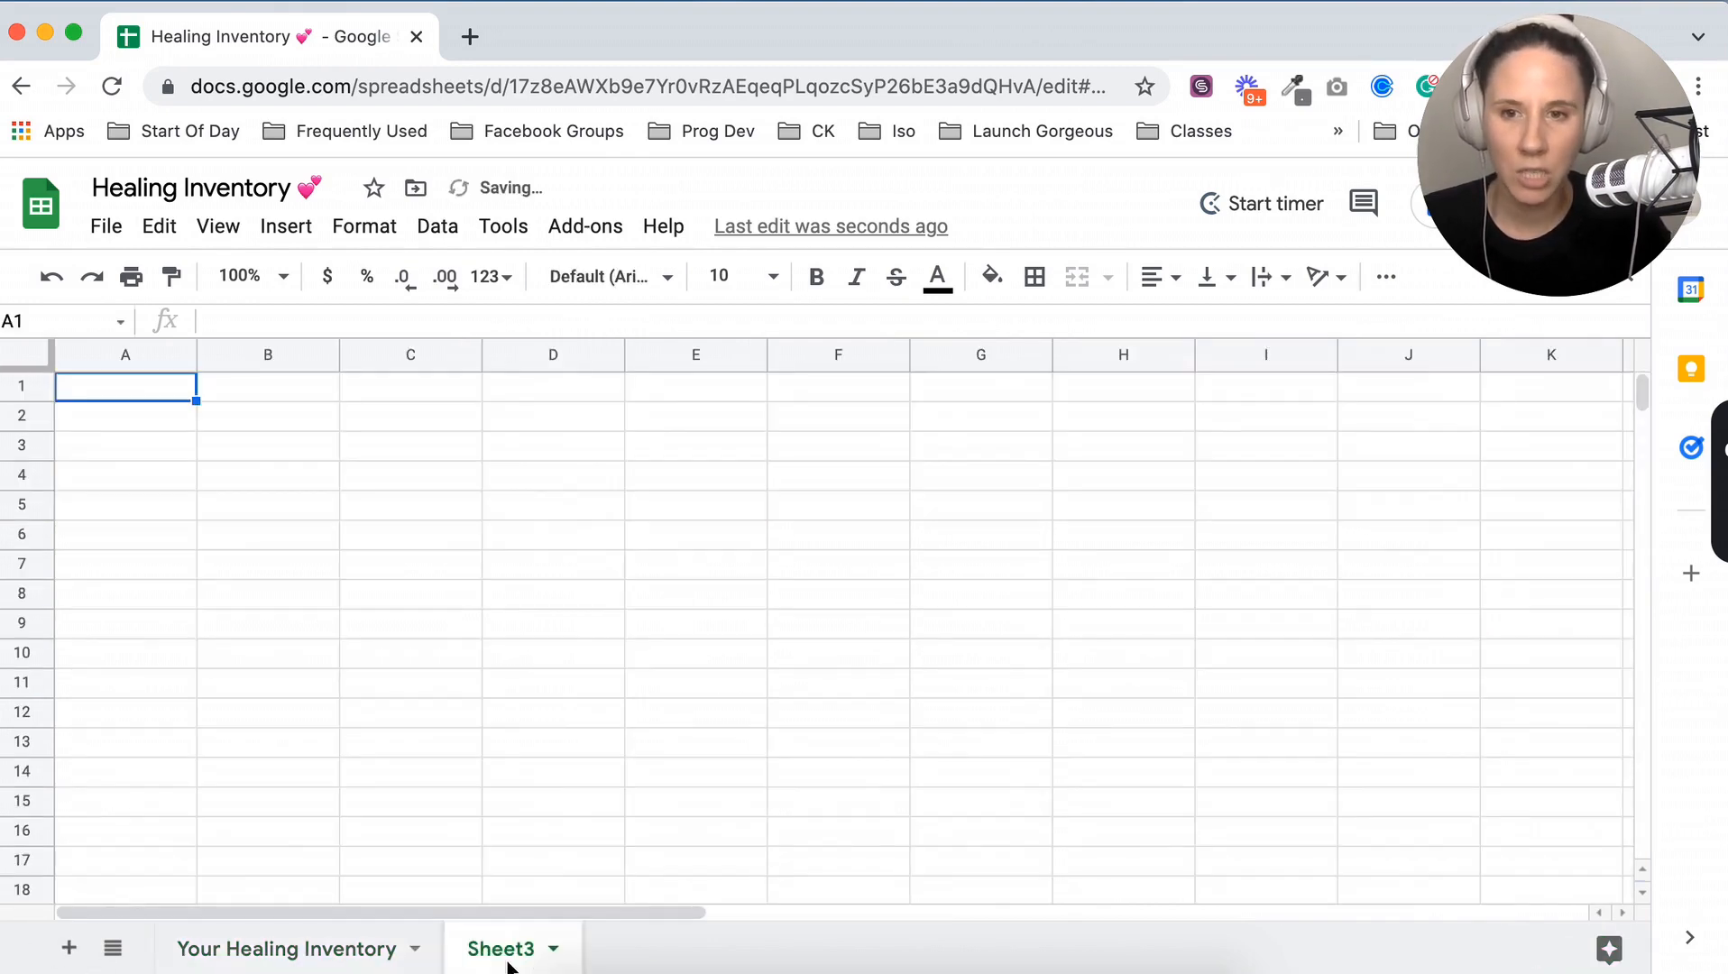
{"action": "left_click", "coordinate": [519, 642]}
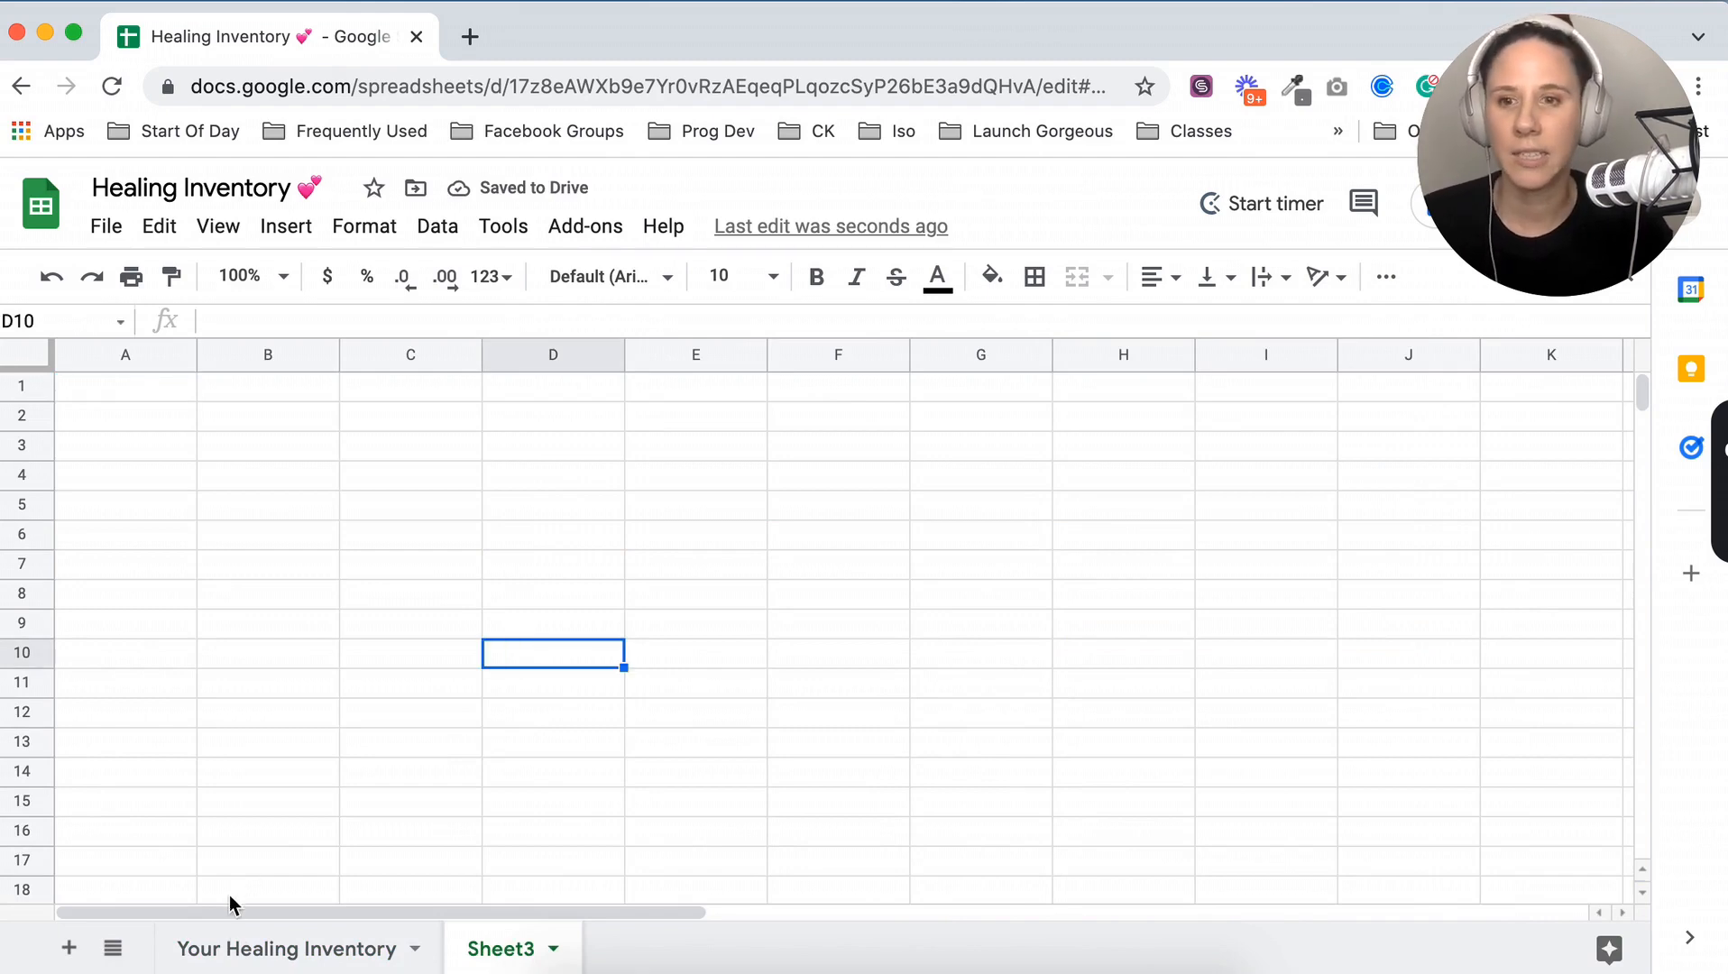
{"action": "left_click", "coordinate": [240, 952]}
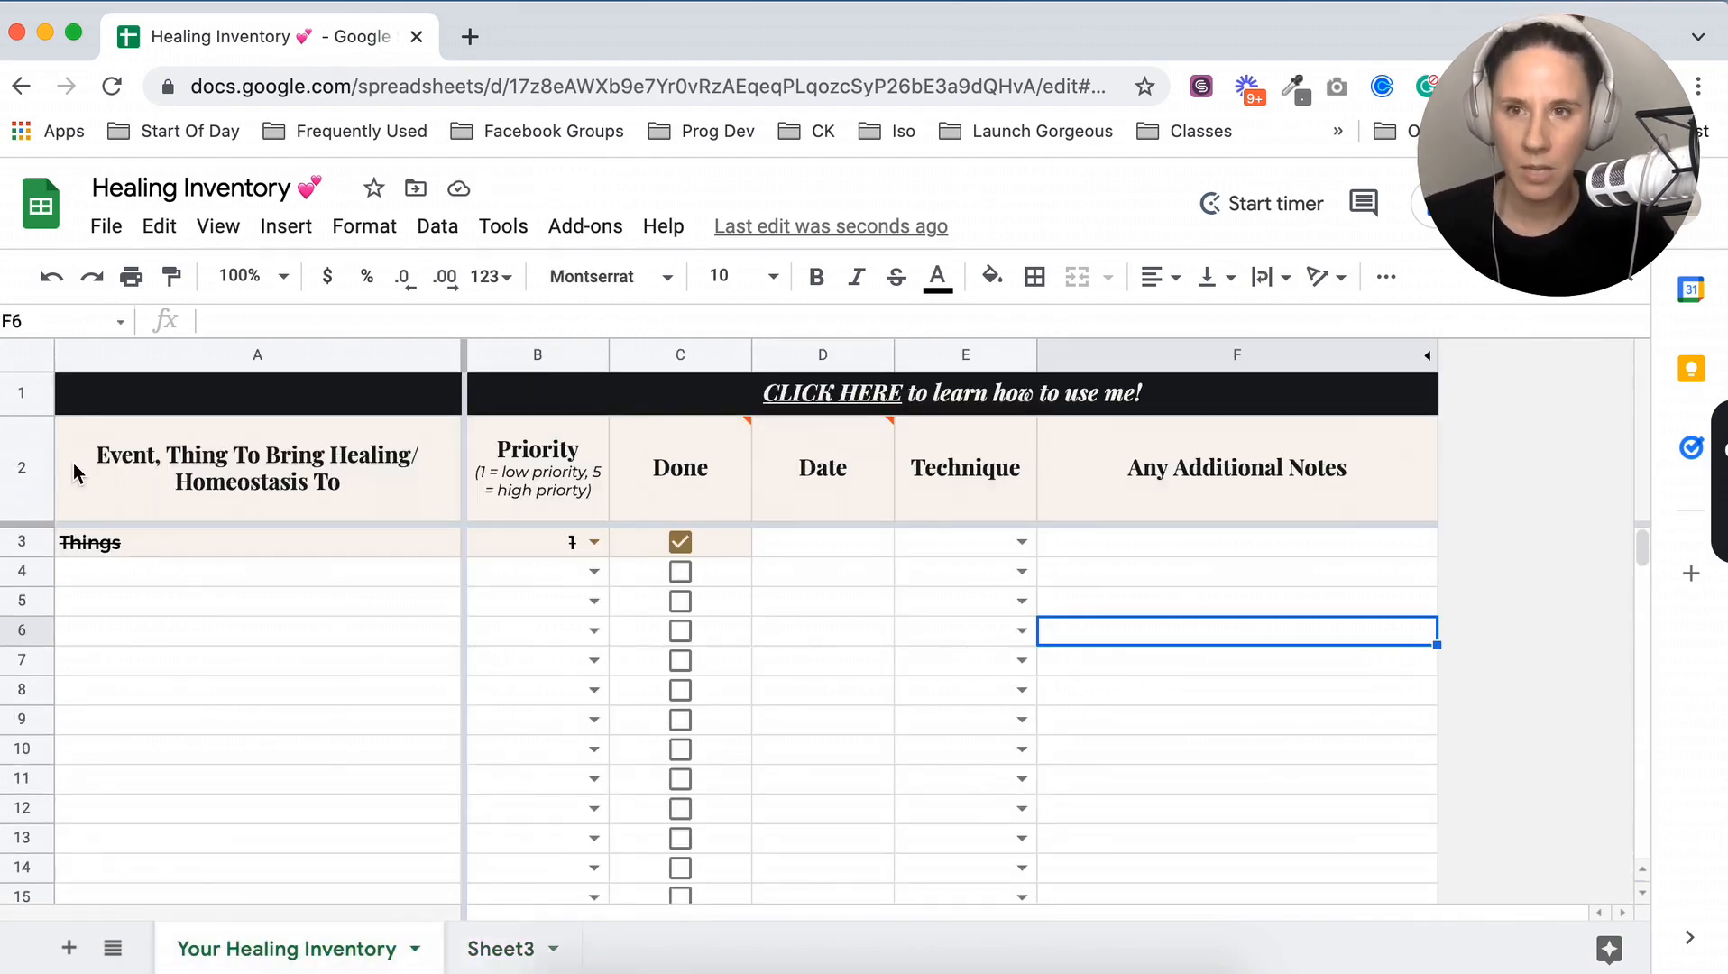
{"action": "left_click", "coordinate": [20, 464]}
{"action": "key", "text": "ctrl+c"}
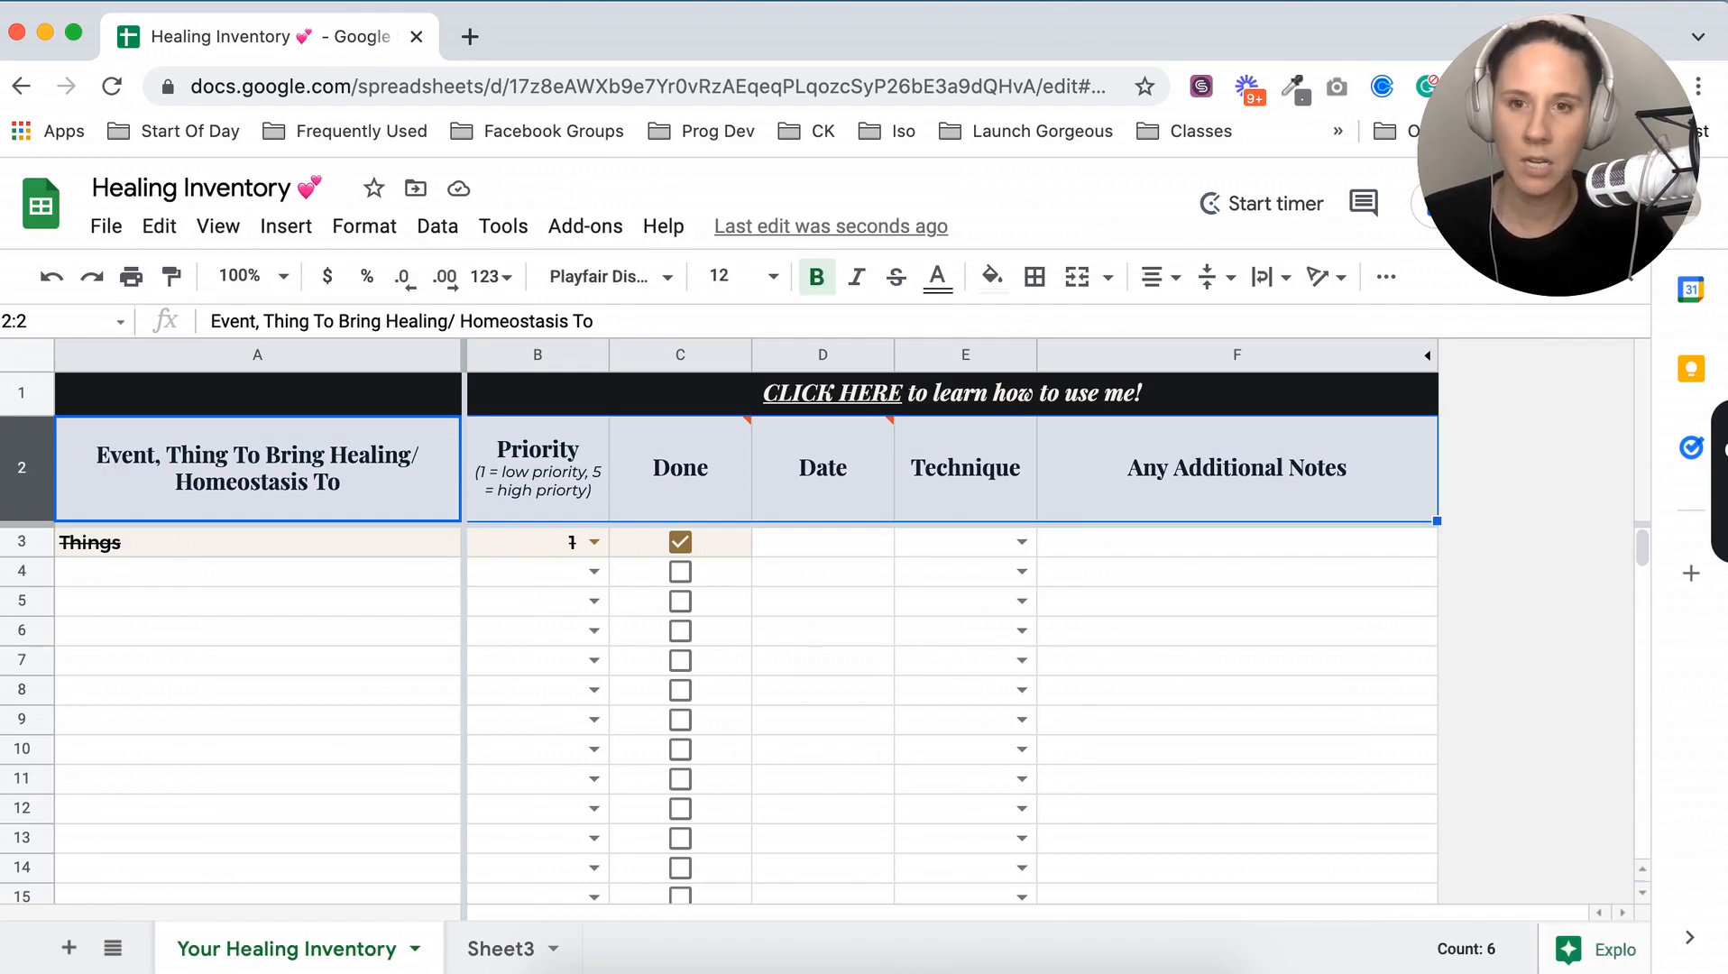
{"action": "left_click", "coordinate": [508, 956]}
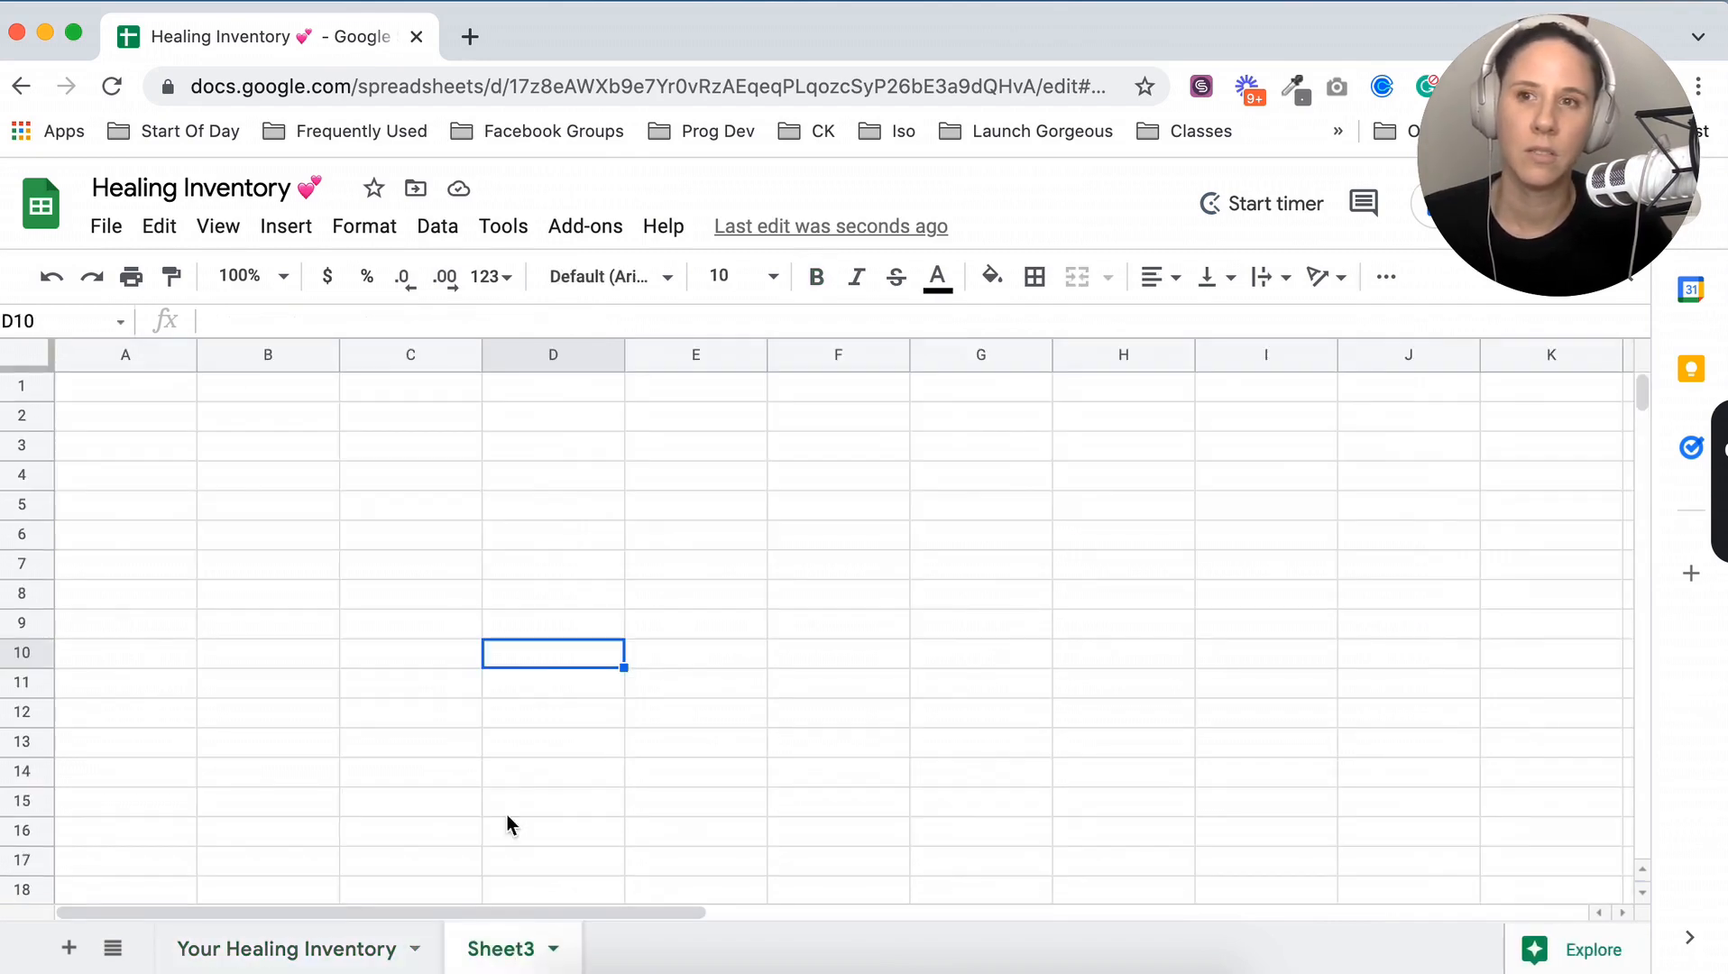
{"action": "left_click", "coordinate": [108, 417]}
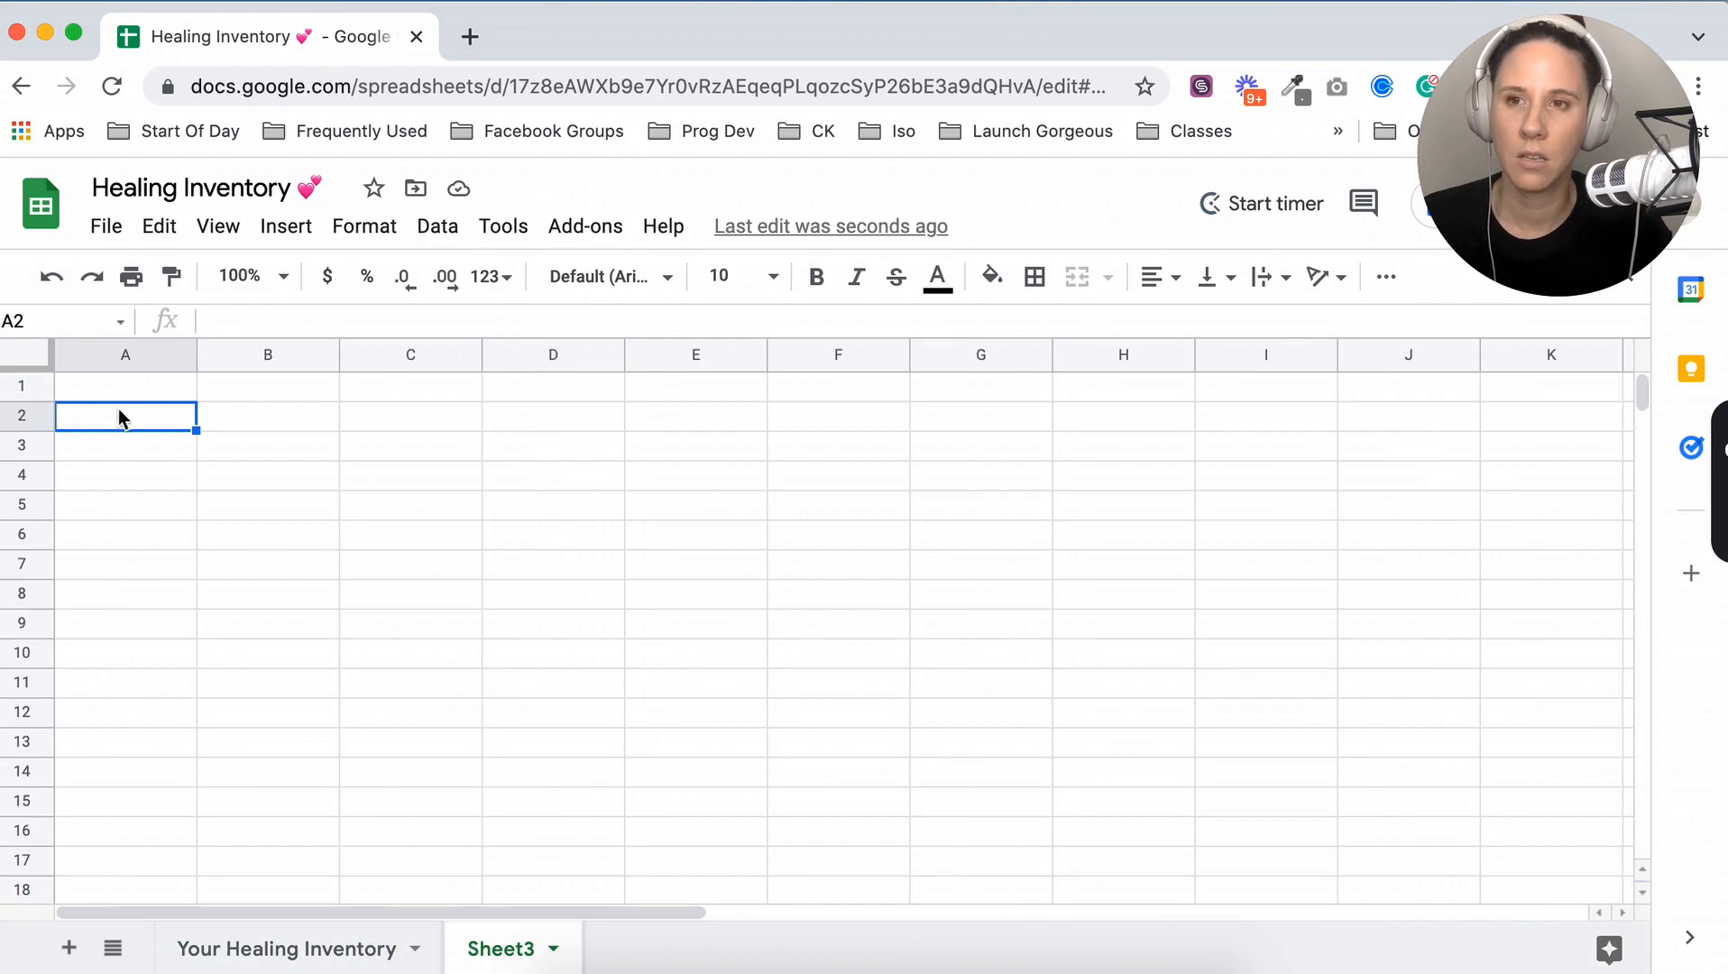
{"action": "key", "text": "ctrl+v"}
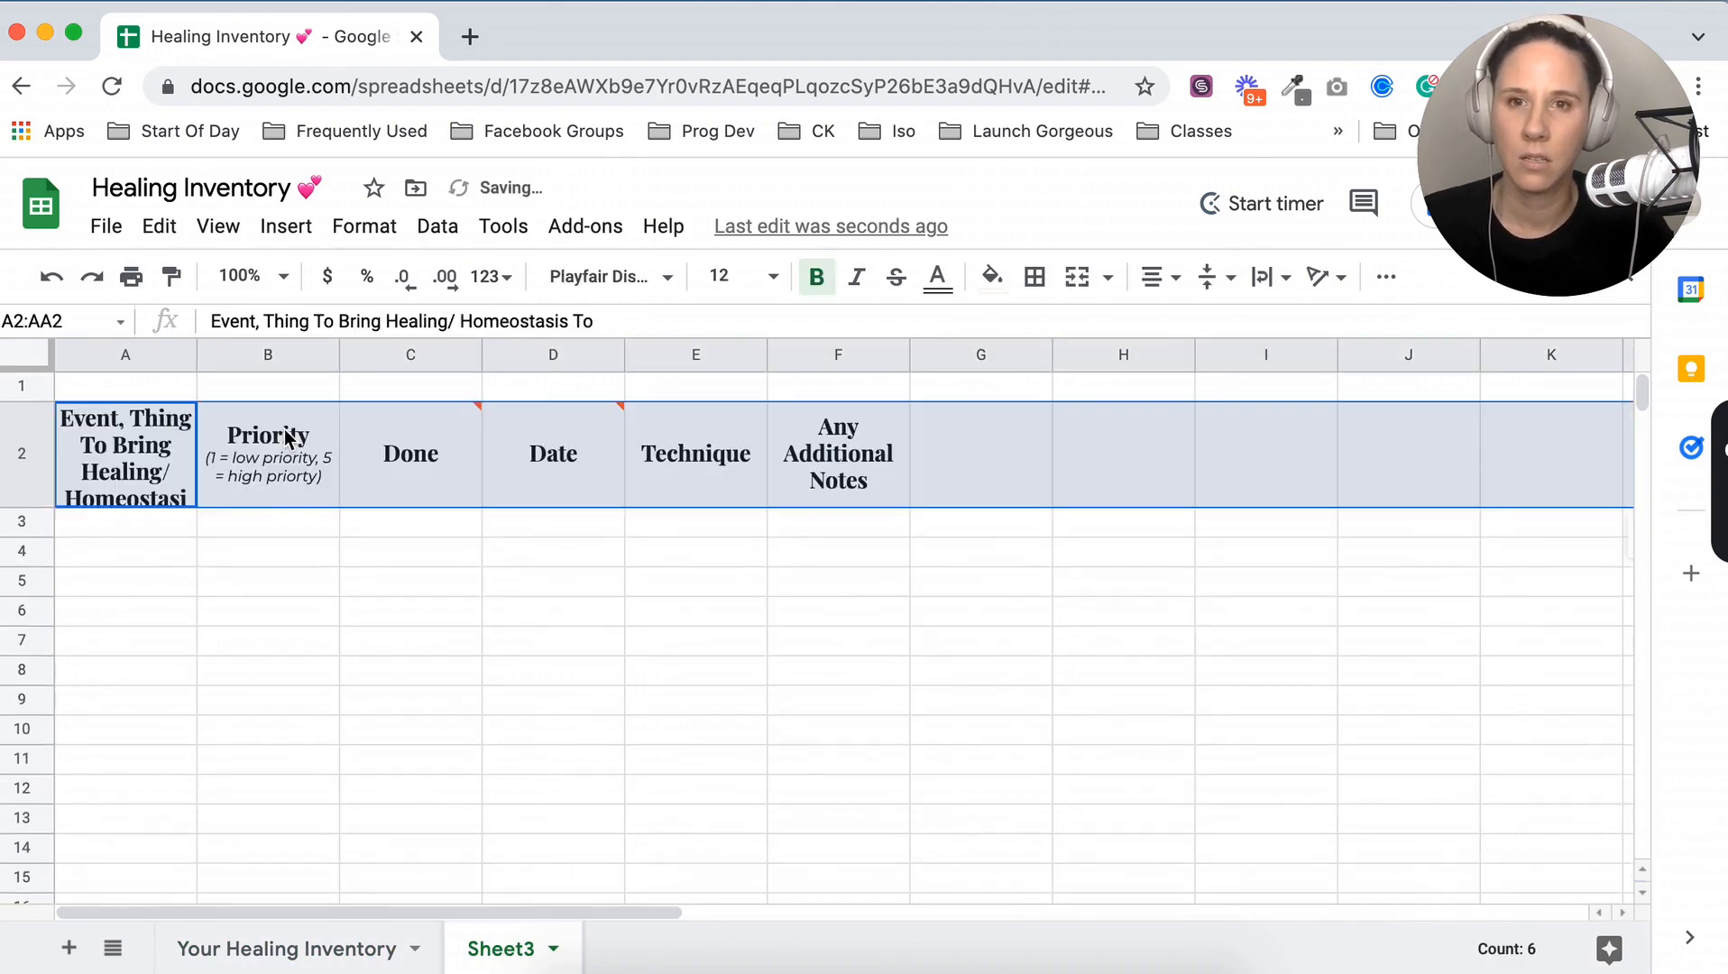
{"action": "left_click", "coordinate": [530, 648]}
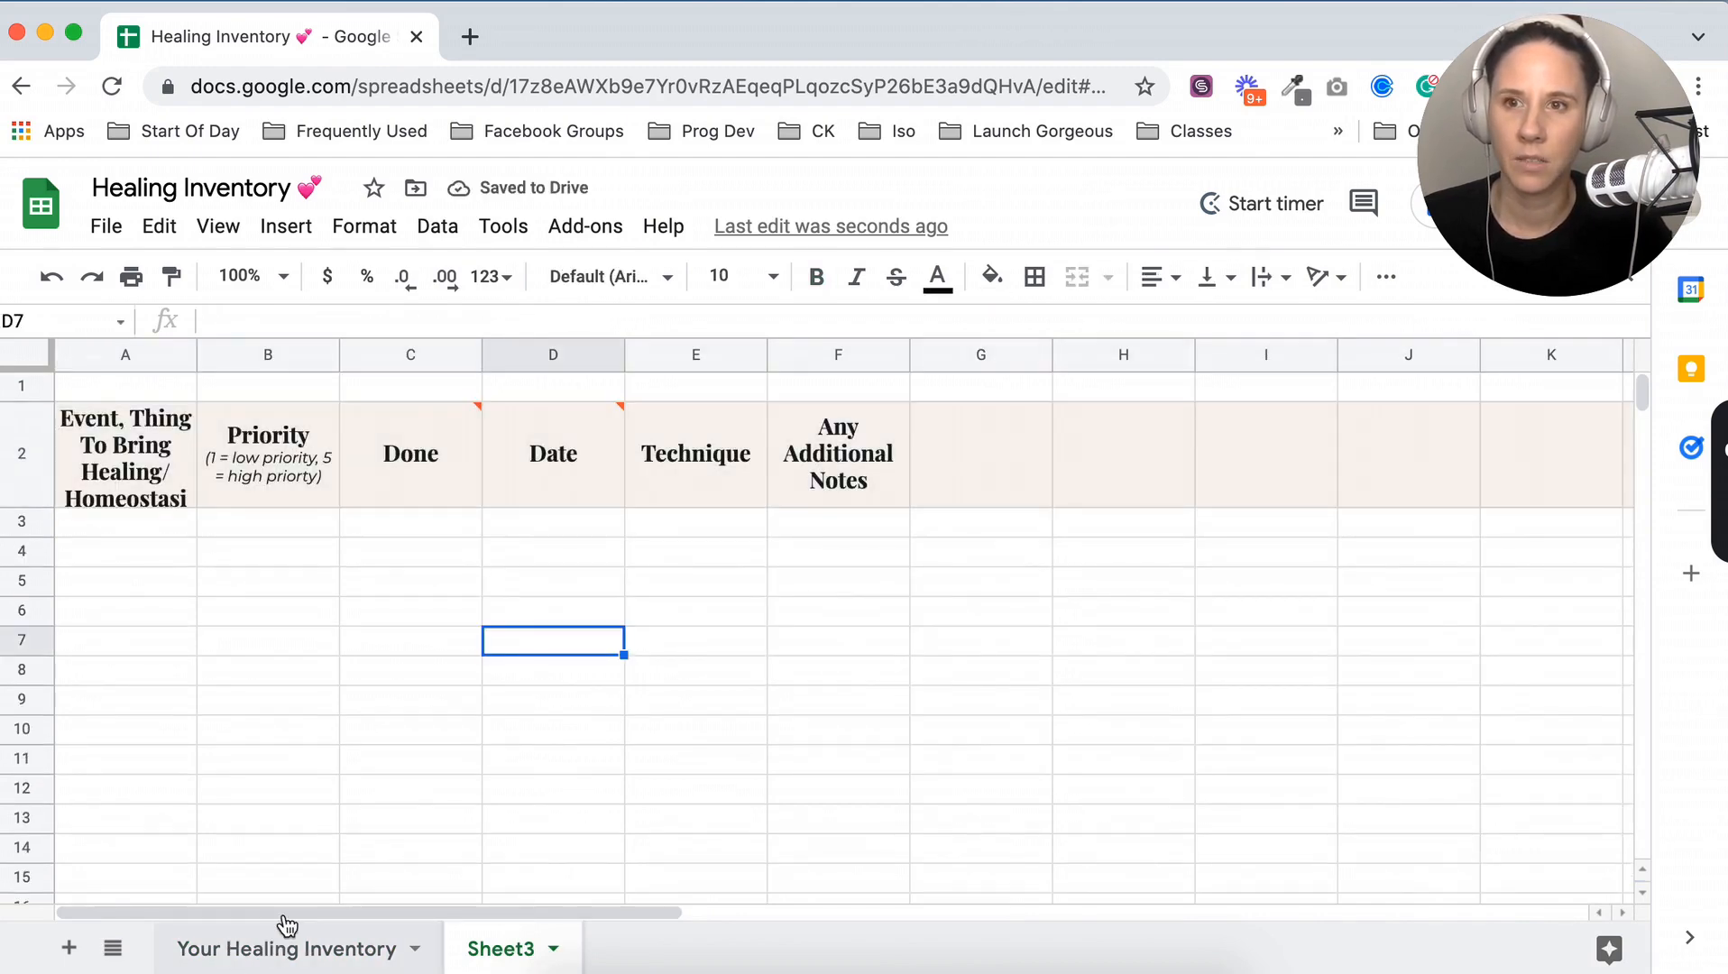
{"action": "left_click", "coordinate": [296, 949]}
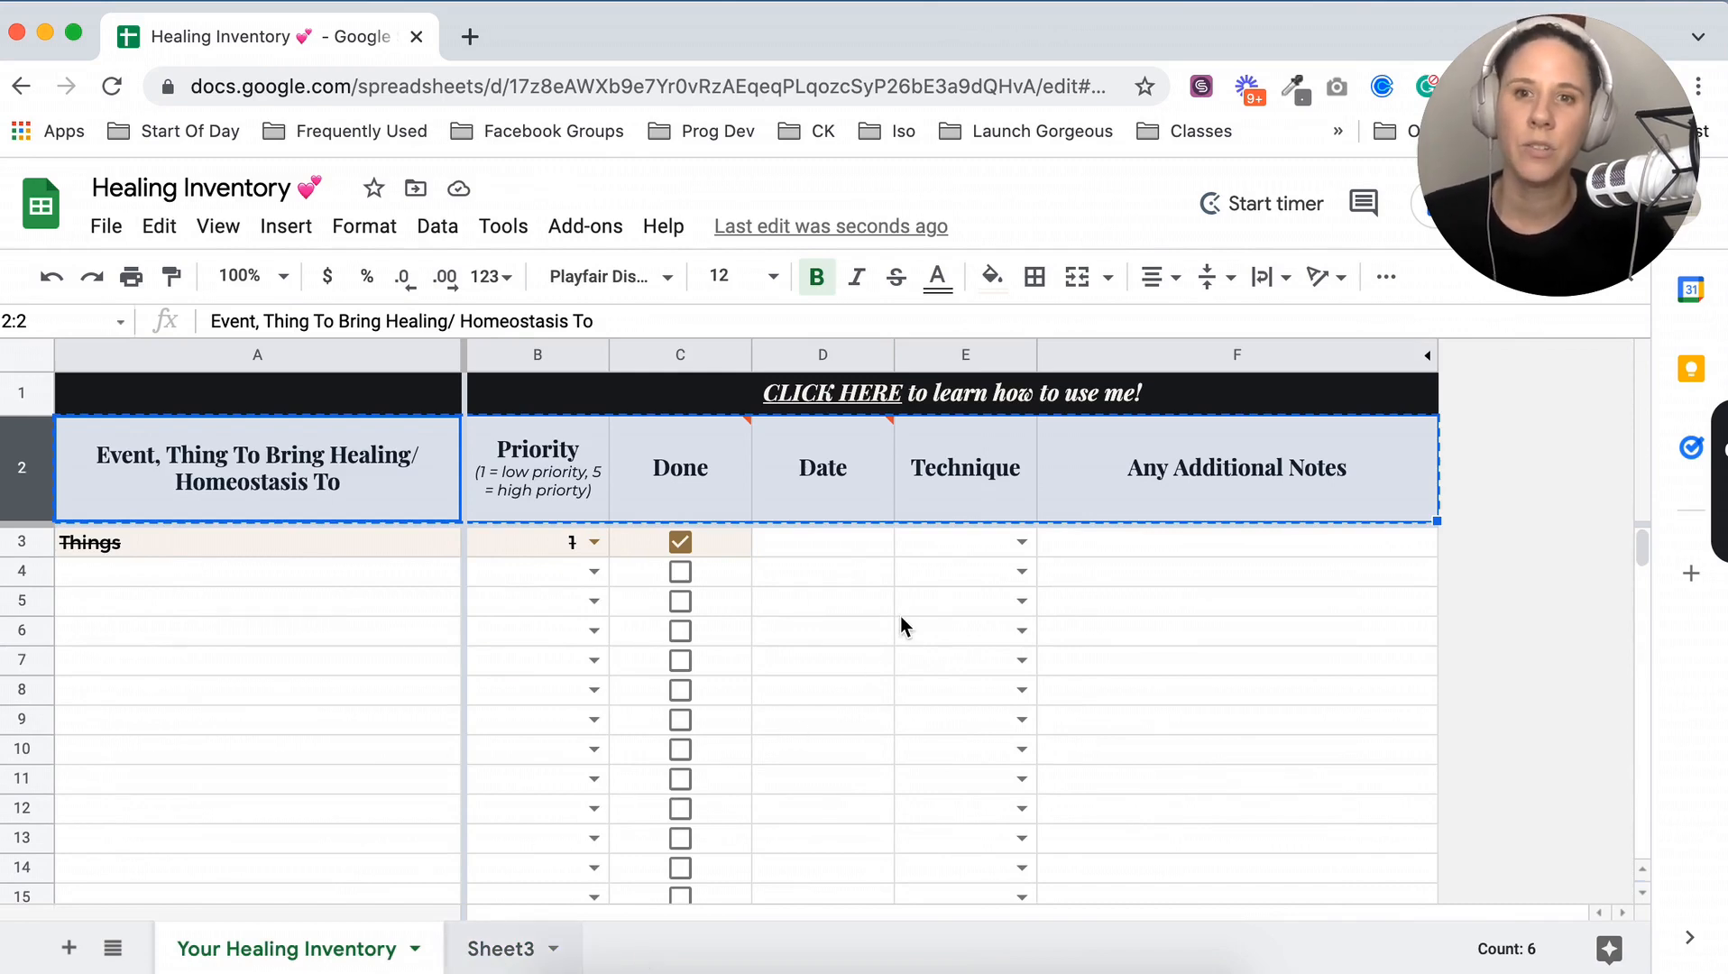
{"action": "left_click", "coordinate": [485, 947]}
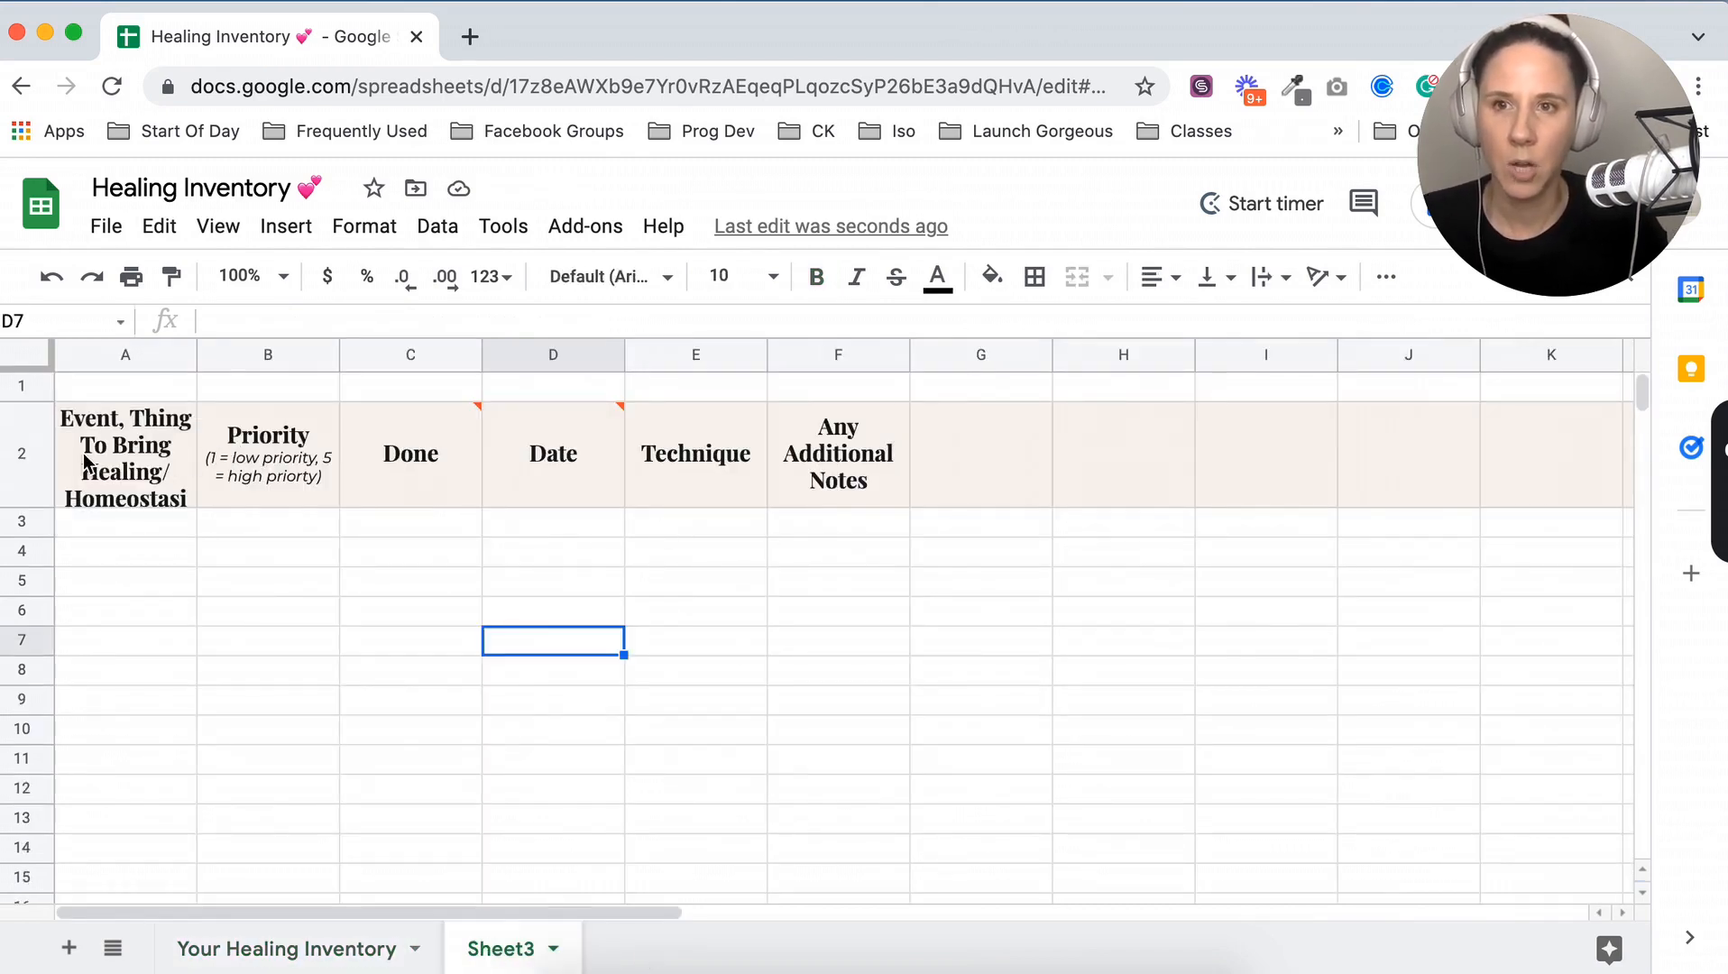
Turn bold off and on again for the copied headers in A2:F2, and view the text and fill colour options
{"action": "left_click_drag", "start_coordinate": [85, 465], "coordinate": [825, 443]}
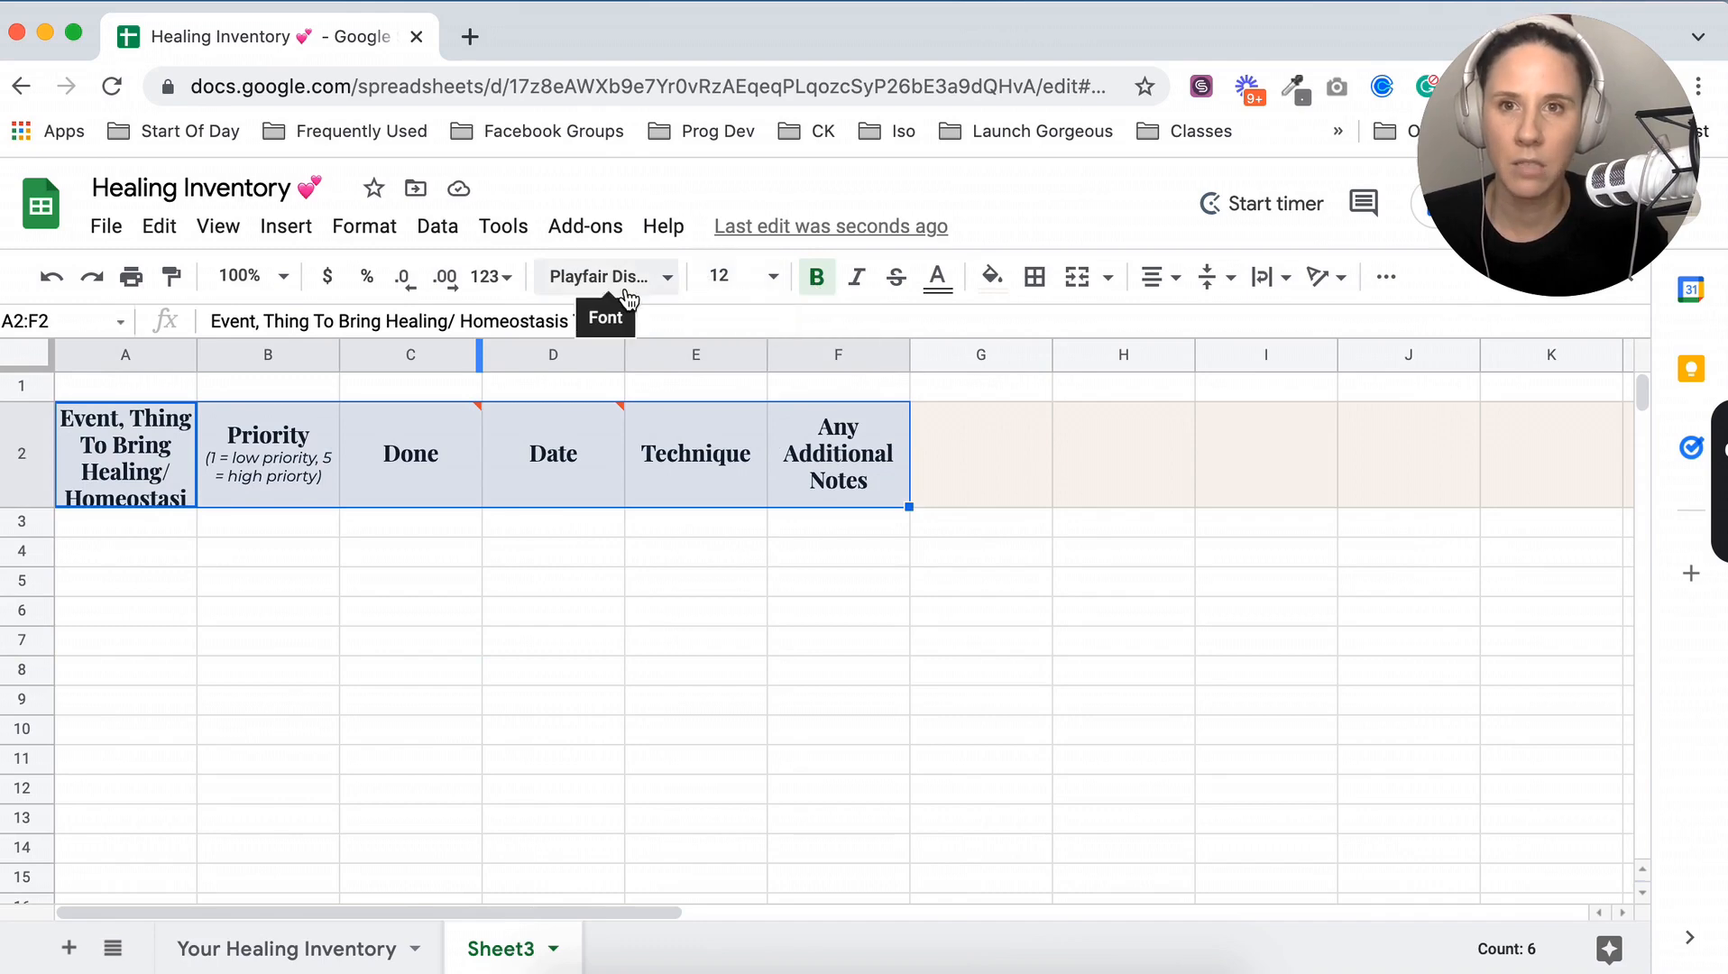
{"action": "left_click", "coordinate": [816, 280]}
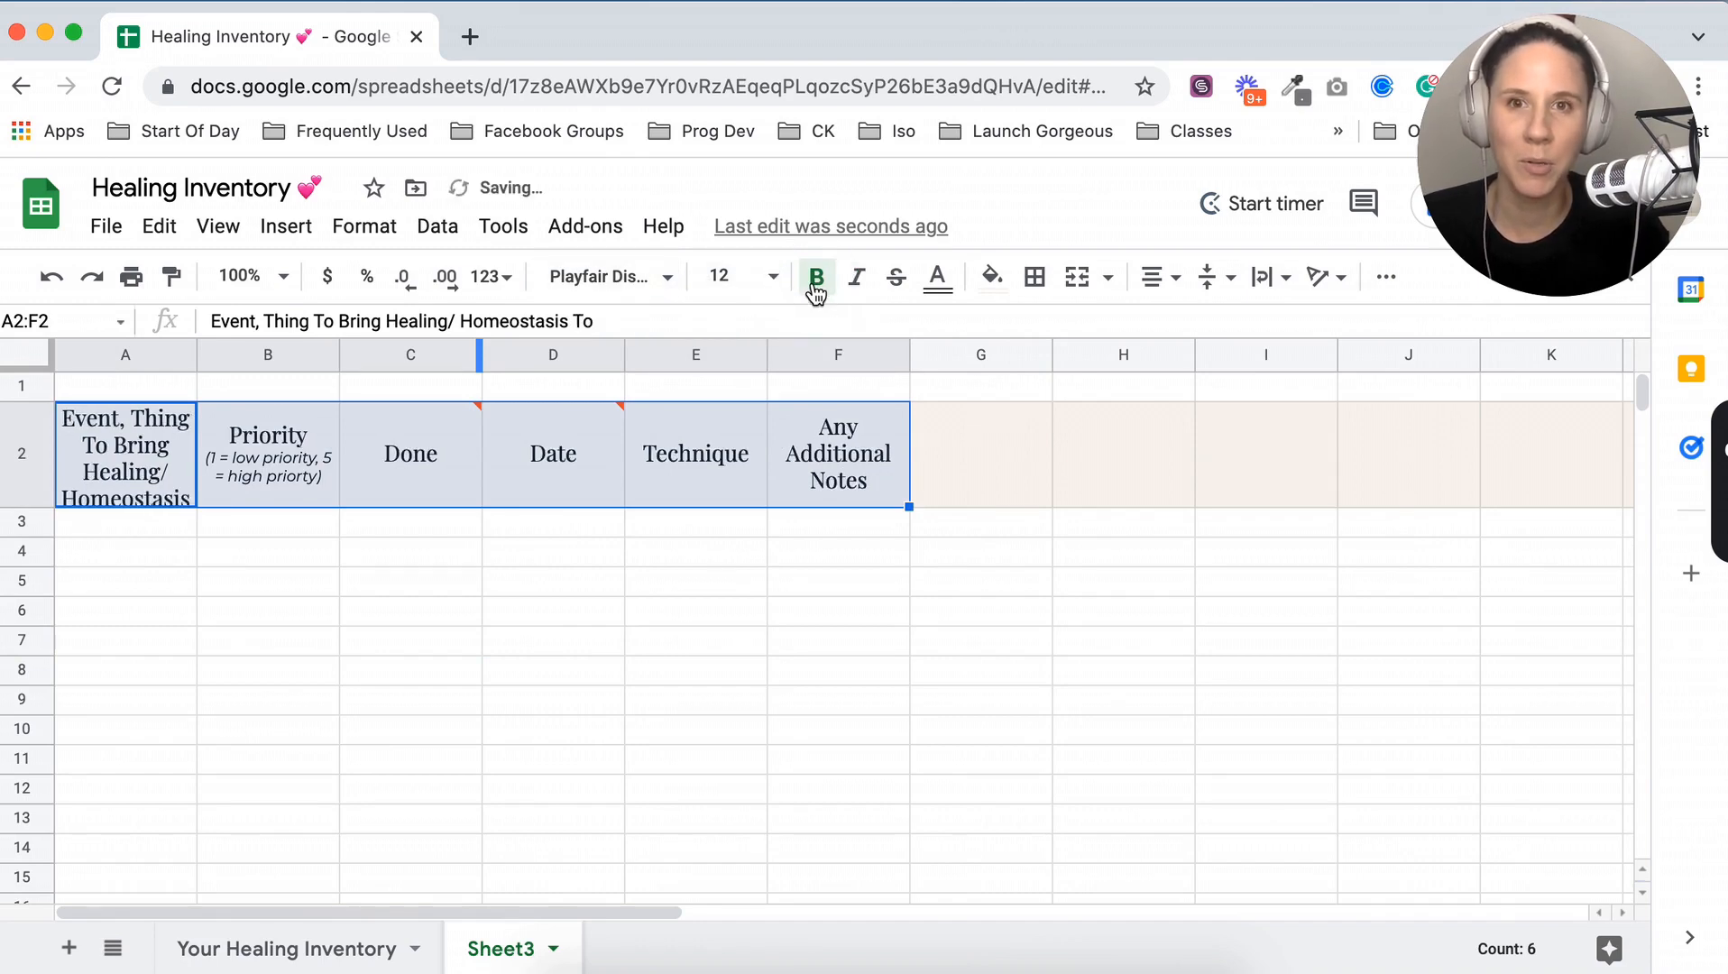
{"action": "left_click", "coordinate": [938, 279]}
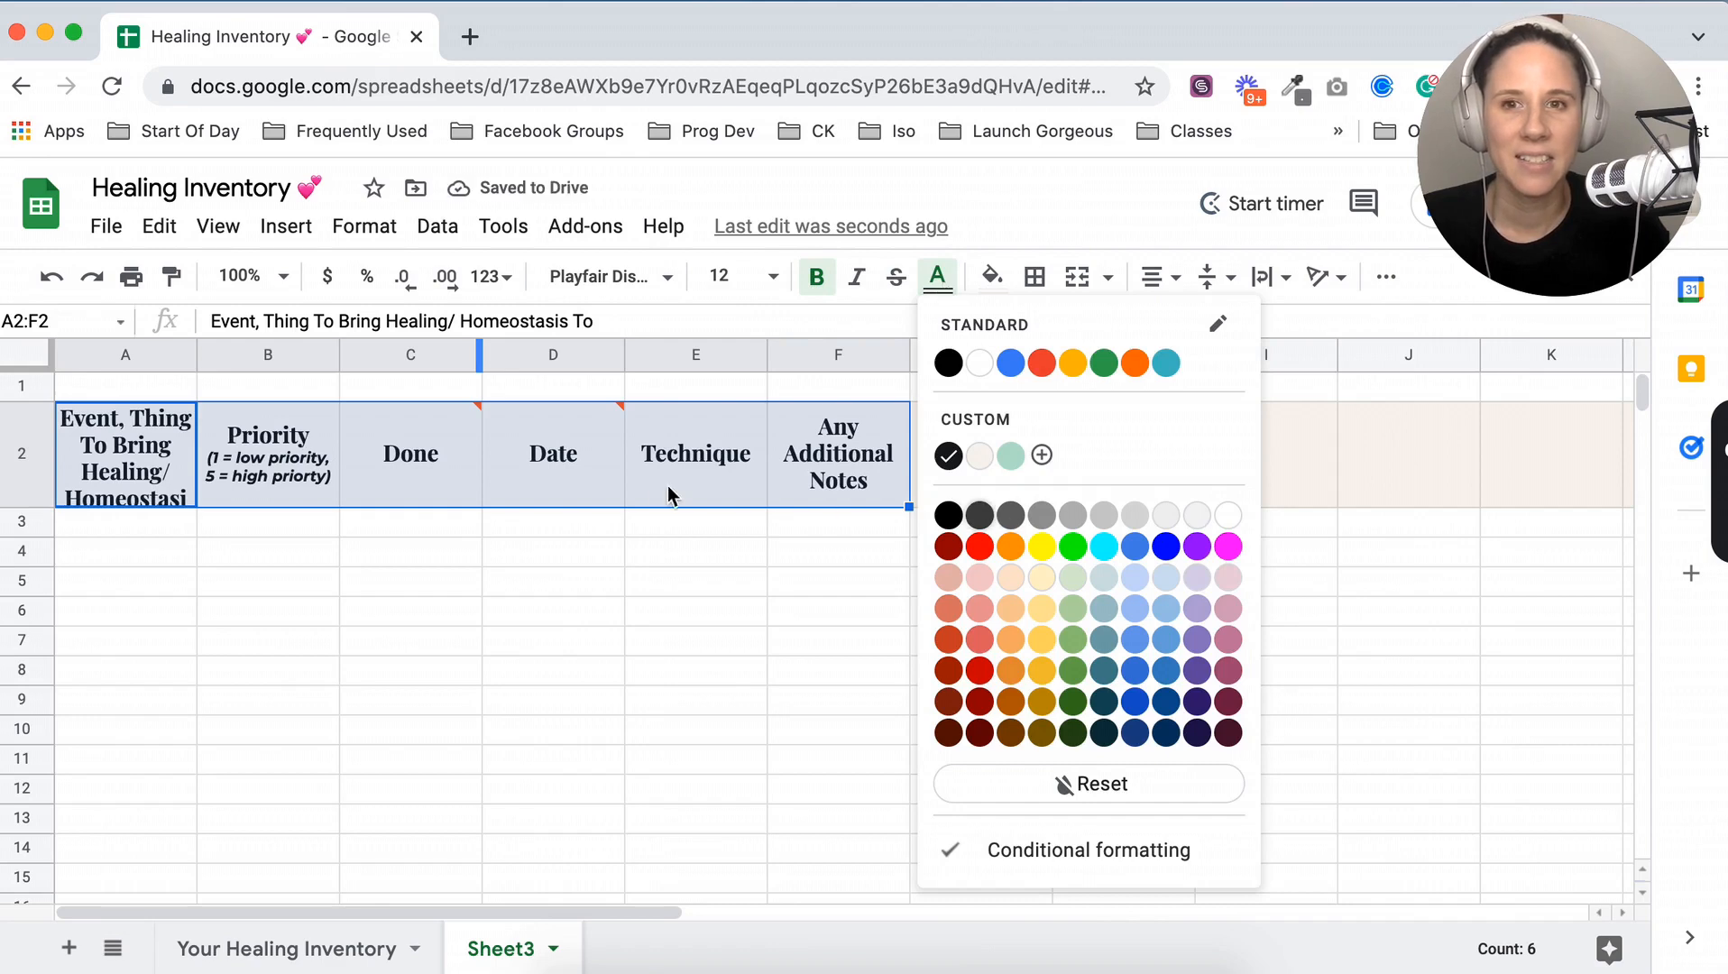
{"action": "left_click", "coordinate": [988, 279]}
{"action": "left_click", "coordinate": [648, 622]}
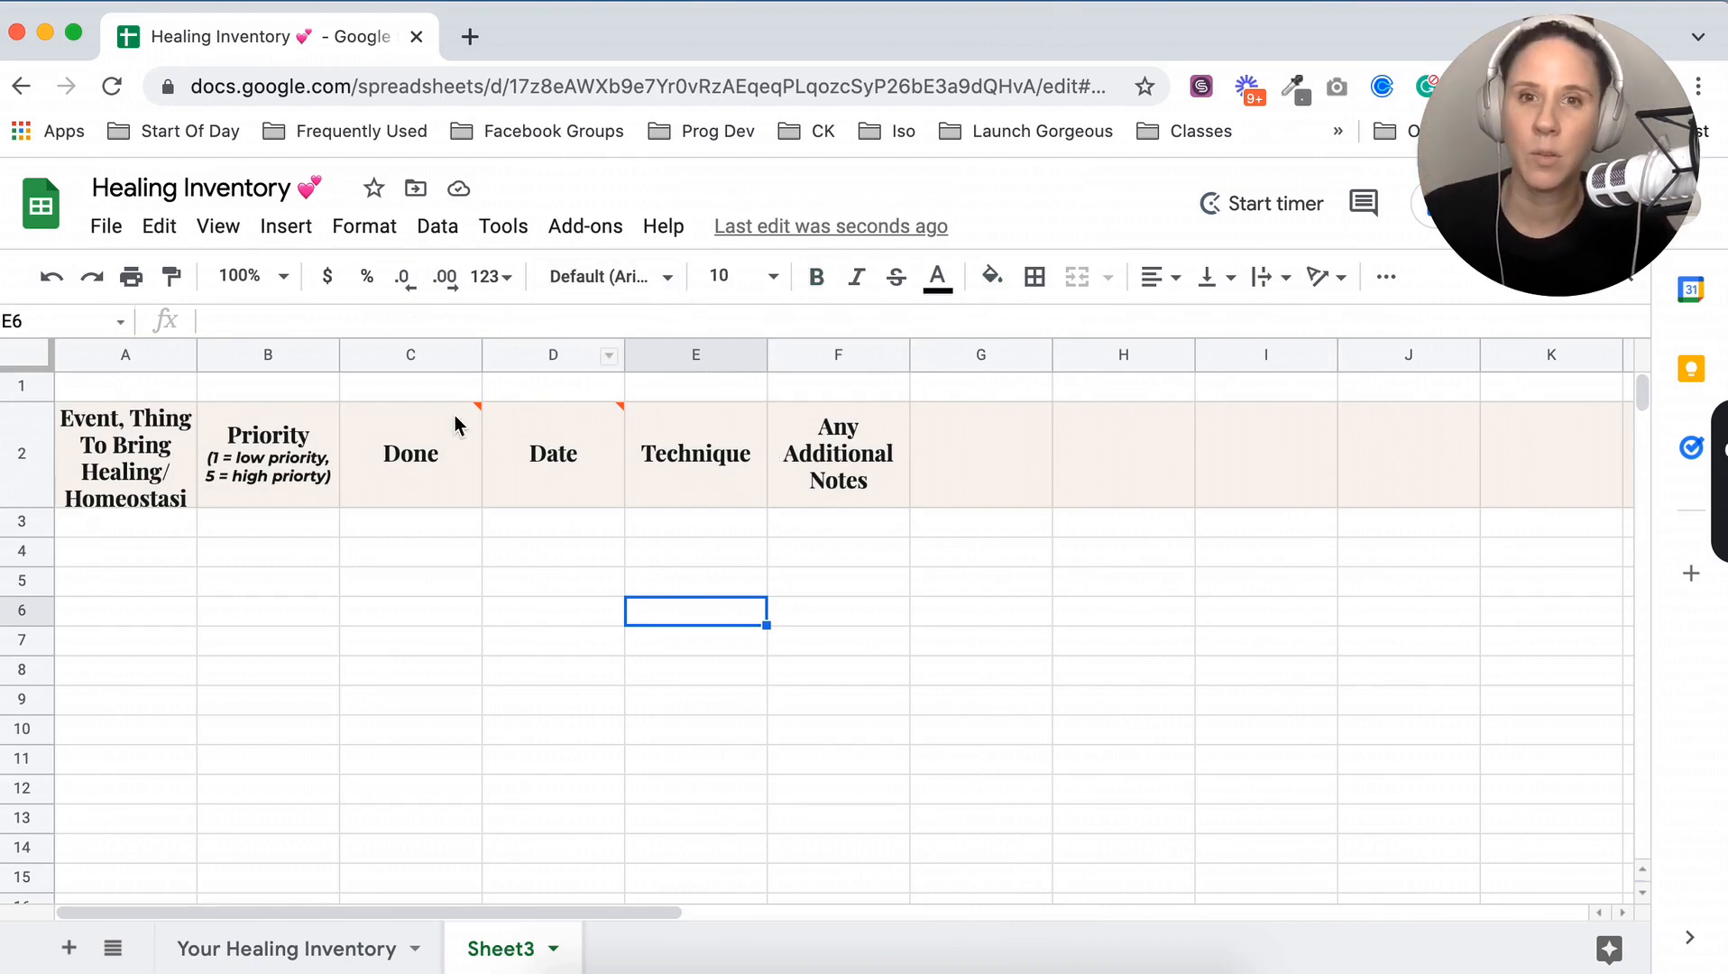
Widen column F of Sheet3 to fit the Any Additional Notes header on one line, and compare the layout with Your Healing Inventory
{"action": "left_click_drag", "start_coordinate": [910, 354], "coordinate": [1155, 362]}
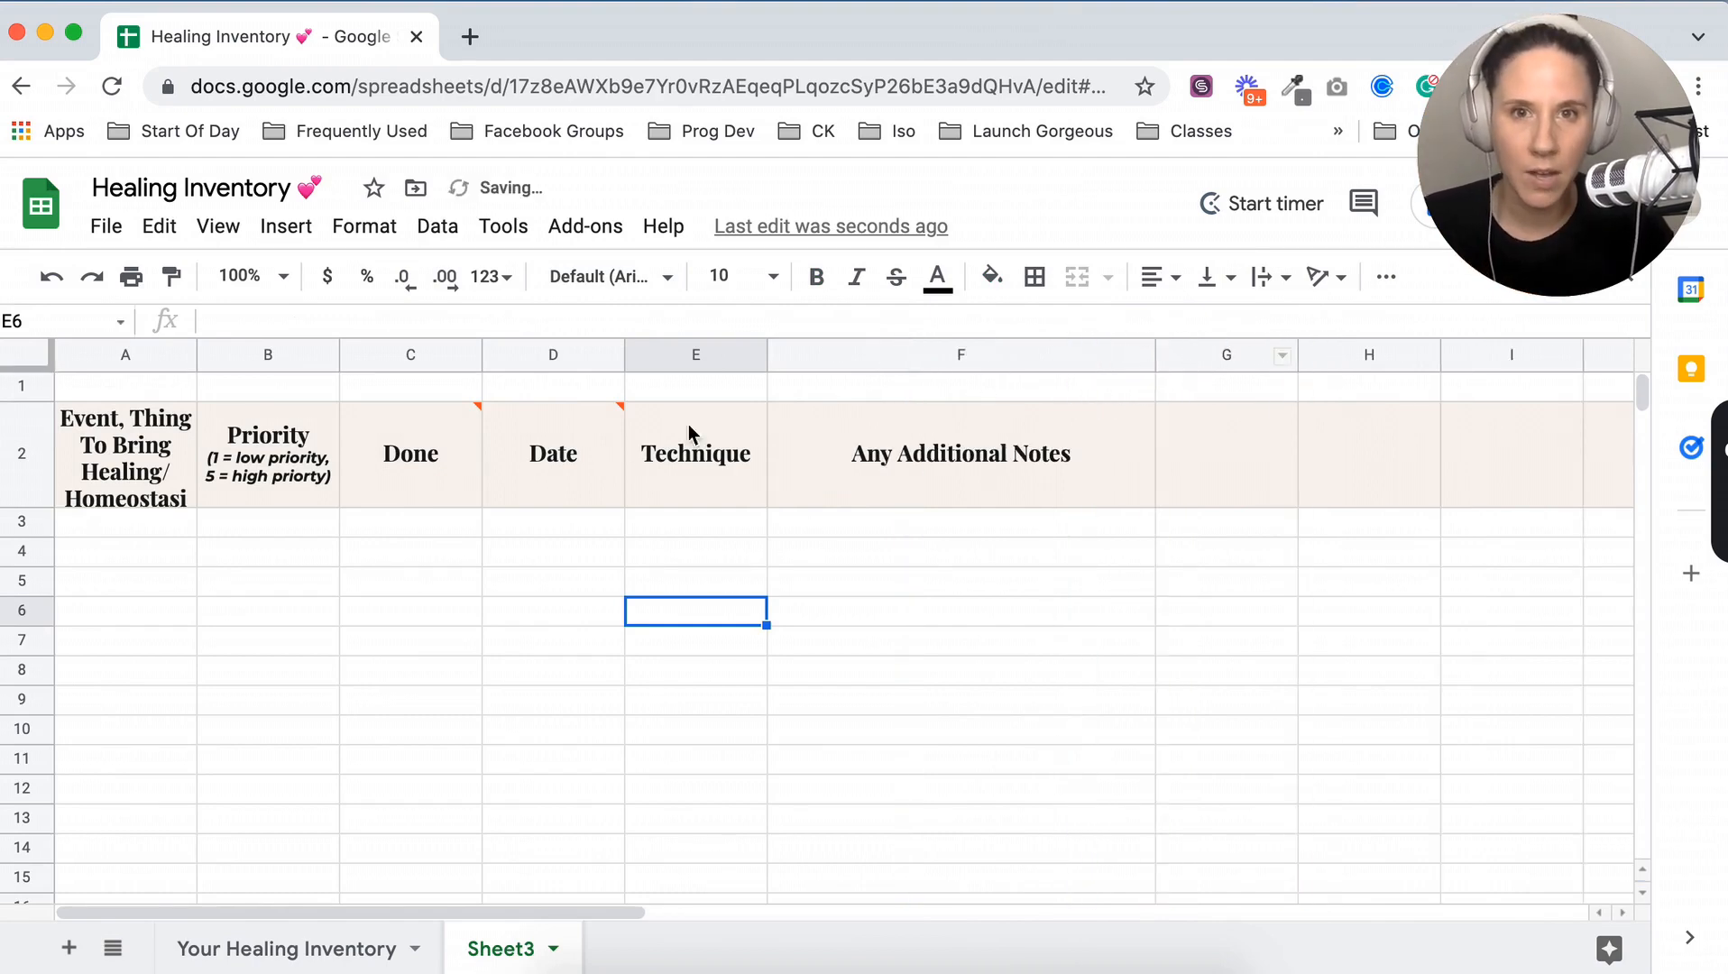
{"action": "left_click", "coordinate": [293, 958]}
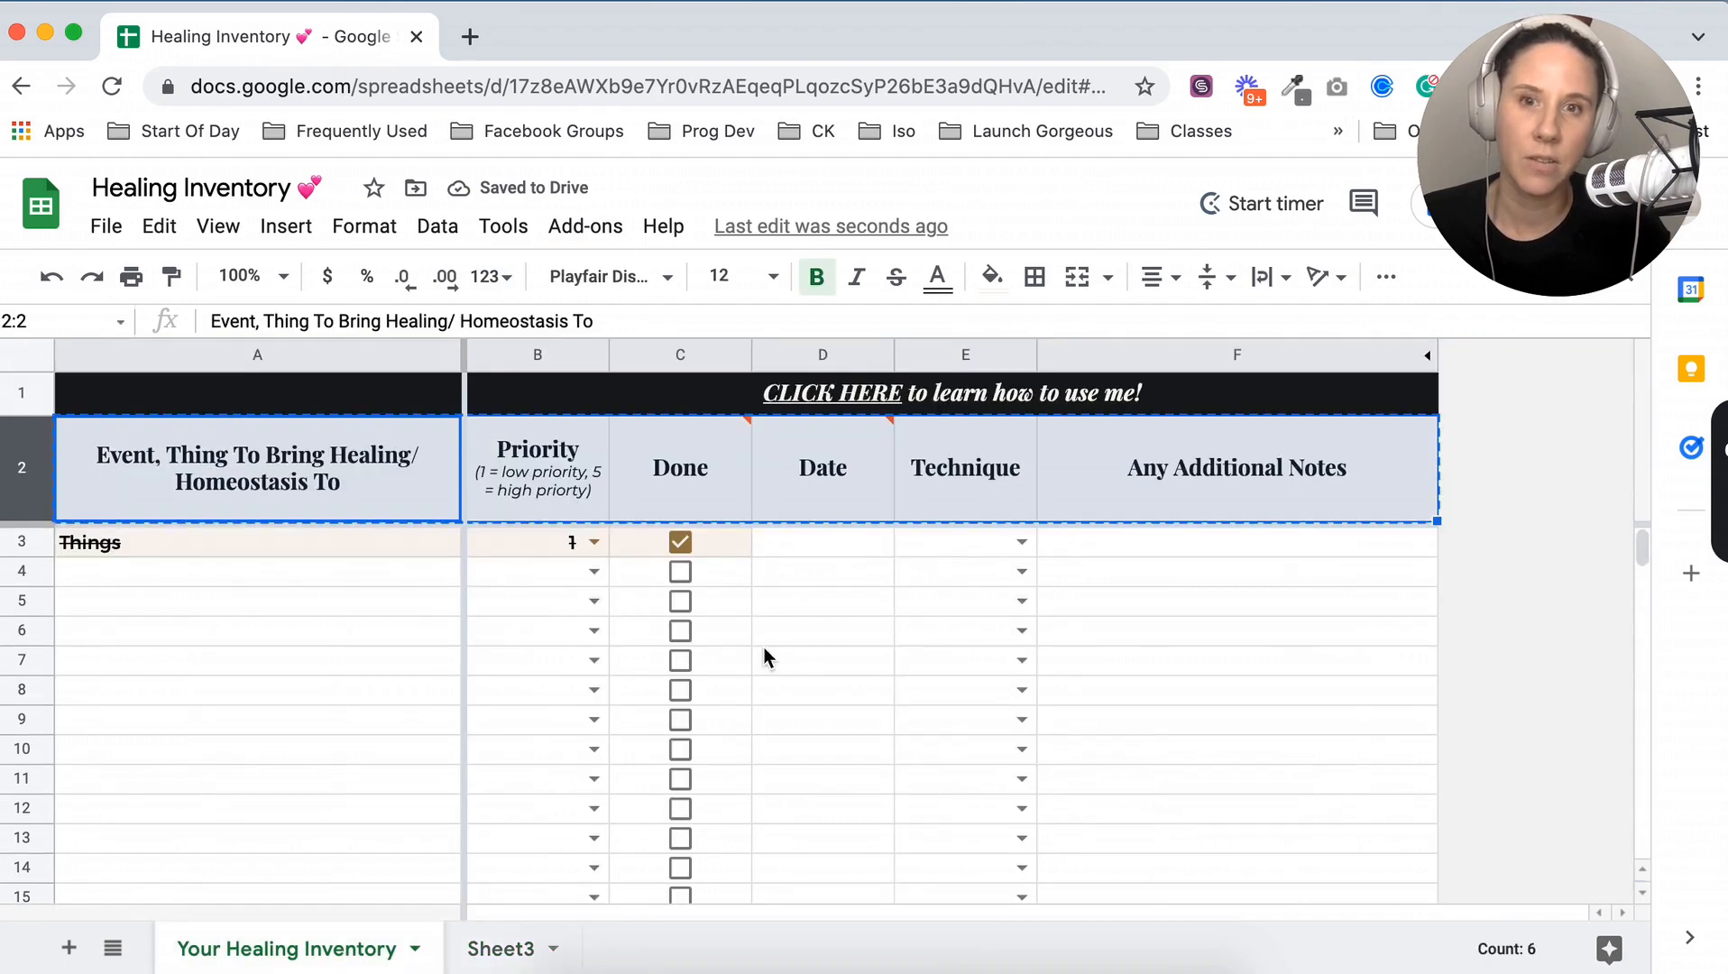
{"action": "left_click", "coordinate": [505, 950]}
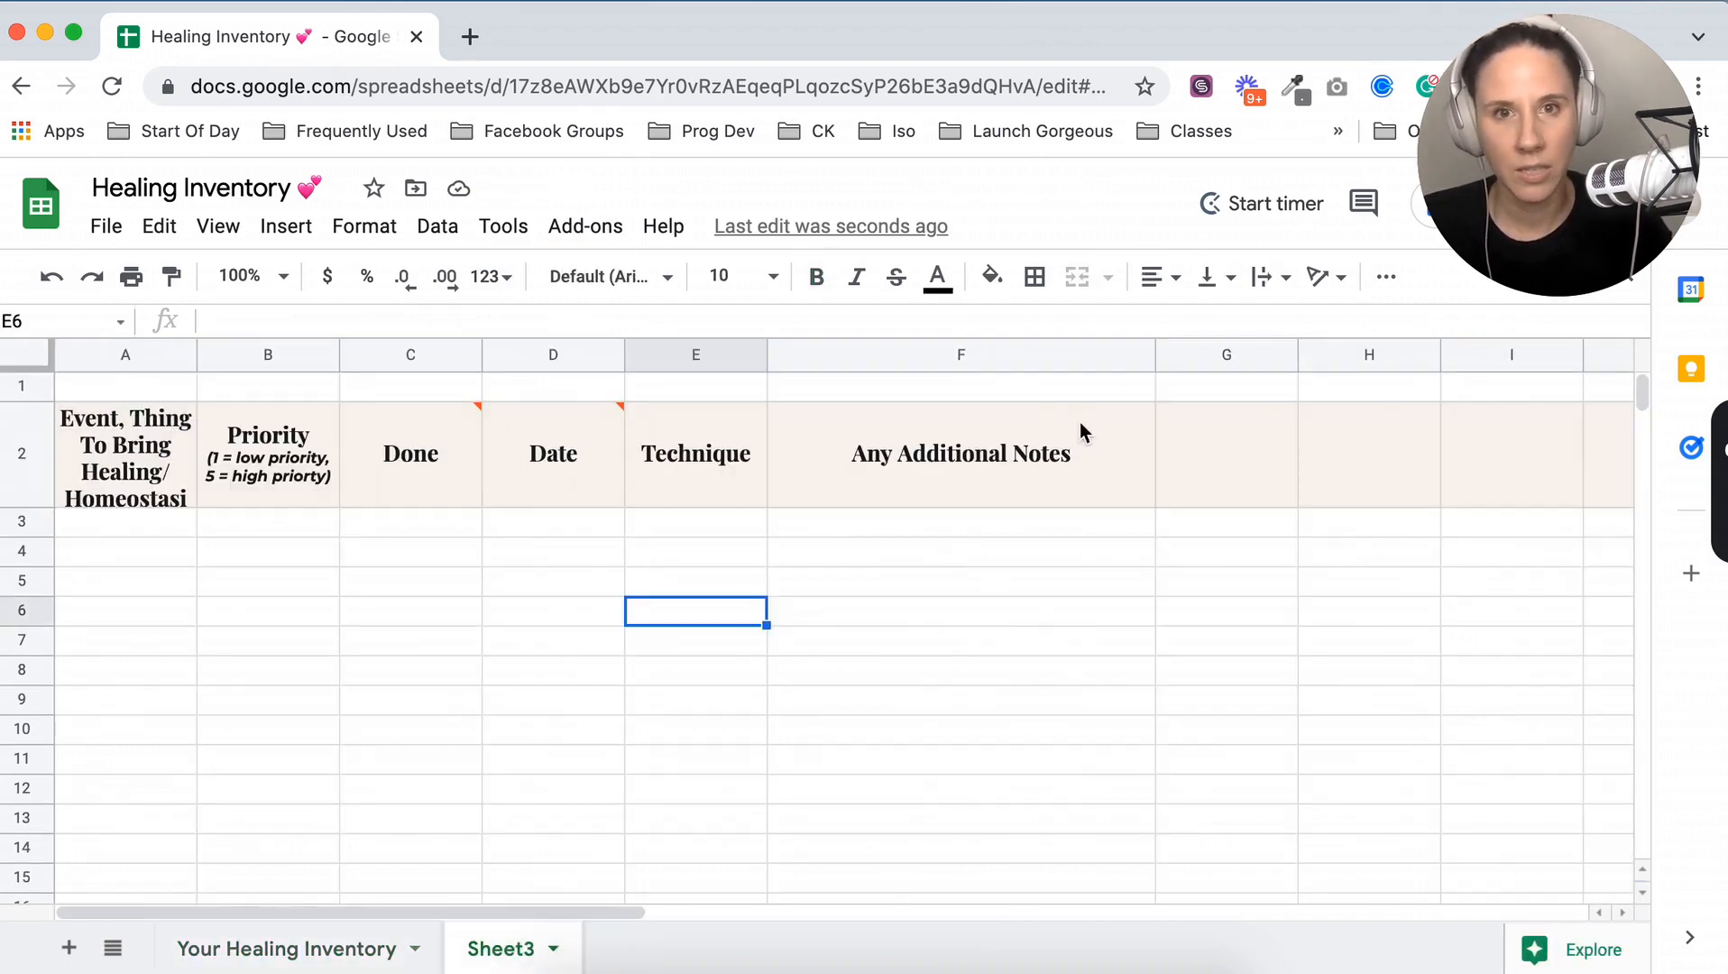
Hide the unused columns G to AA on Sheet3, and widen column A to give its long header more room
{"action": "left_click", "coordinate": [1179, 353]}
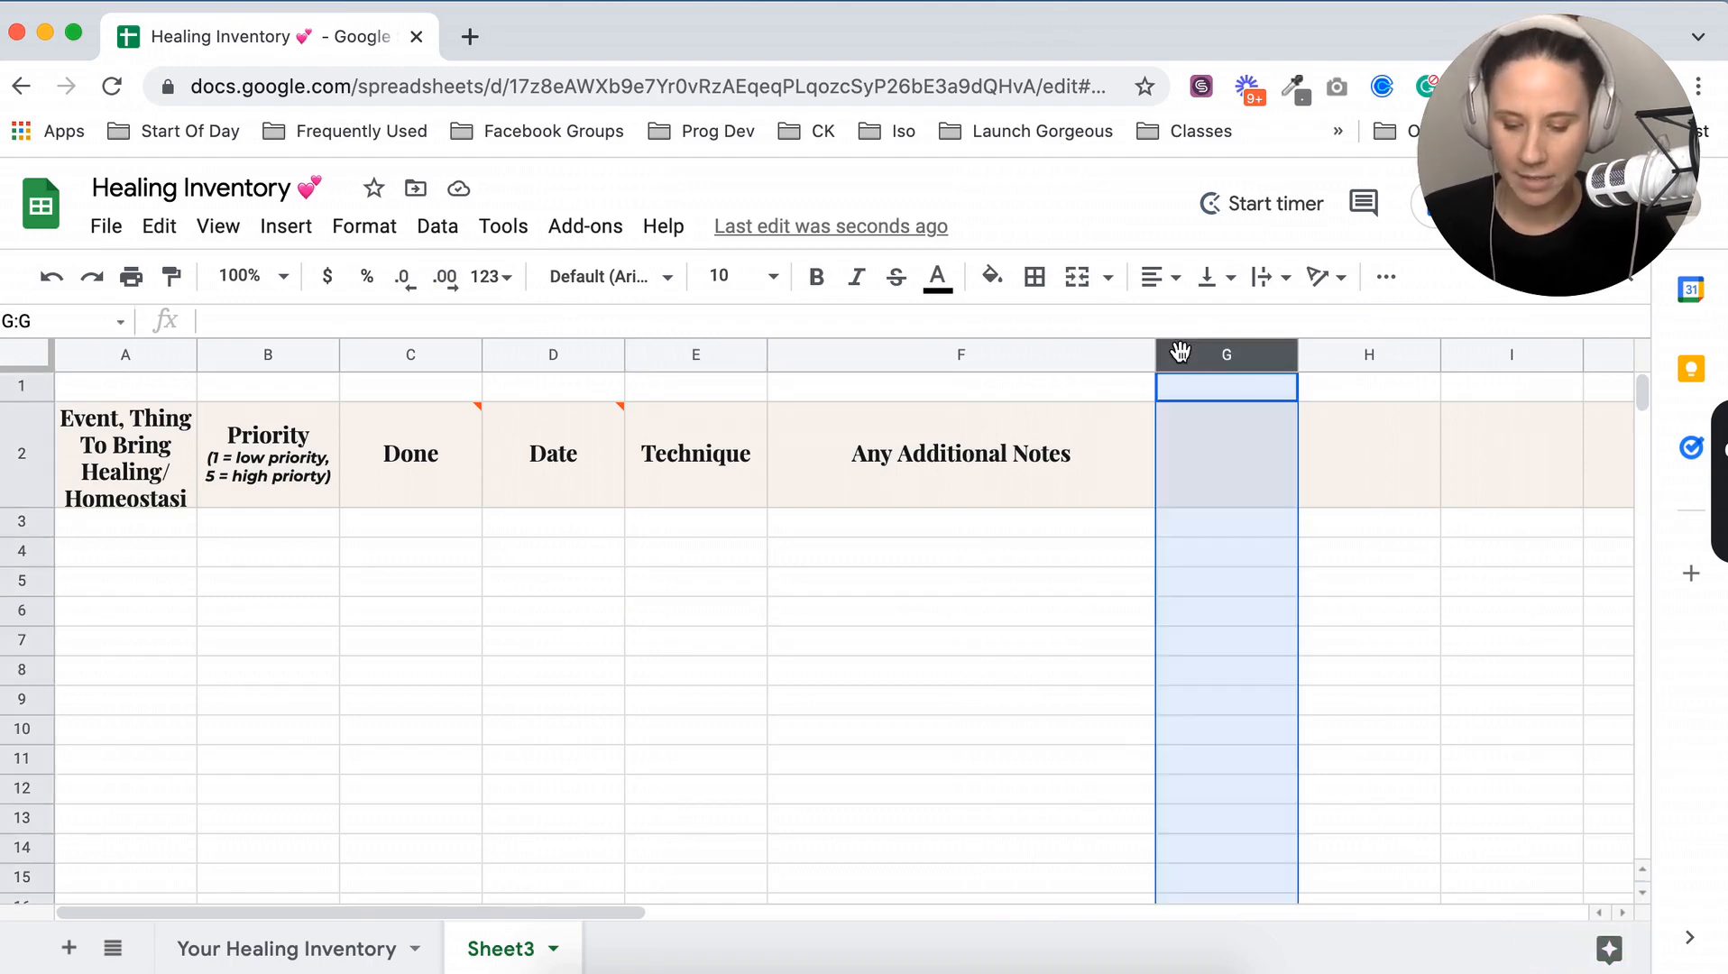
{"action": "key", "text": "super+shift+Right"}
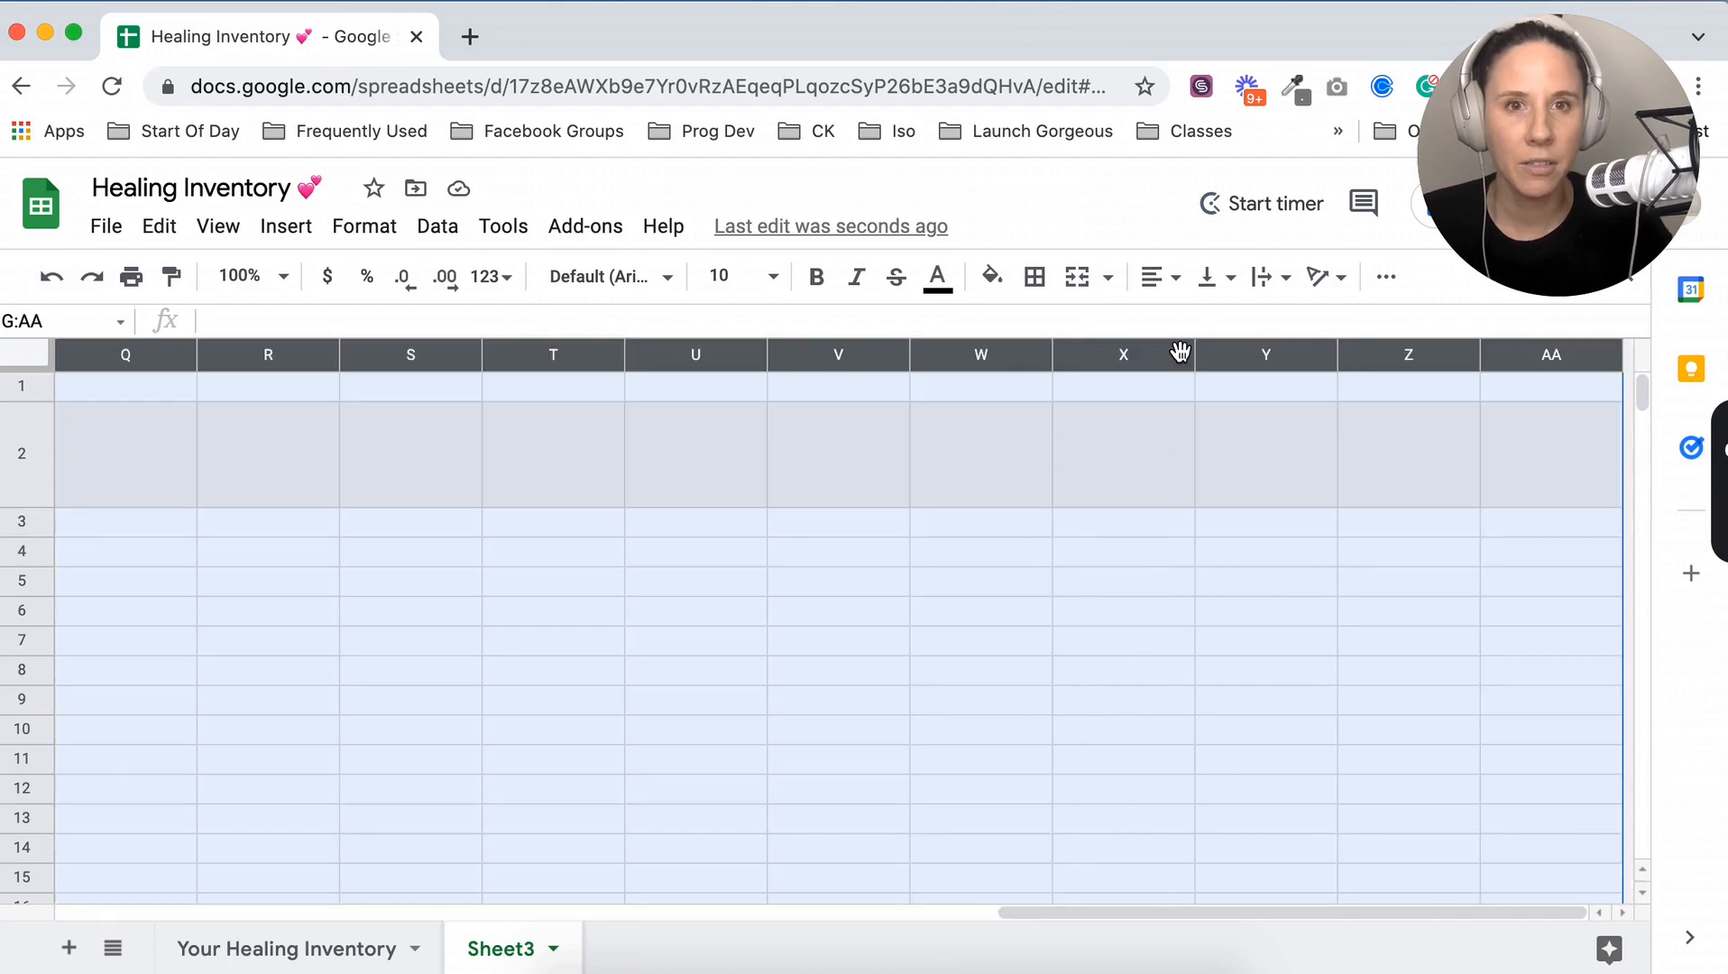
{"action": "right_click", "coordinate": [679, 359]}
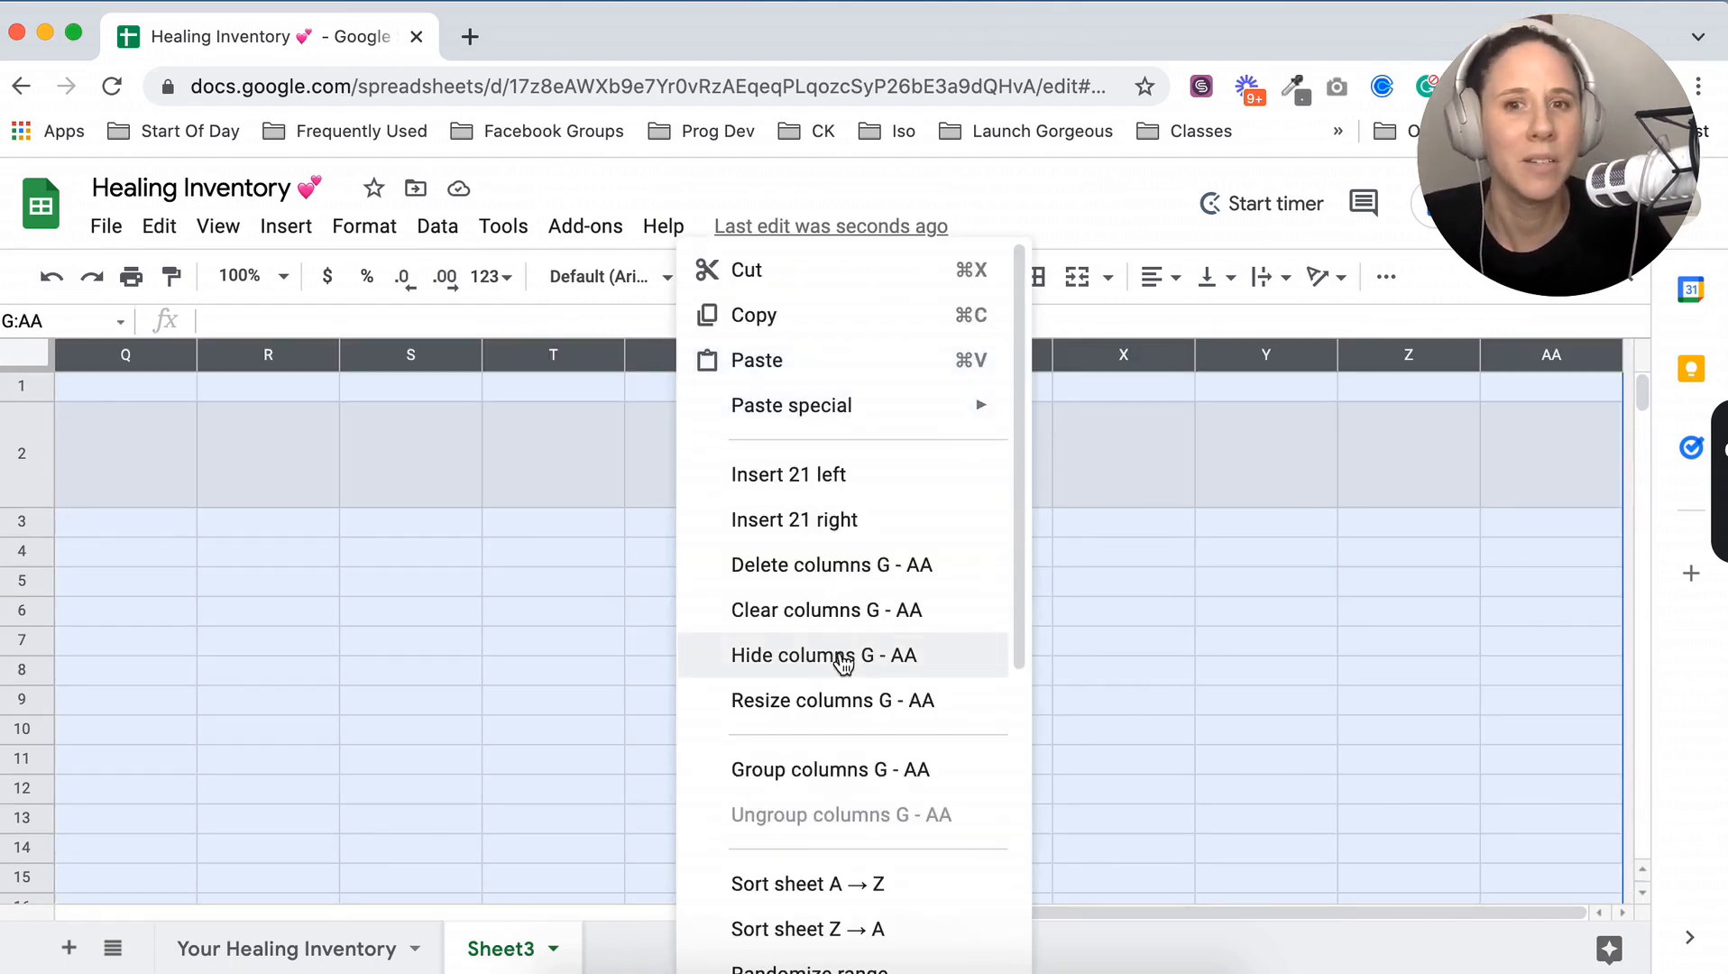
{"action": "left_click", "coordinate": [841, 658]}
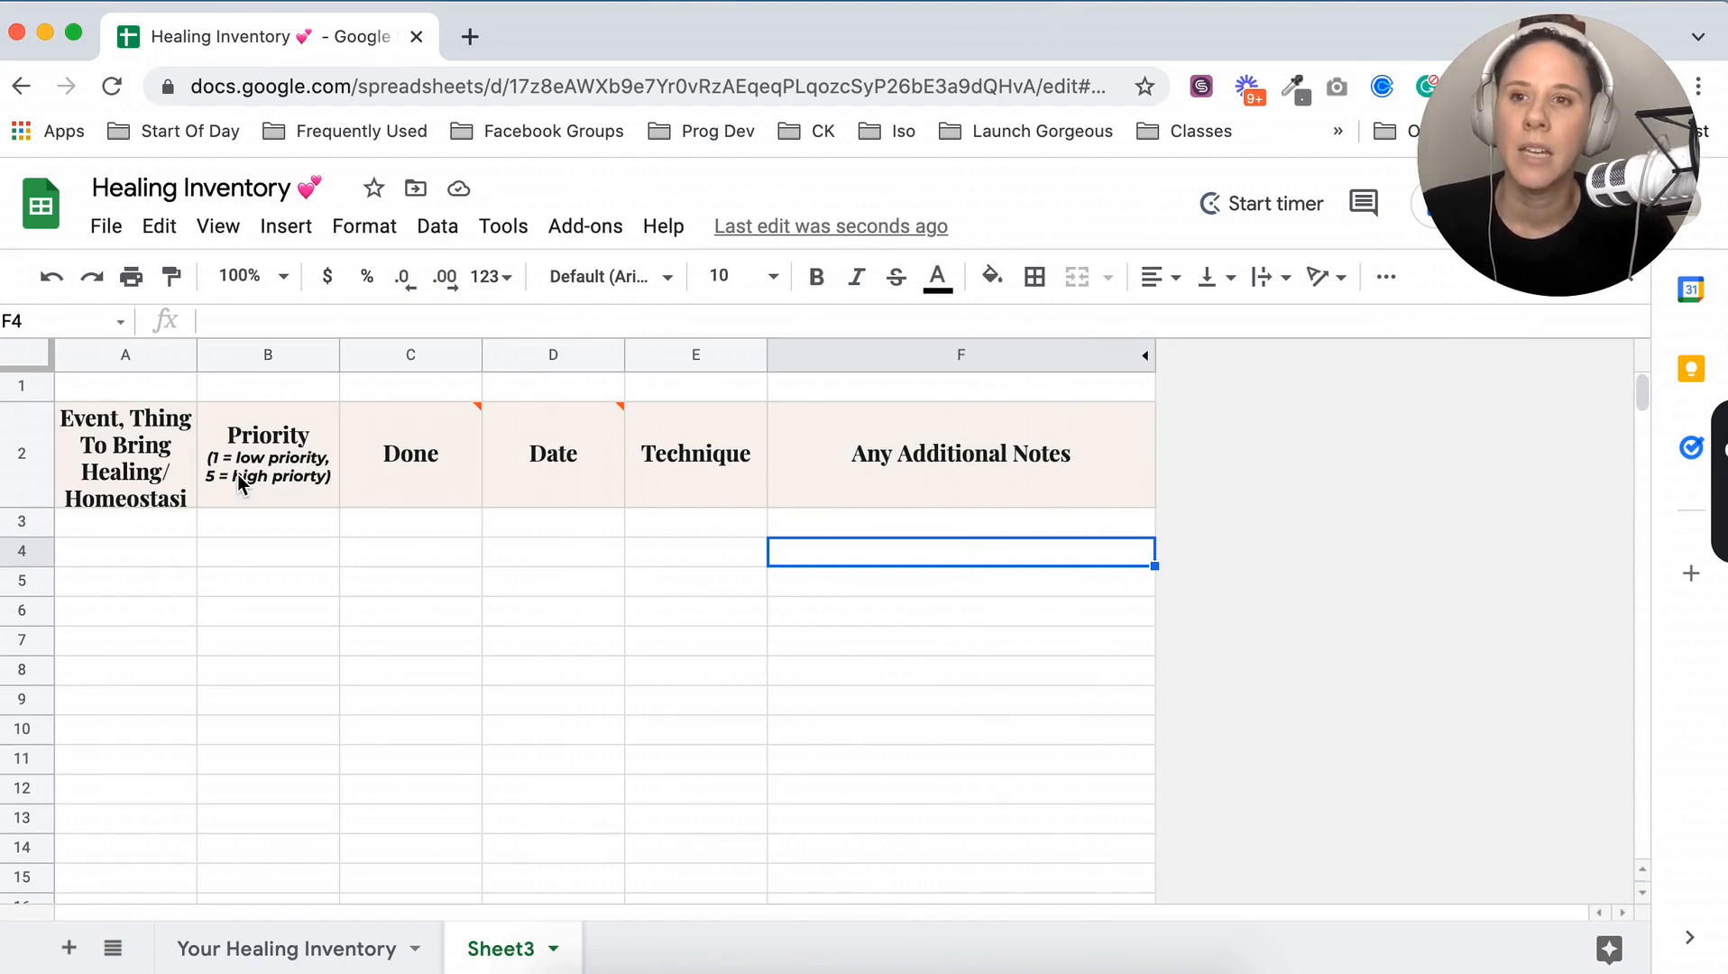
{"action": "left_click_drag", "start_coordinate": [196, 355], "coordinate": [317, 355]}
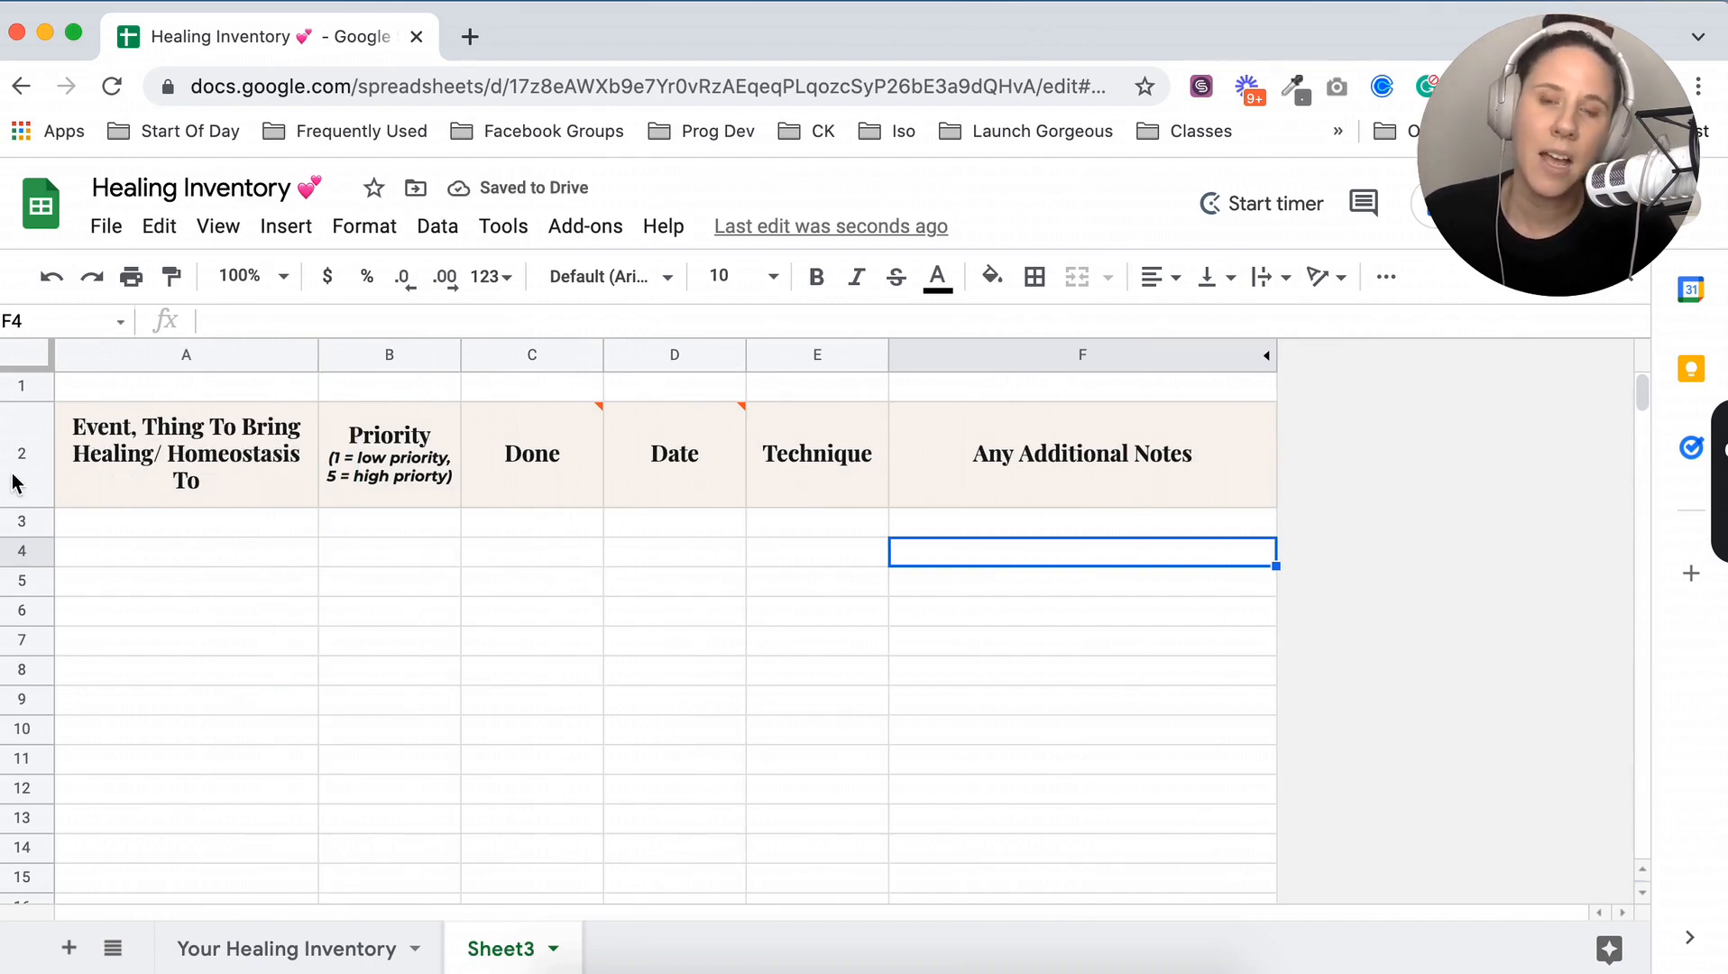
Freeze the first 2 rows of Sheet3, and check the header rows while moving through the rows below
{"action": "left_click", "coordinate": [39, 449]}
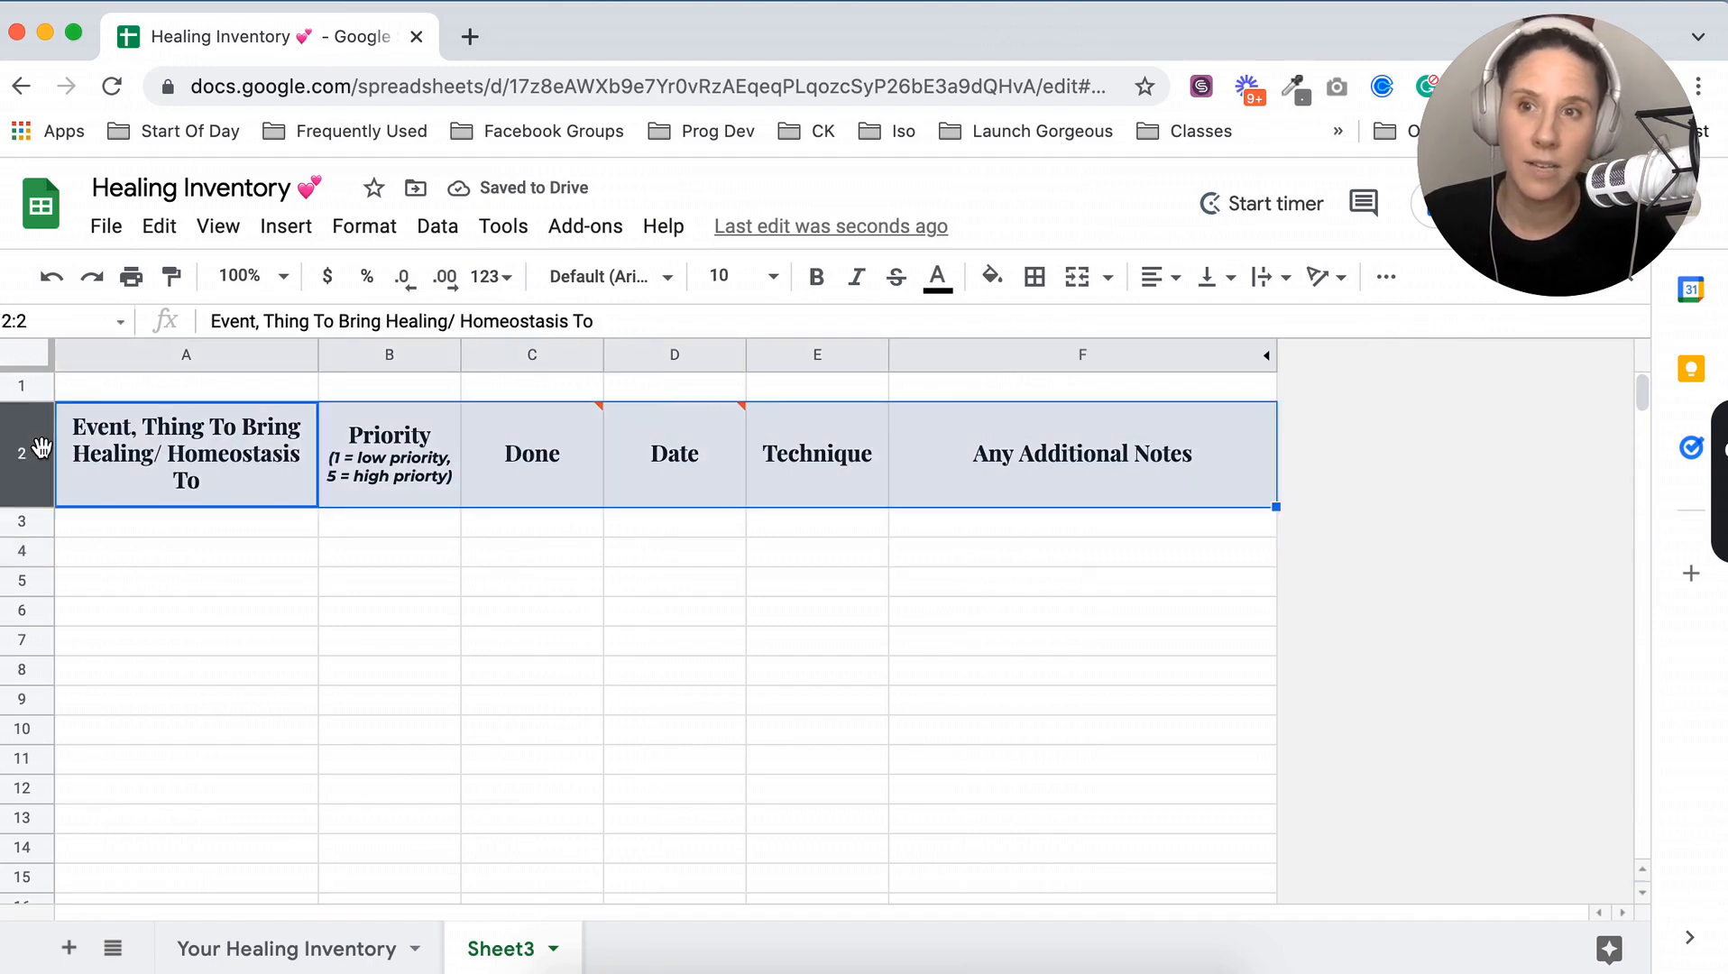
{"action": "left_click", "coordinate": [282, 234]}
{"action": "mouse_move", "coordinate": [203, 237]}
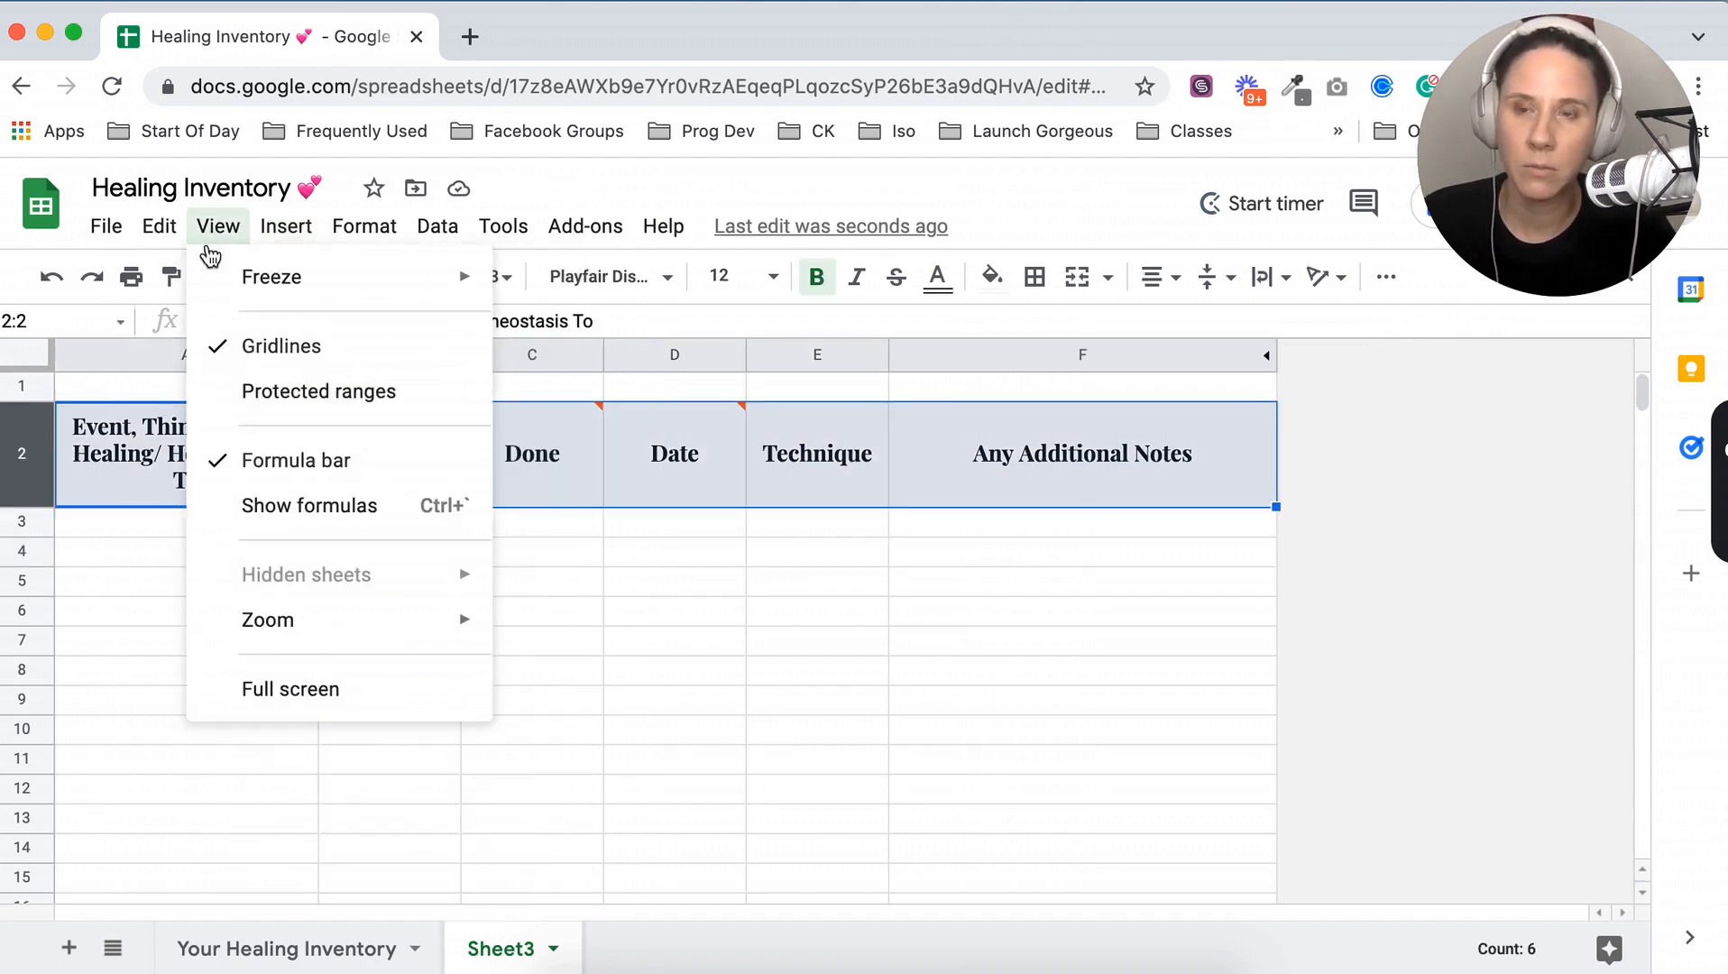
{"action": "mouse_move", "coordinate": [228, 285]}
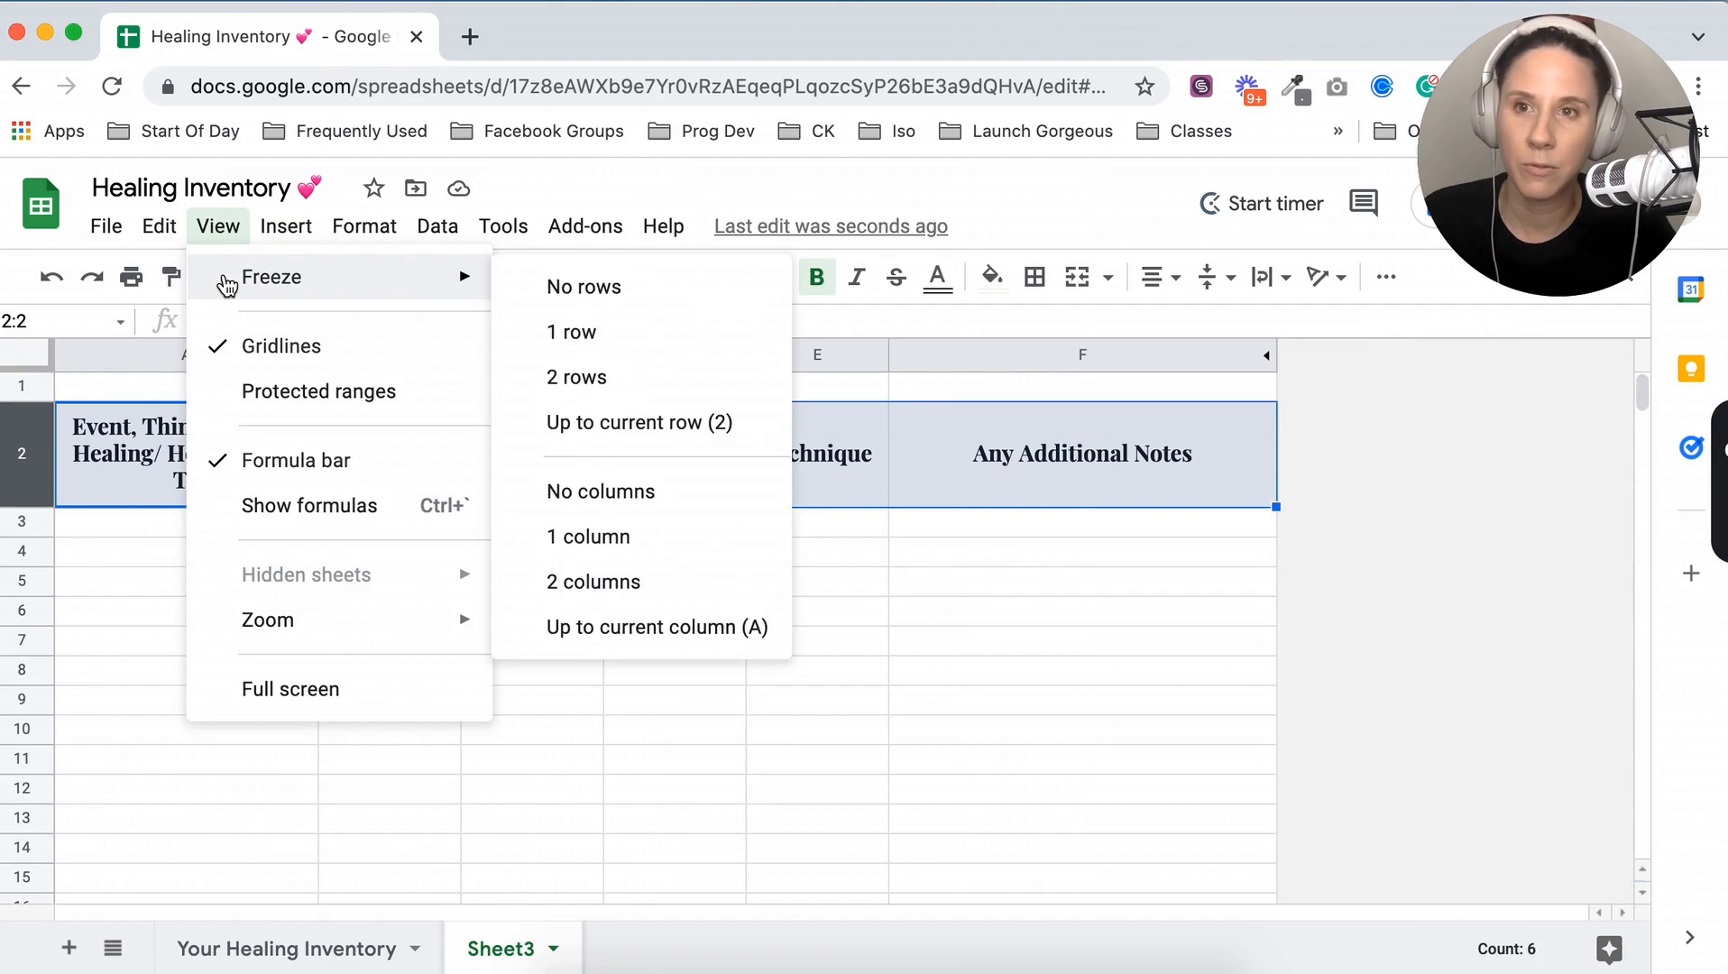
{"action": "left_click", "coordinate": [595, 384]}
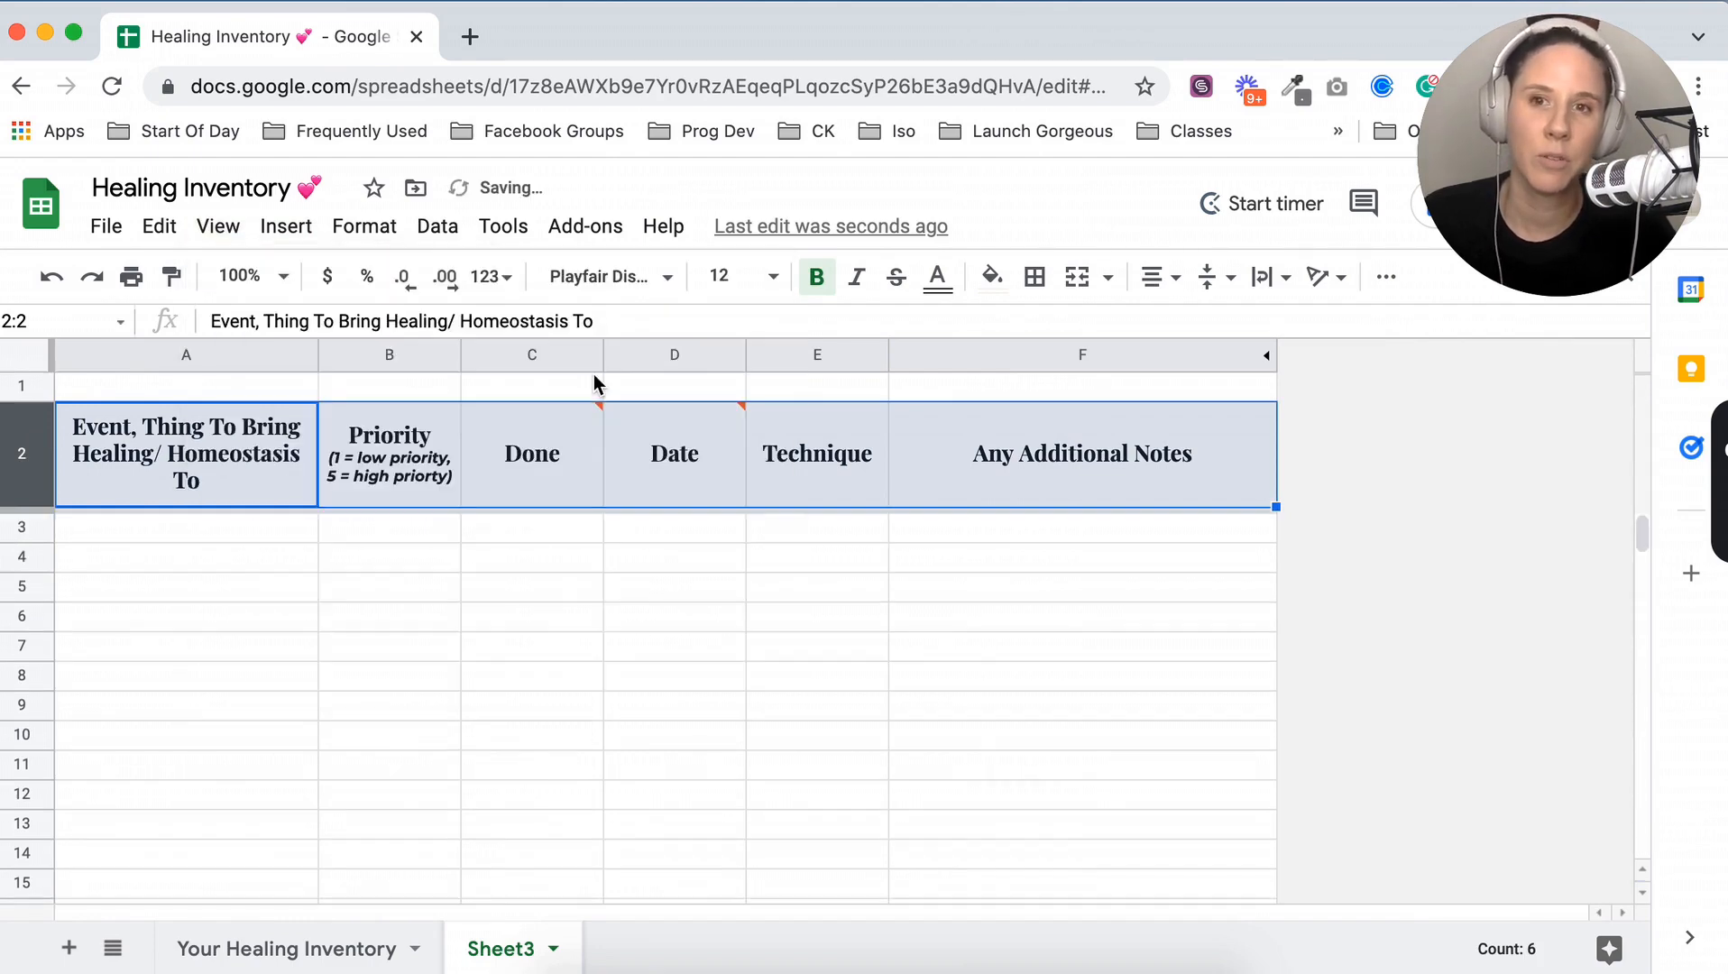
{"action": "left_click", "coordinate": [608, 626]}
{"action": "scroll", "coordinate": [195, 635], "scroll_direction": "down", "scroll_amount": 1}
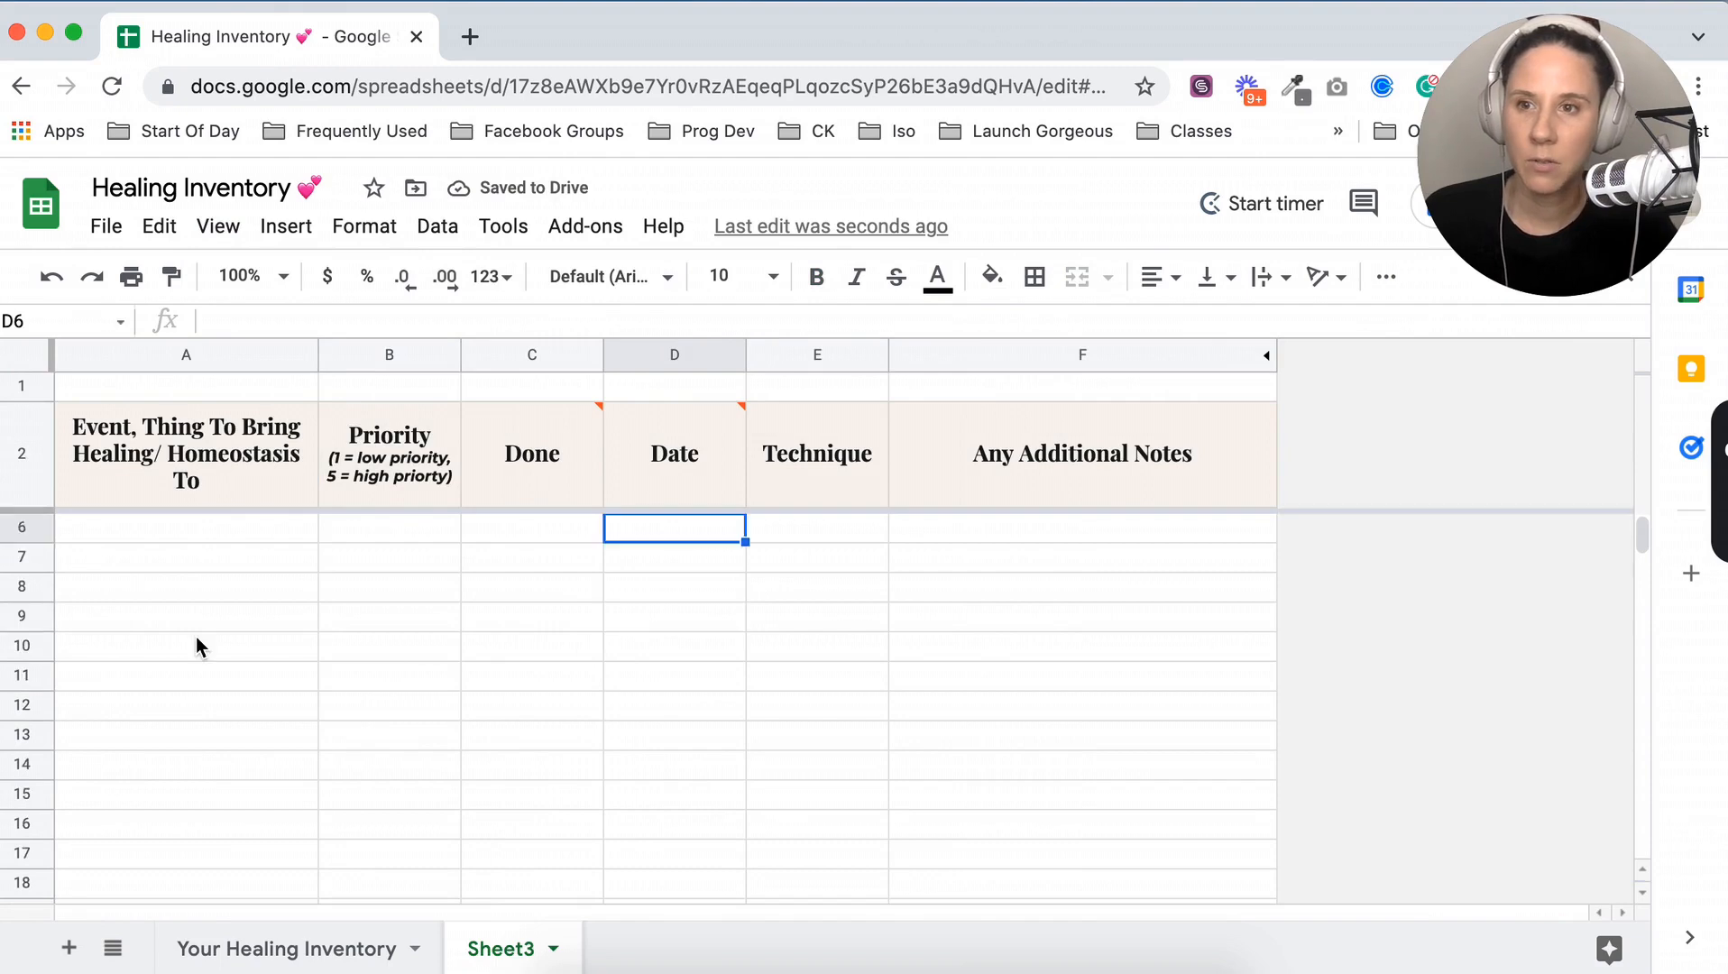
{"action": "scroll", "coordinate": [195, 636], "scroll_direction": "down", "scroll_amount": 7}
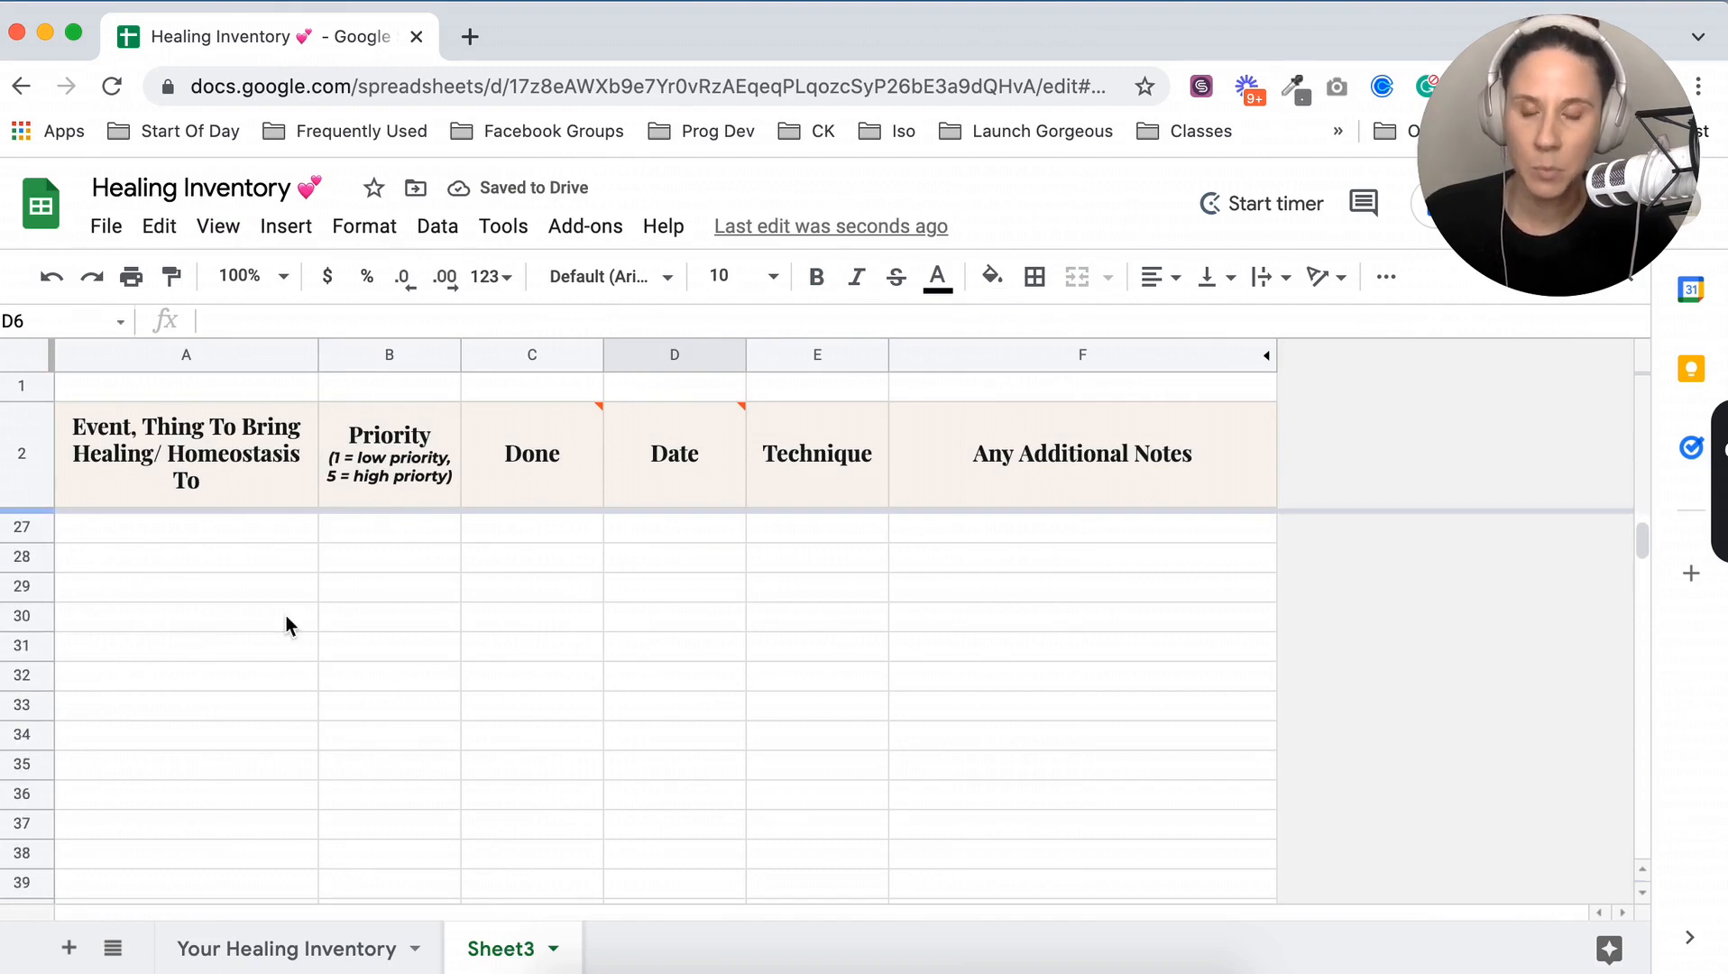
{"action": "scroll", "coordinate": [275, 631], "scroll_direction": "up", "scroll_amount": 8}
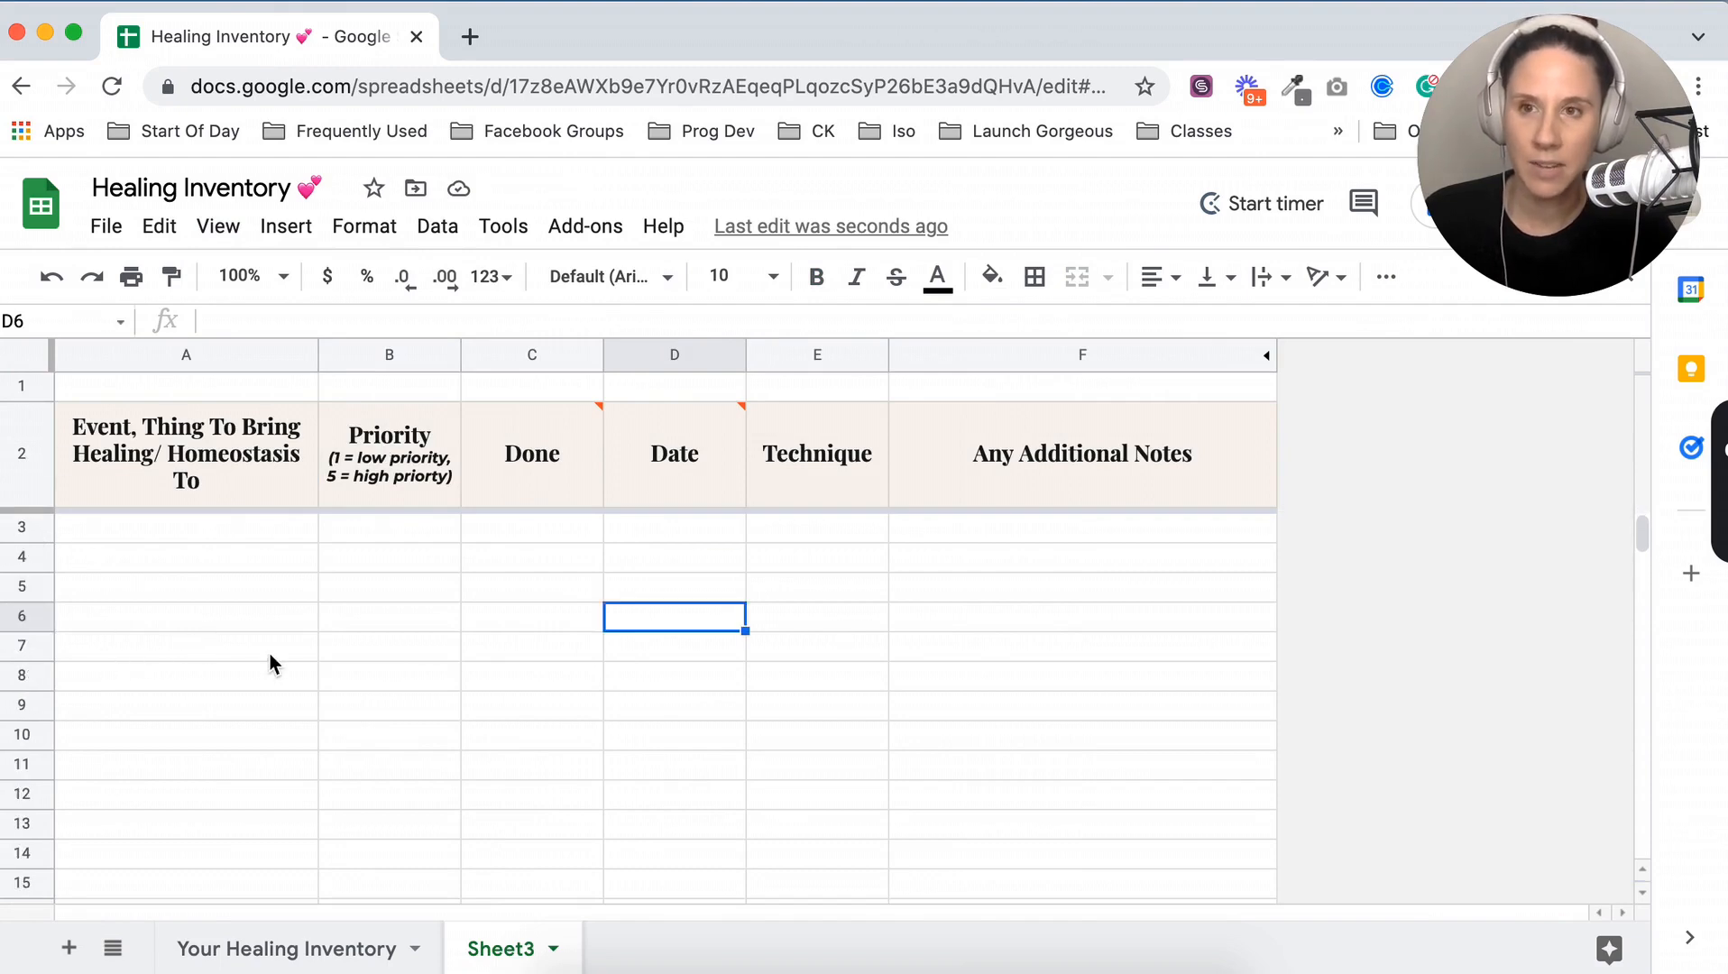
Compare Sheet3 with the frozen layout of Your Healing Inventory, and freeze 1 column on Sheet3
{"action": "left_click", "coordinate": [348, 944]}
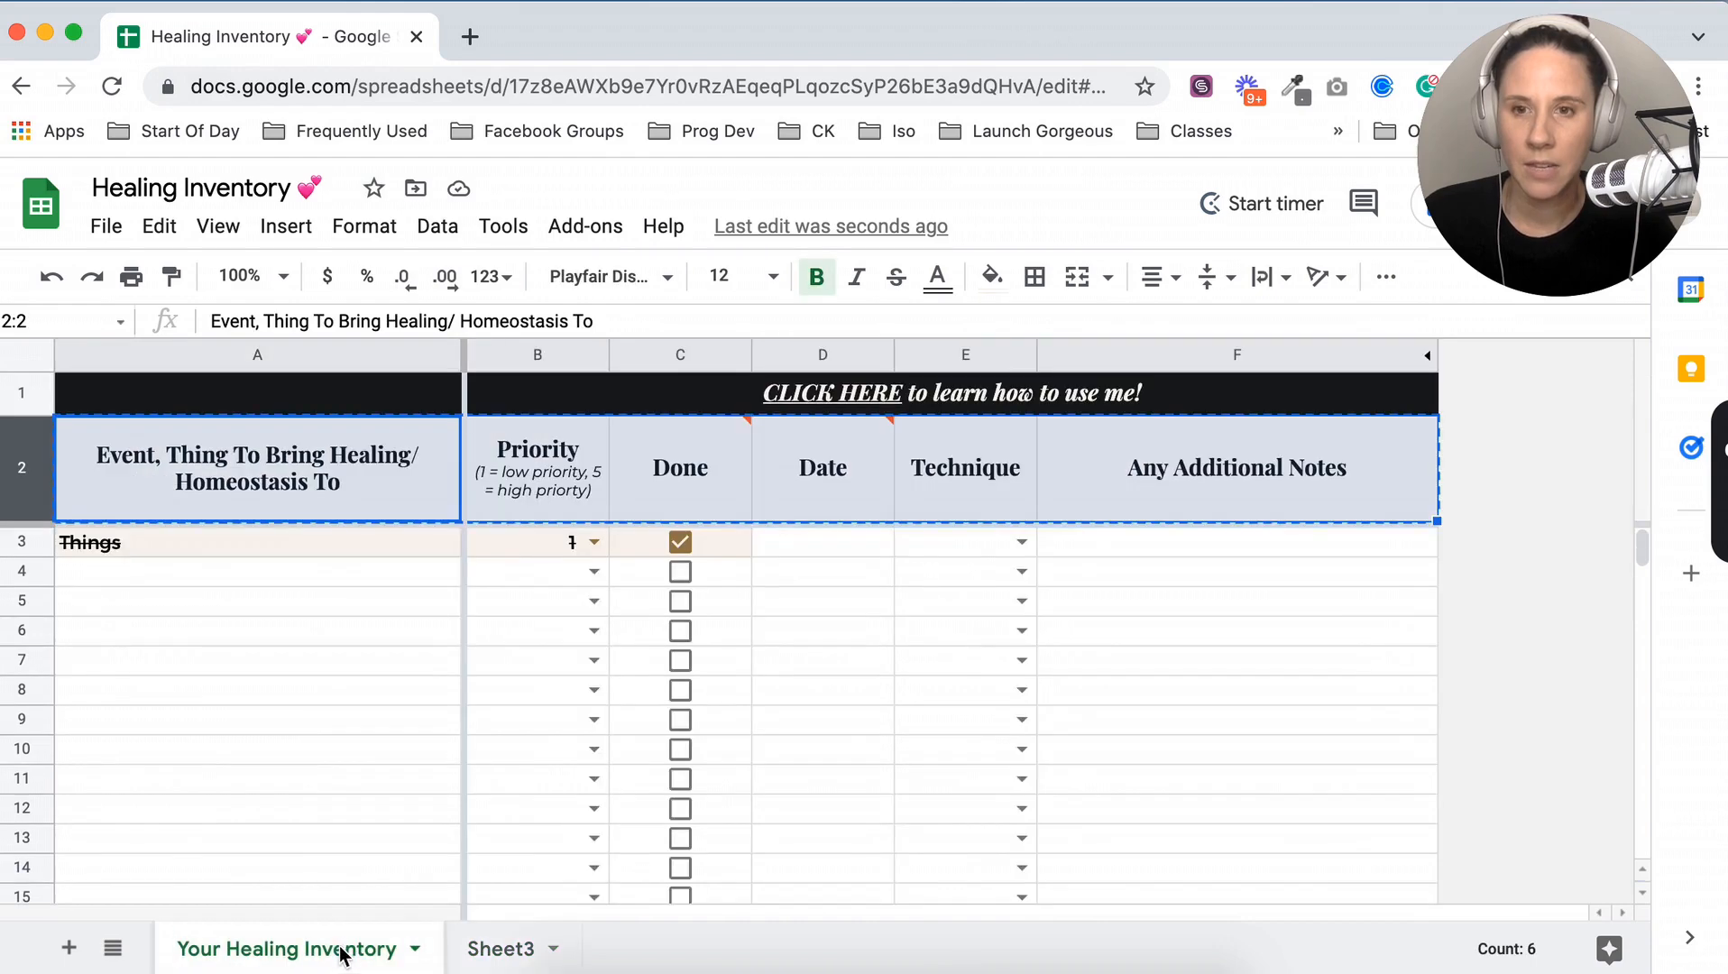
{"action": "left_click", "coordinate": [521, 949]}
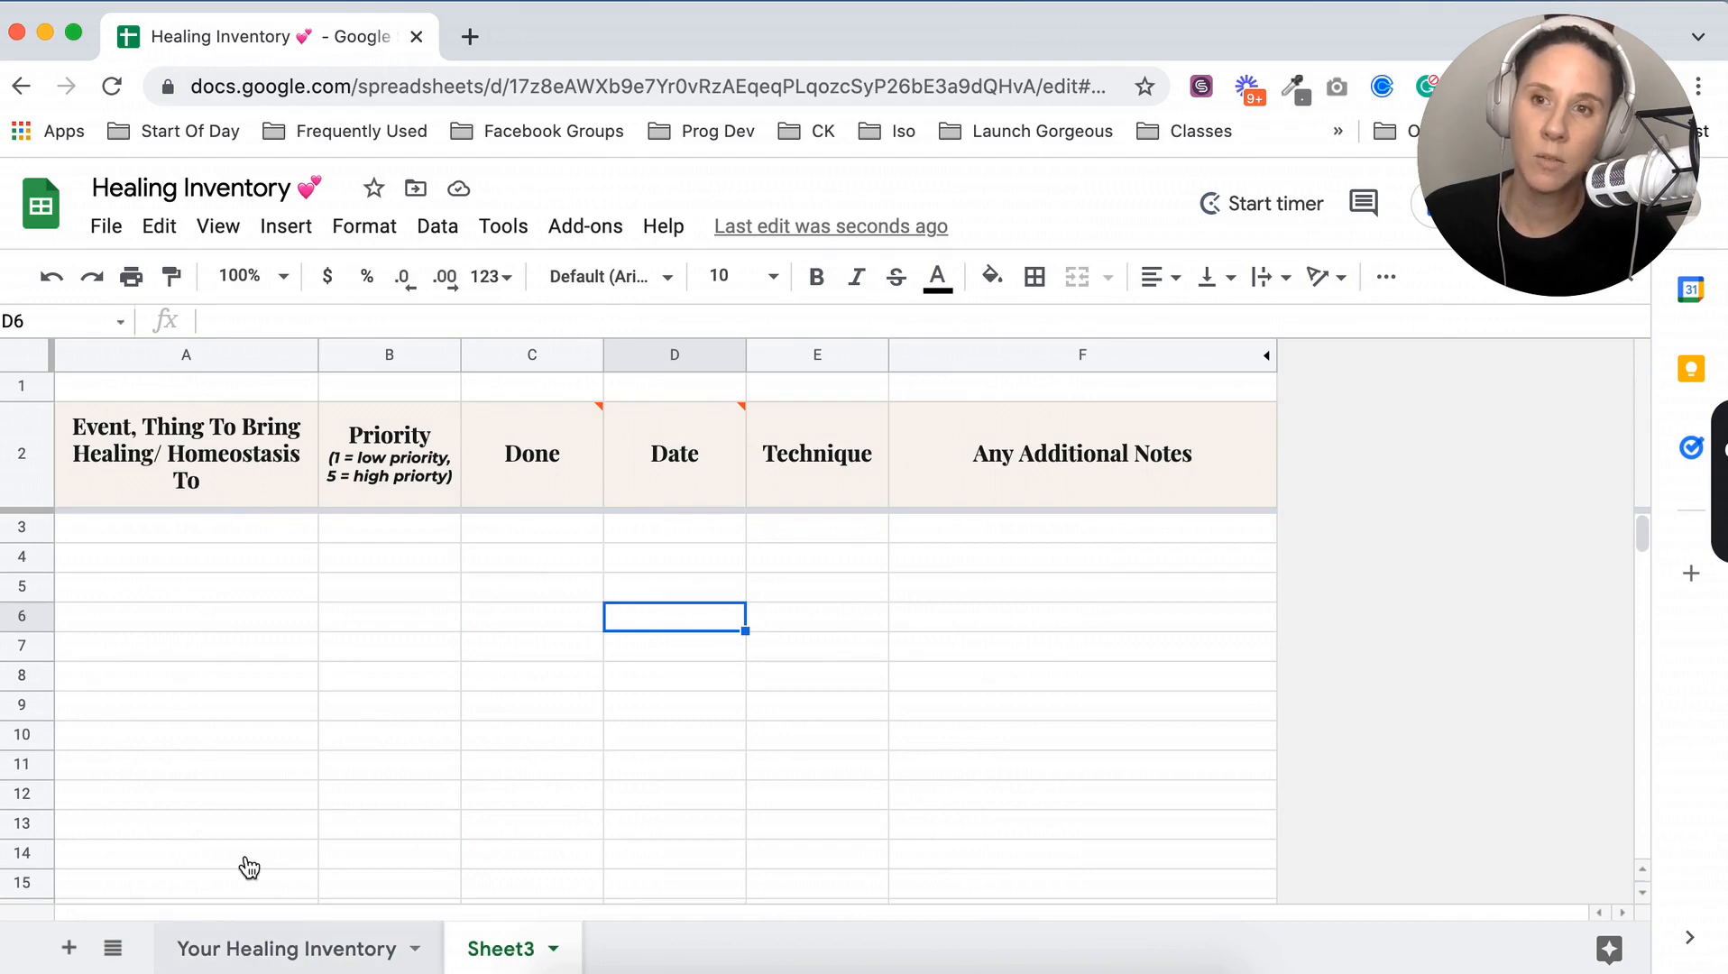
{"action": "left_click", "coordinate": [262, 948]}
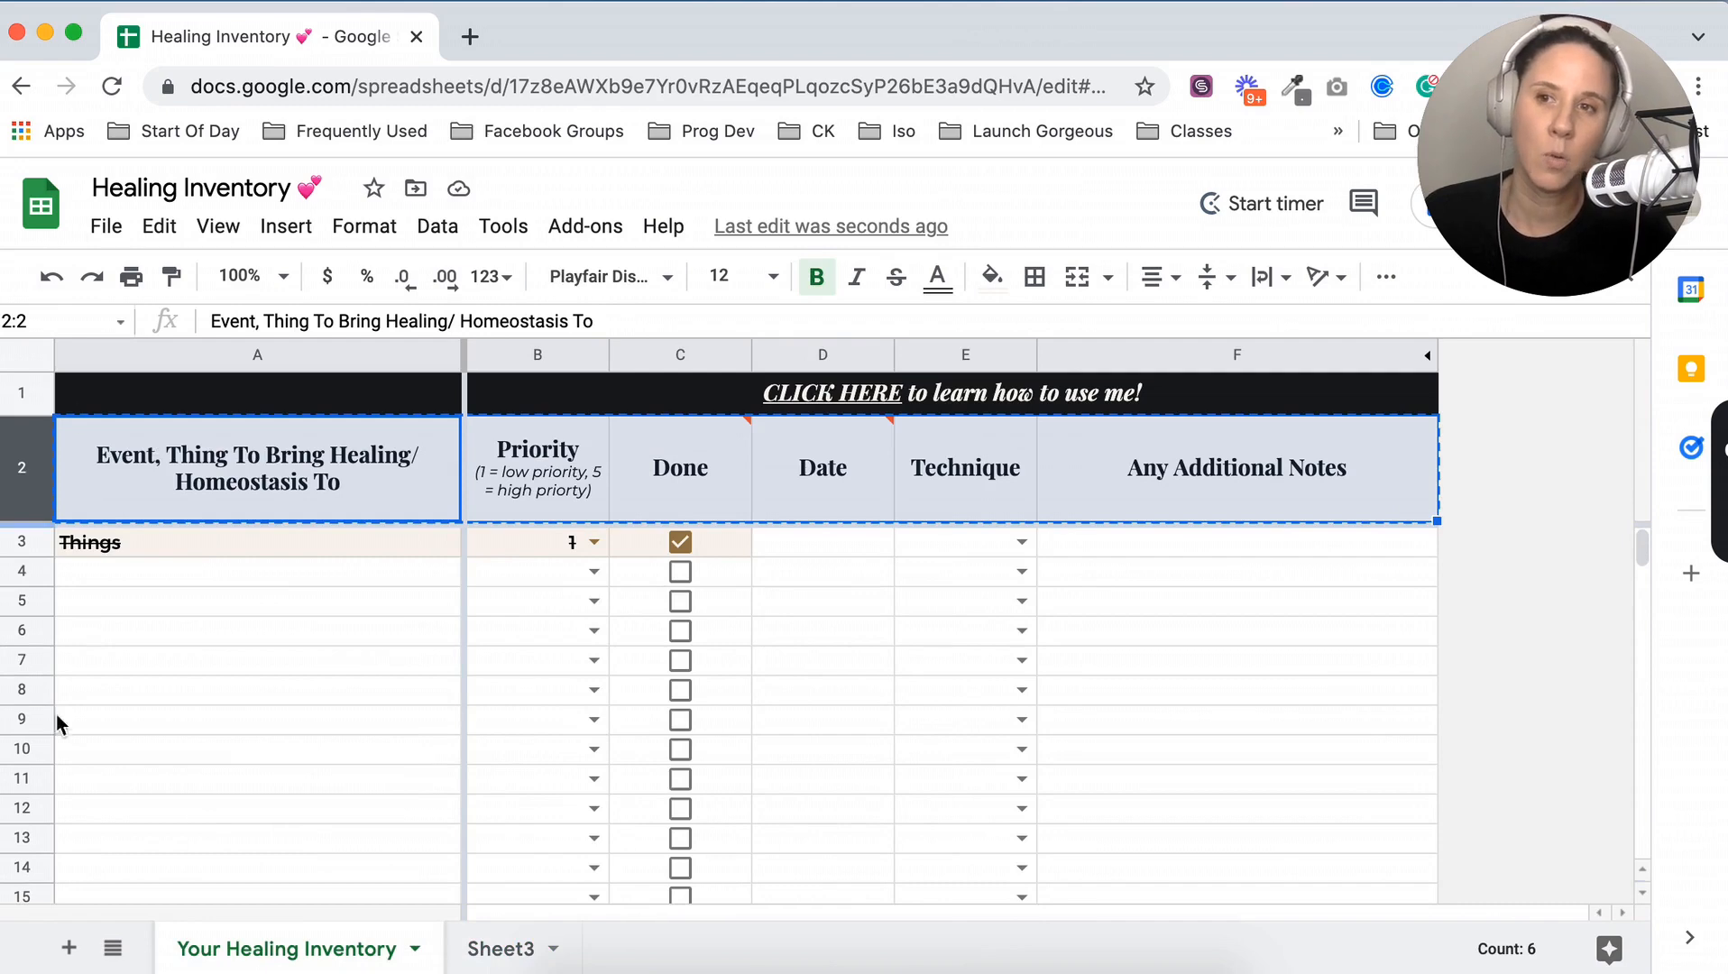
{"action": "left_click", "coordinate": [508, 949]}
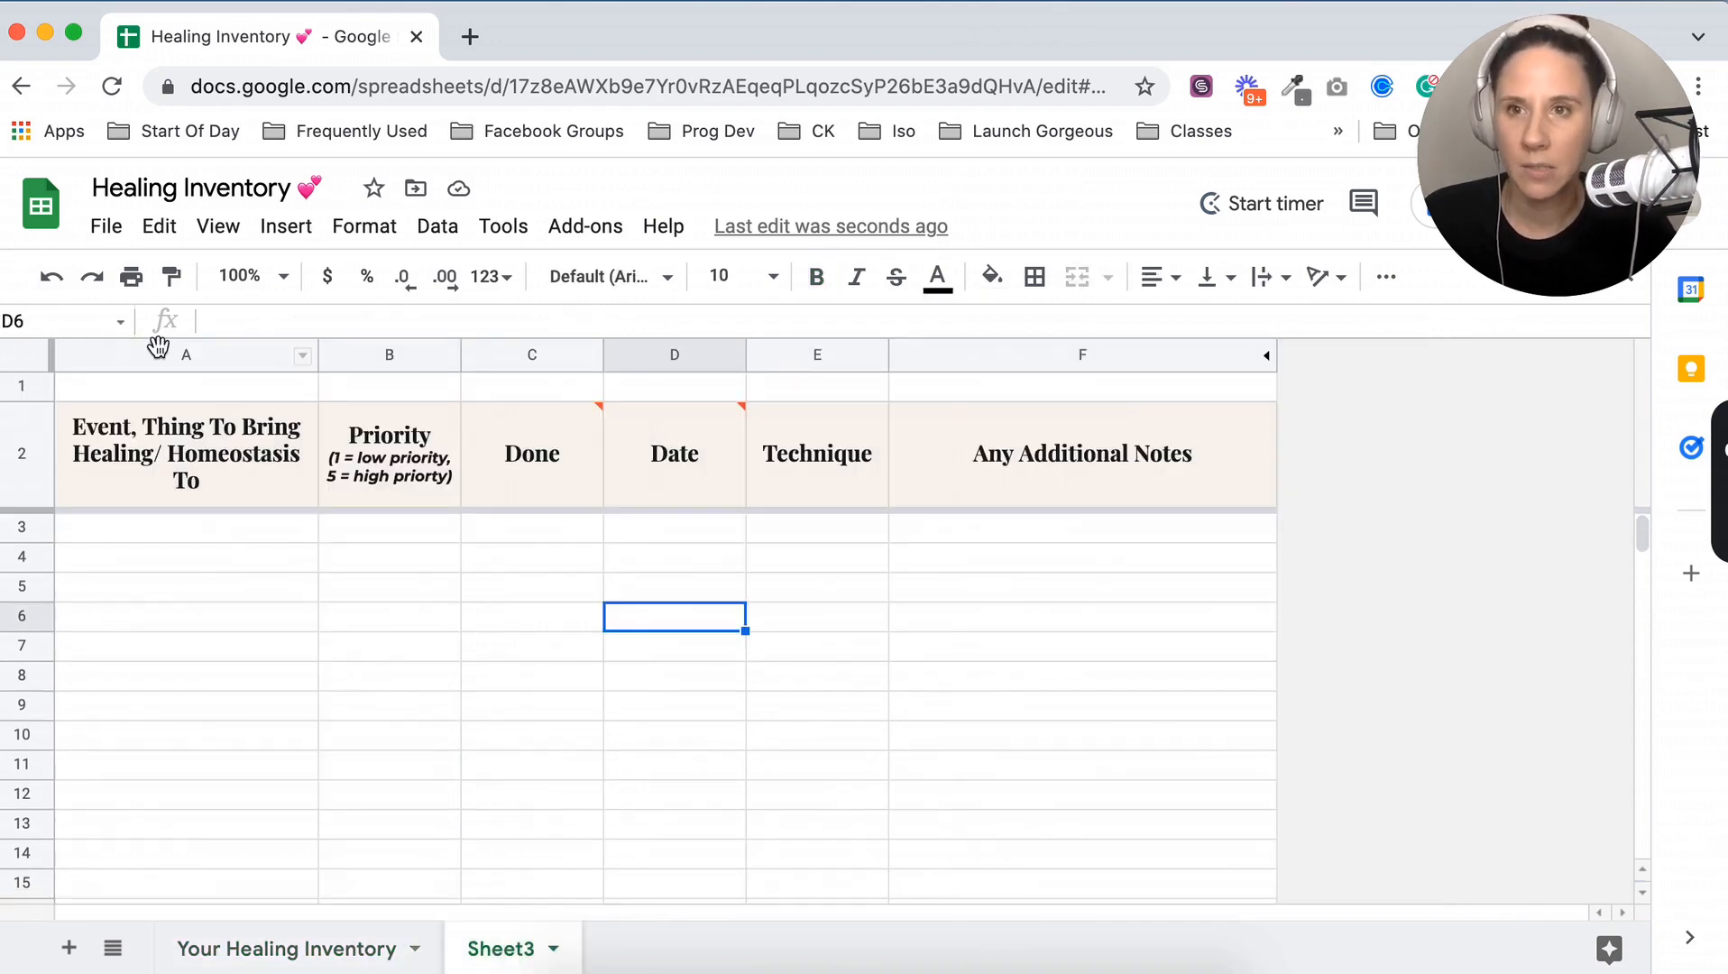
{"action": "left_click", "coordinate": [158, 348]}
{"action": "left_click", "coordinate": [205, 231]}
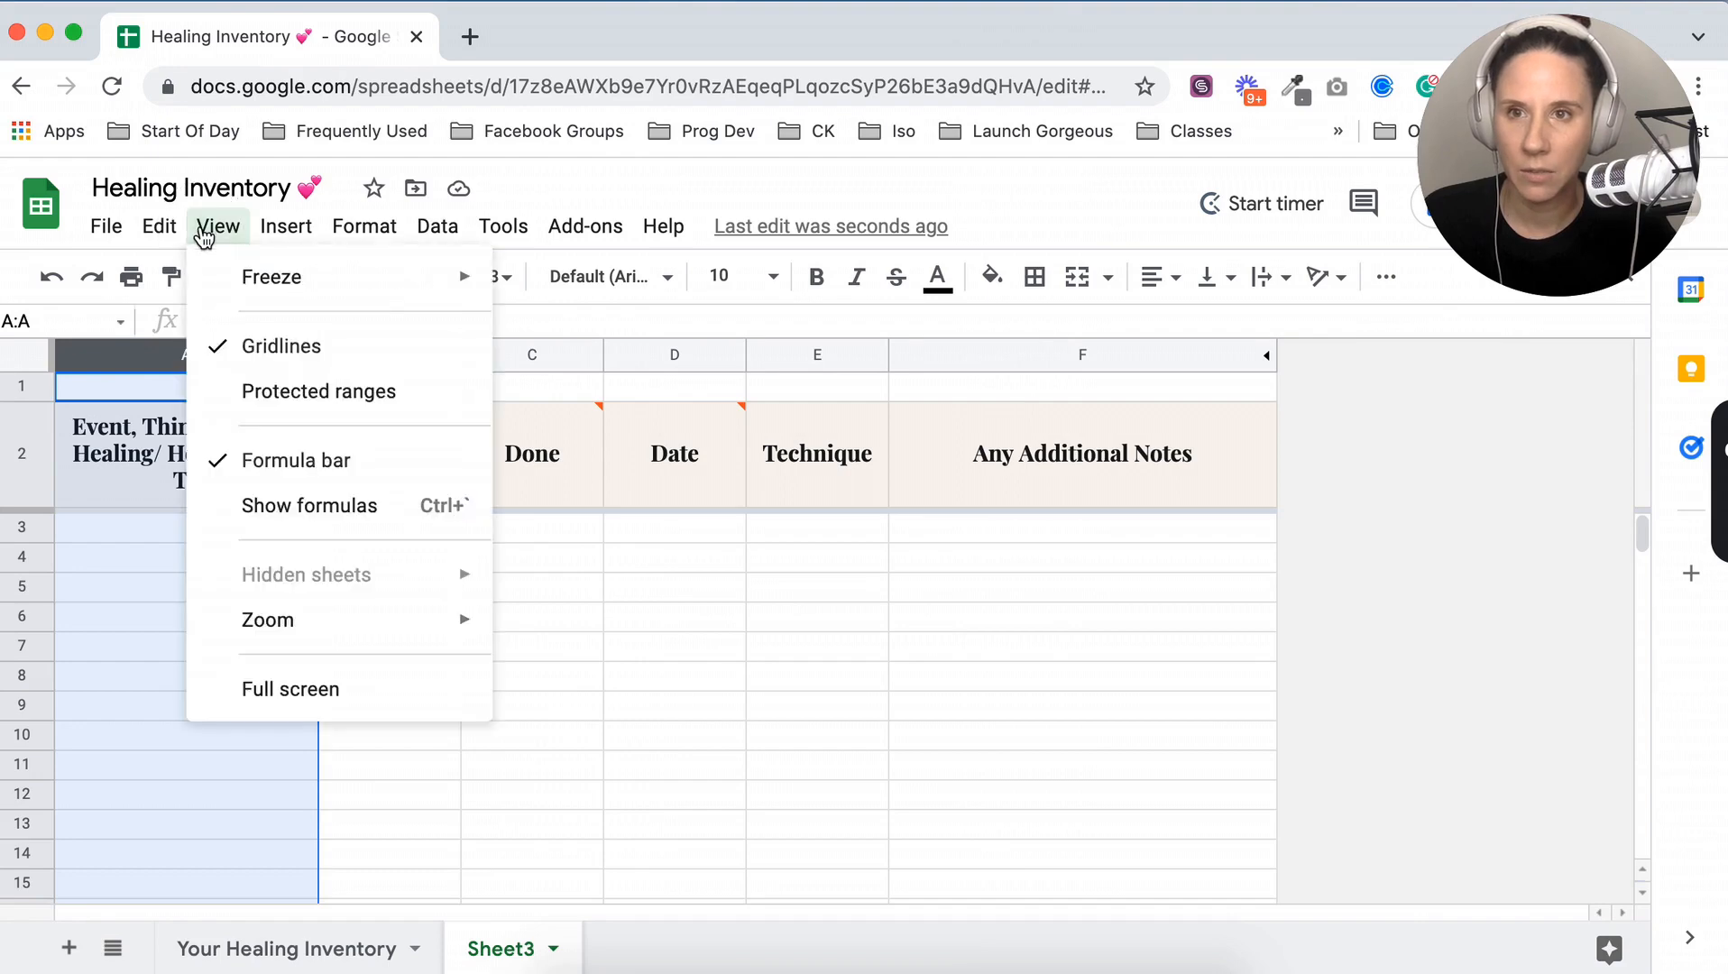
{"action": "mouse_move", "coordinate": [219, 283]}
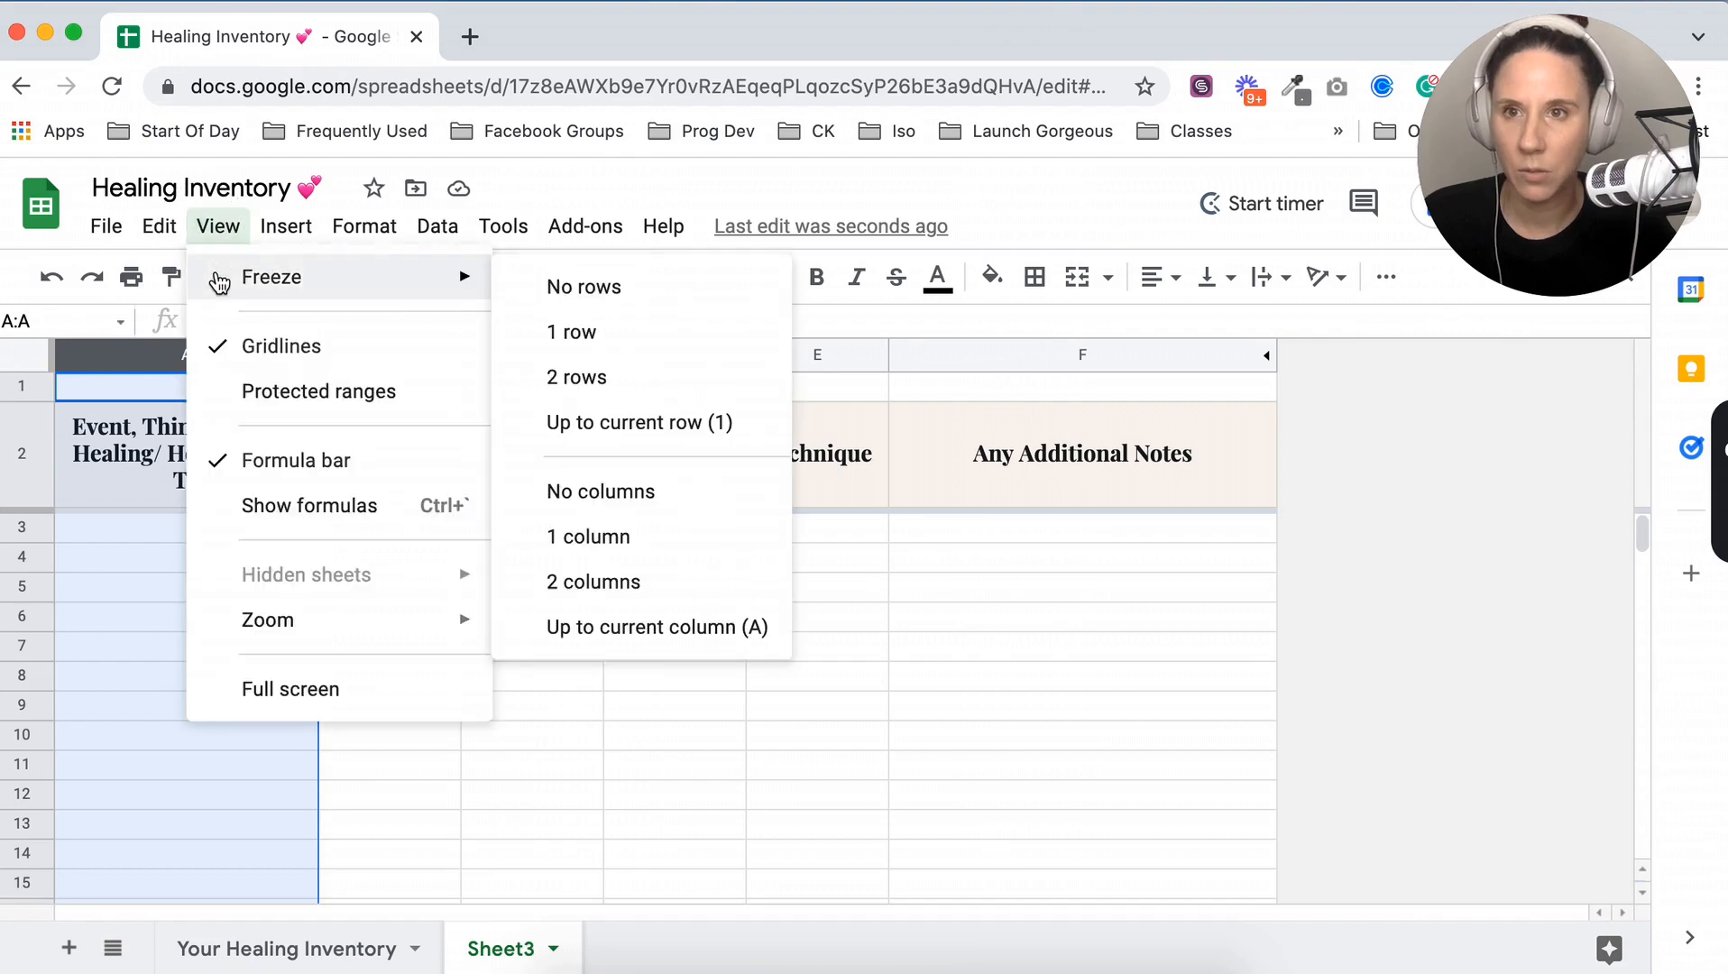
{"action": "left_click", "coordinate": [599, 537]}
{"action": "left_click", "coordinate": [676, 793]}
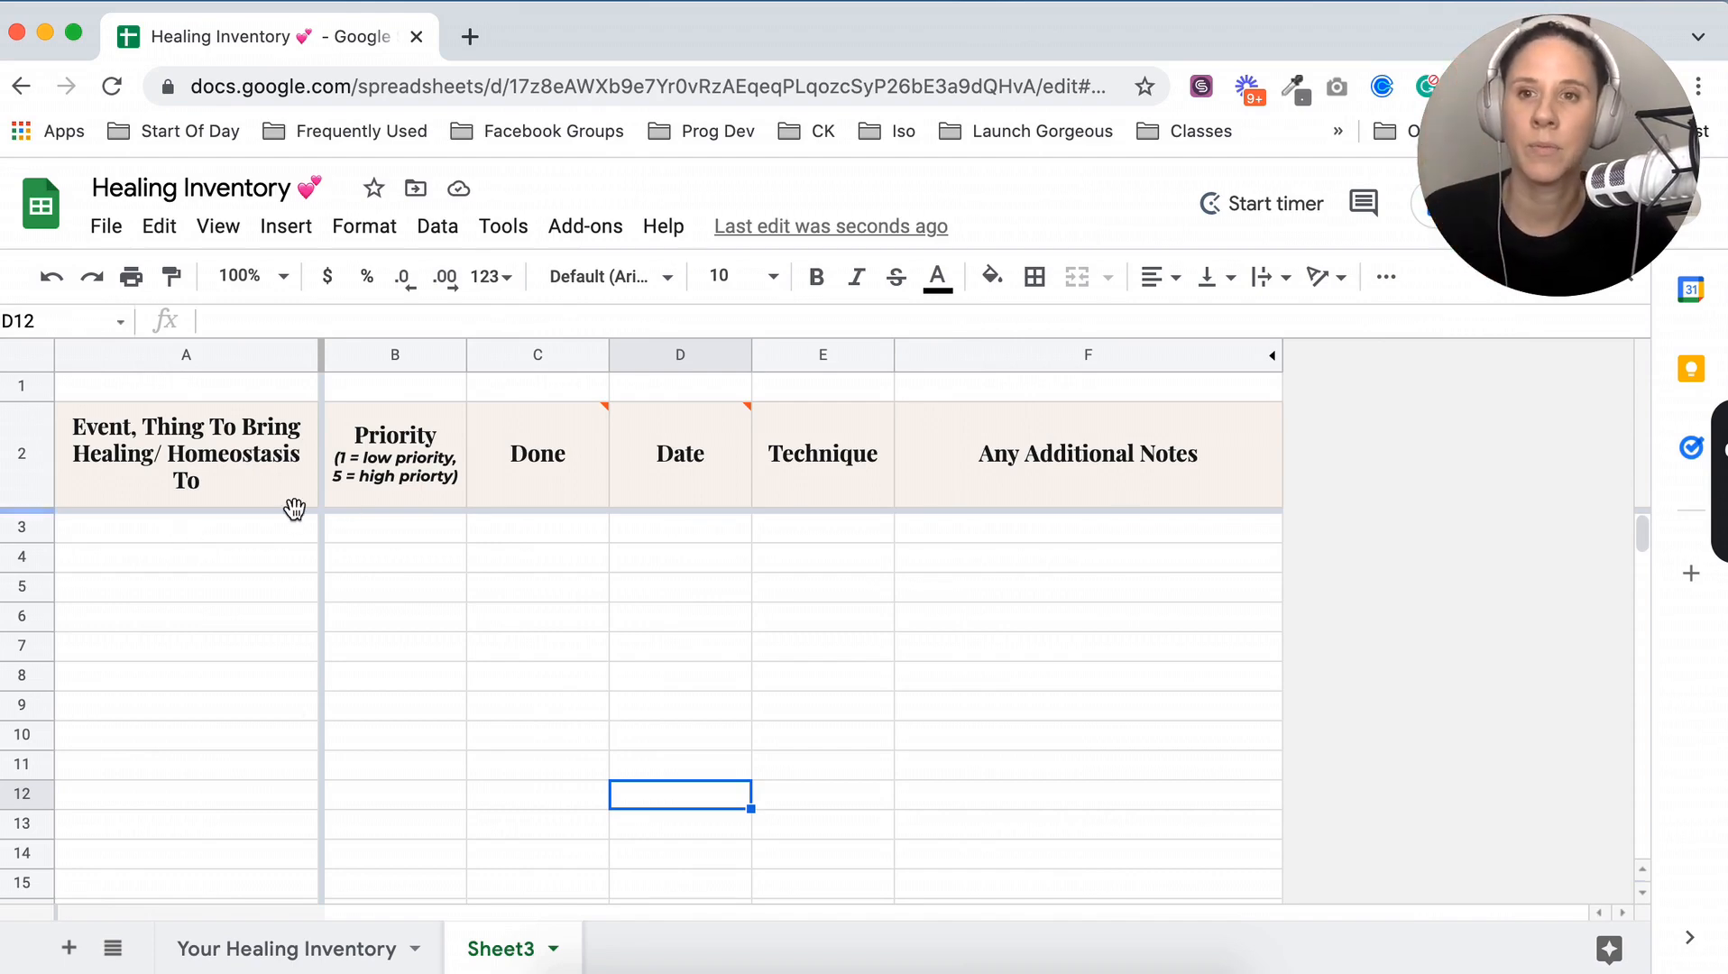
{"action": "left_click", "coordinate": [415, 621]}
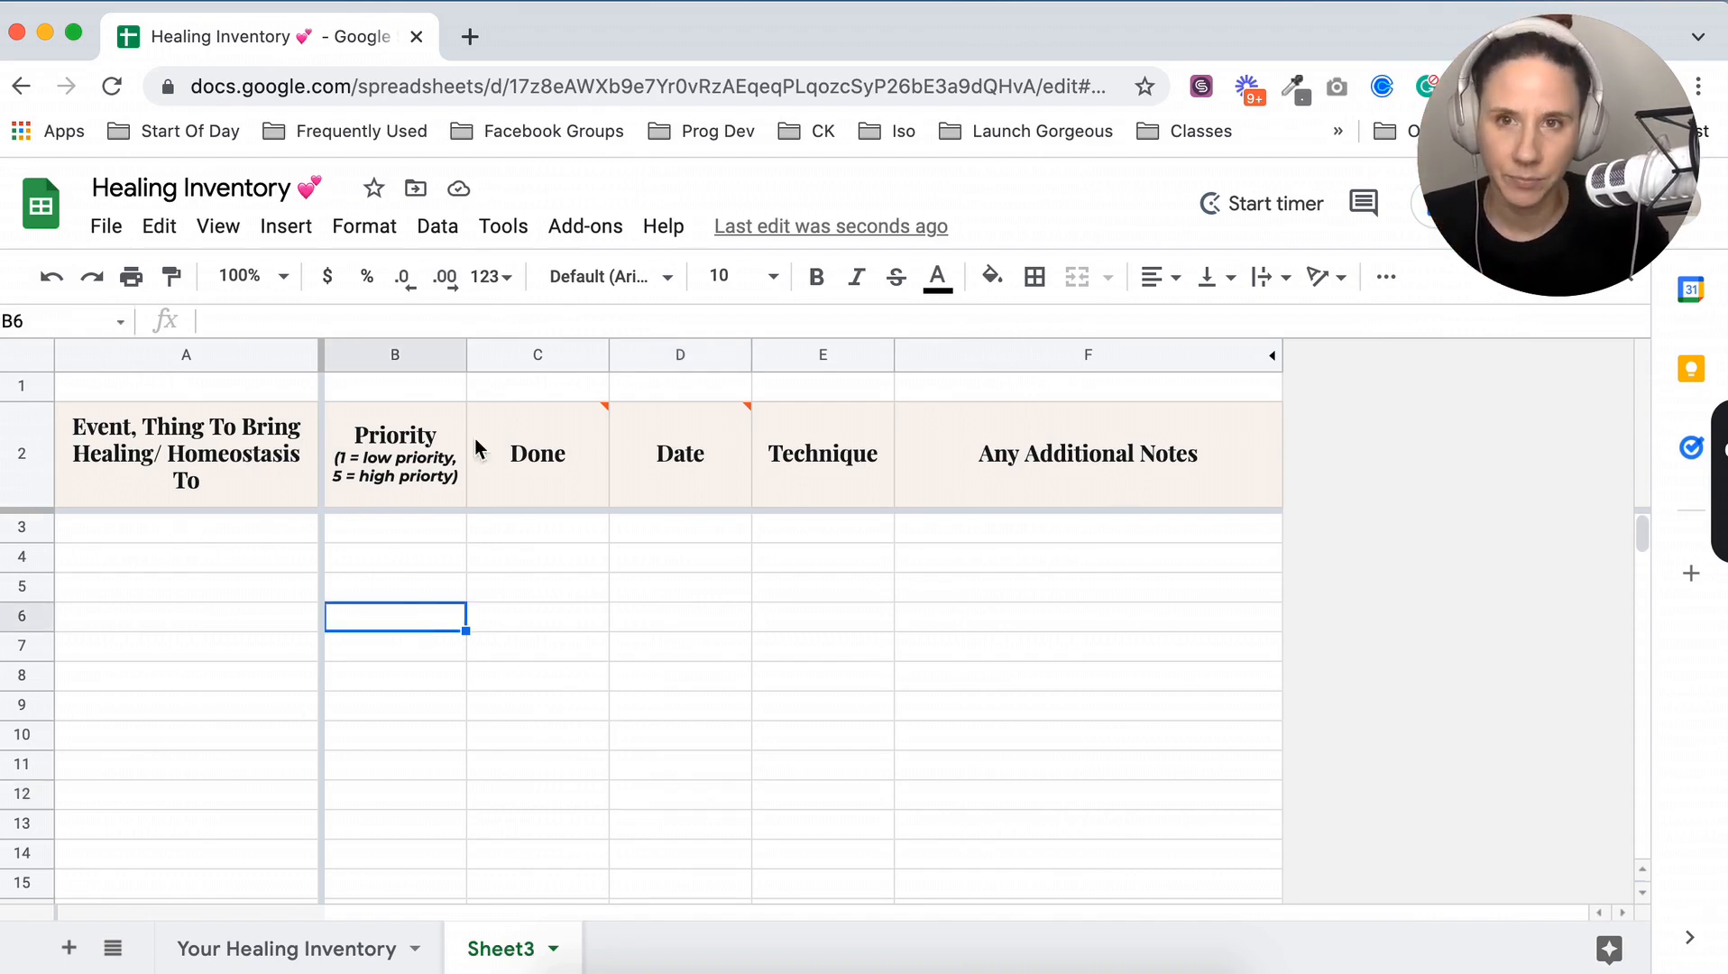
Make the Done column C on Sheet3 slightly narrower
{"action": "left_click", "coordinate": [505, 353]}
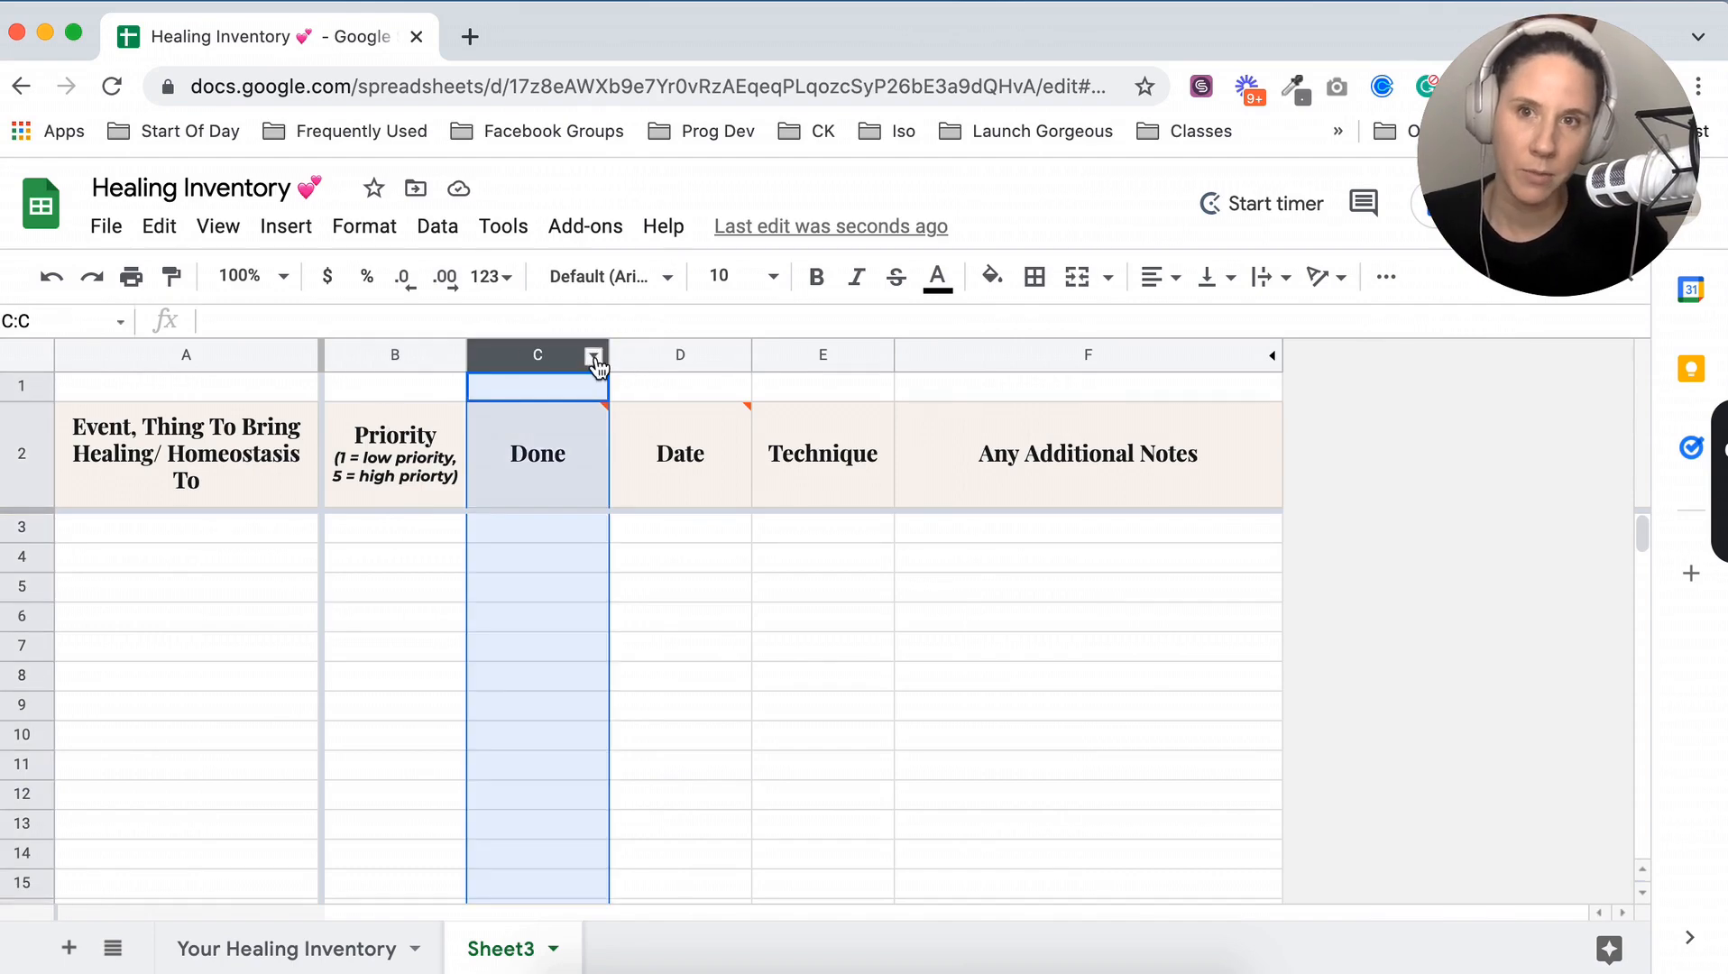
{"action": "left_click_drag", "start_coordinate": [606, 354], "coordinate": [599, 354]}
{"action": "left_click_drag", "start_coordinate": [593, 354], "coordinate": [591, 354]}
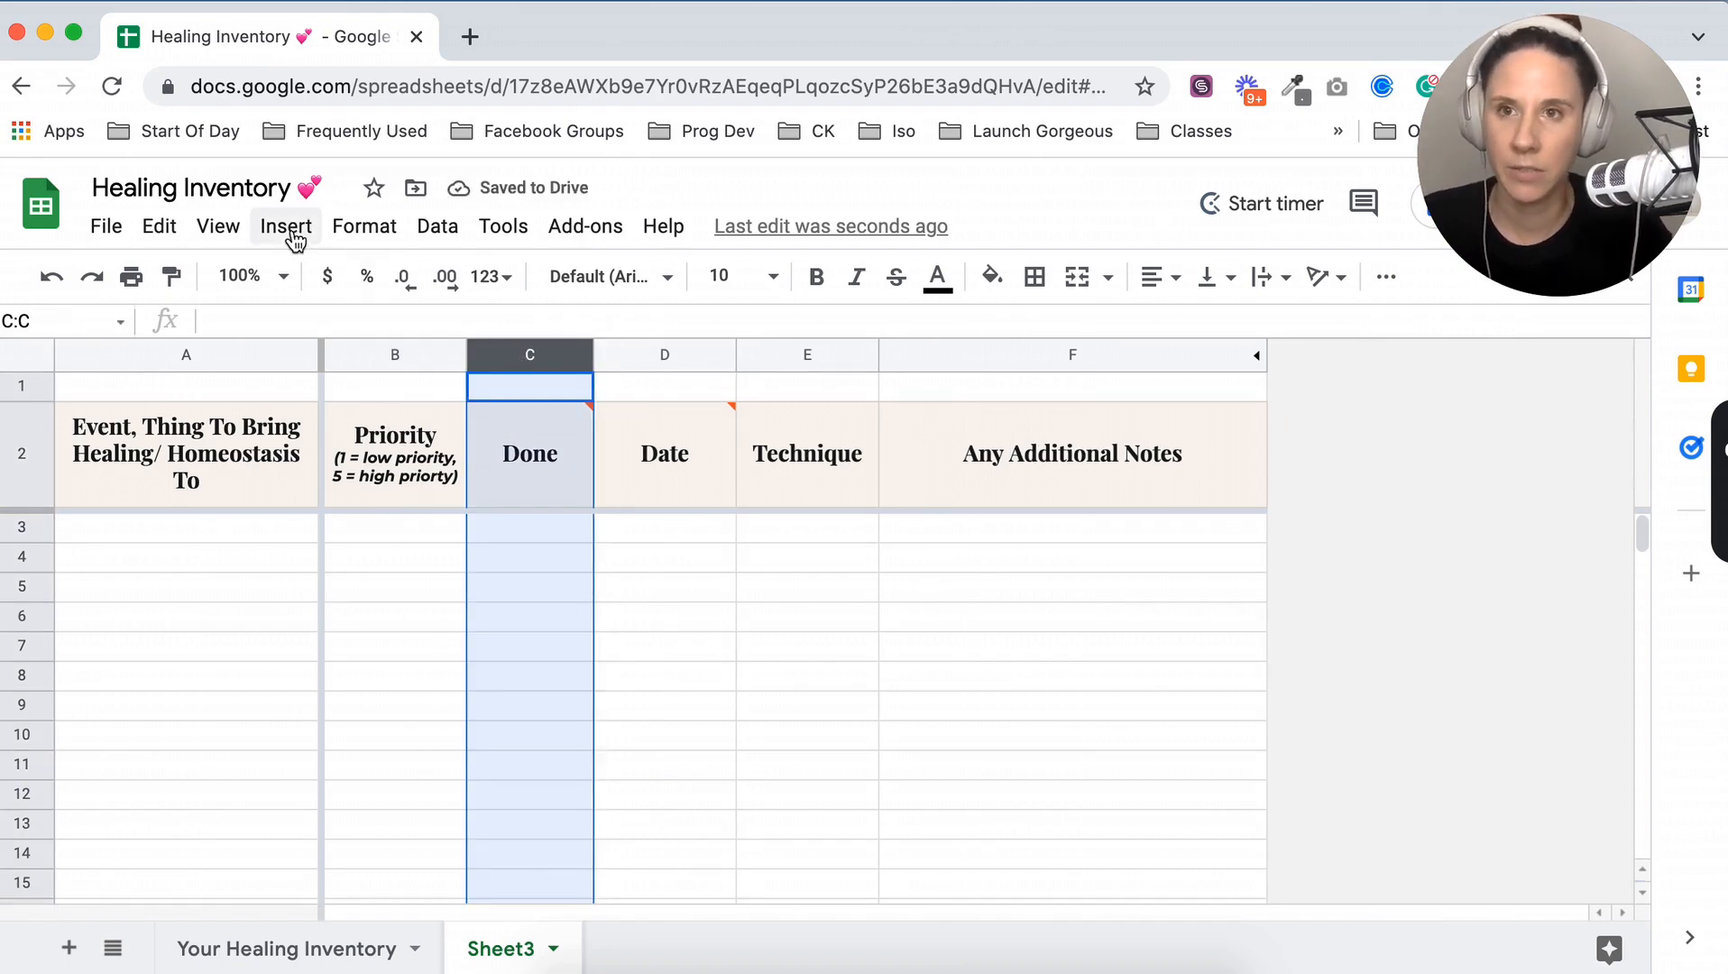
{"action": "left_click", "coordinate": [349, 239]}
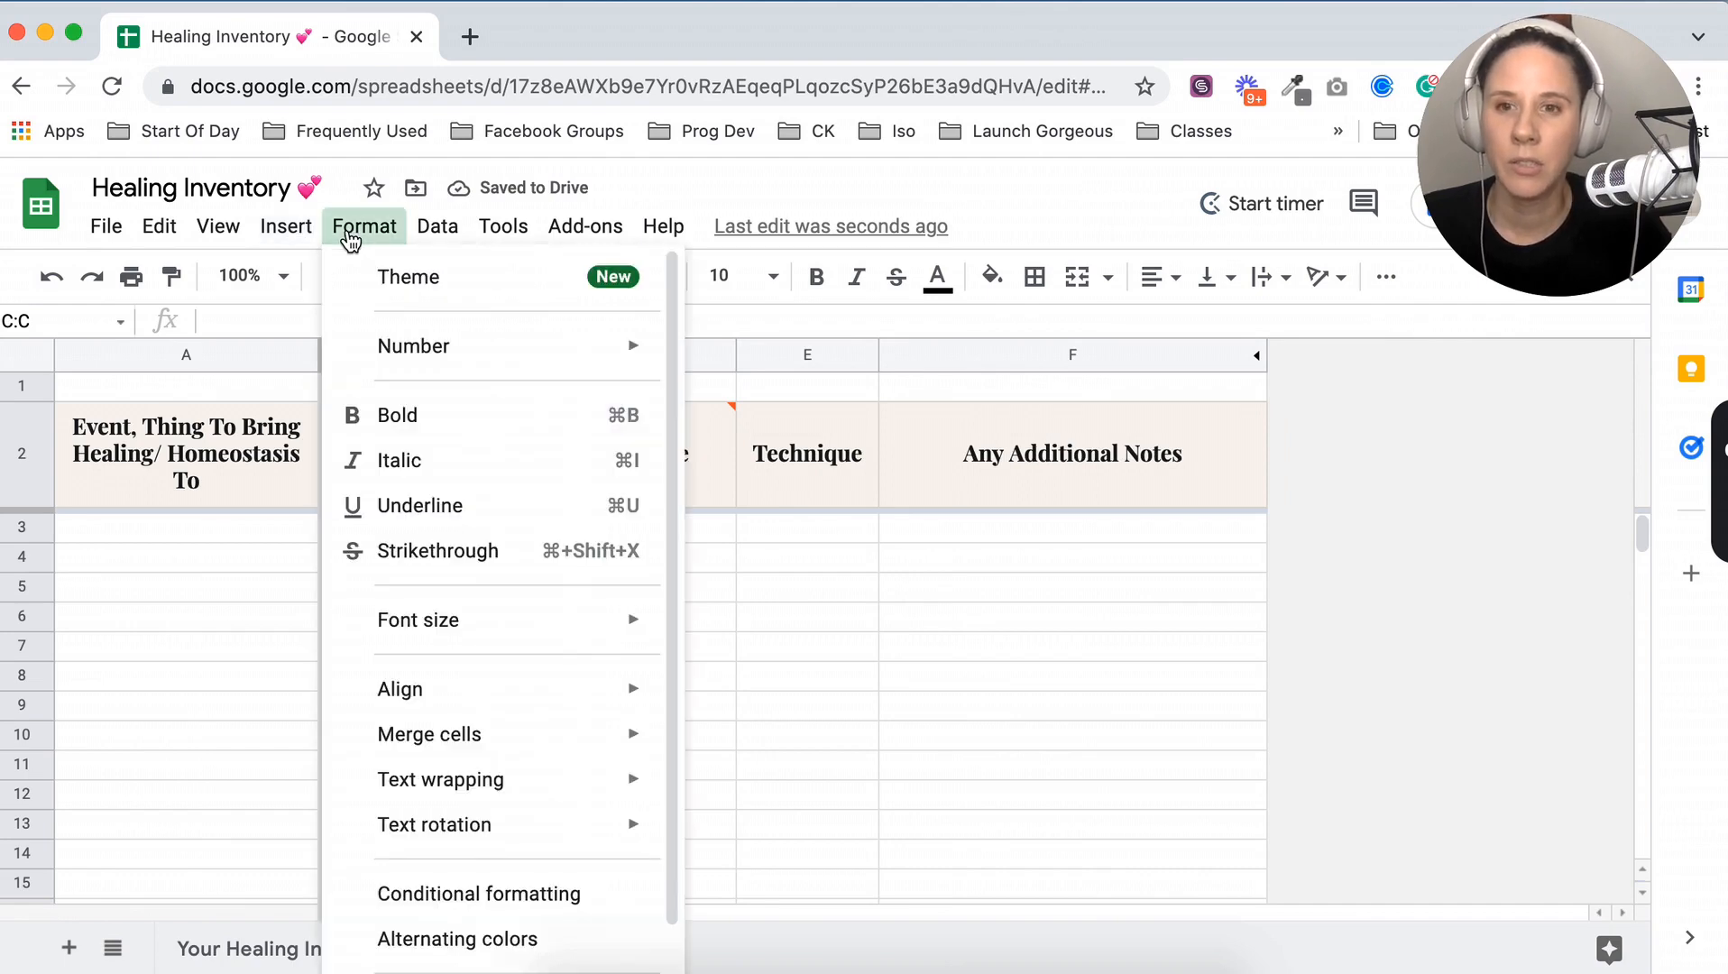
{"action": "left_click", "coordinate": [286, 237]}
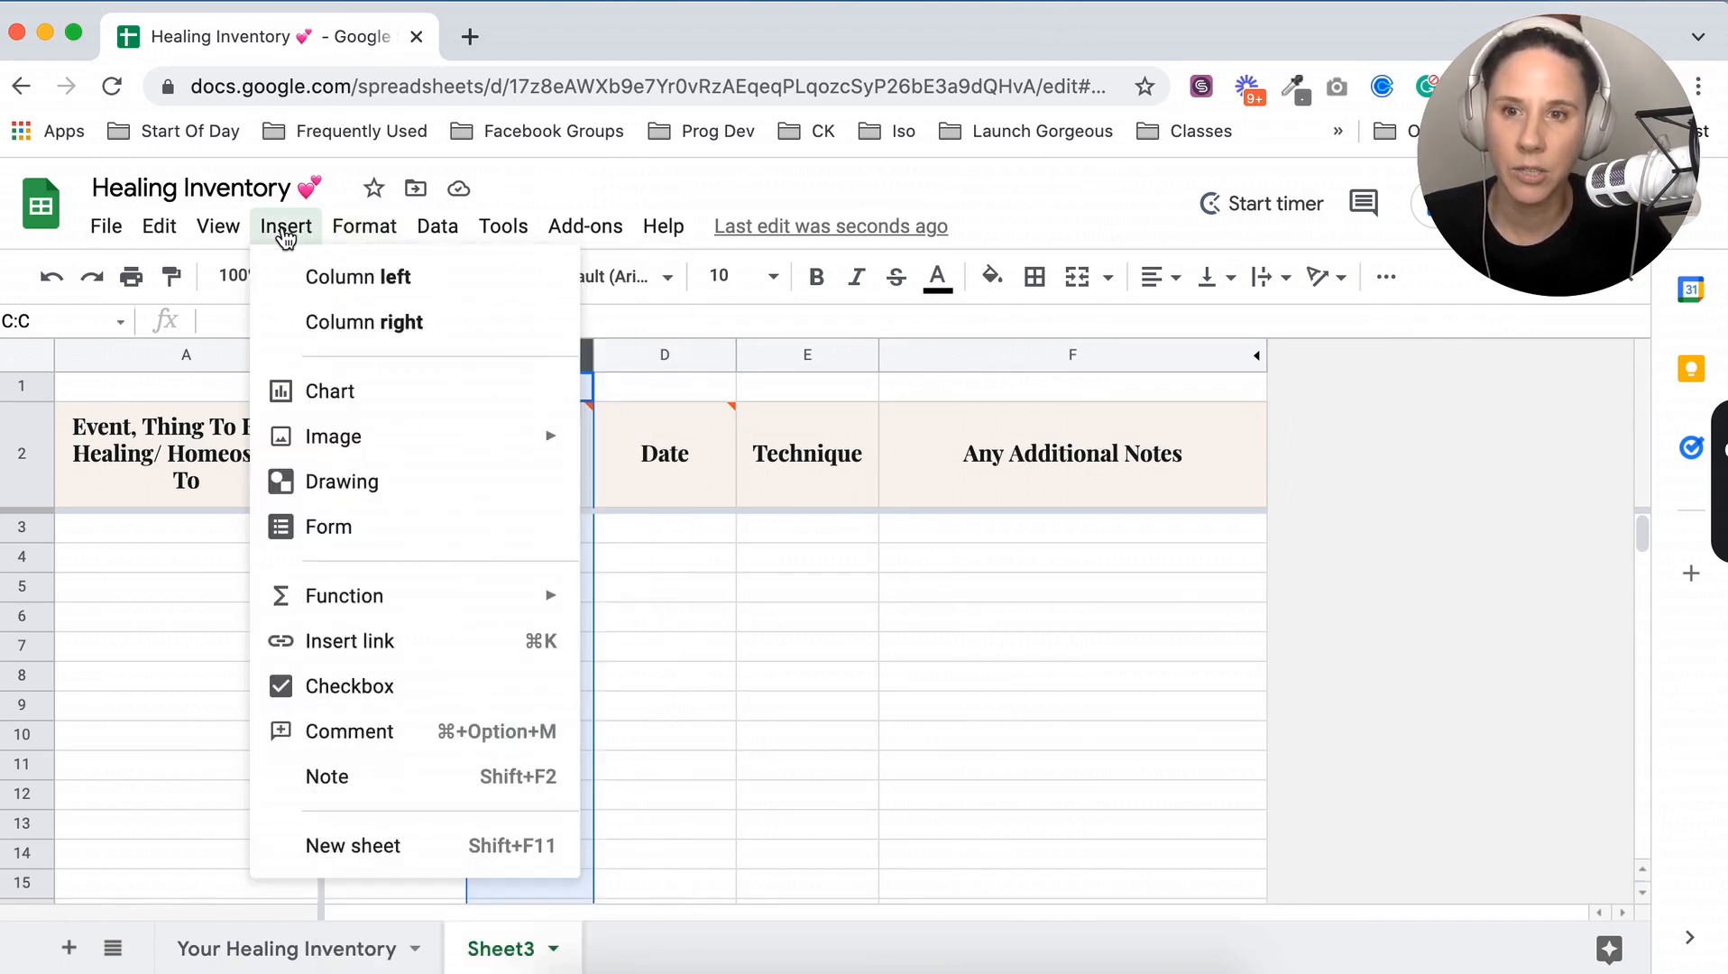
{"action": "mouse_move", "coordinate": [436, 232]}
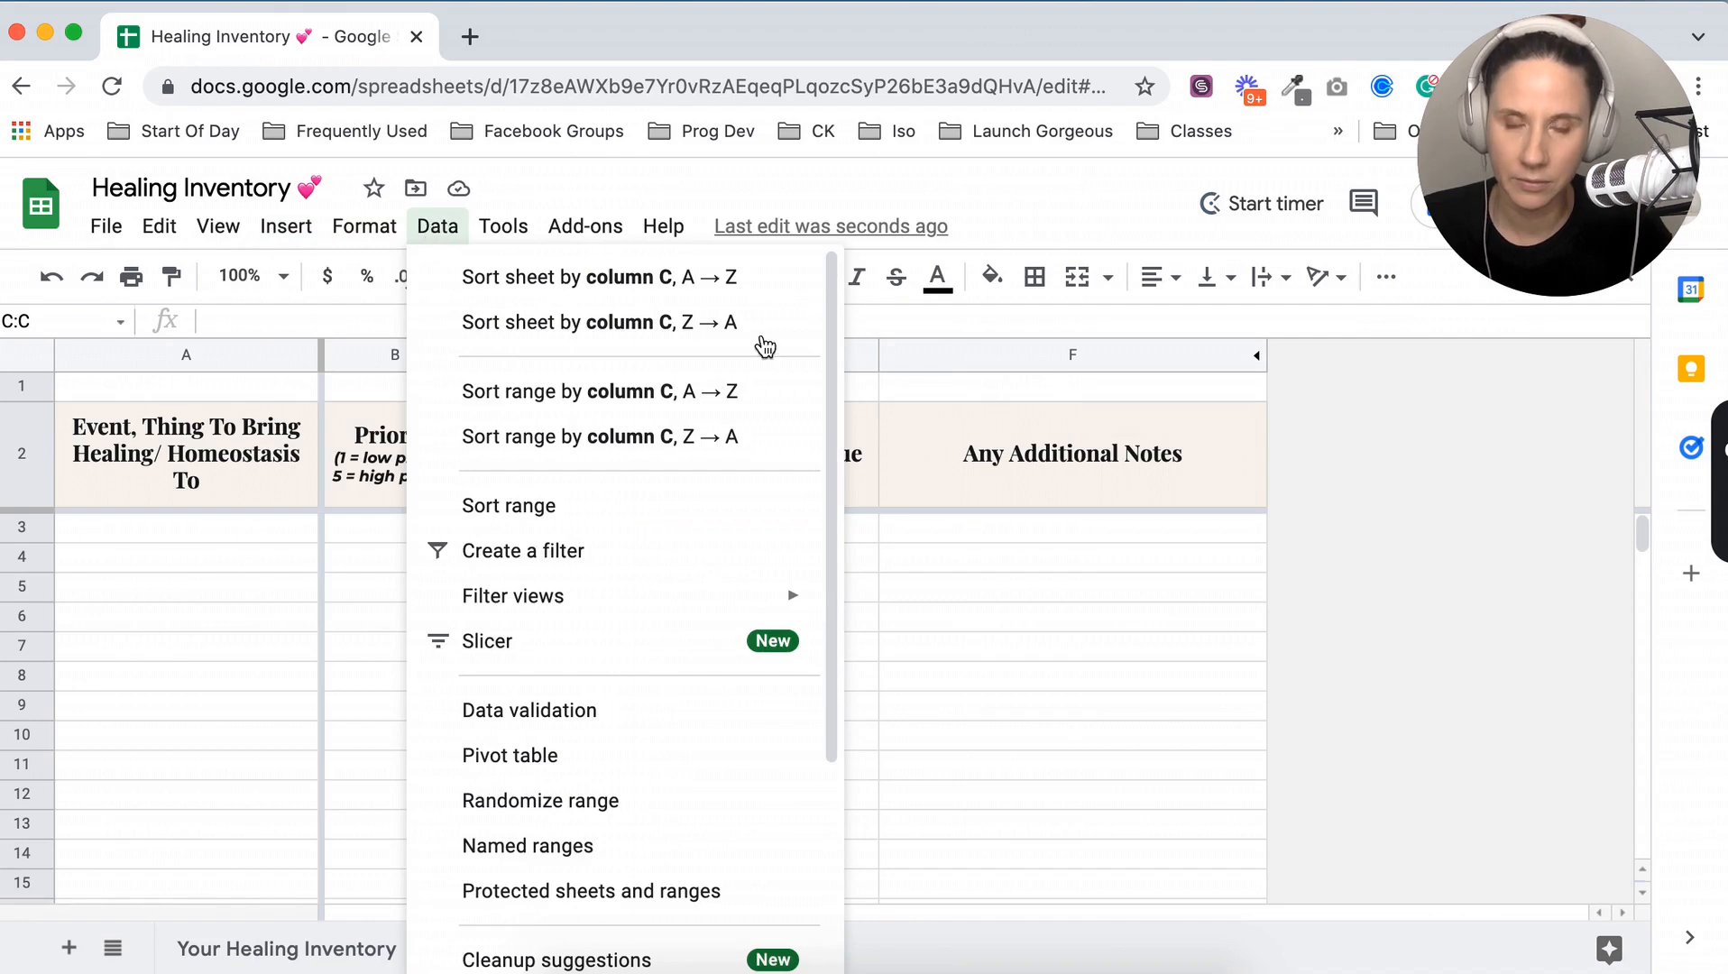
{"action": "left_click", "coordinate": [1457, 676]}
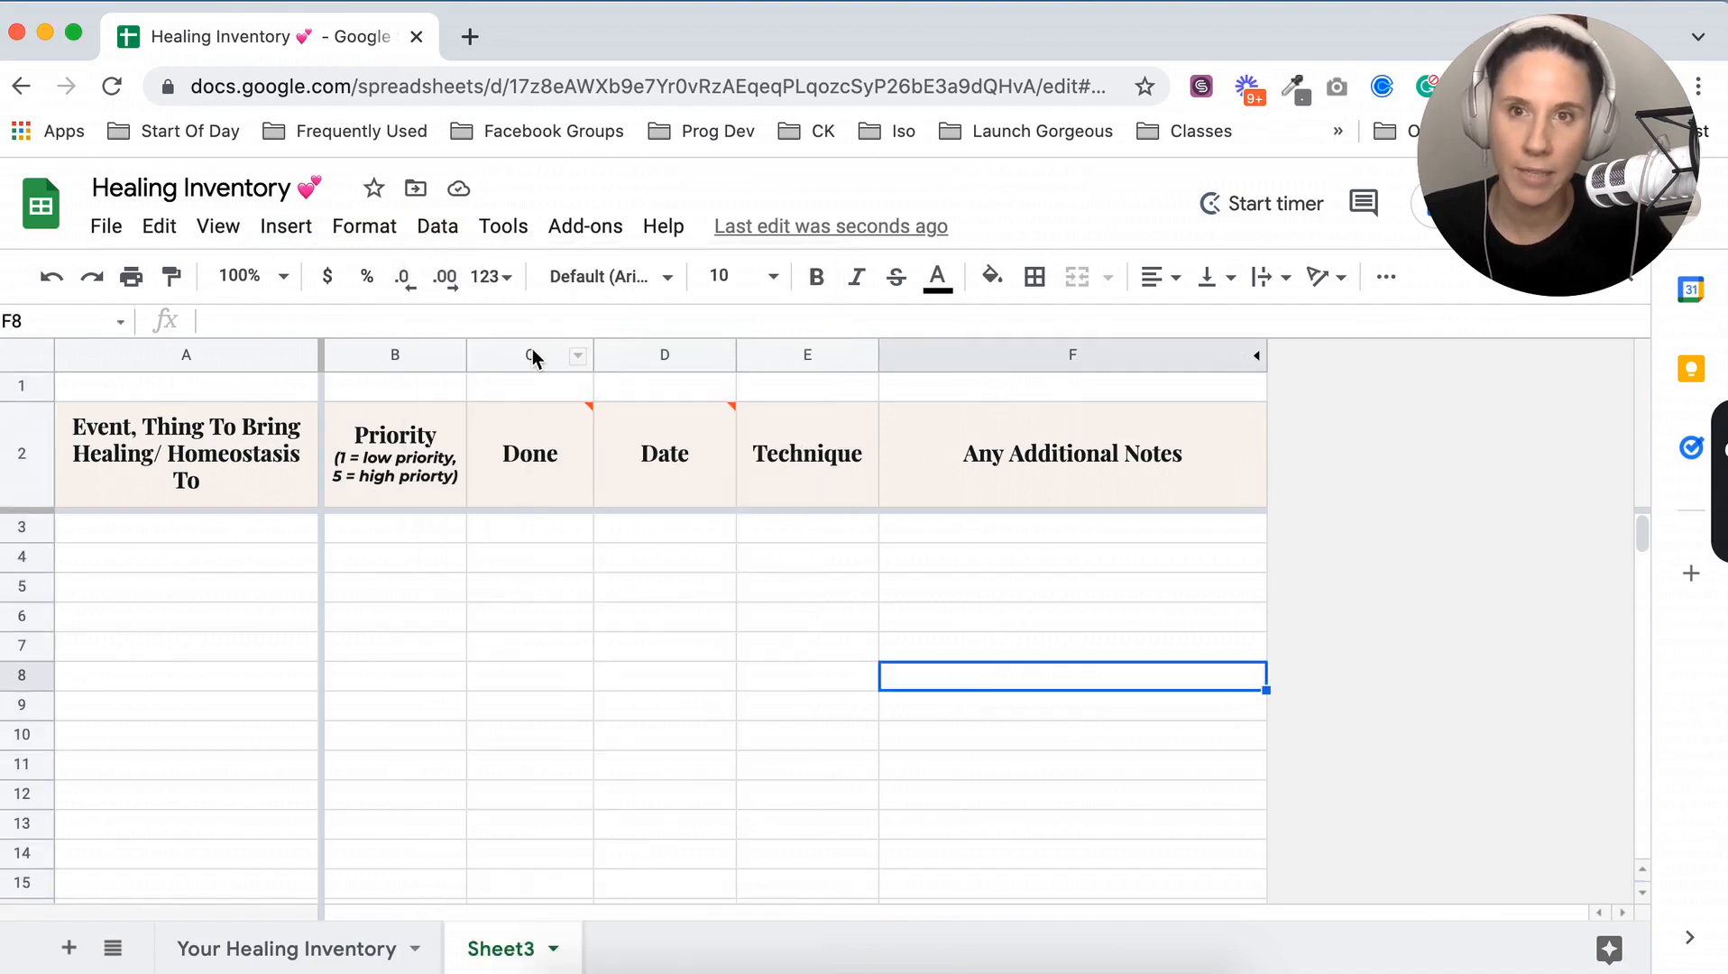
Apply data validation with the Checkbox criteria to the whole Done column C on Sheet3
{"action": "left_click", "coordinate": [532, 354]}
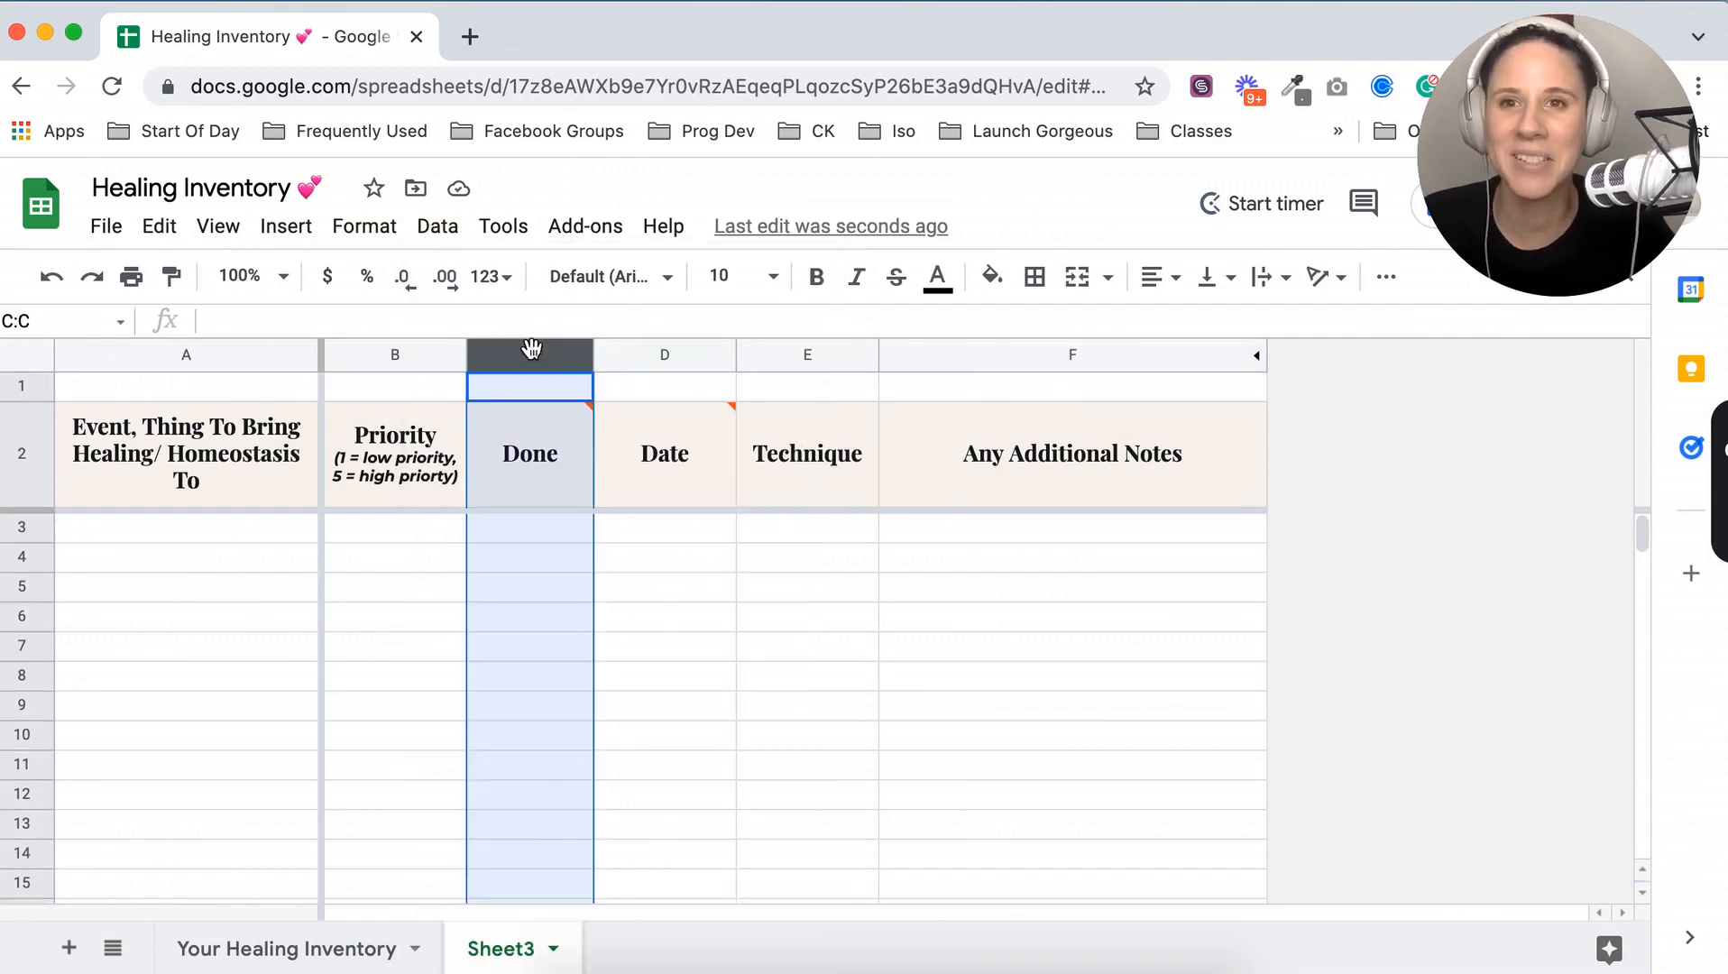
{"action": "left_click", "coordinate": [441, 229]}
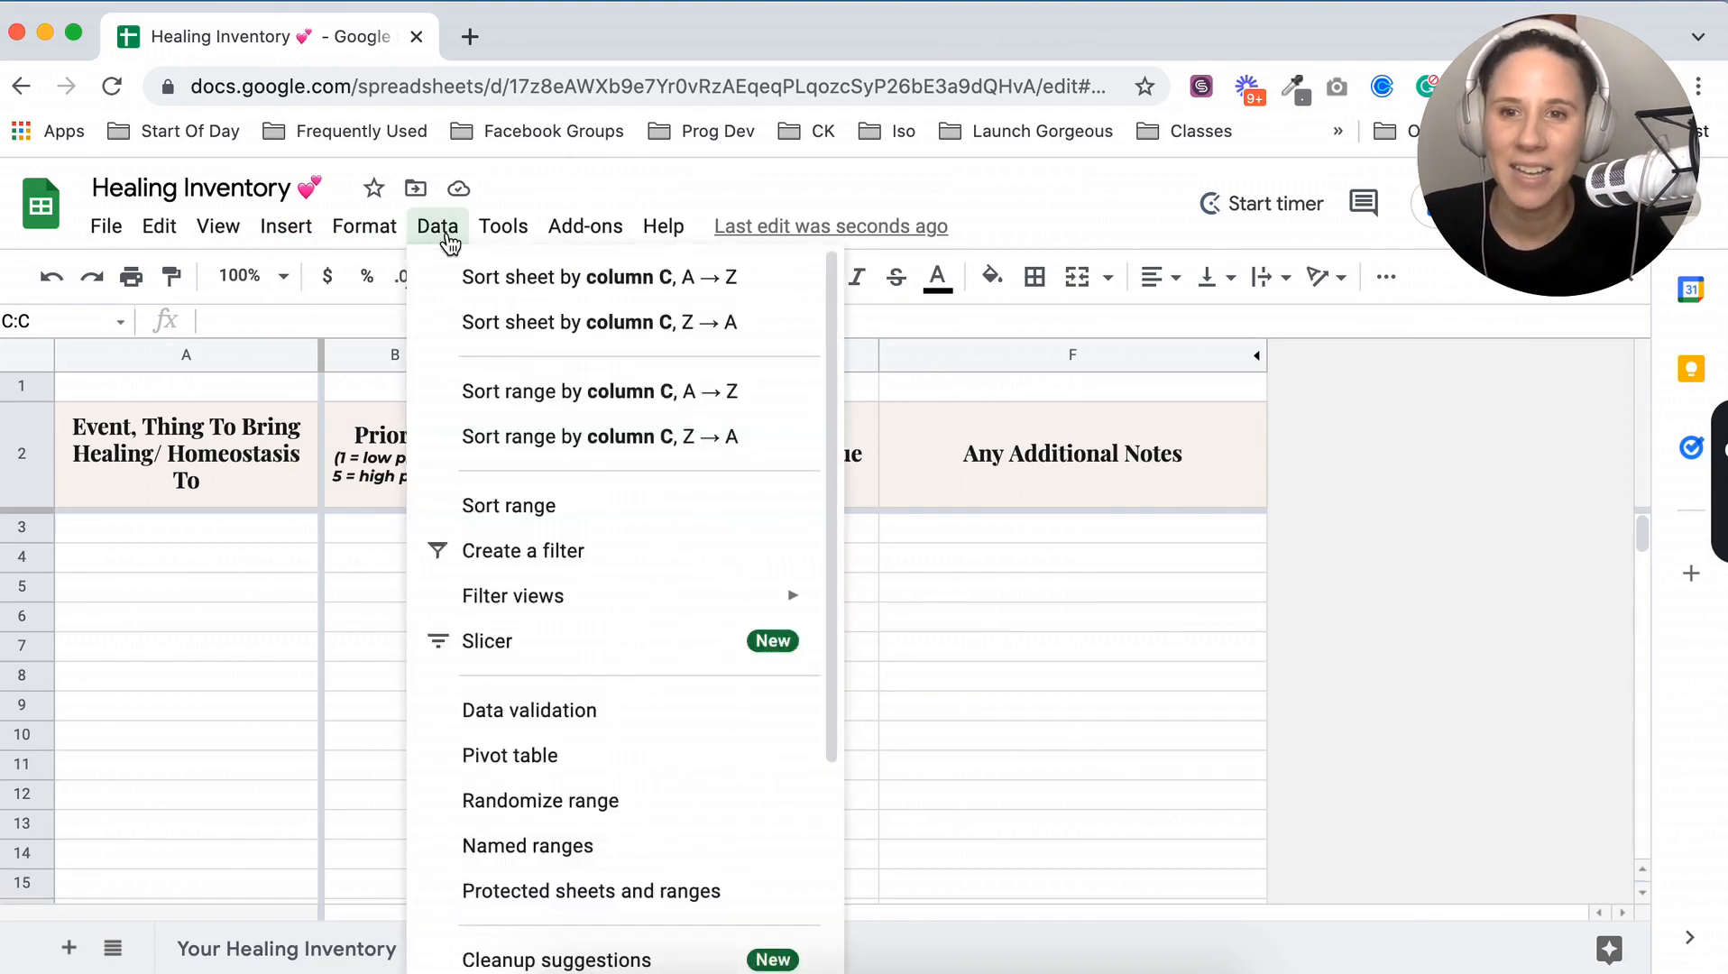
{"action": "left_click", "coordinate": [565, 715]}
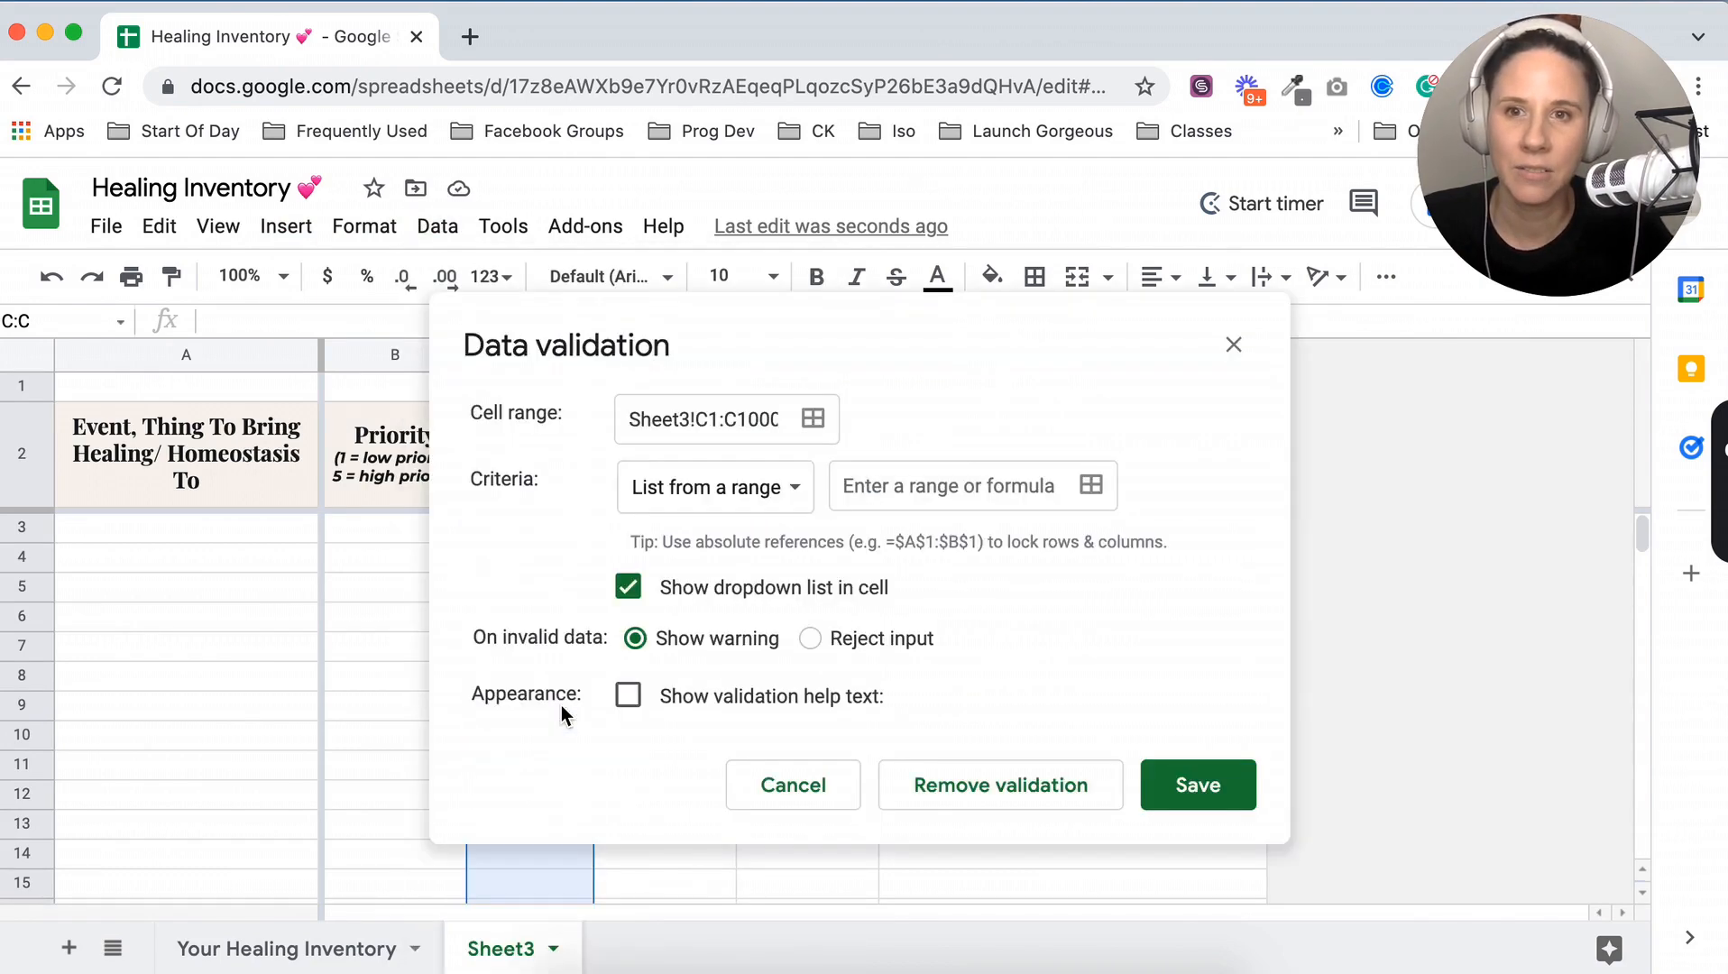
{"action": "left_click", "coordinate": [790, 491]}
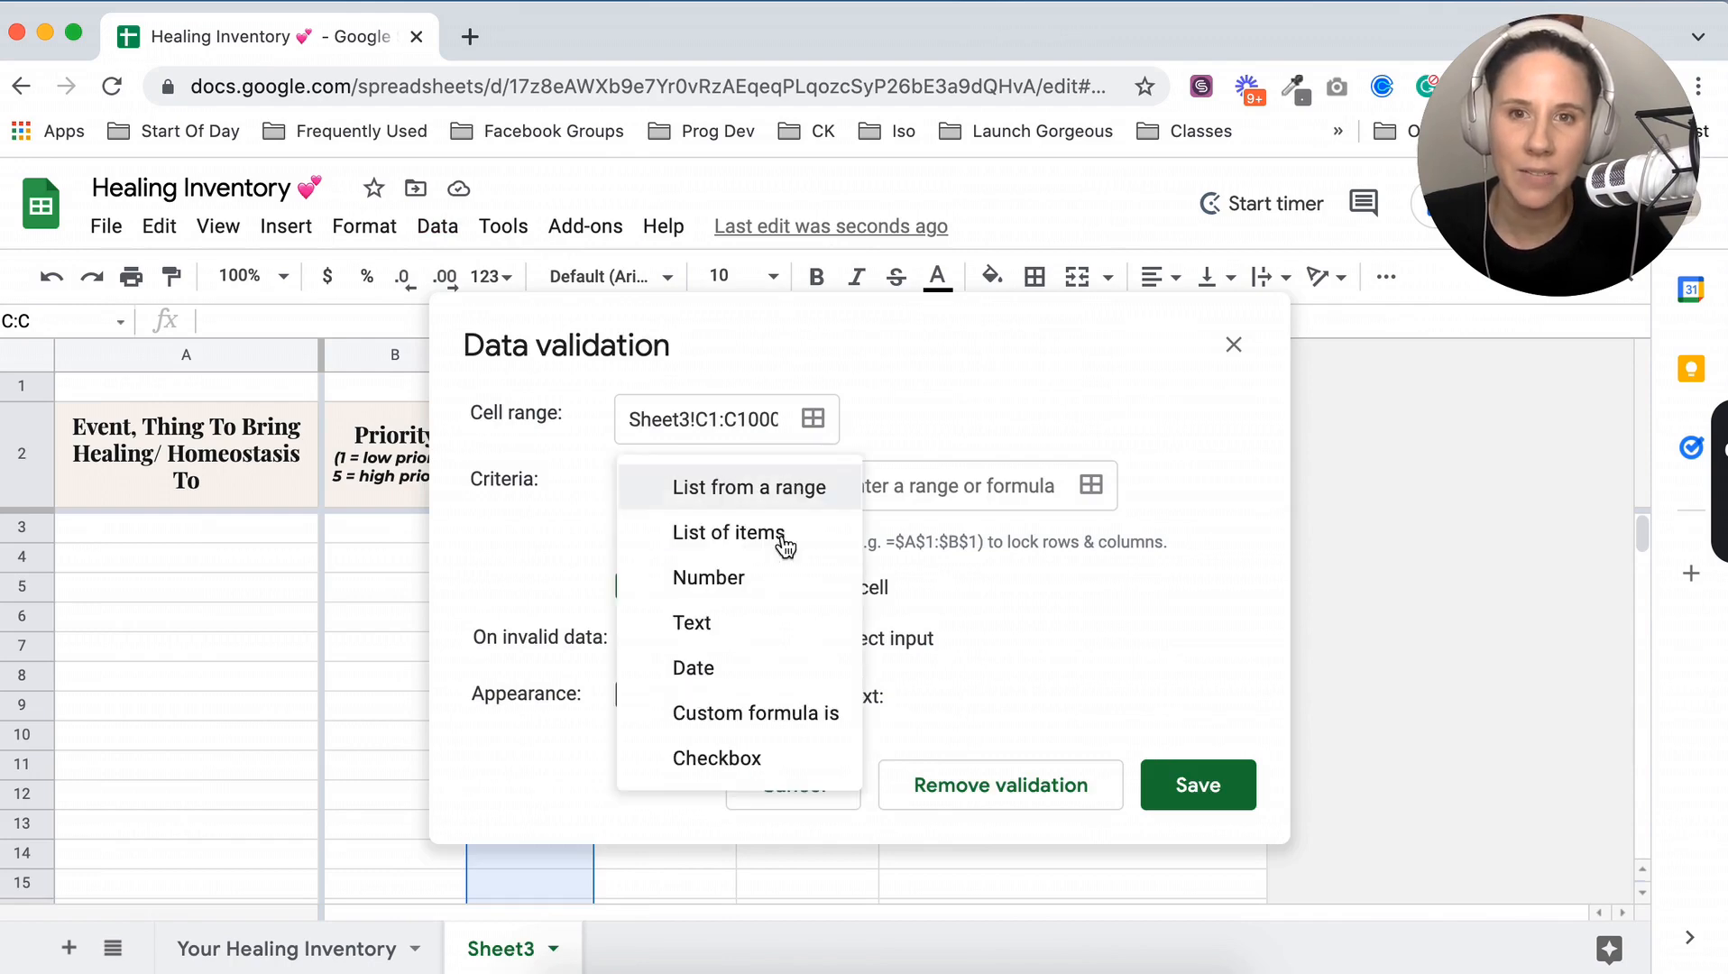
{"action": "left_click", "coordinate": [755, 758]}
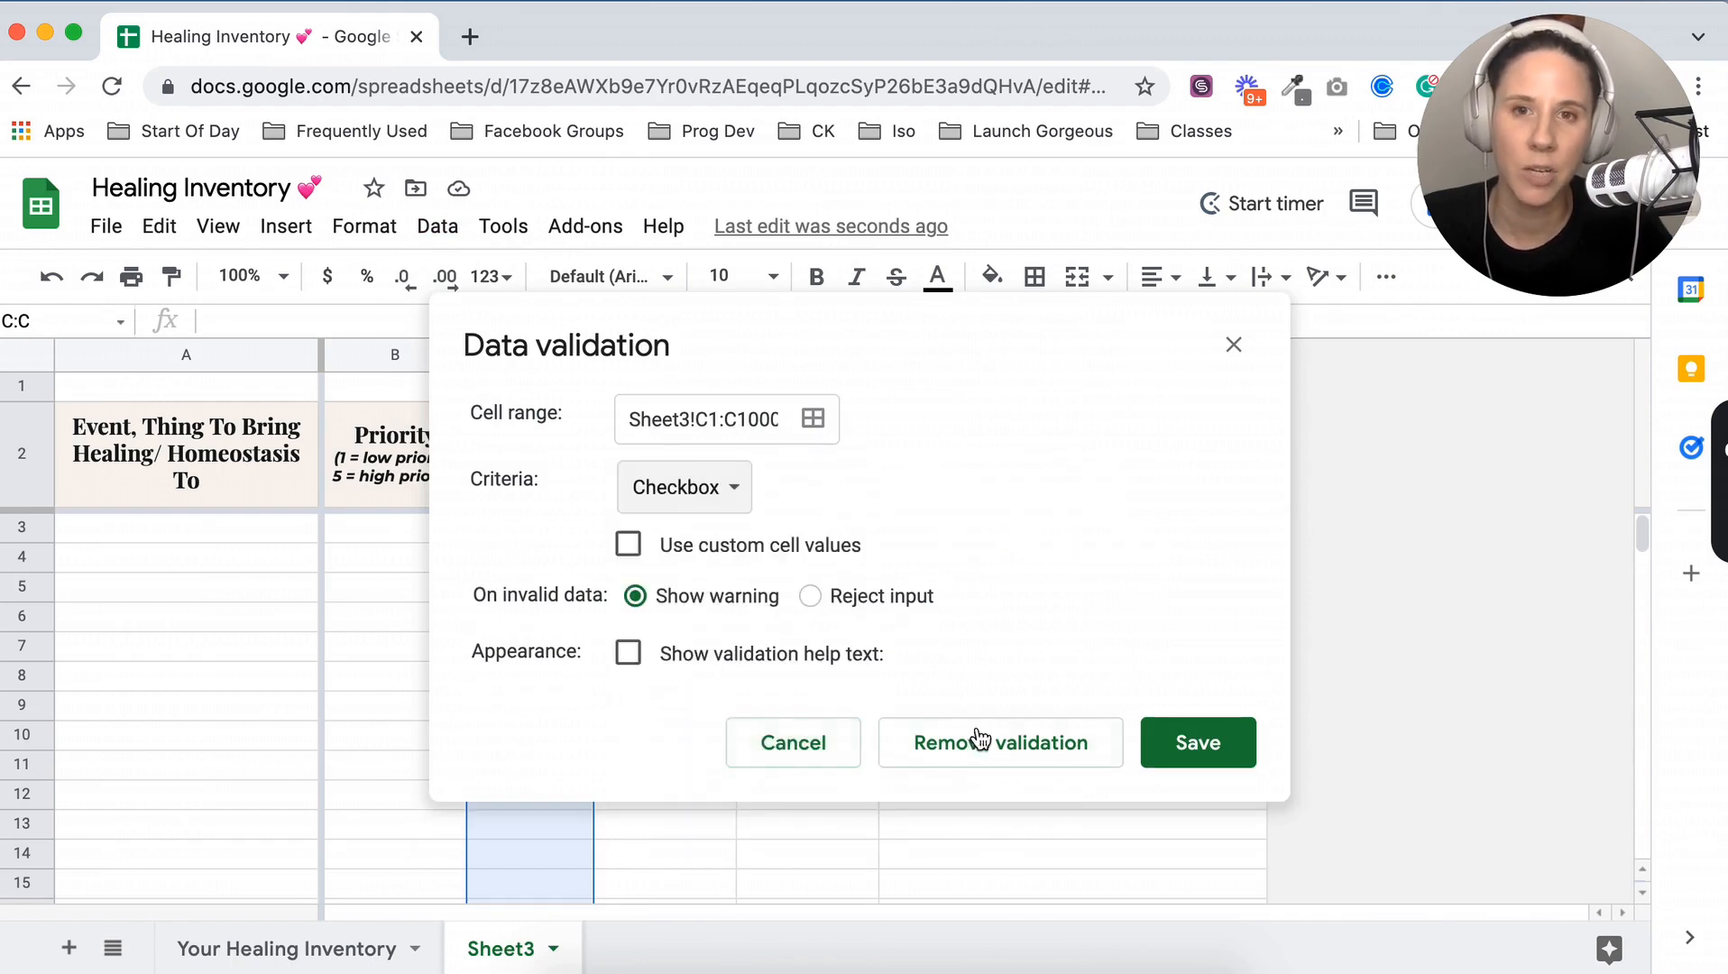
{"action": "left_click", "coordinate": [1186, 746]}
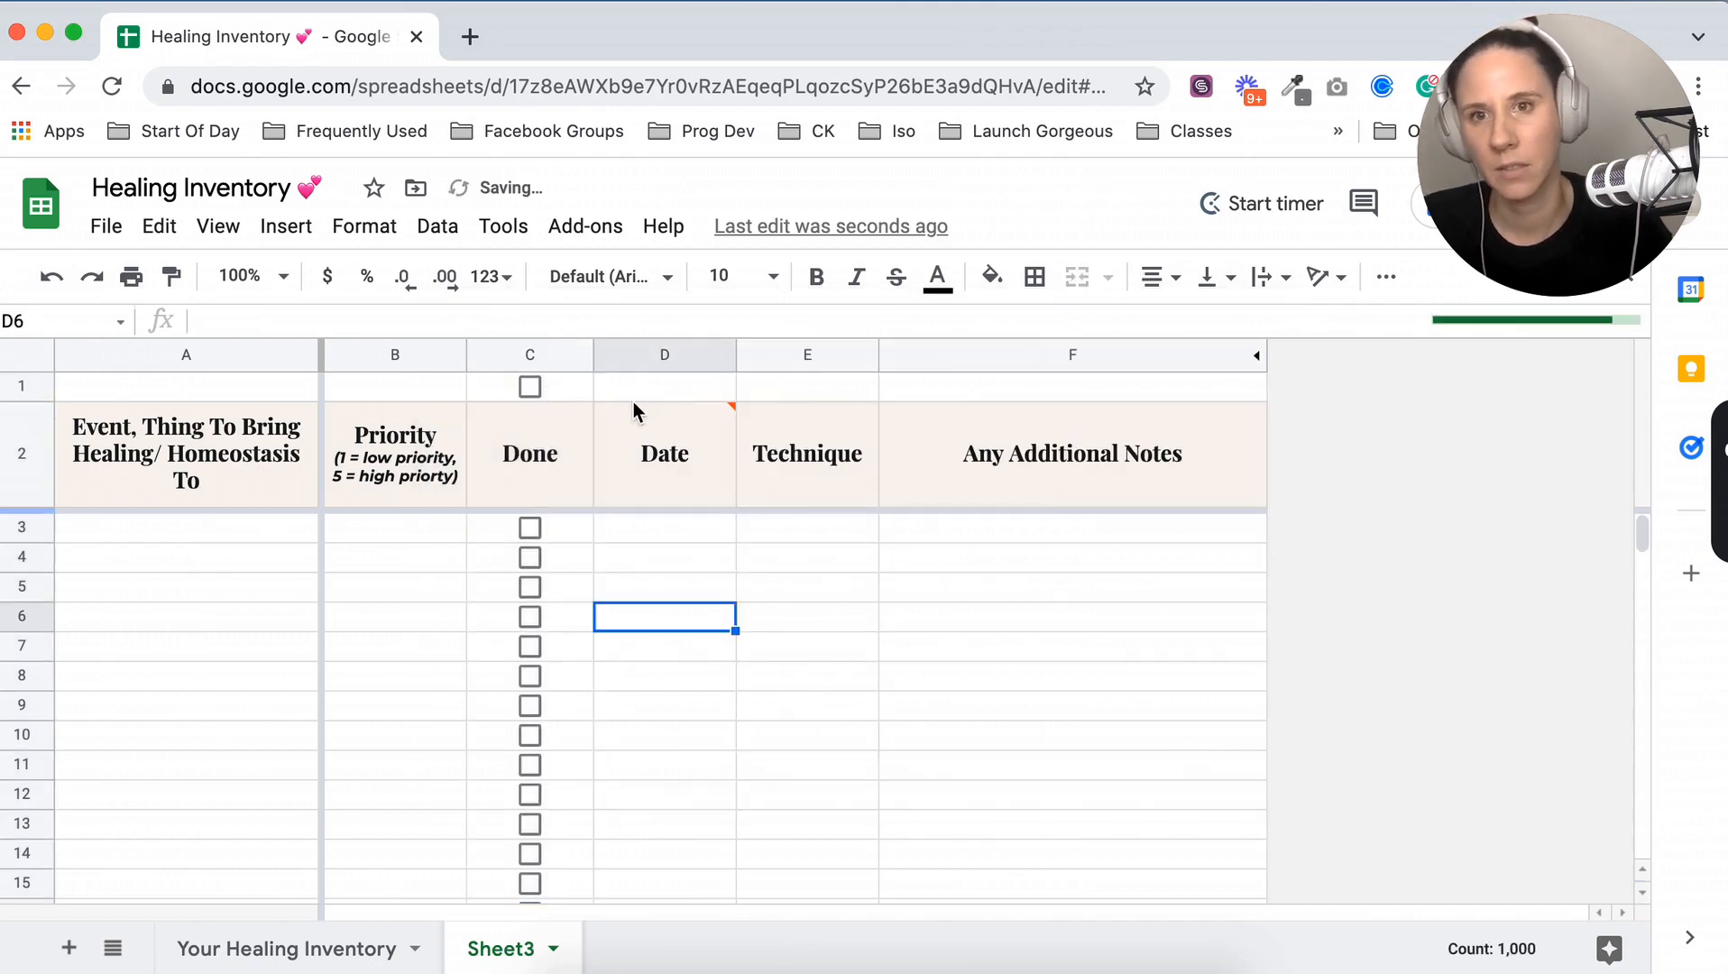
Remove the checkbox from cell C1 on Sheet3 and make the Done column C narrower
{"action": "left_click", "coordinate": [529, 386]}
{"action": "key", "text": "Delete"}
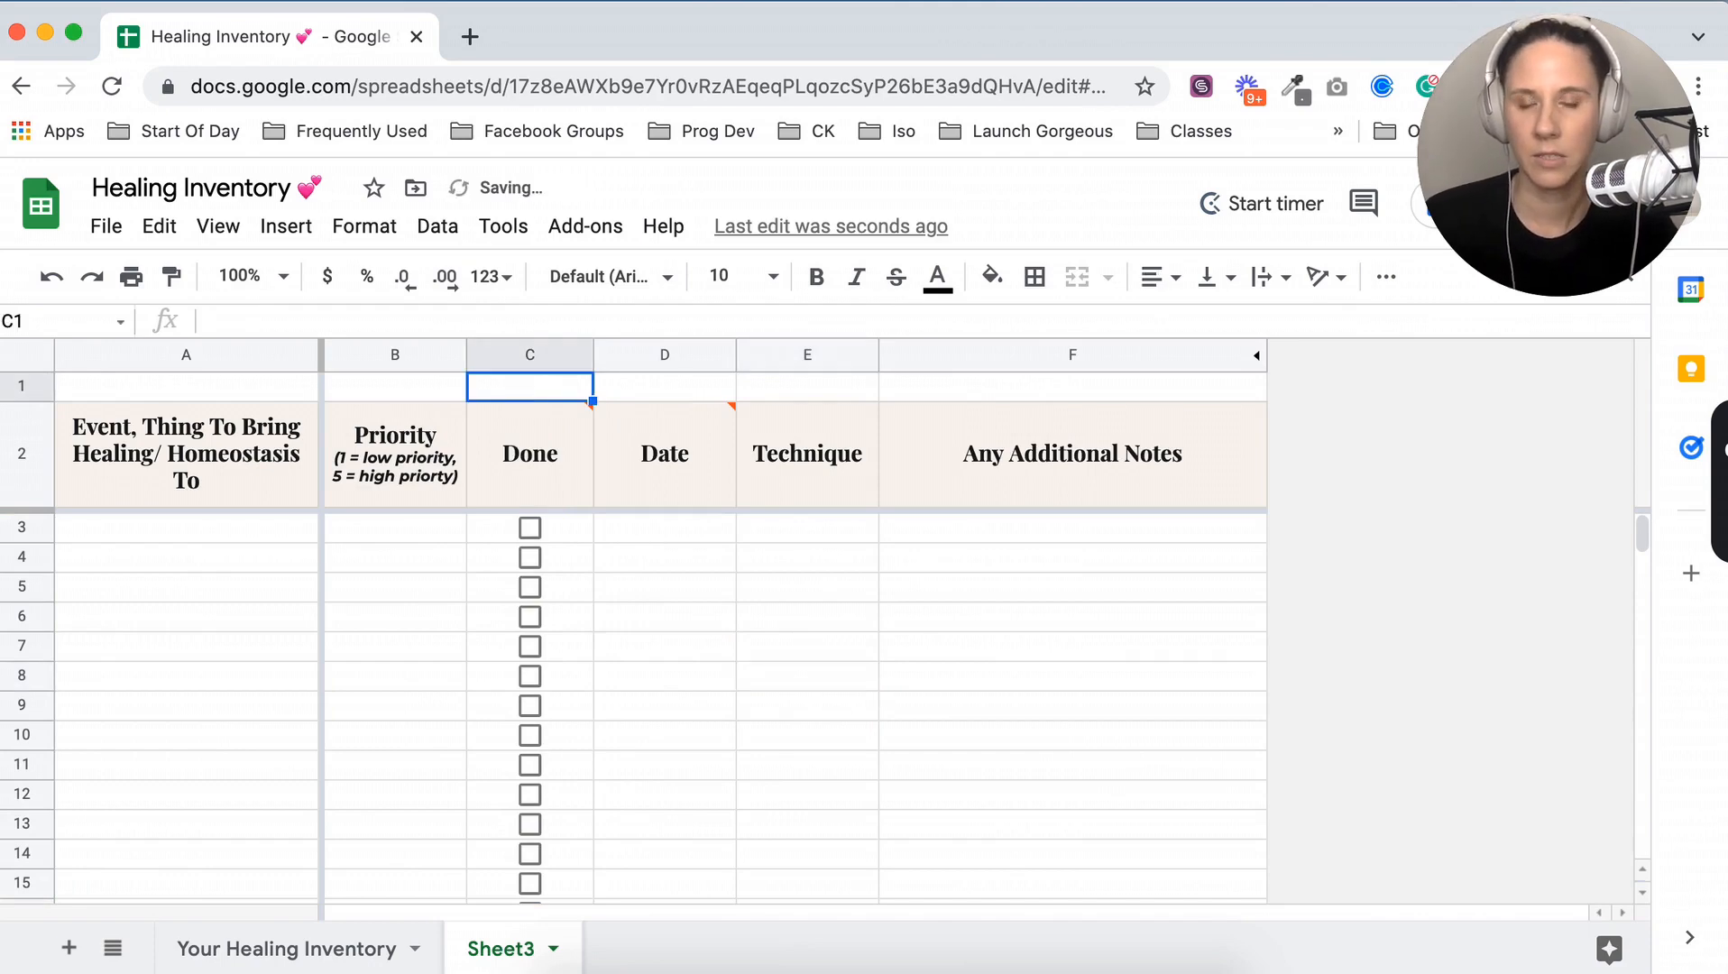
{"action": "left_click", "coordinate": [762, 644]}
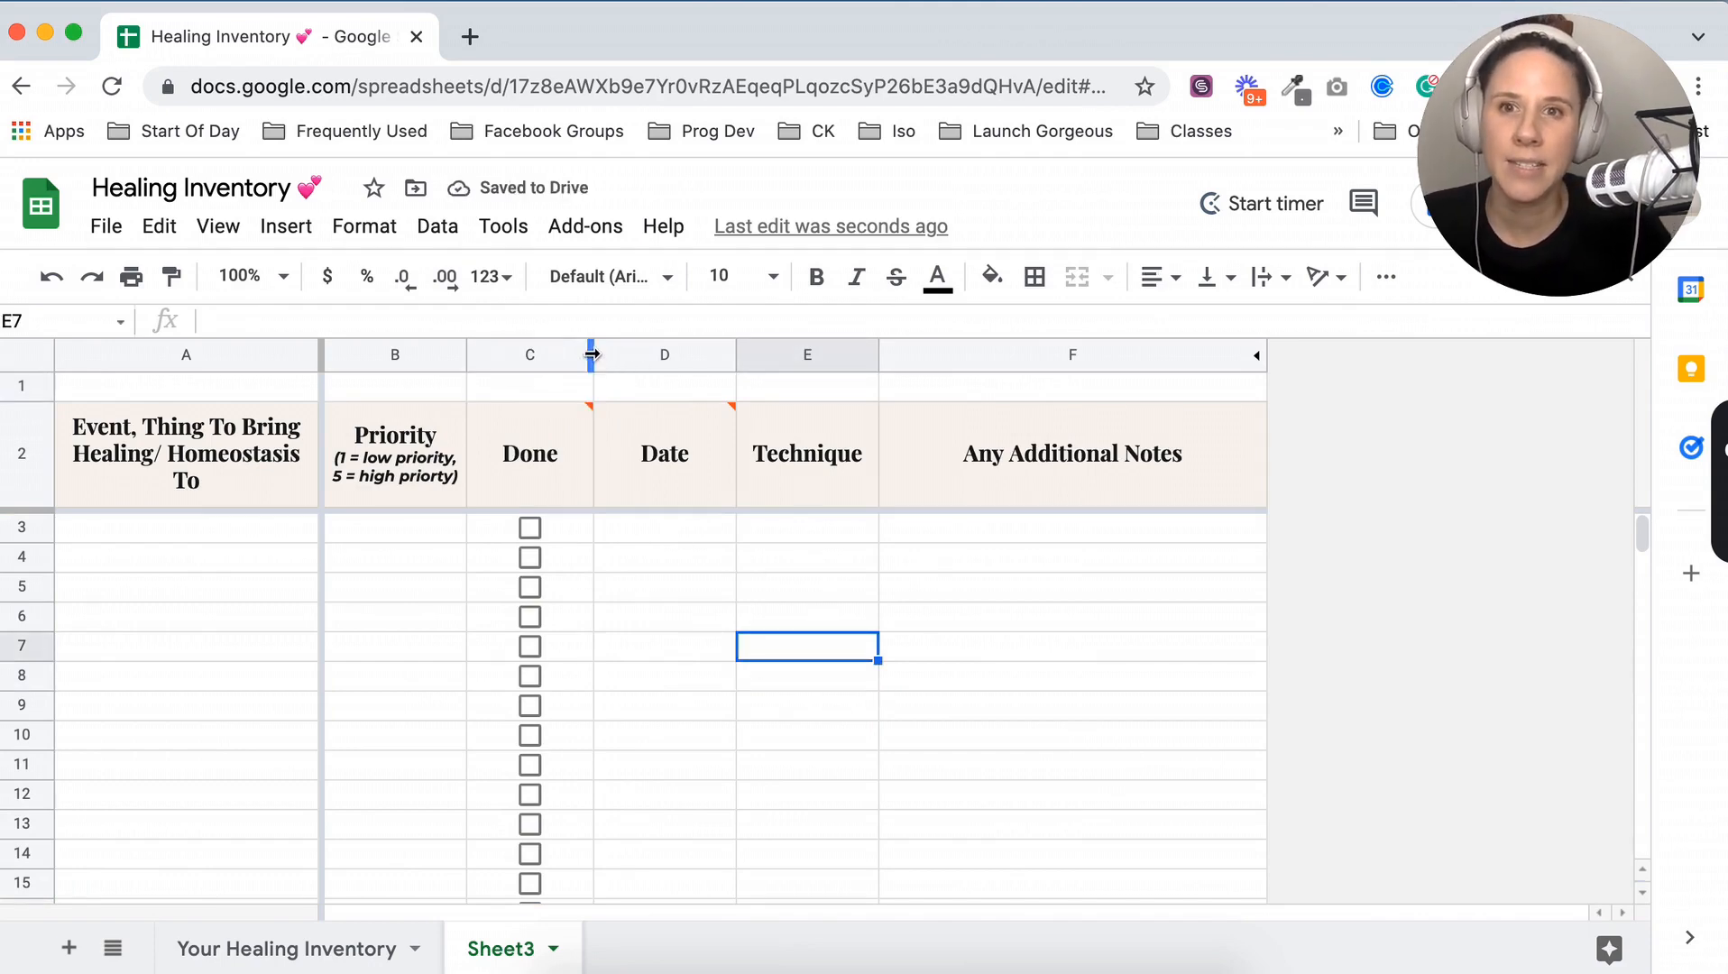
{"action": "left_click_drag", "start_coordinate": [593, 355], "coordinate": [565, 355]}
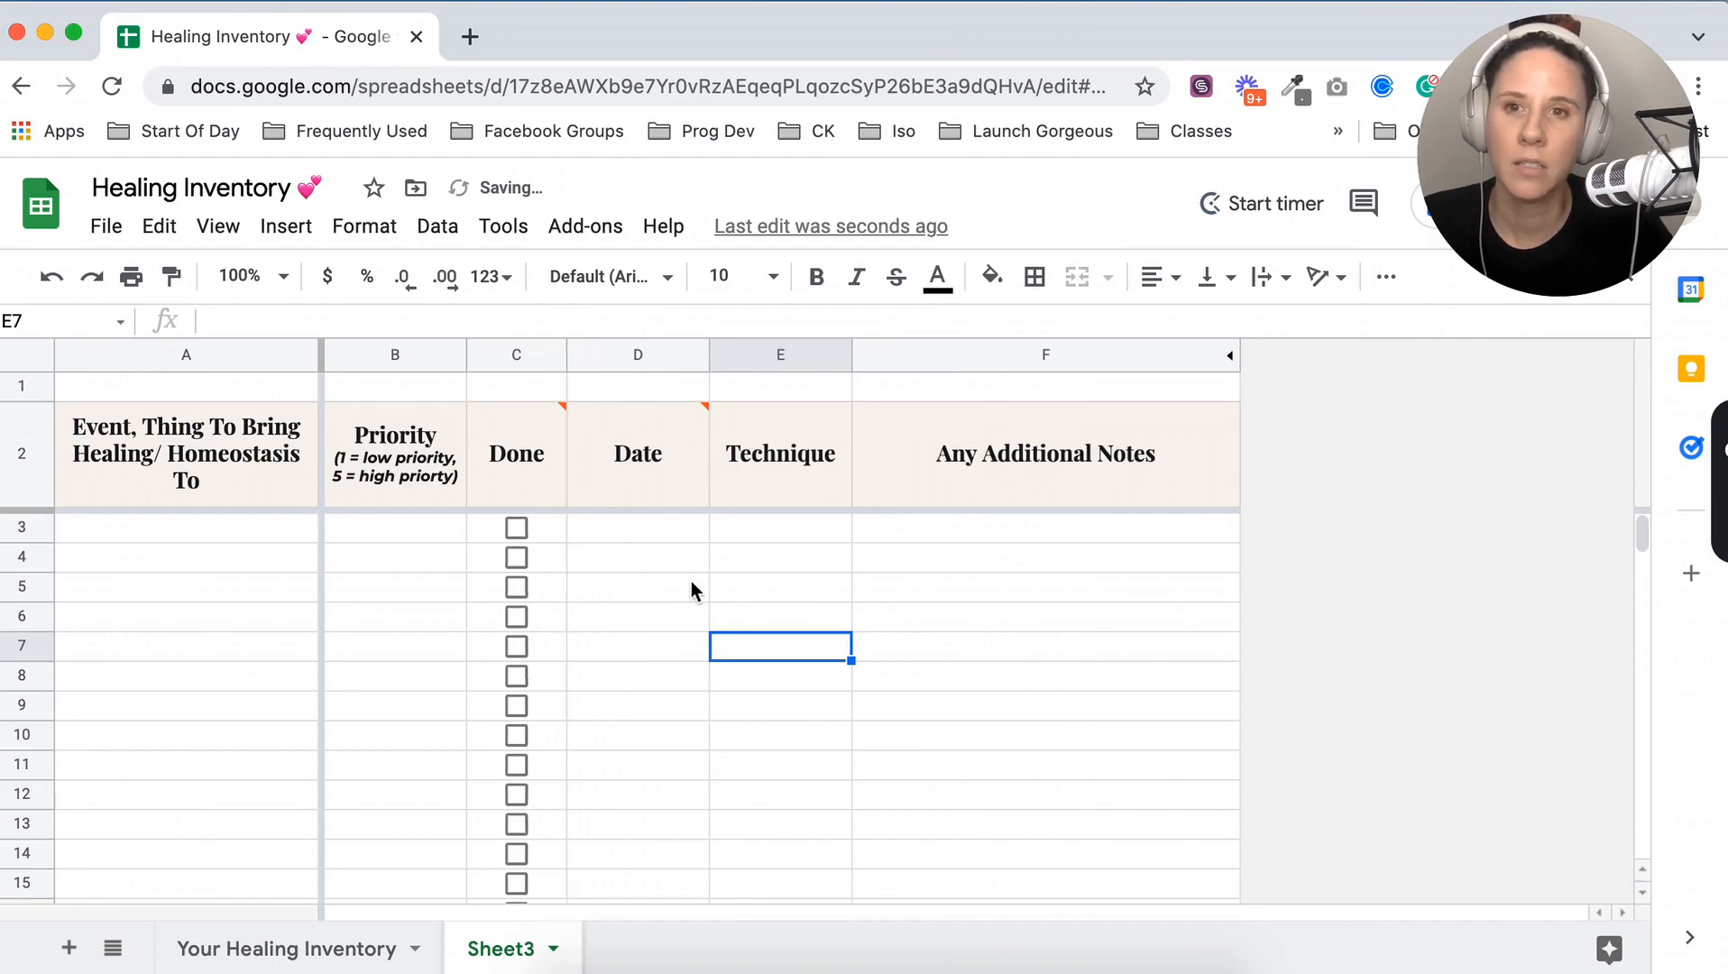
Apply data validation to the whole Date column D on Sheet3 with the criteria Date, is valid date
{"action": "left_click", "coordinate": [616, 355]}
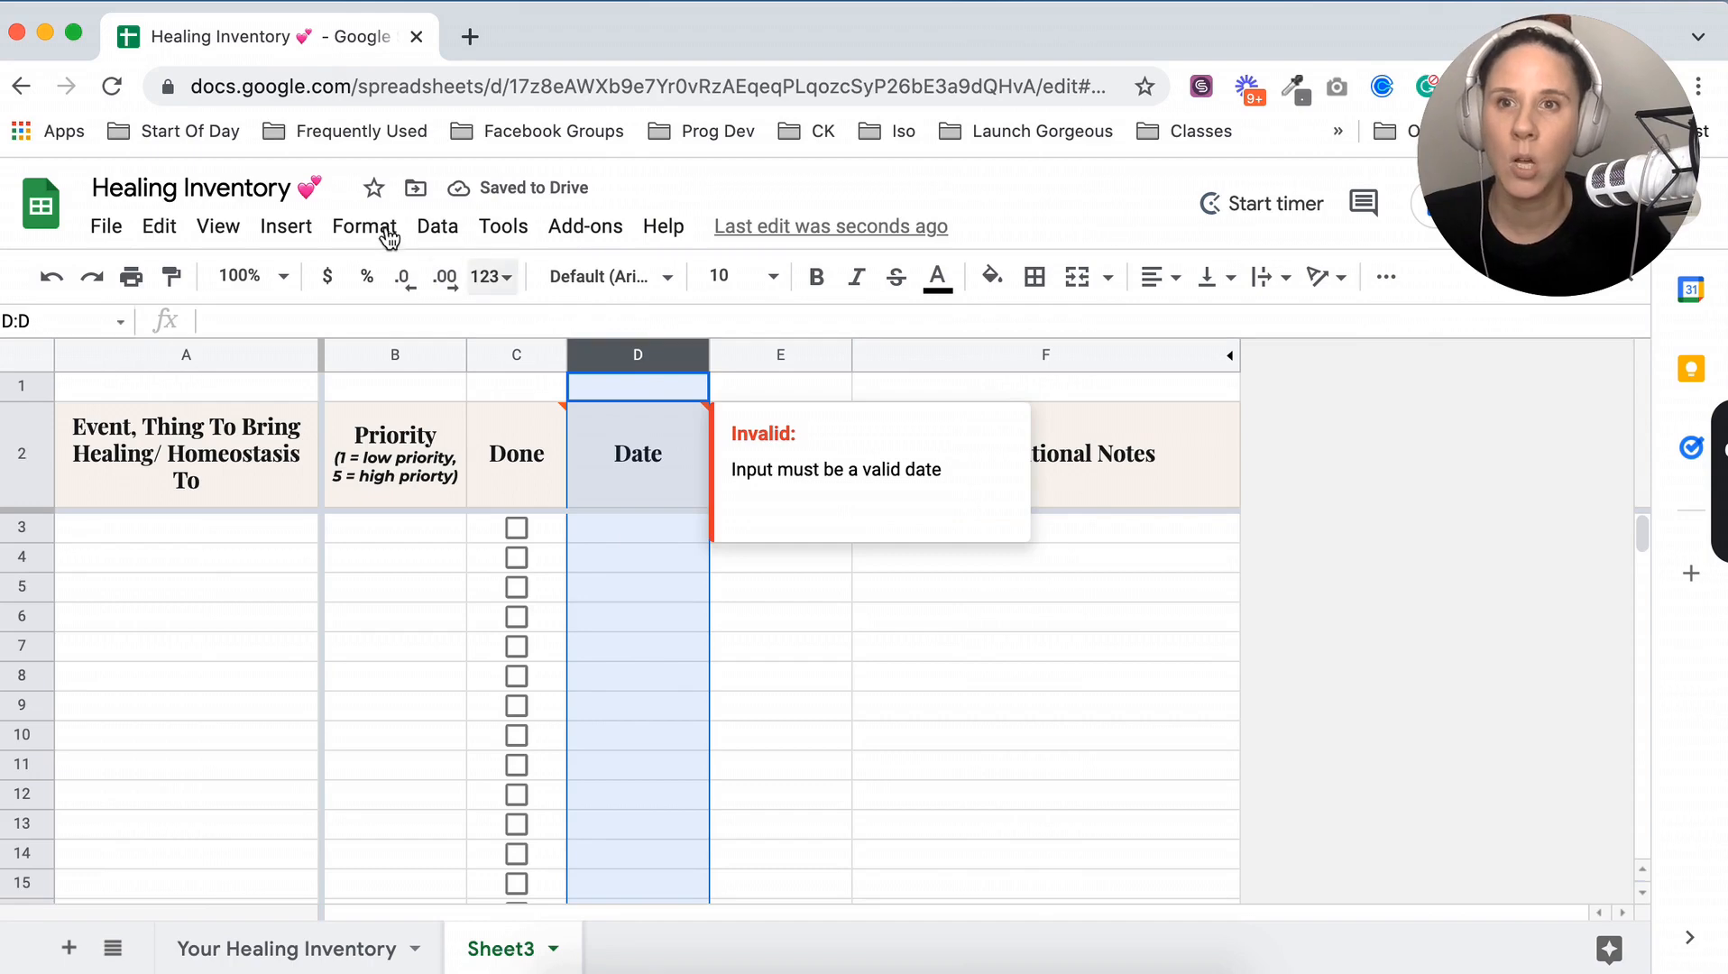
{"action": "left_click", "coordinate": [433, 227]}
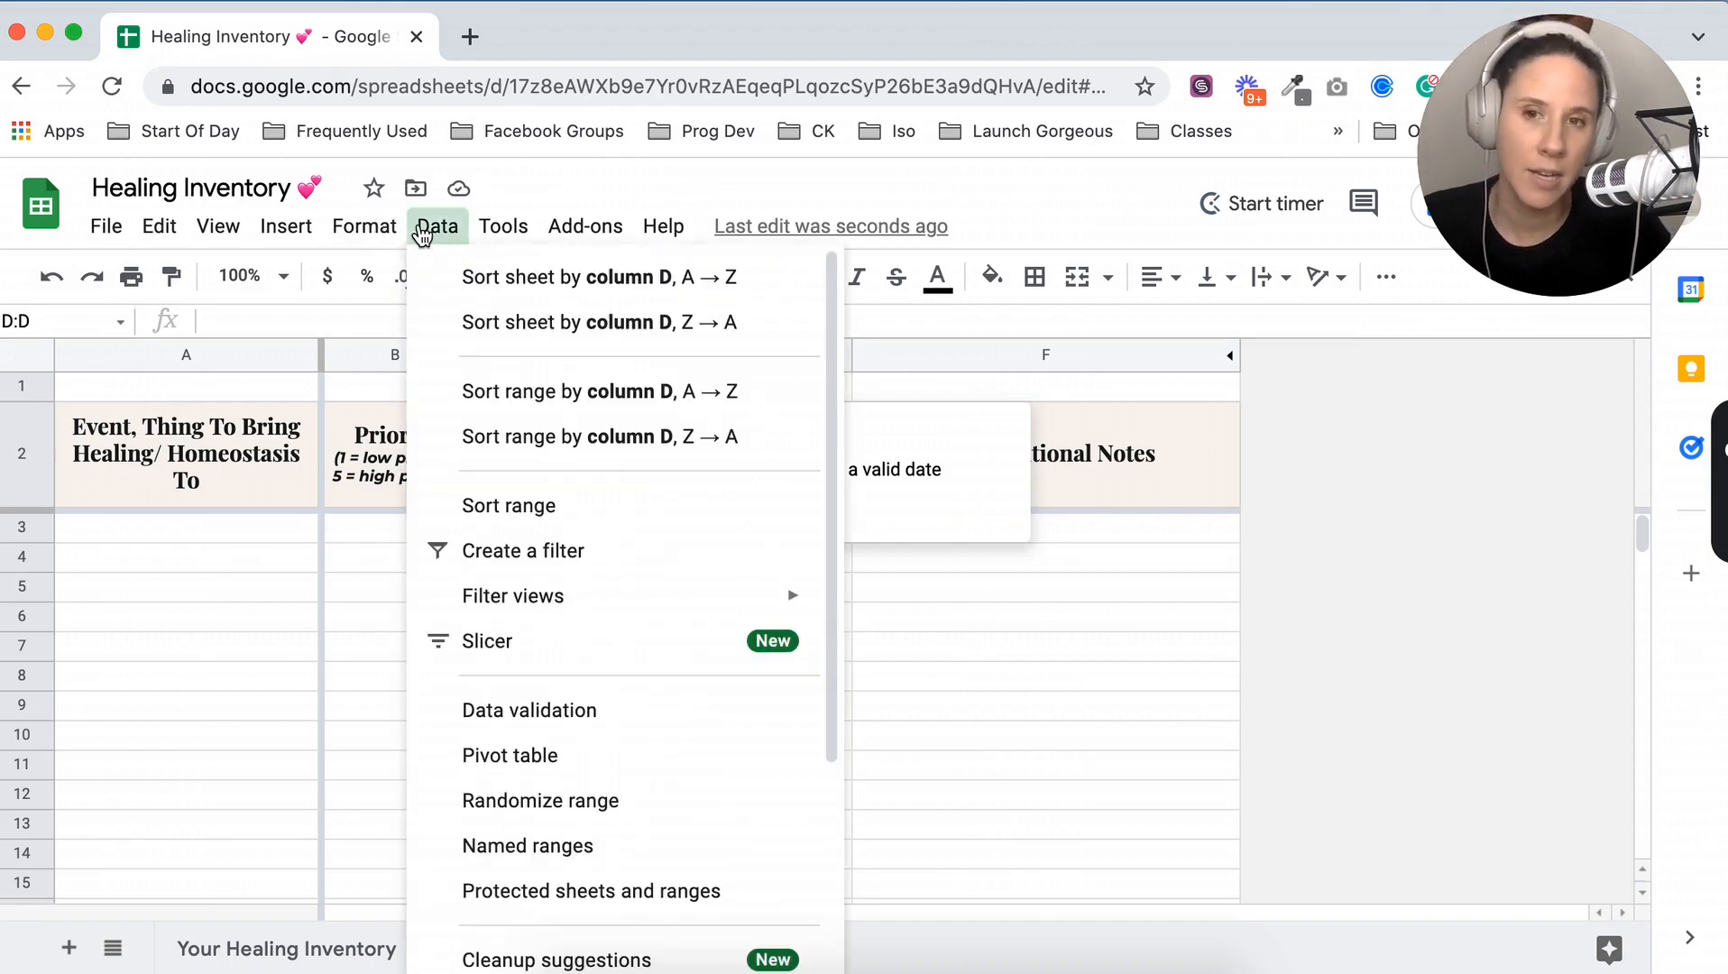
{"action": "left_click", "coordinate": [524, 712]}
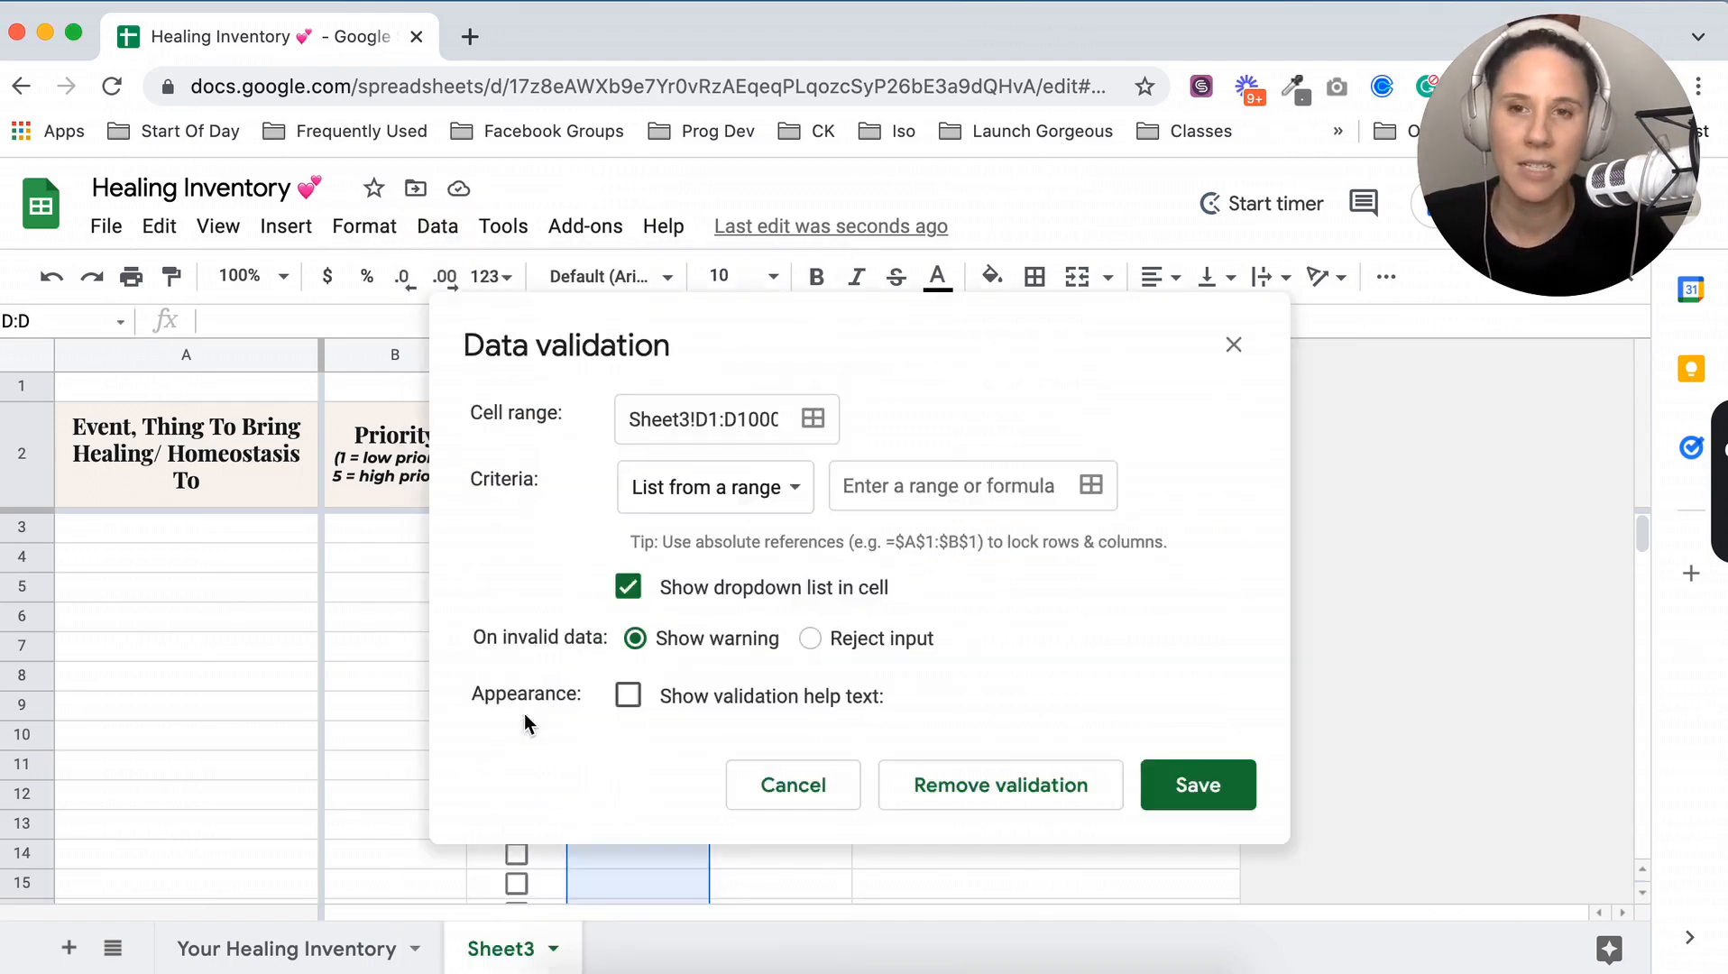
{"action": "left_click", "coordinate": [781, 496]}
{"action": "left_click", "coordinate": [731, 685]}
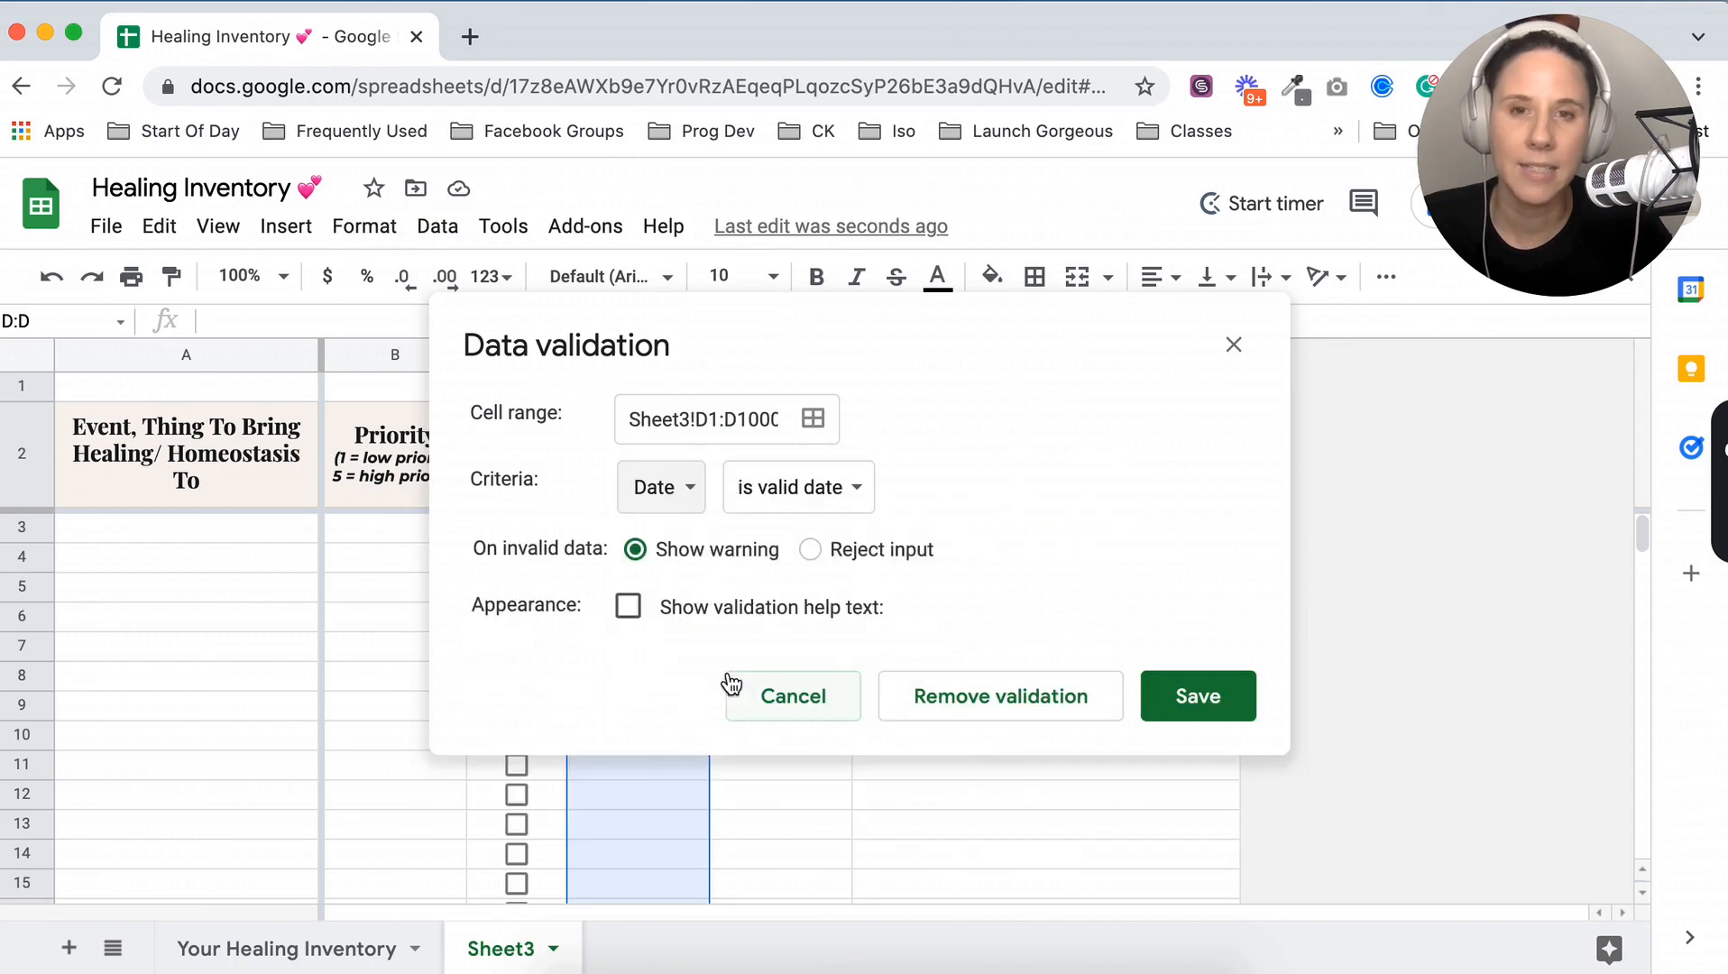
{"action": "left_click", "coordinate": [1241, 708]}
{"action": "left_click", "coordinate": [1208, 677]}
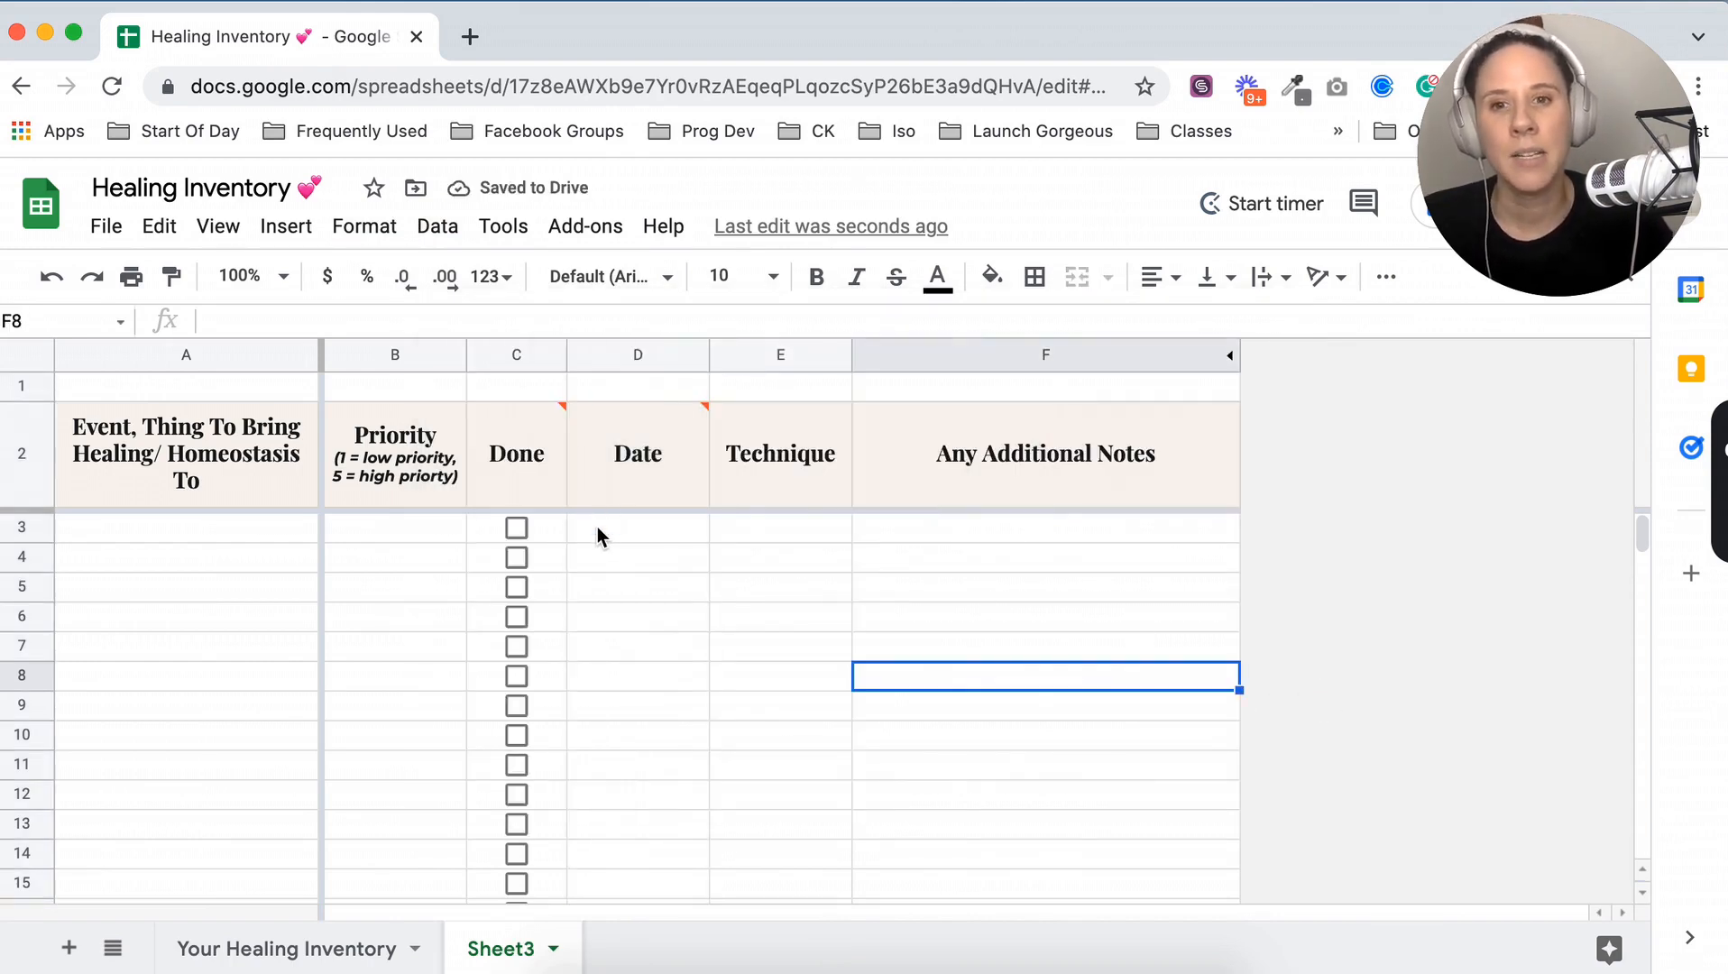
Check the date picker in cell D3, and review the Event, Technique and Priority headers on Sheet3
{"action": "left_click", "coordinate": [596, 529]}
{"action": "double_click", "coordinate": [596, 527]}
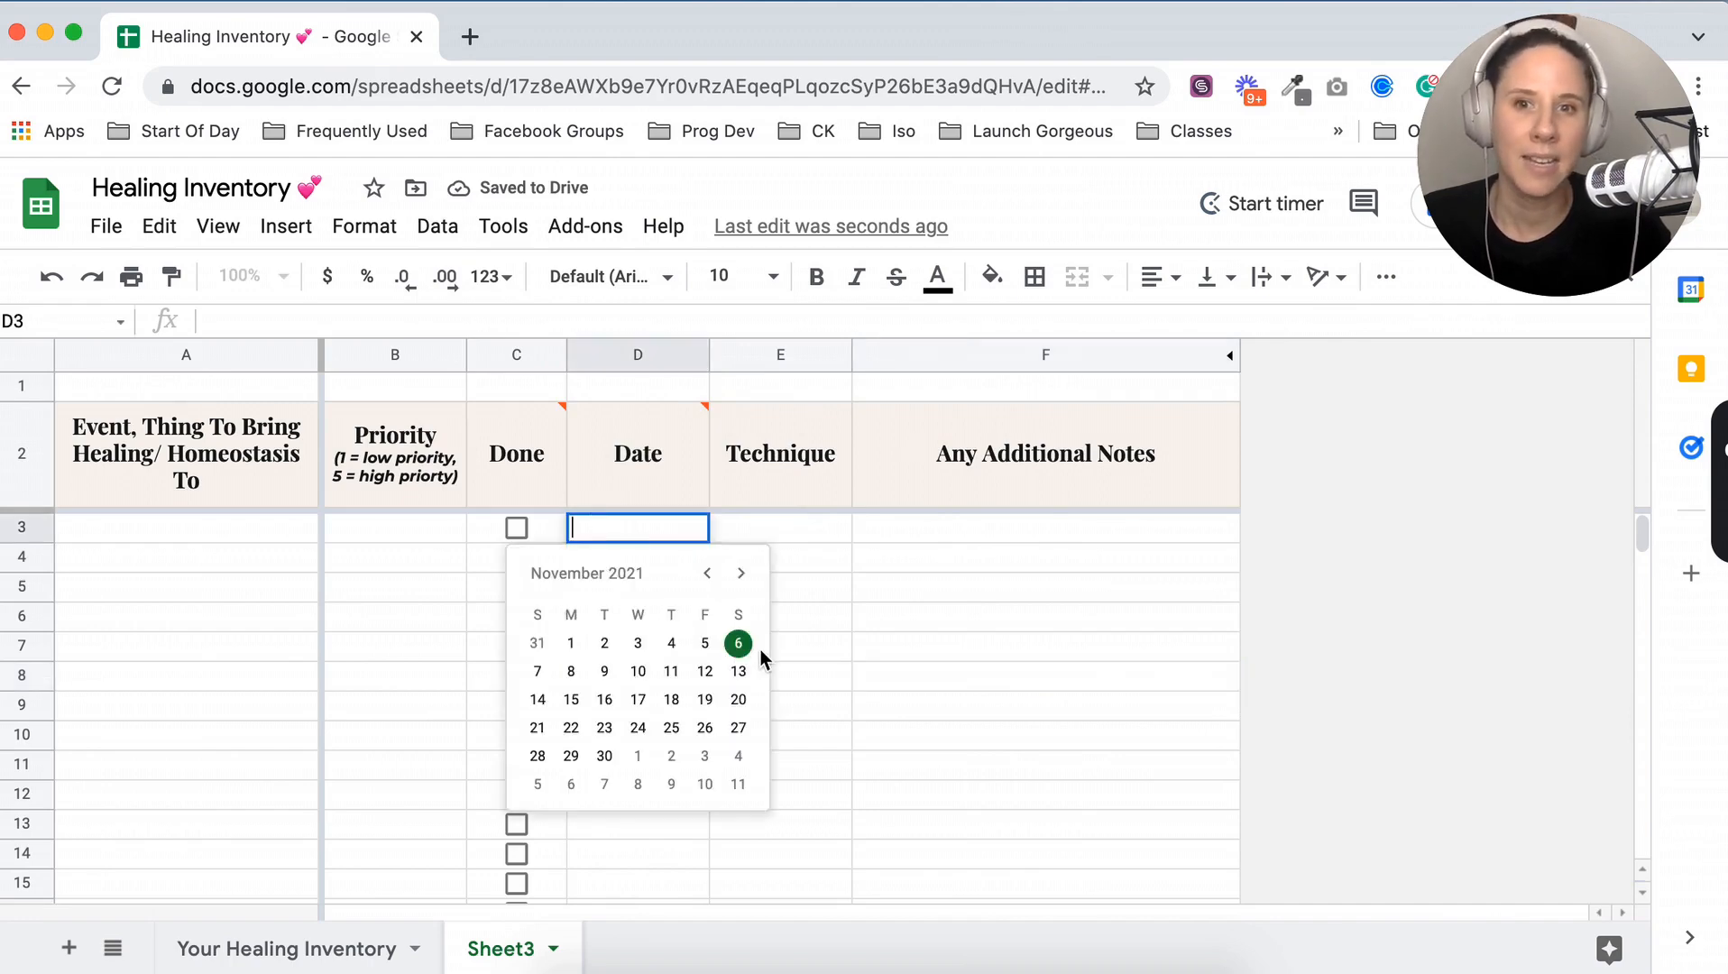
{"action": "left_click", "coordinate": [1014, 644]}
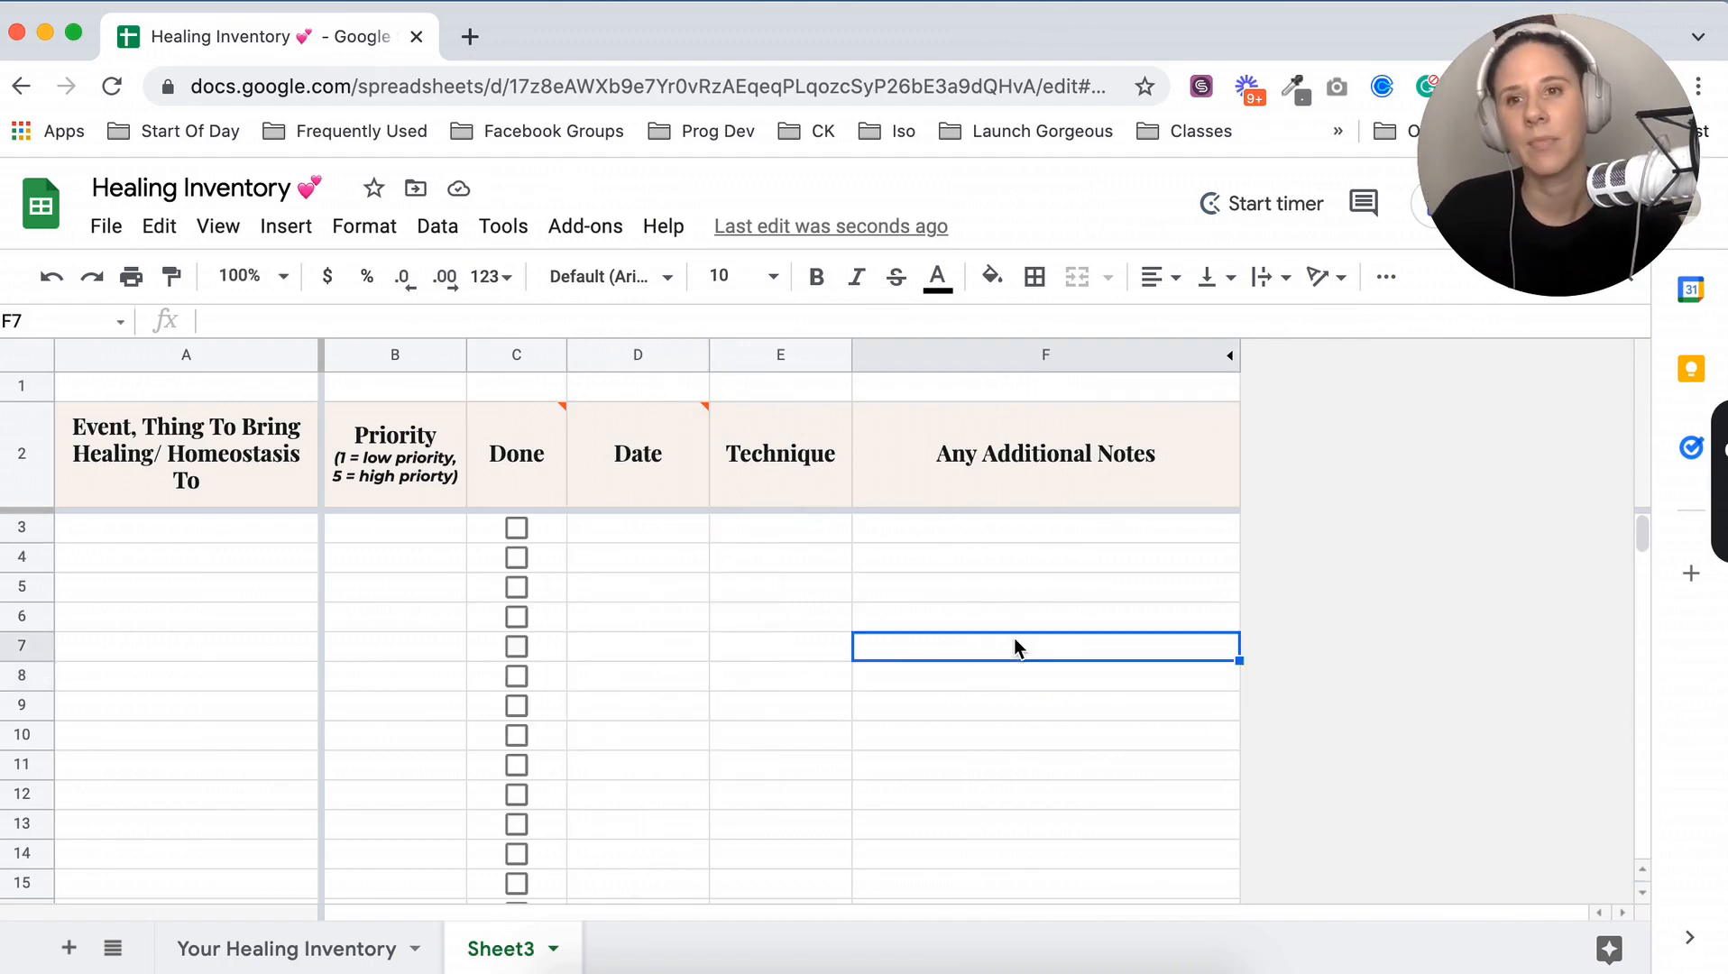
{"action": "left_click", "coordinate": [314, 495]}
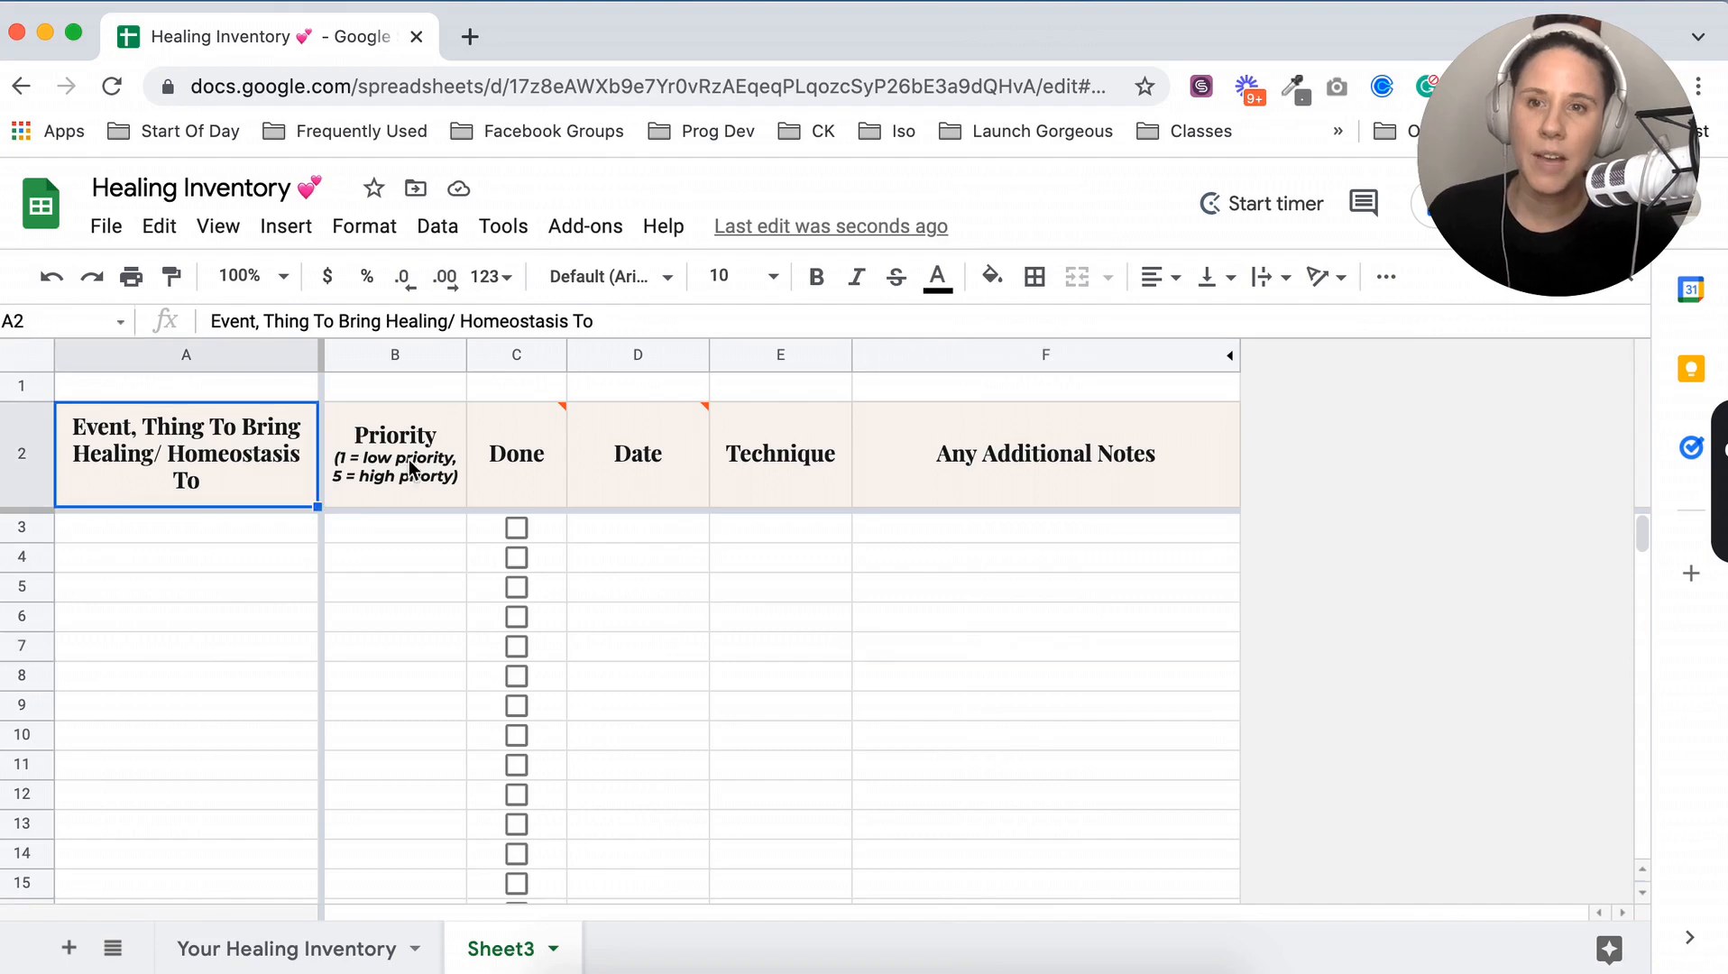
{"action": "left_click", "coordinate": [779, 474]}
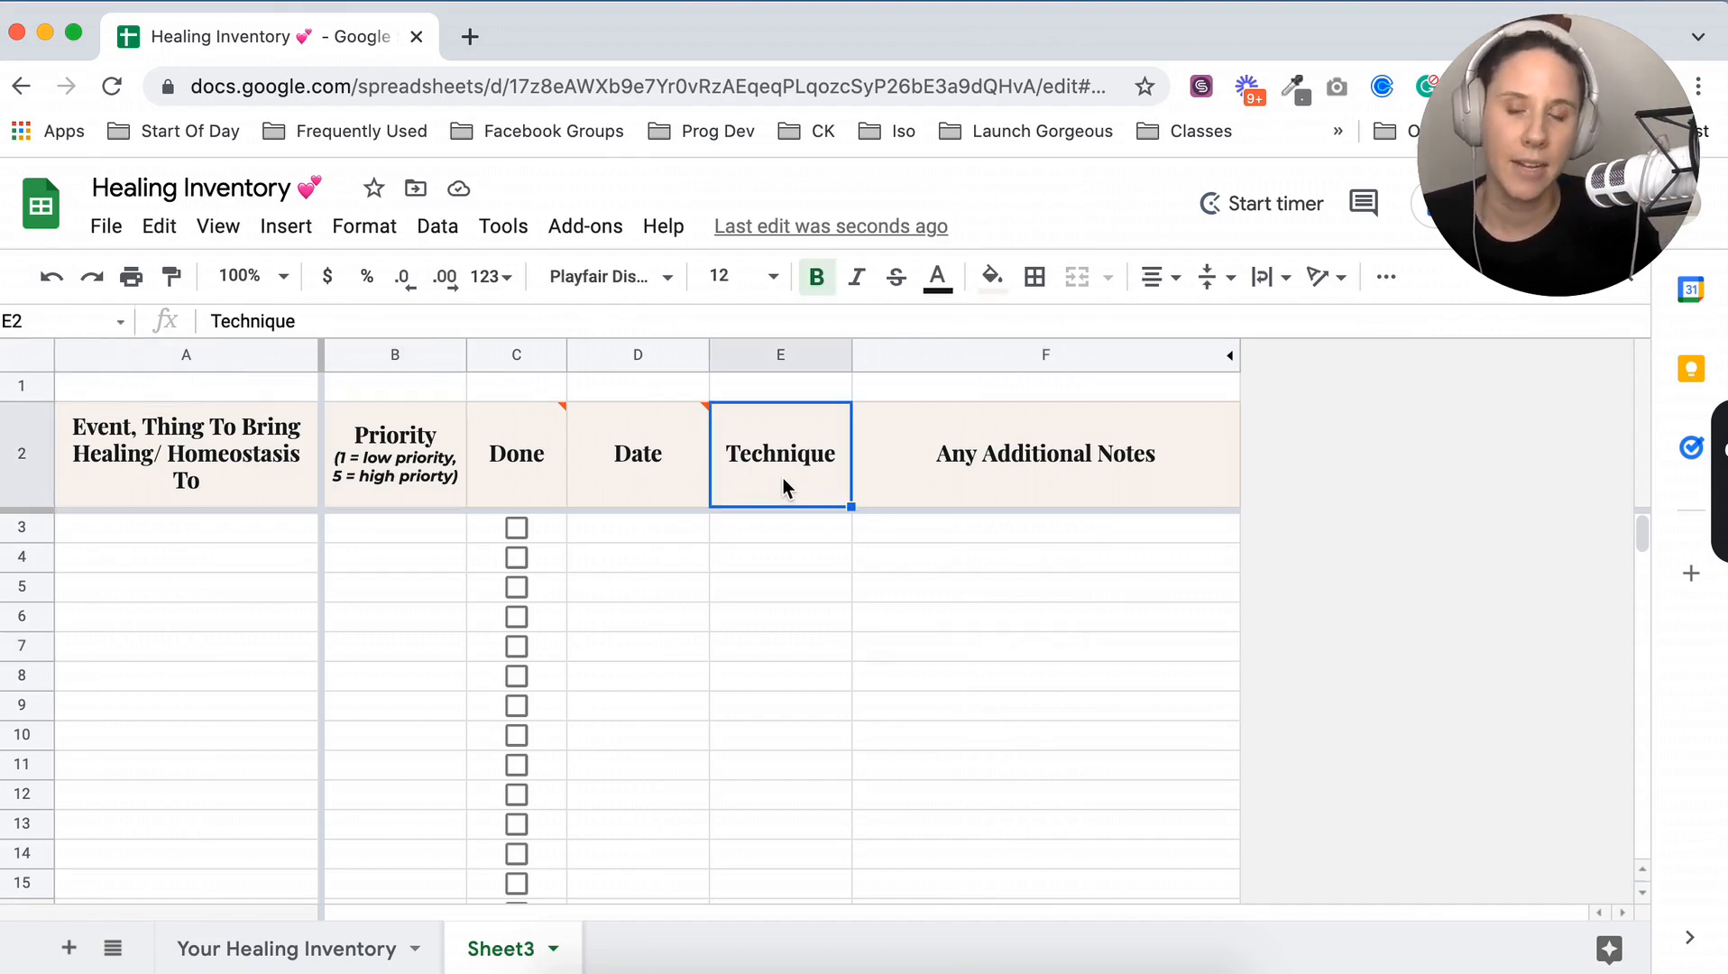
{"action": "left_click", "coordinate": [401, 466]}
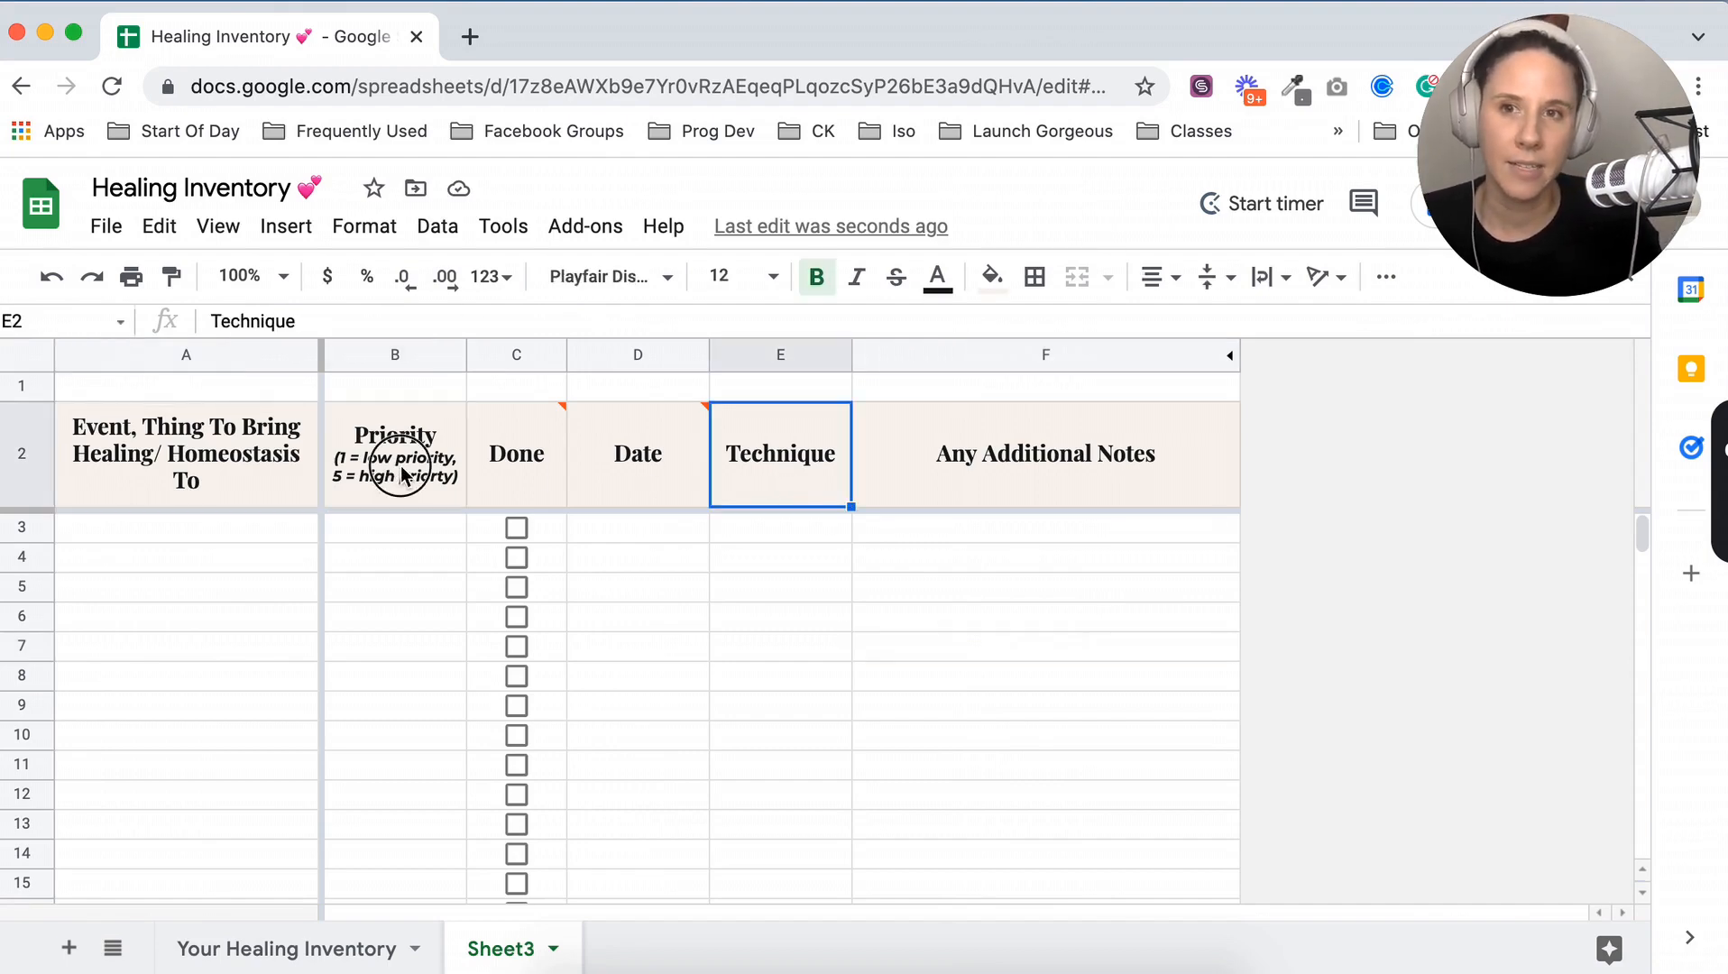
On Your Healing Inventory, uncheck Done for the Things row and inspect its Priority and Technique dropdown lists
{"action": "left_click", "coordinate": [336, 953]}
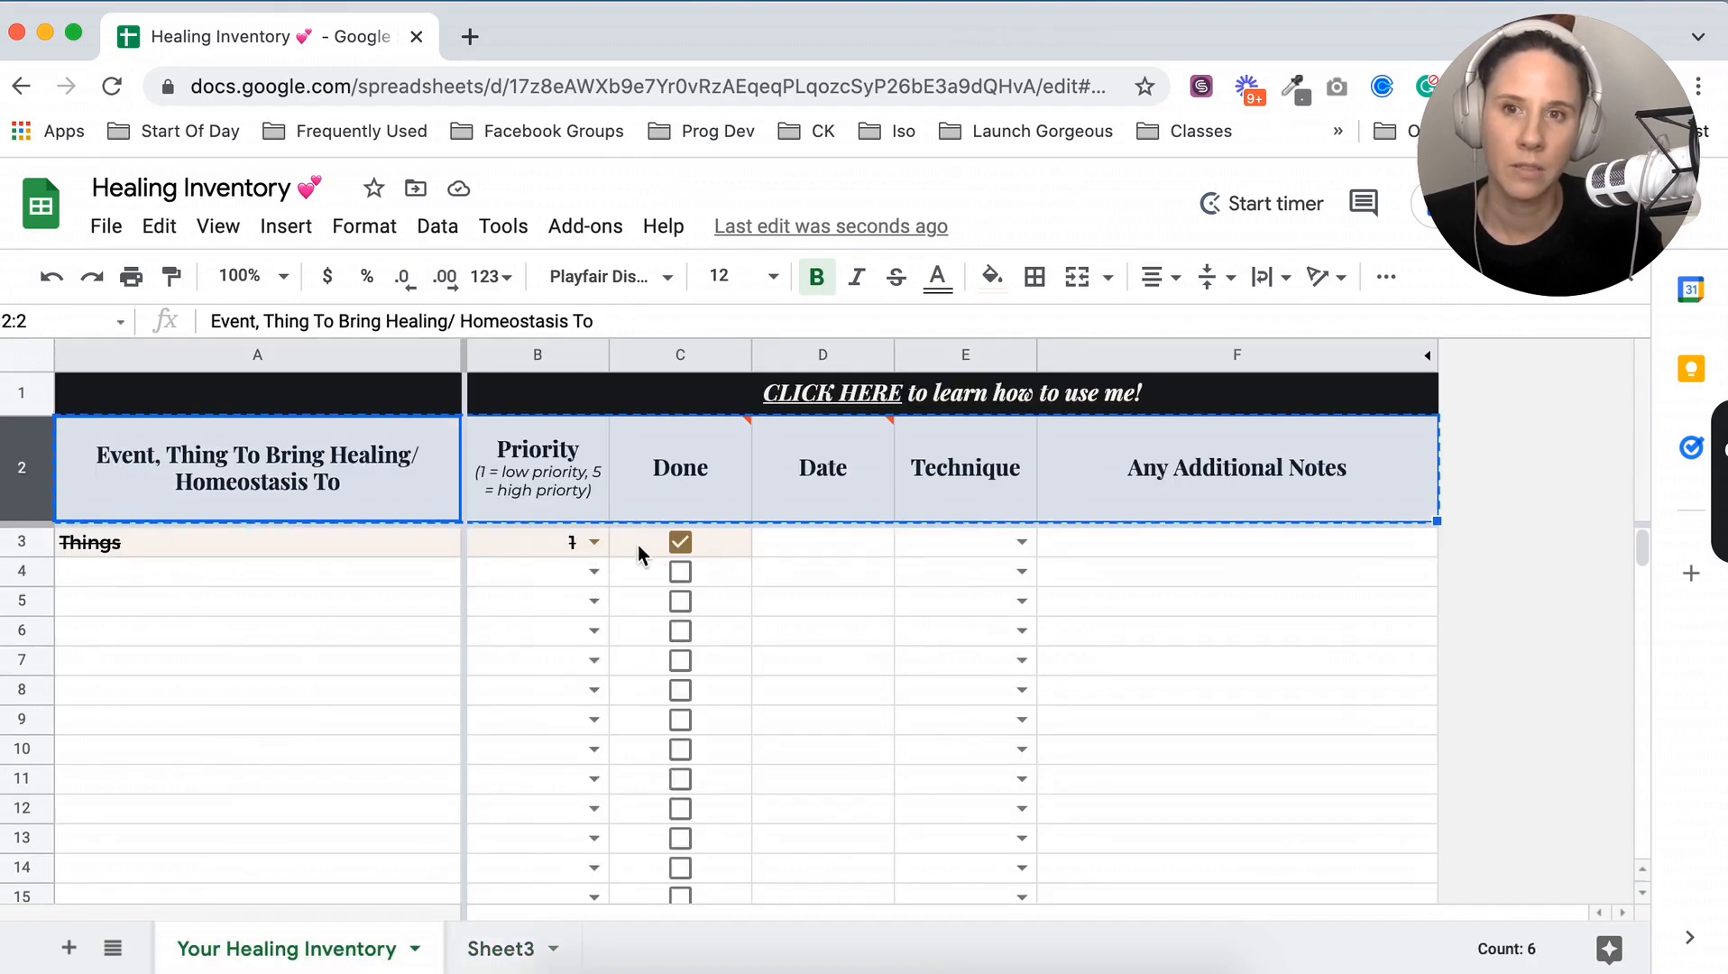
{"action": "left_click", "coordinate": [687, 545]}
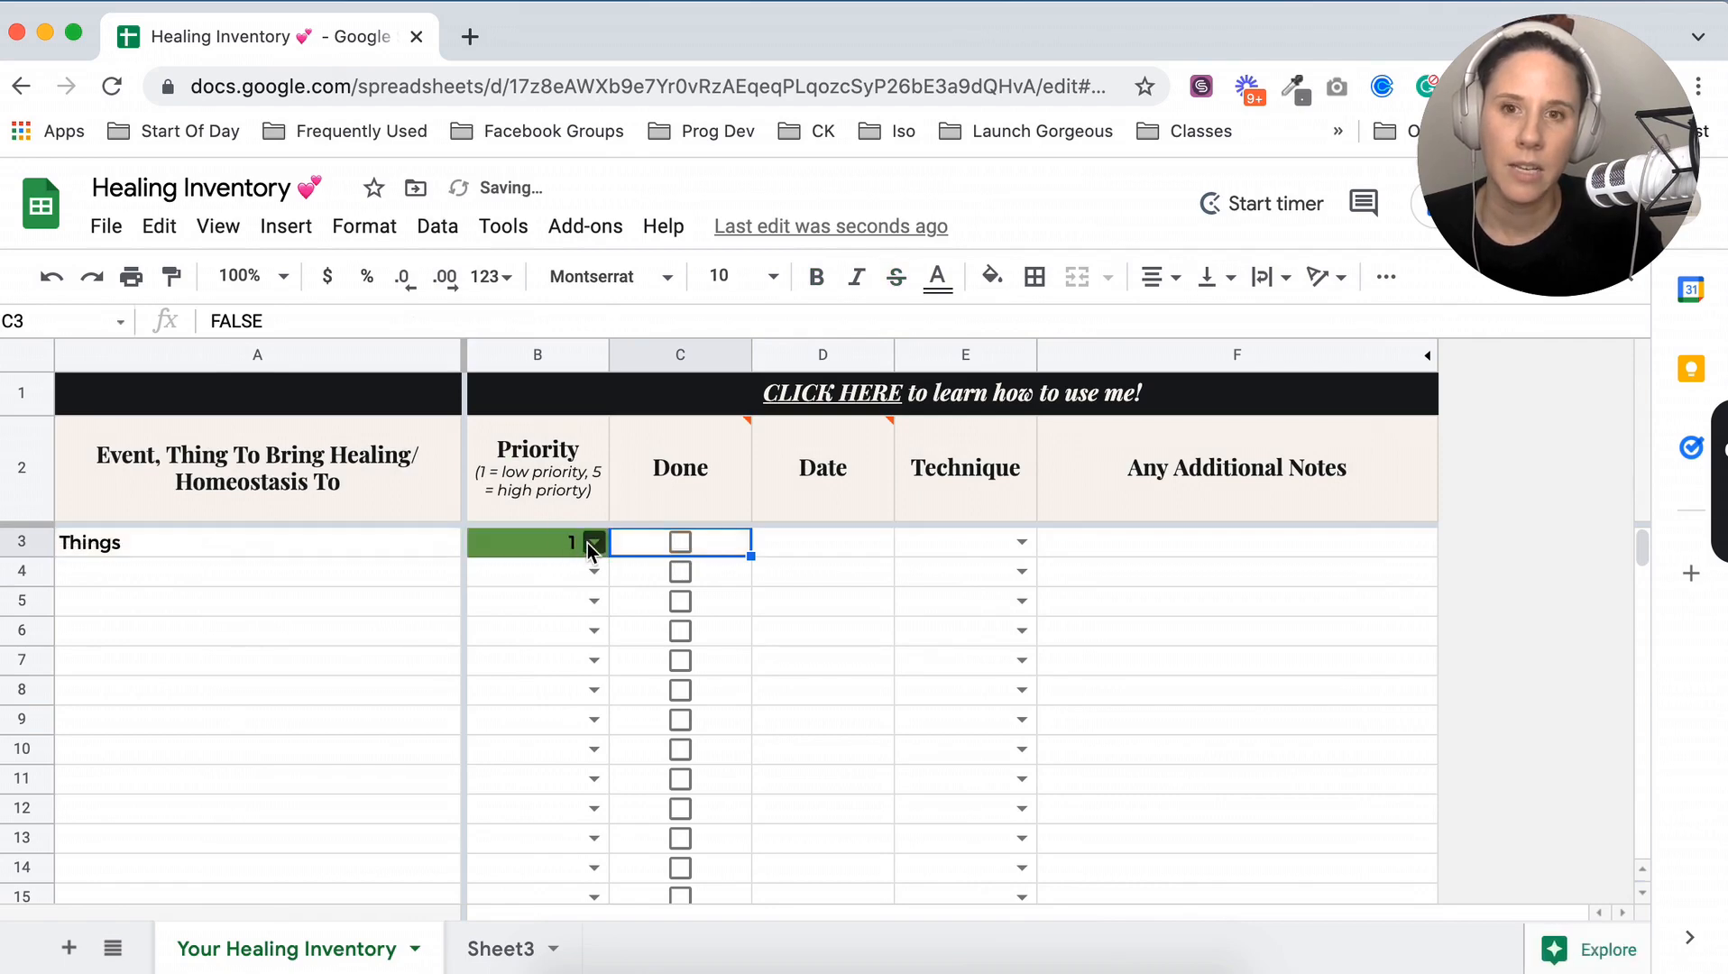
{"action": "left_click", "coordinate": [593, 543]}
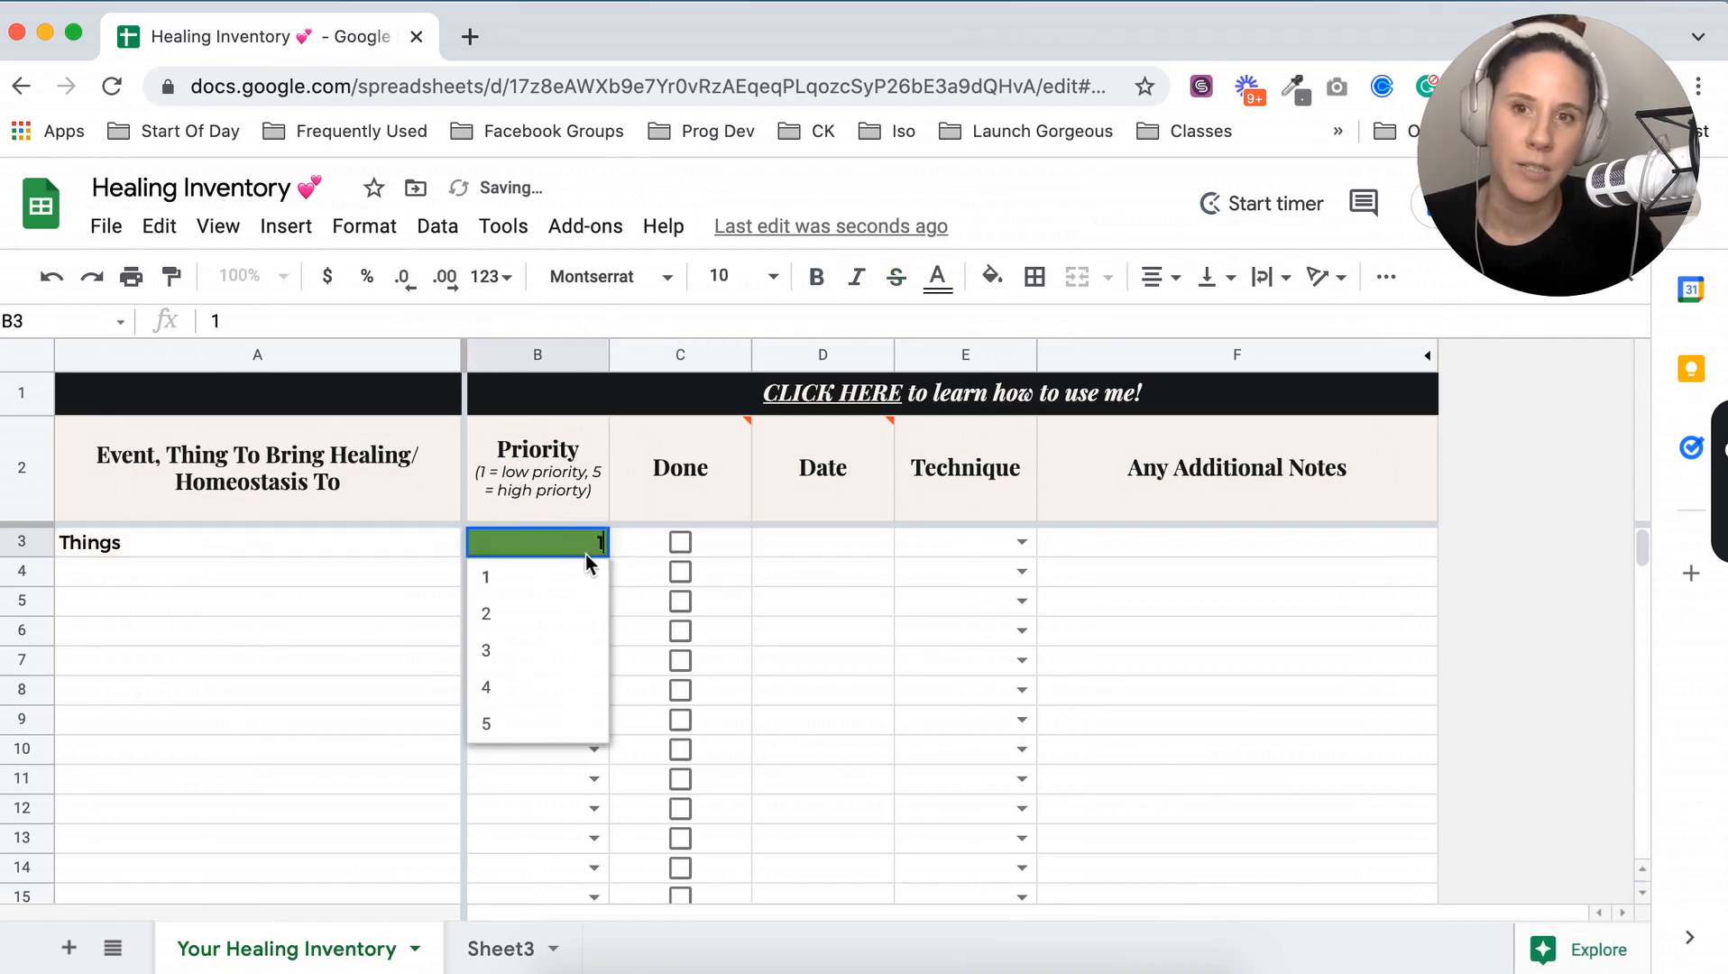
{"action": "left_click", "coordinate": [1020, 543]}
{"action": "left_click", "coordinate": [1275, 722]}
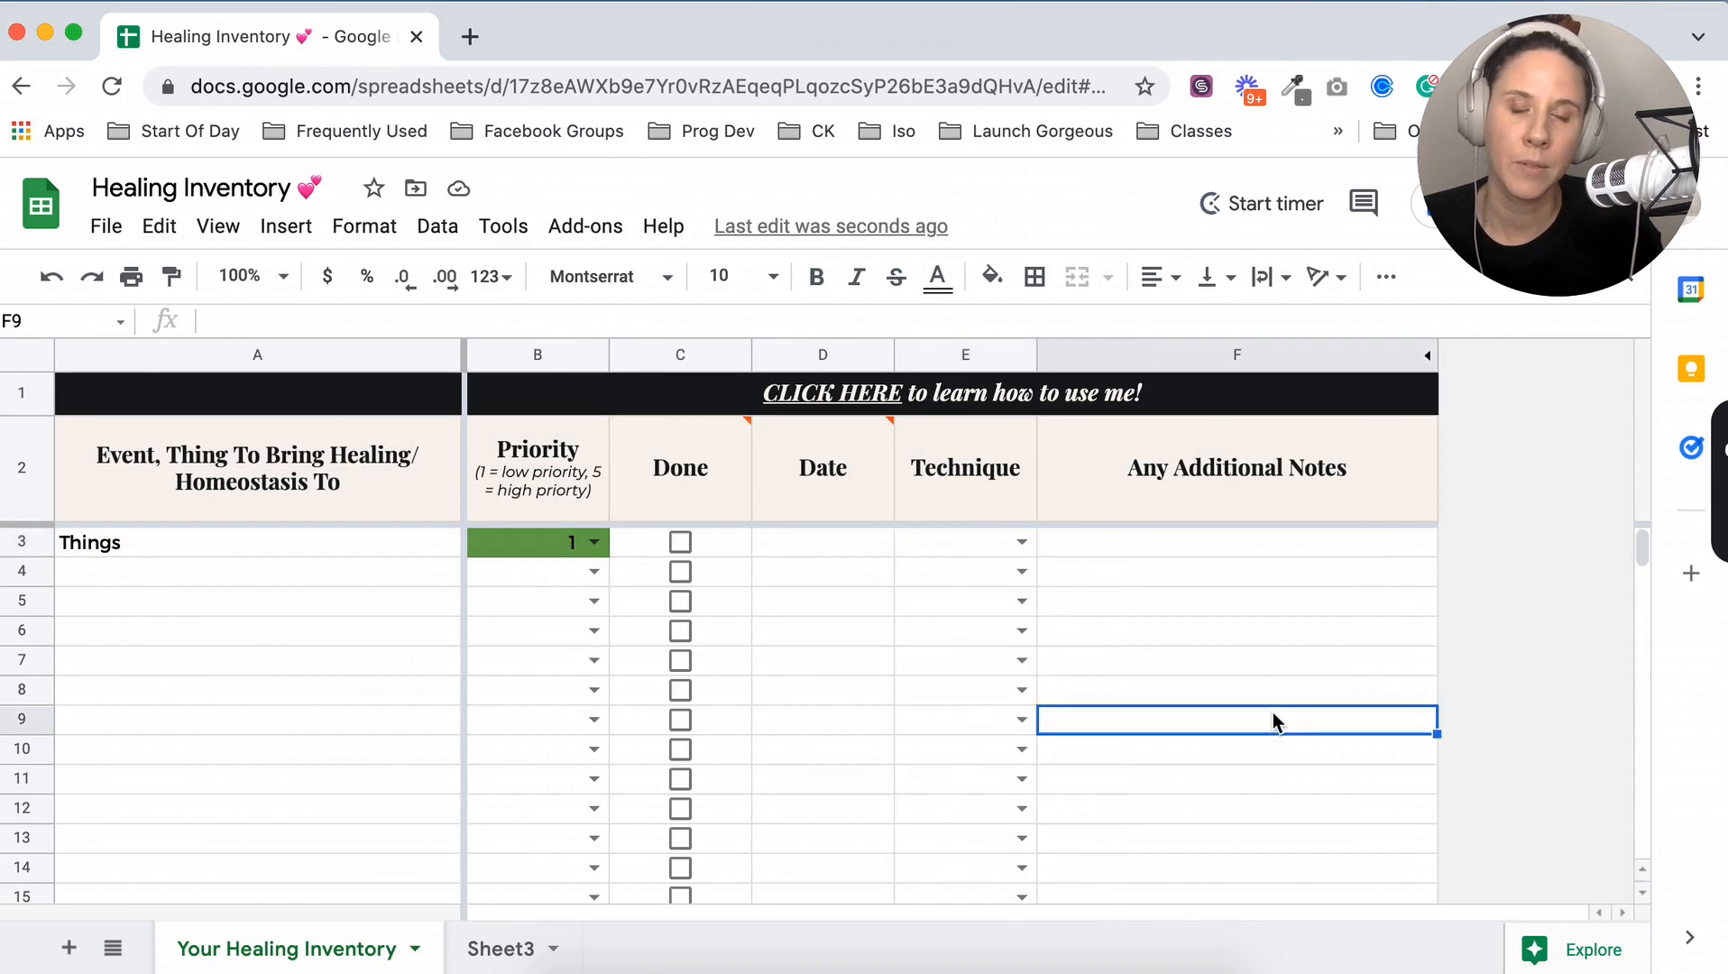
Apply data validation to the whole Priority column B on Sheet3 using a list of items 1,2,3,4,5
{"action": "left_click", "coordinate": [520, 951]}
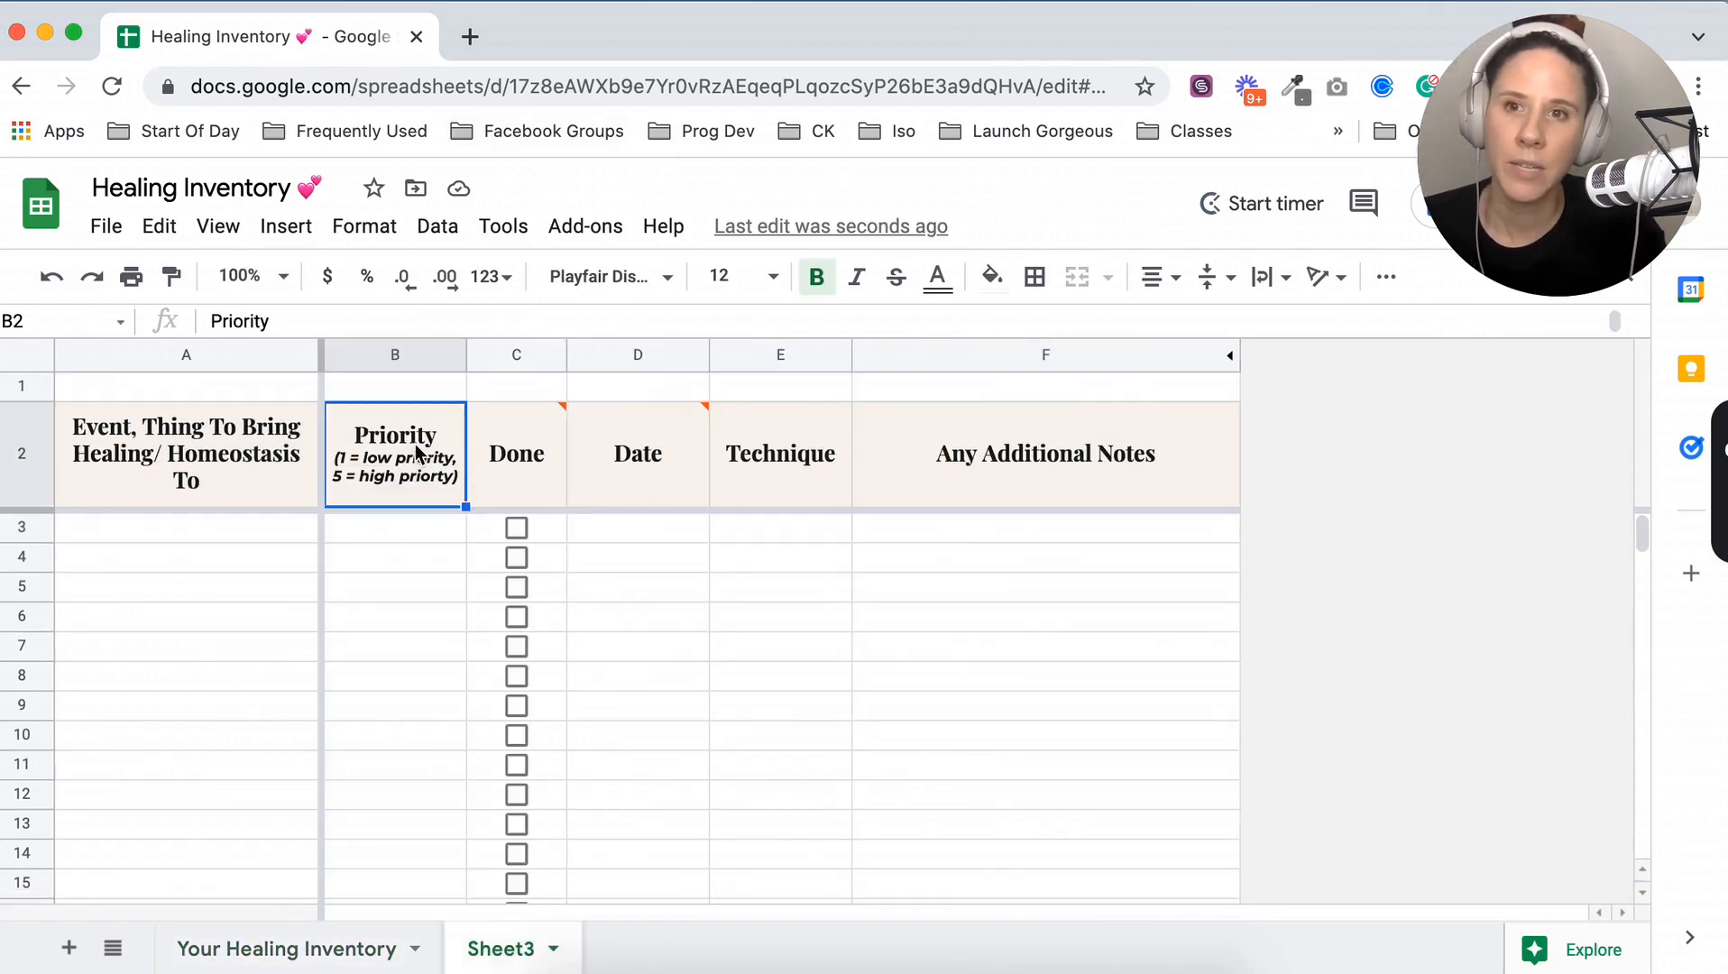
{"action": "left_click", "coordinate": [378, 354]}
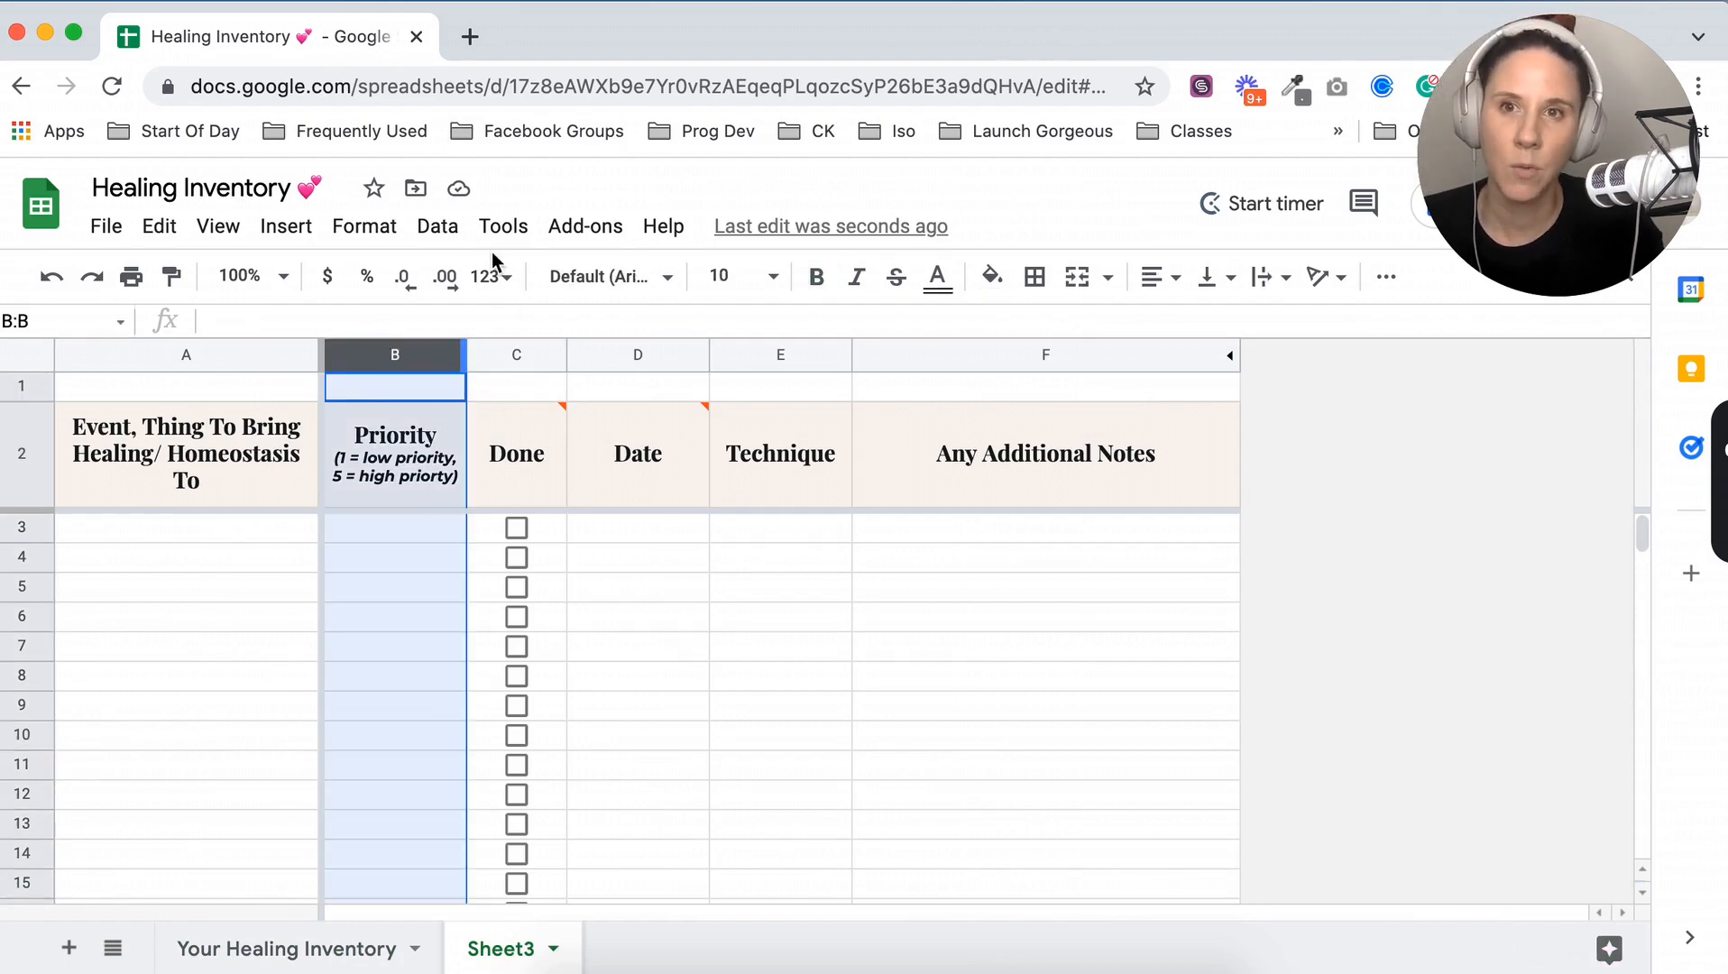
{"action": "left_click", "coordinate": [435, 230]}
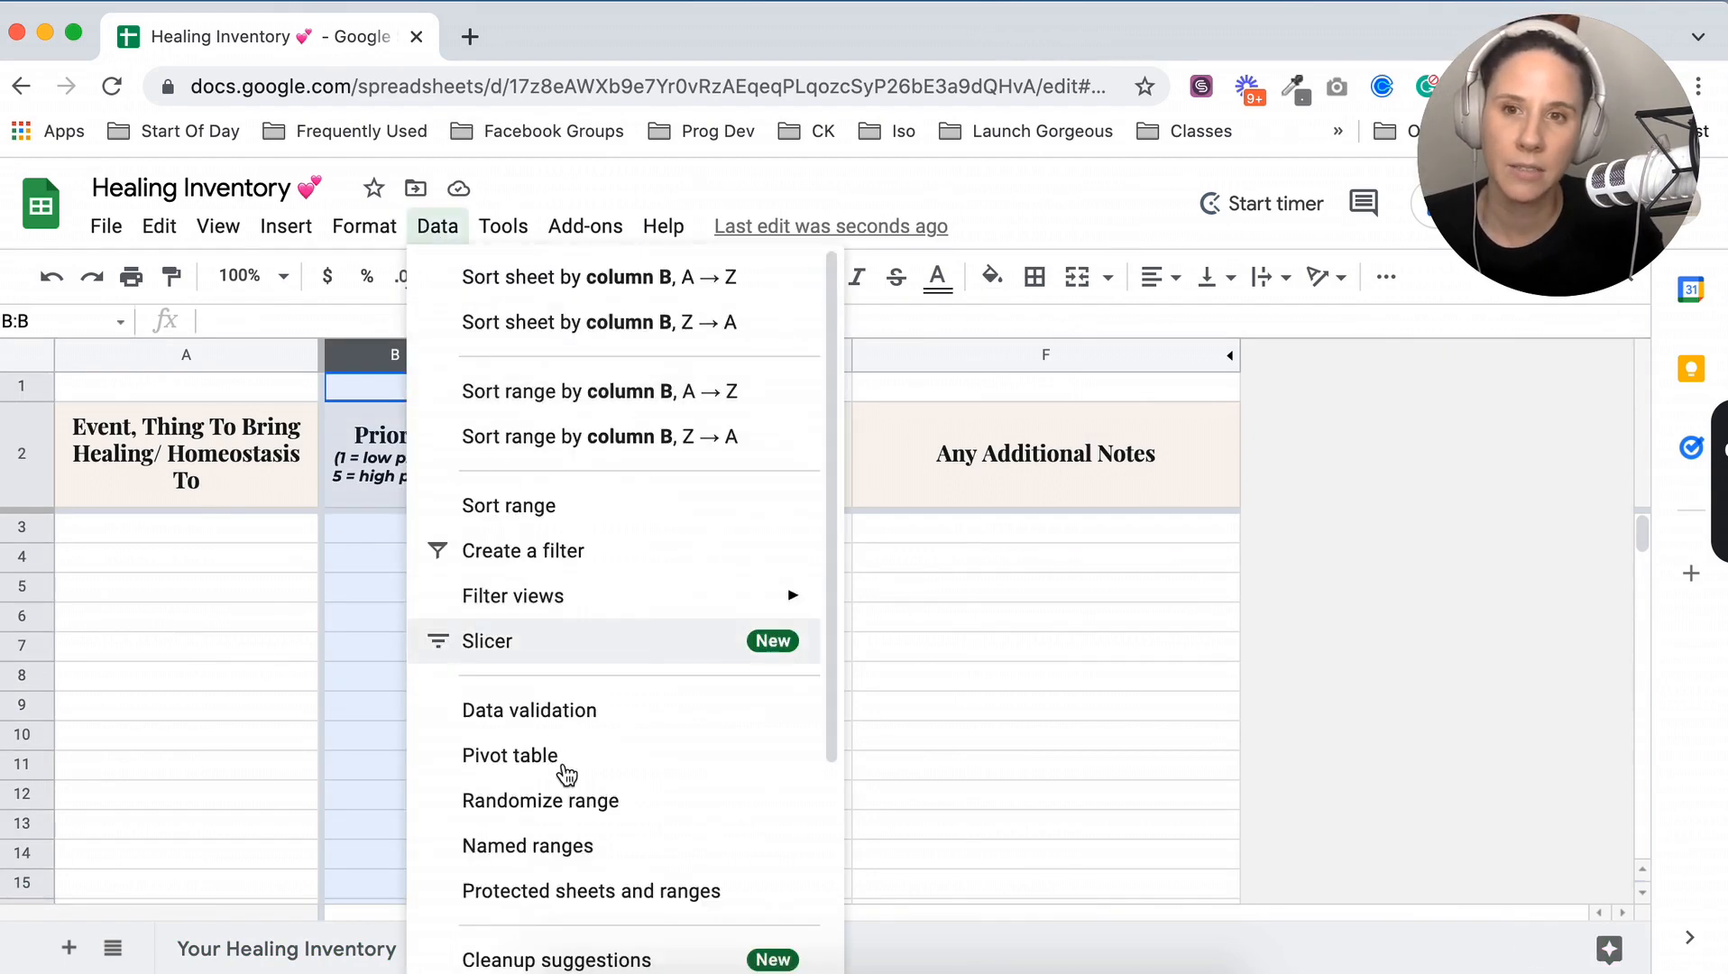
{"action": "left_click", "coordinate": [565, 709]}
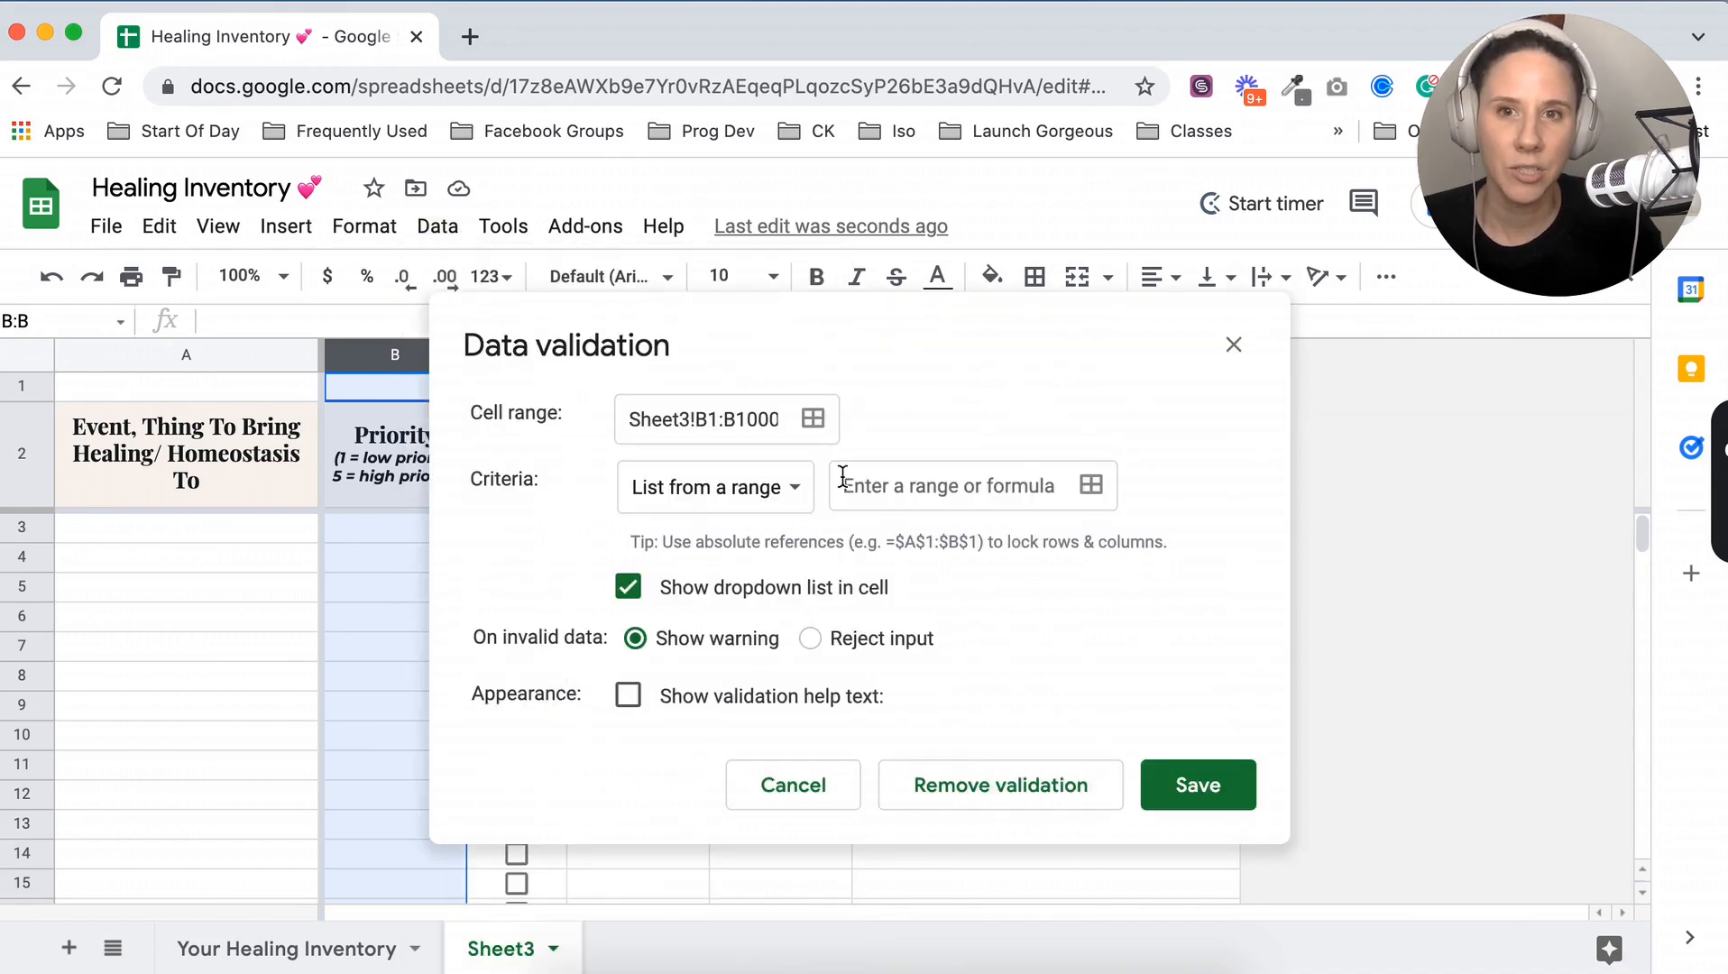
{"action": "left_click", "coordinate": [791, 500]}
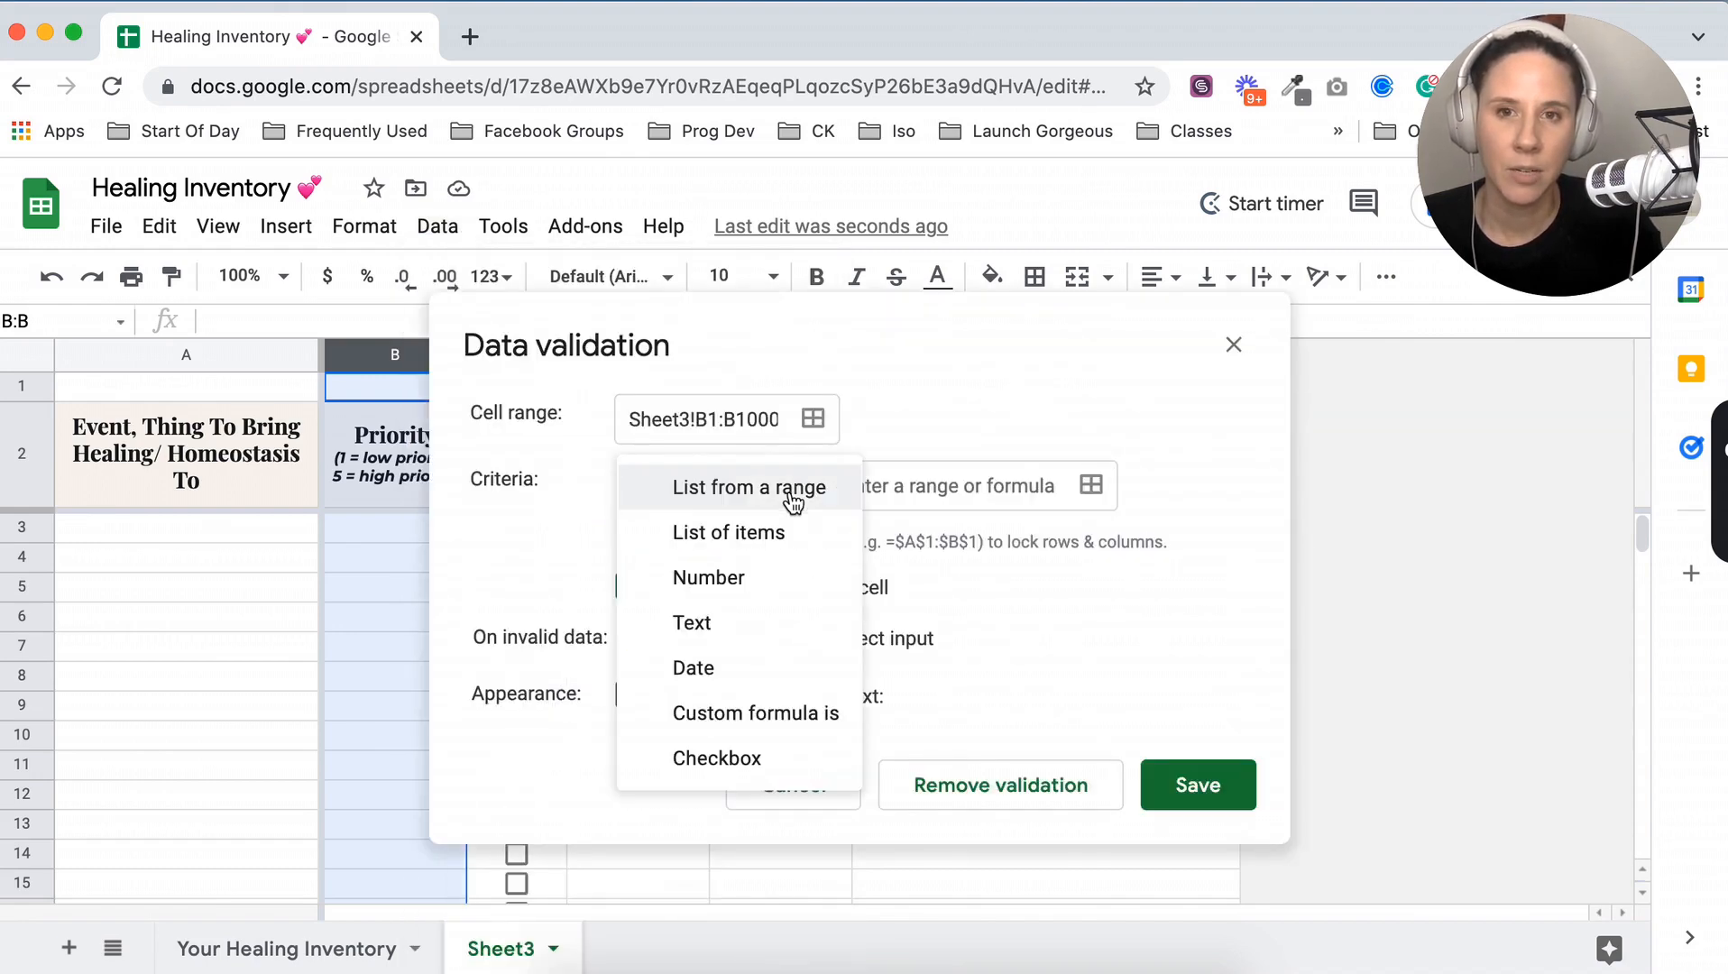
{"action": "left_click", "coordinate": [797, 533]}
{"action": "left_click", "coordinate": [859, 498]}
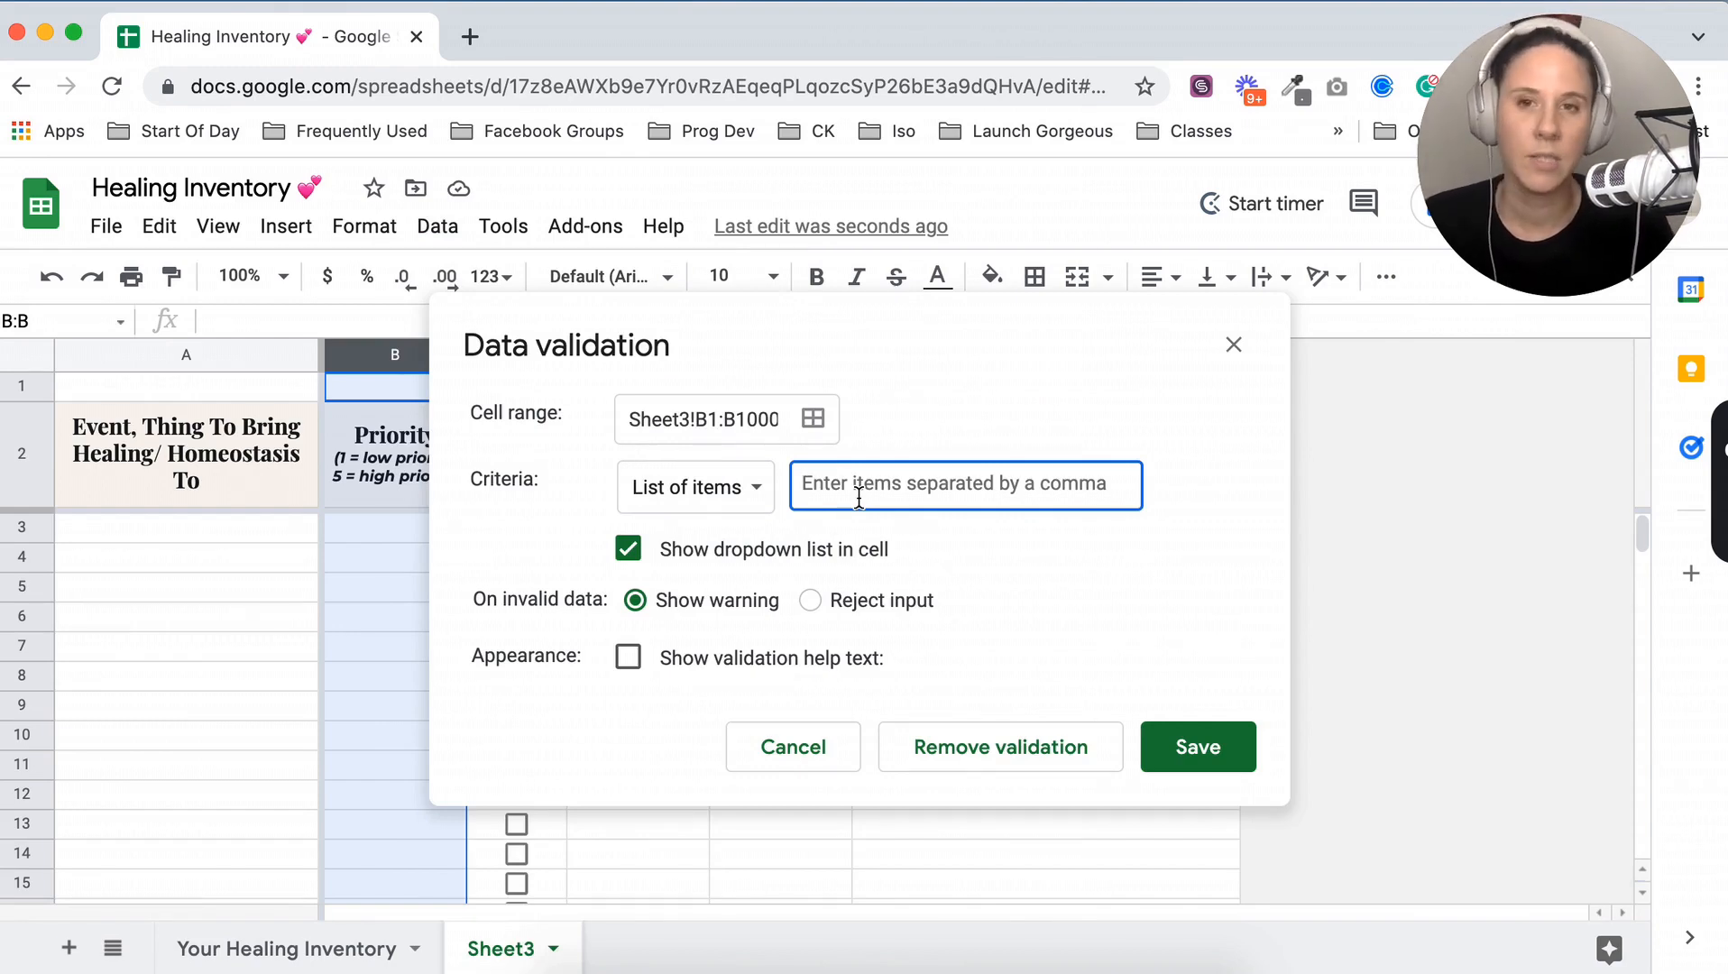
{"action": "type", "text": "1,2,3,4,5"}
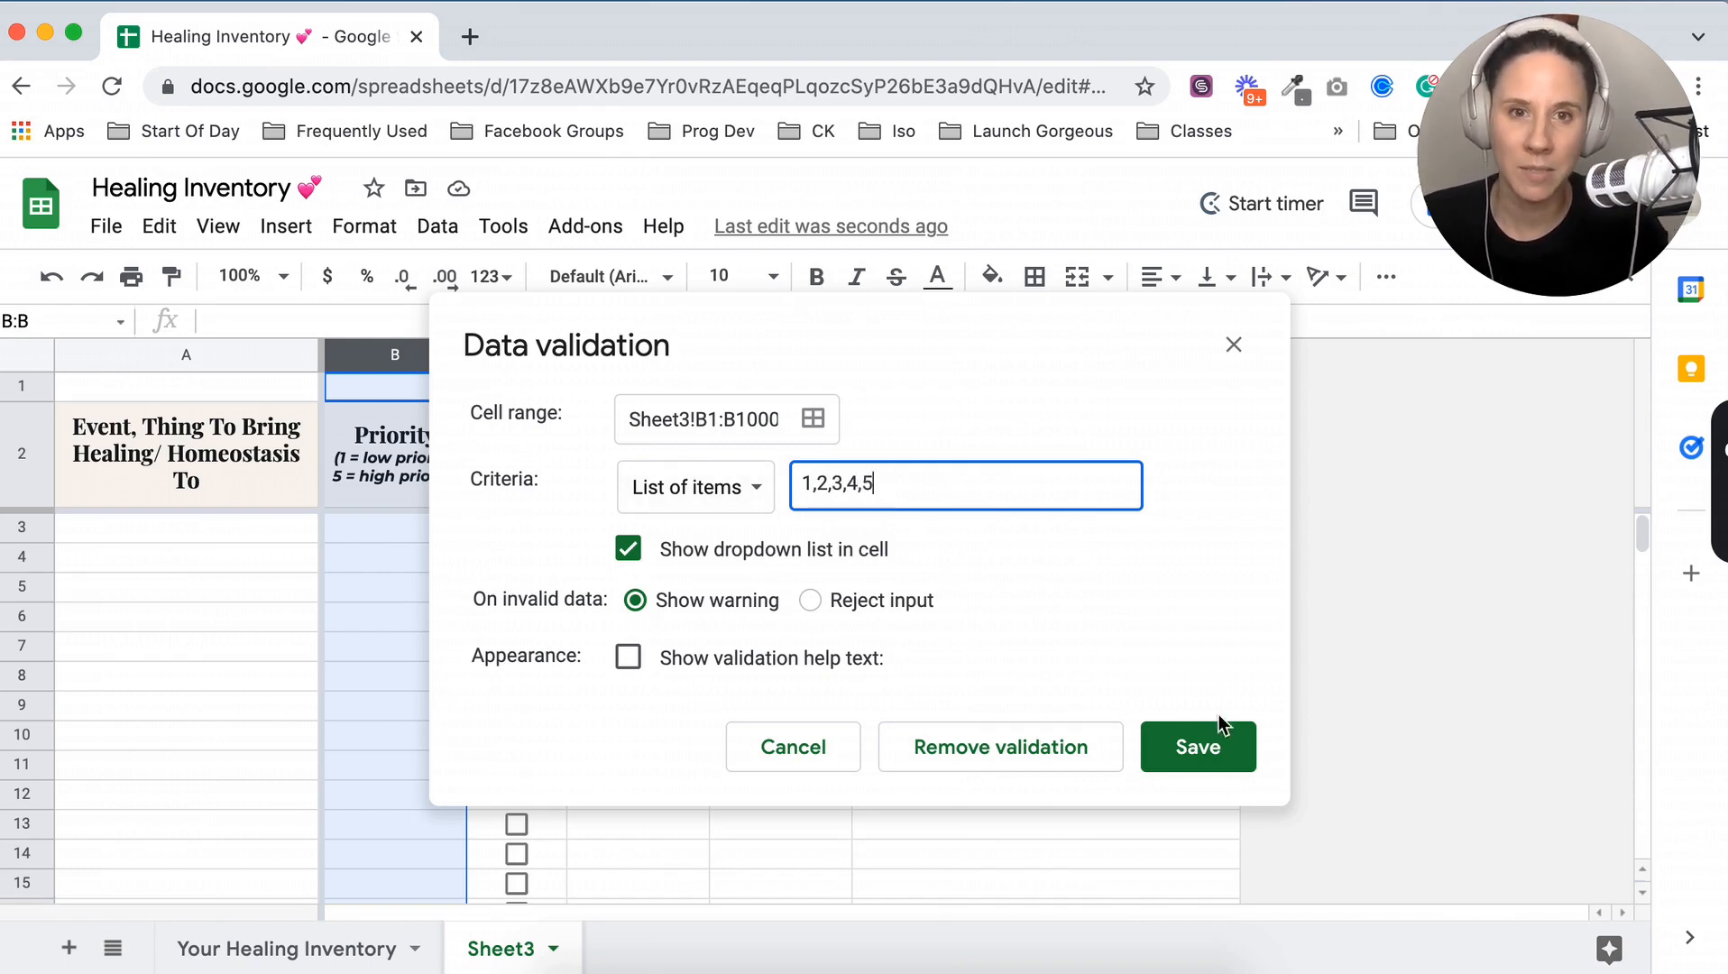
{"action": "left_click", "coordinate": [1216, 749]}
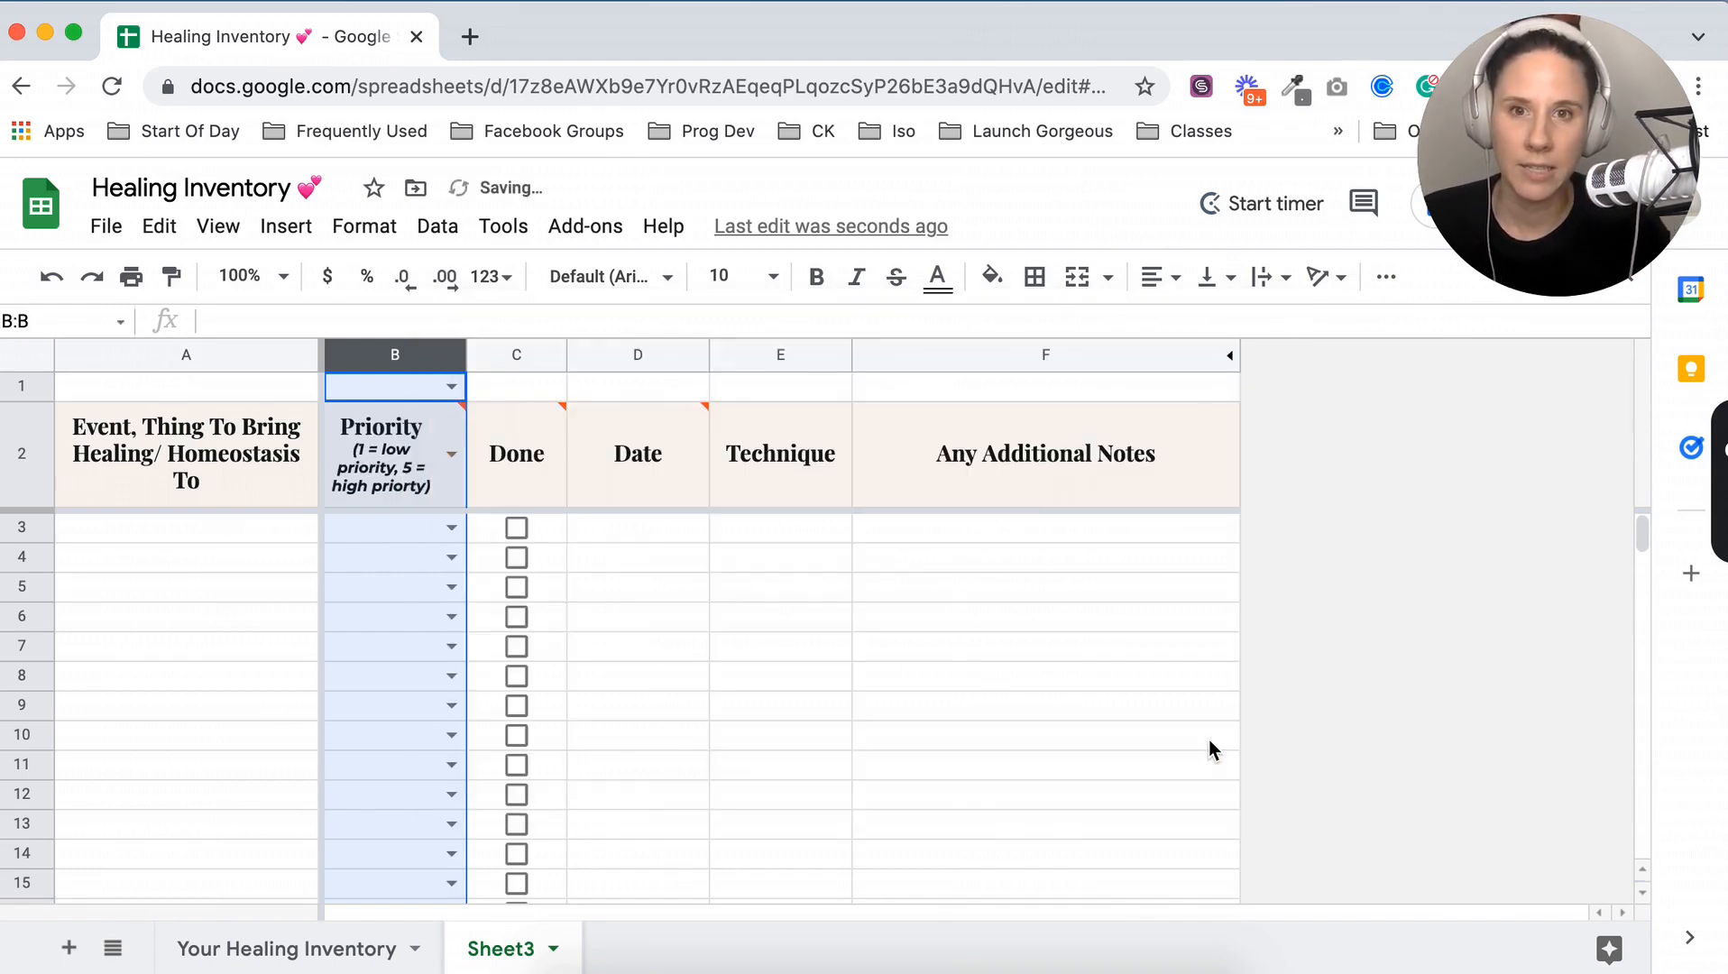
Check the Priority dropdown choices in cell B3 on Sheet3
{"action": "left_click", "coordinate": [1064, 706]}
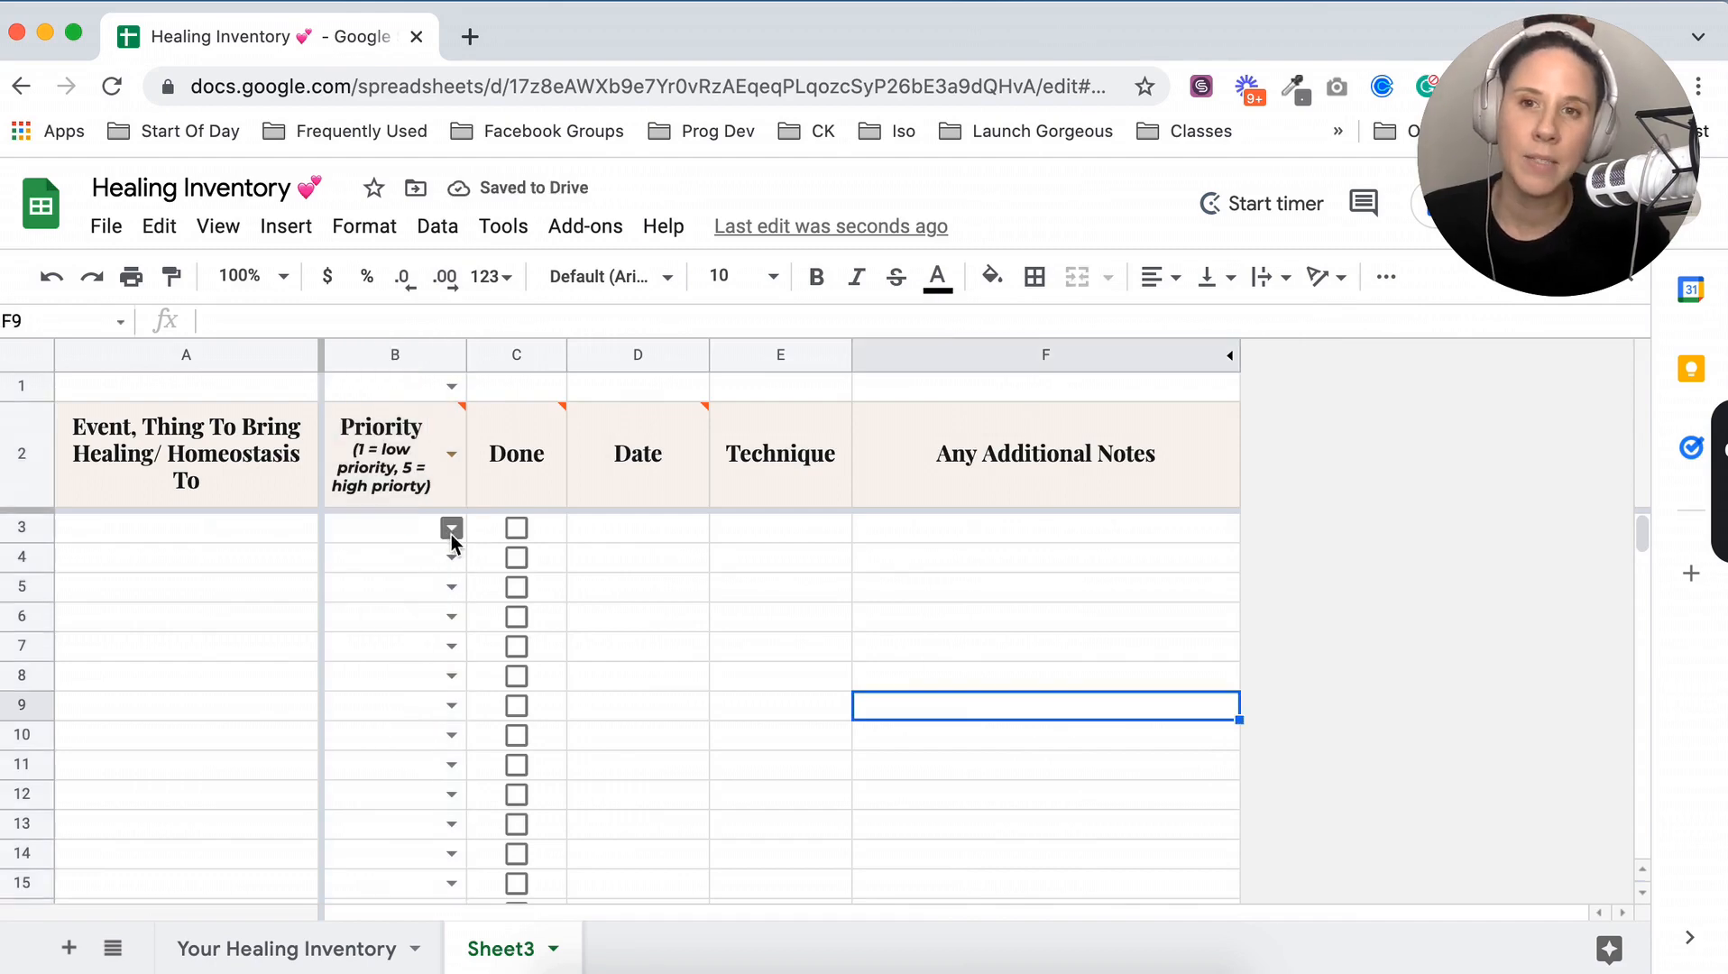
{"action": "left_click", "coordinate": [451, 528]}
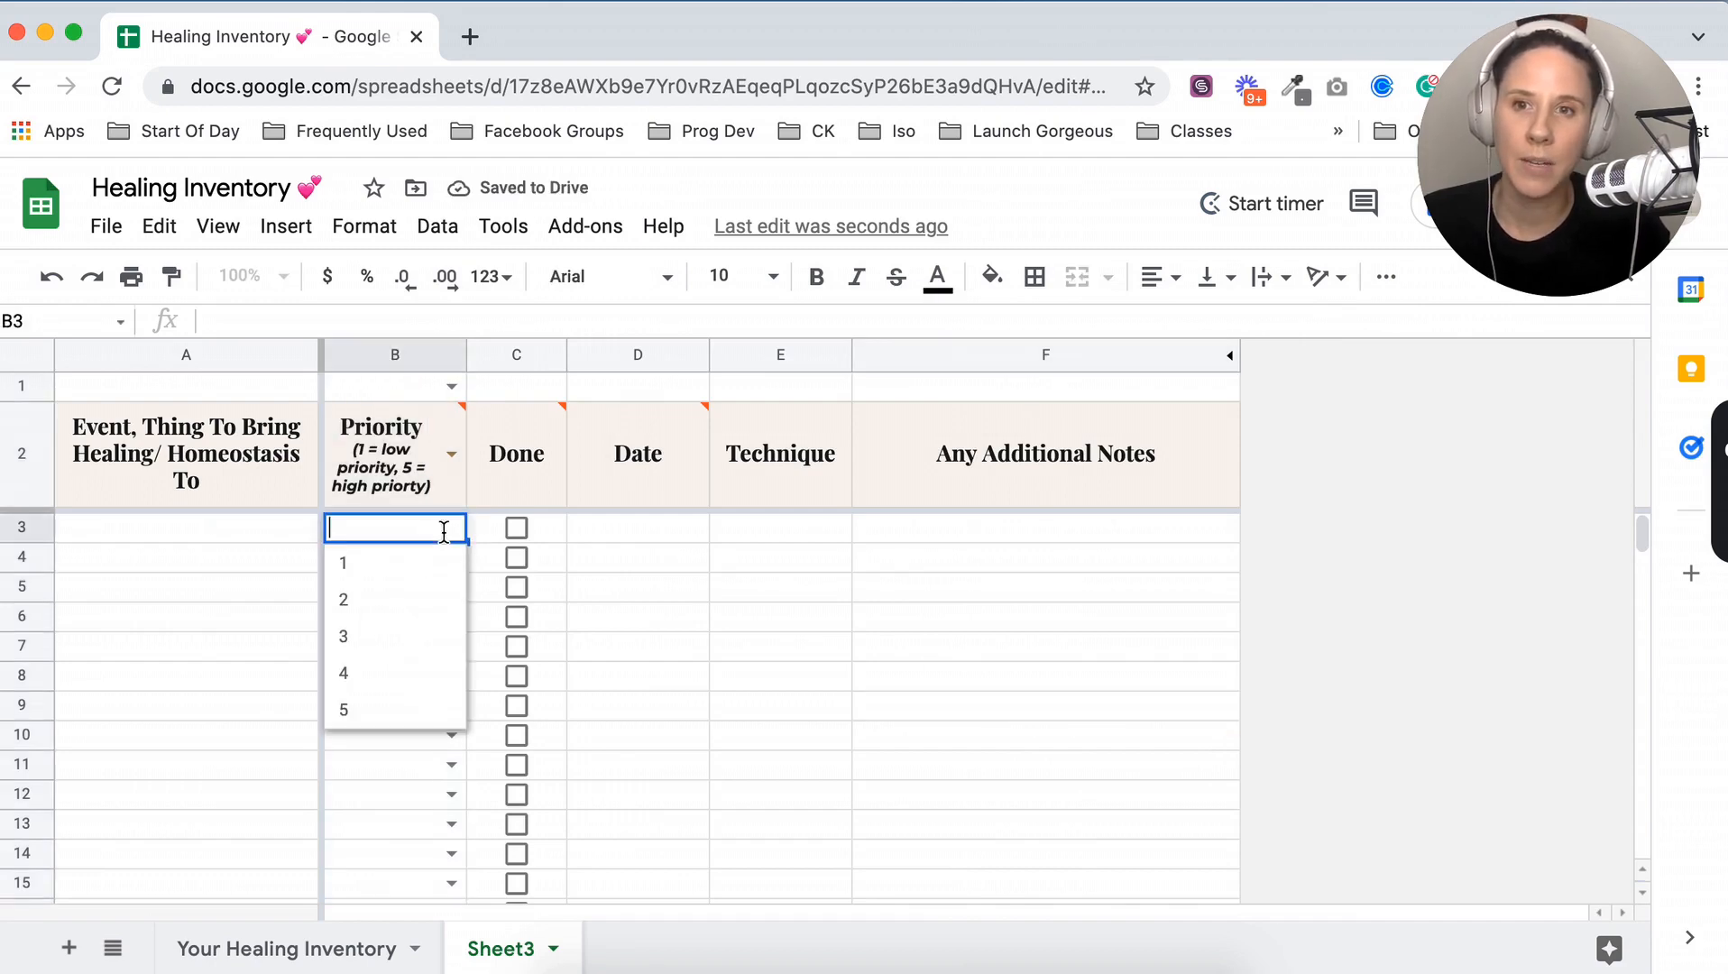
{"action": "left_click", "coordinate": [682, 628]}
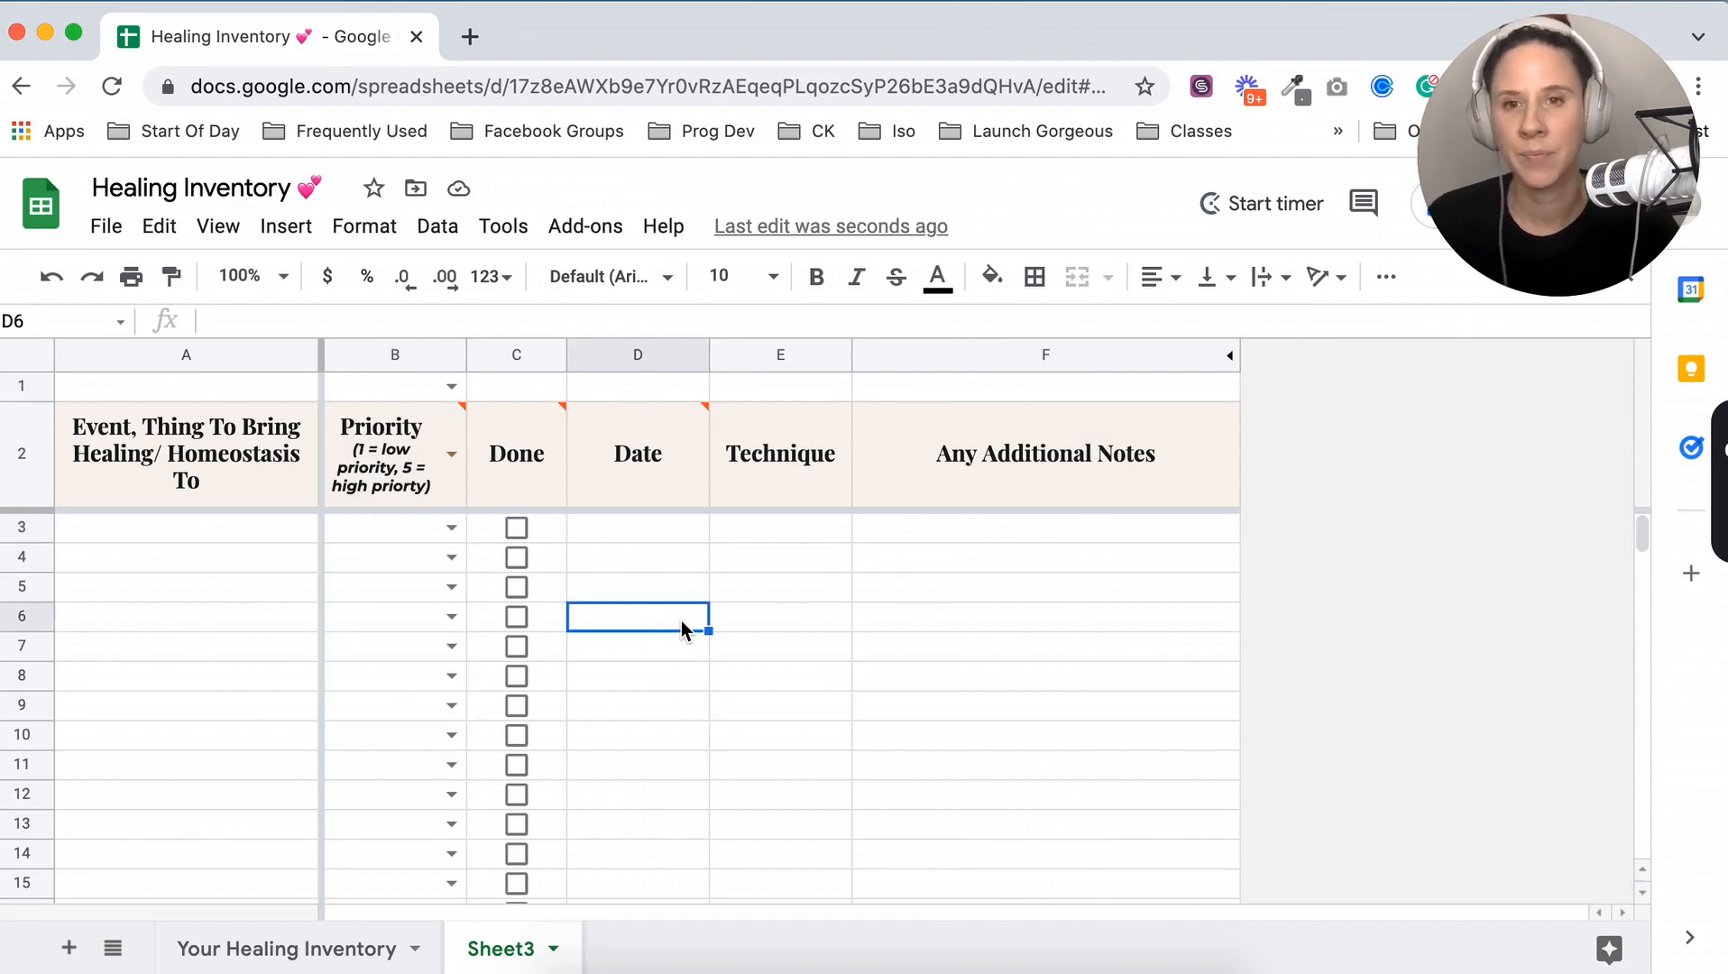
Try Soul Retrieval as the technique for the Things row on Your Healing Inventory, and clear it again
{"action": "left_click", "coordinate": [781, 530]}
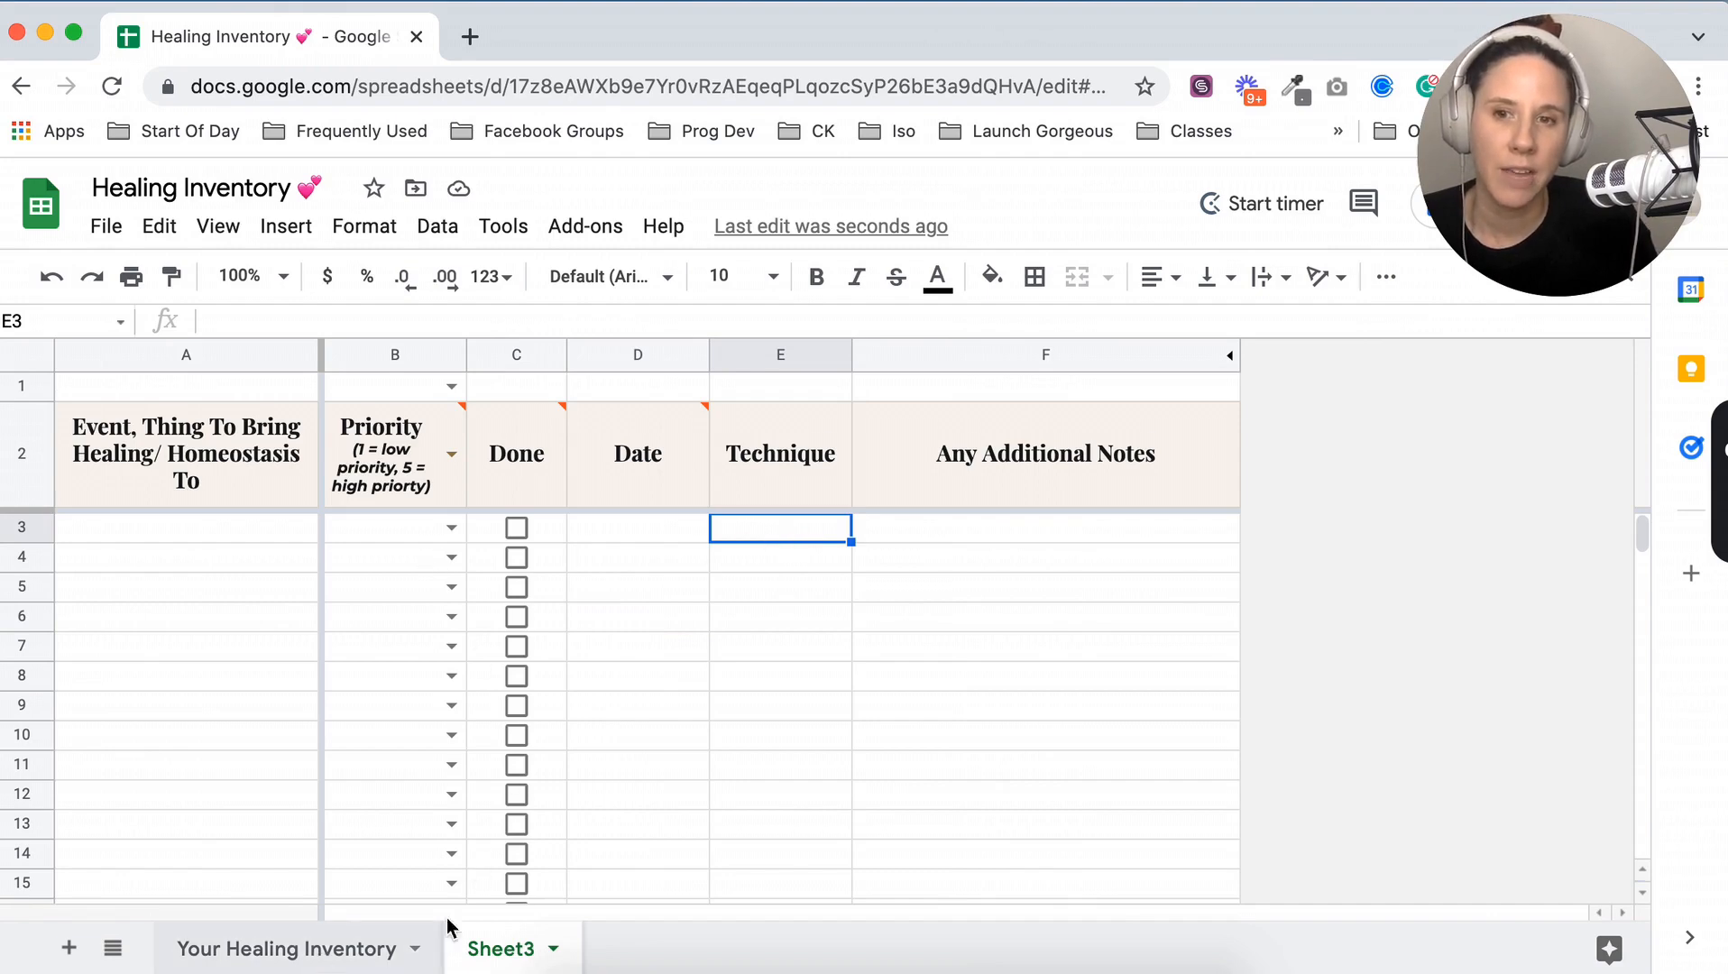
{"action": "left_click", "coordinate": [369, 935]}
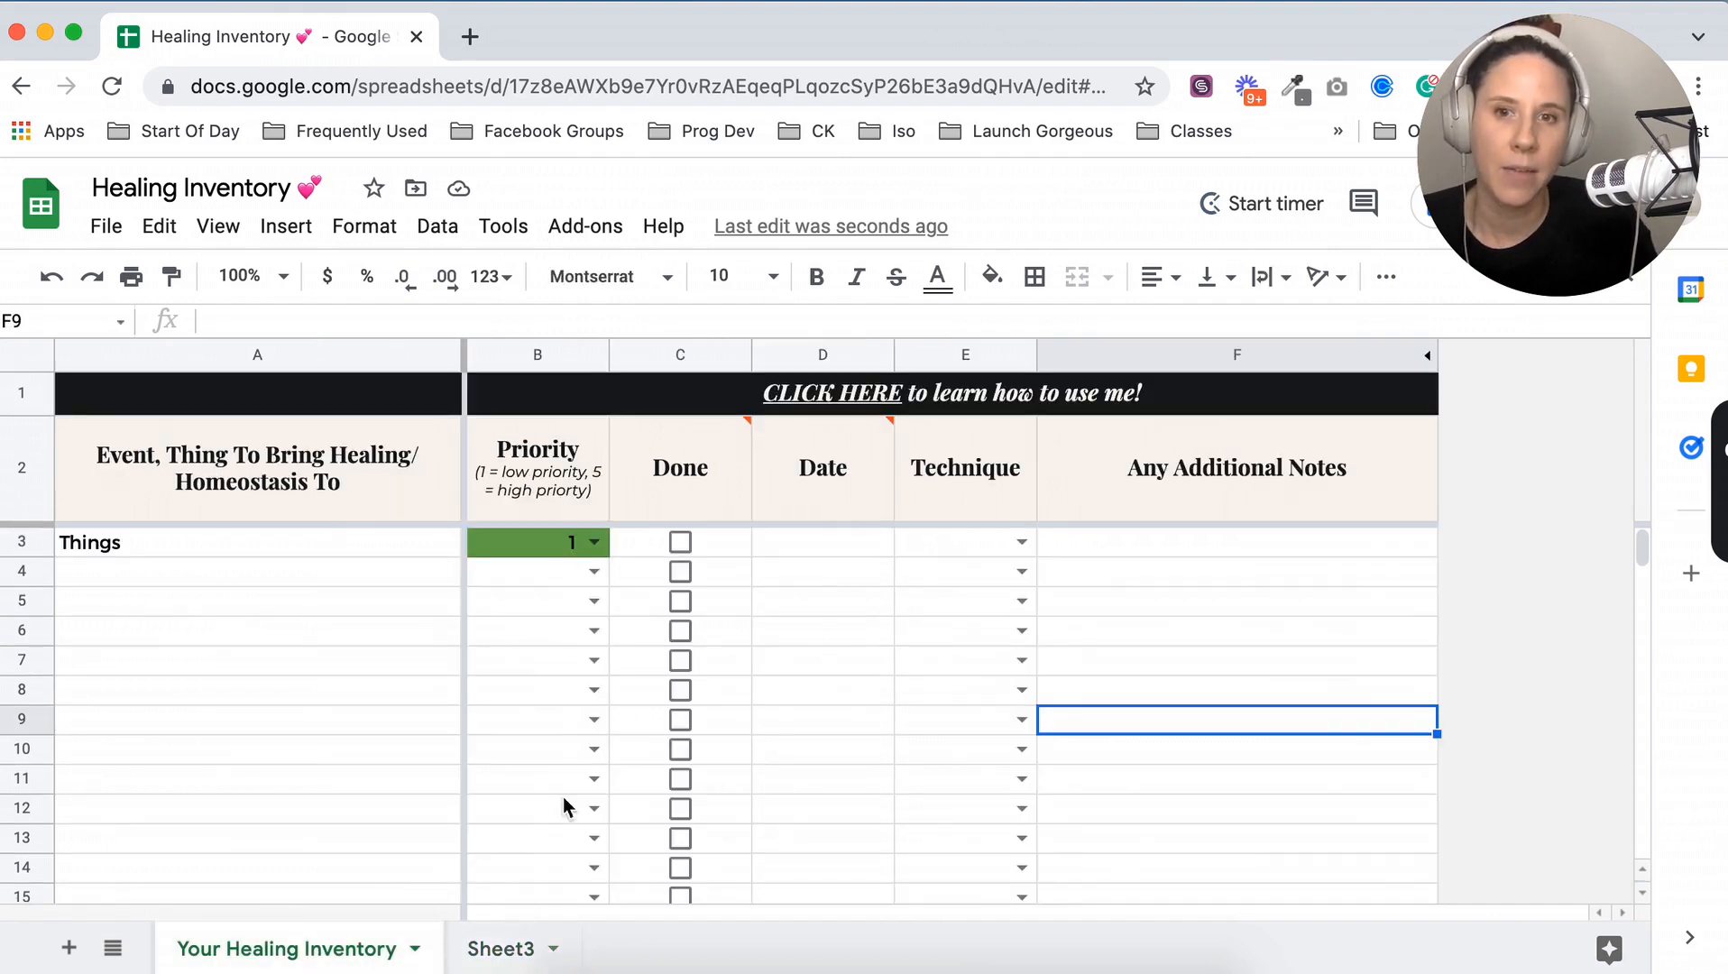
{"action": "left_click", "coordinate": [1021, 542]}
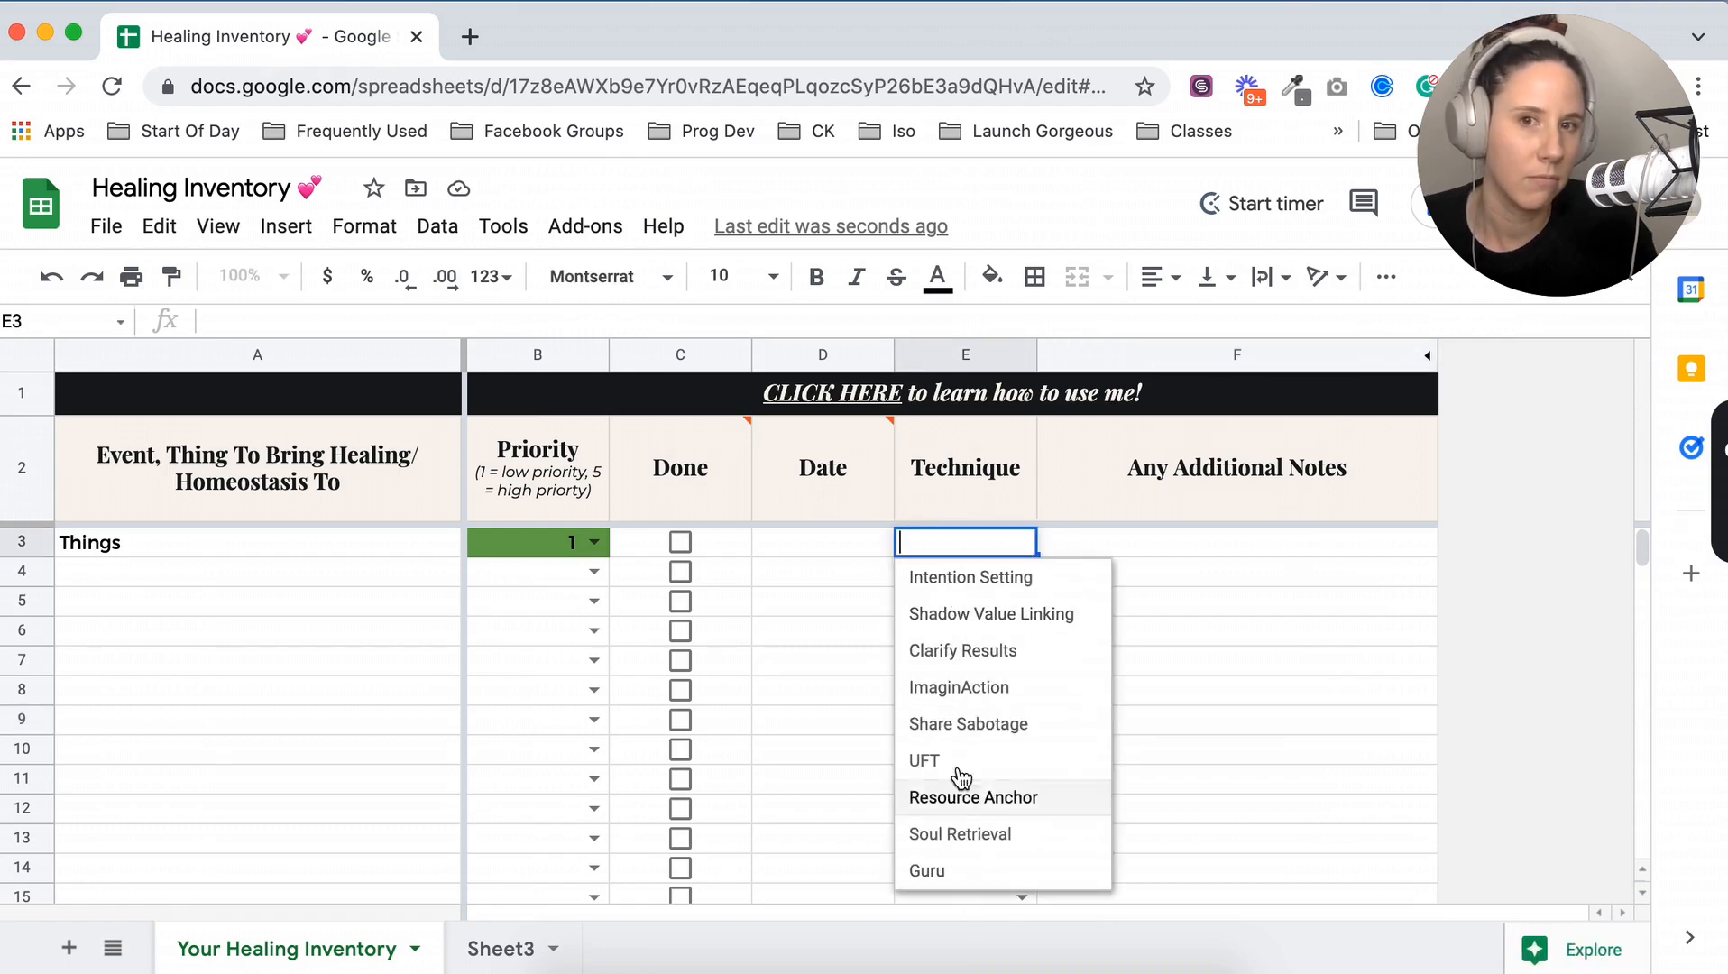
{"action": "left_click", "coordinate": [961, 836]}
{"action": "left_click", "coordinate": [1127, 649]}
{"action": "left_click", "coordinate": [910, 564]}
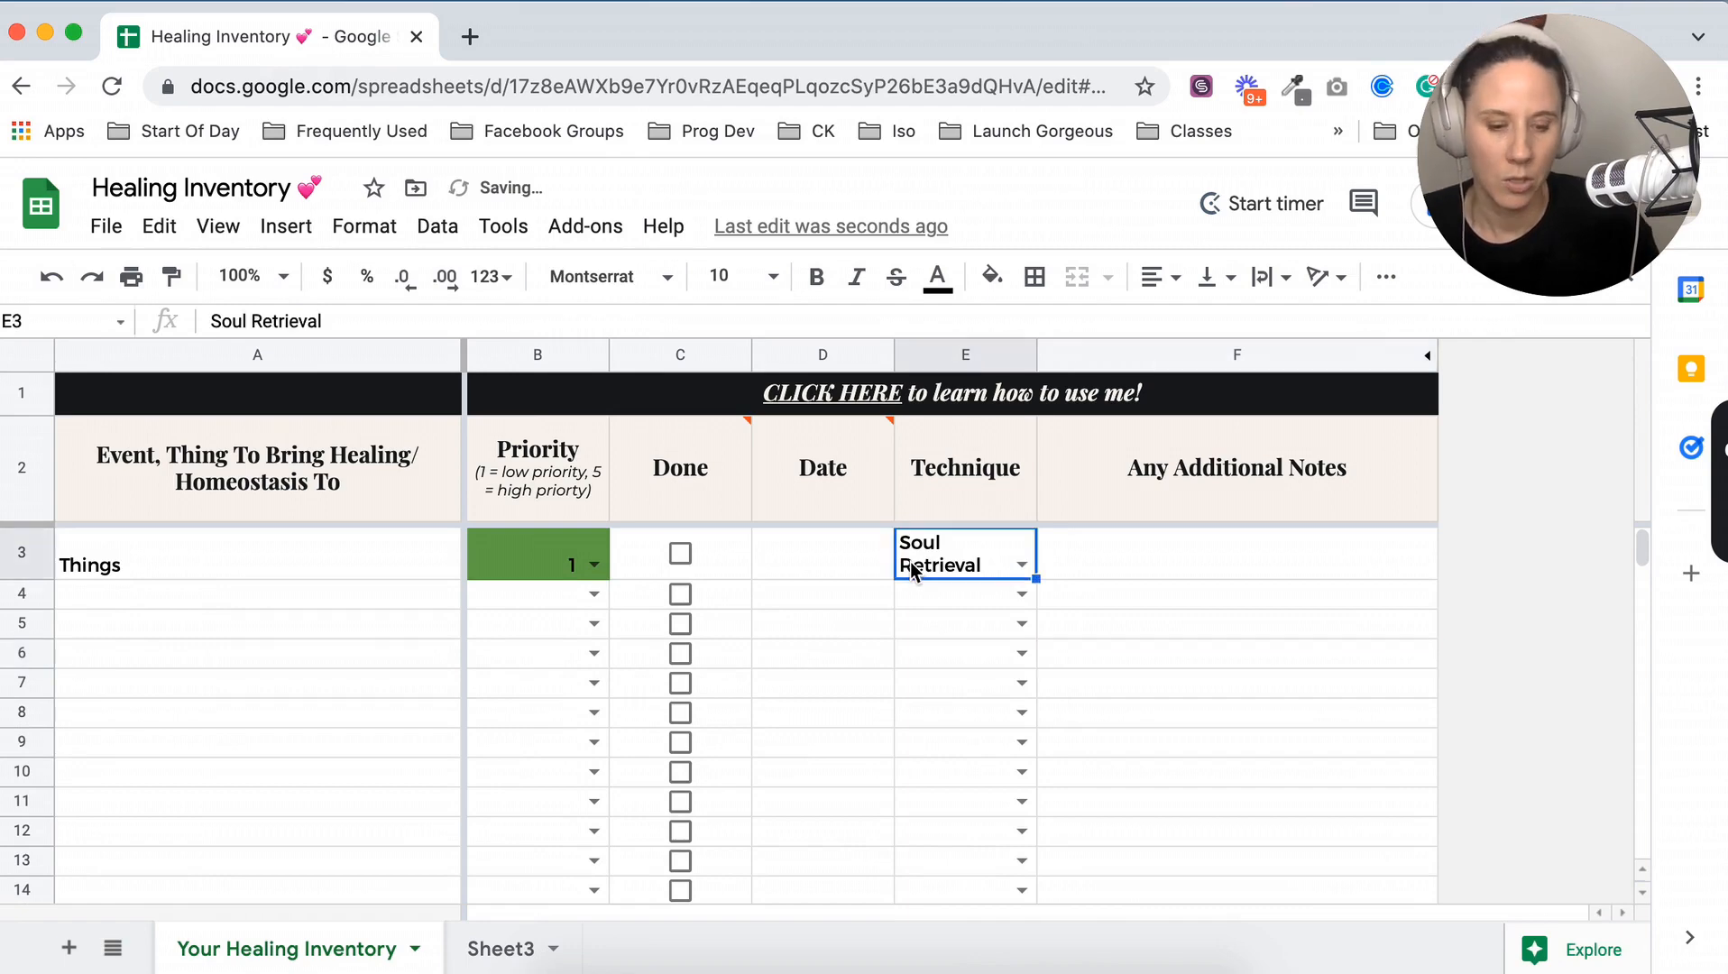
{"action": "key", "text": "Delete"}
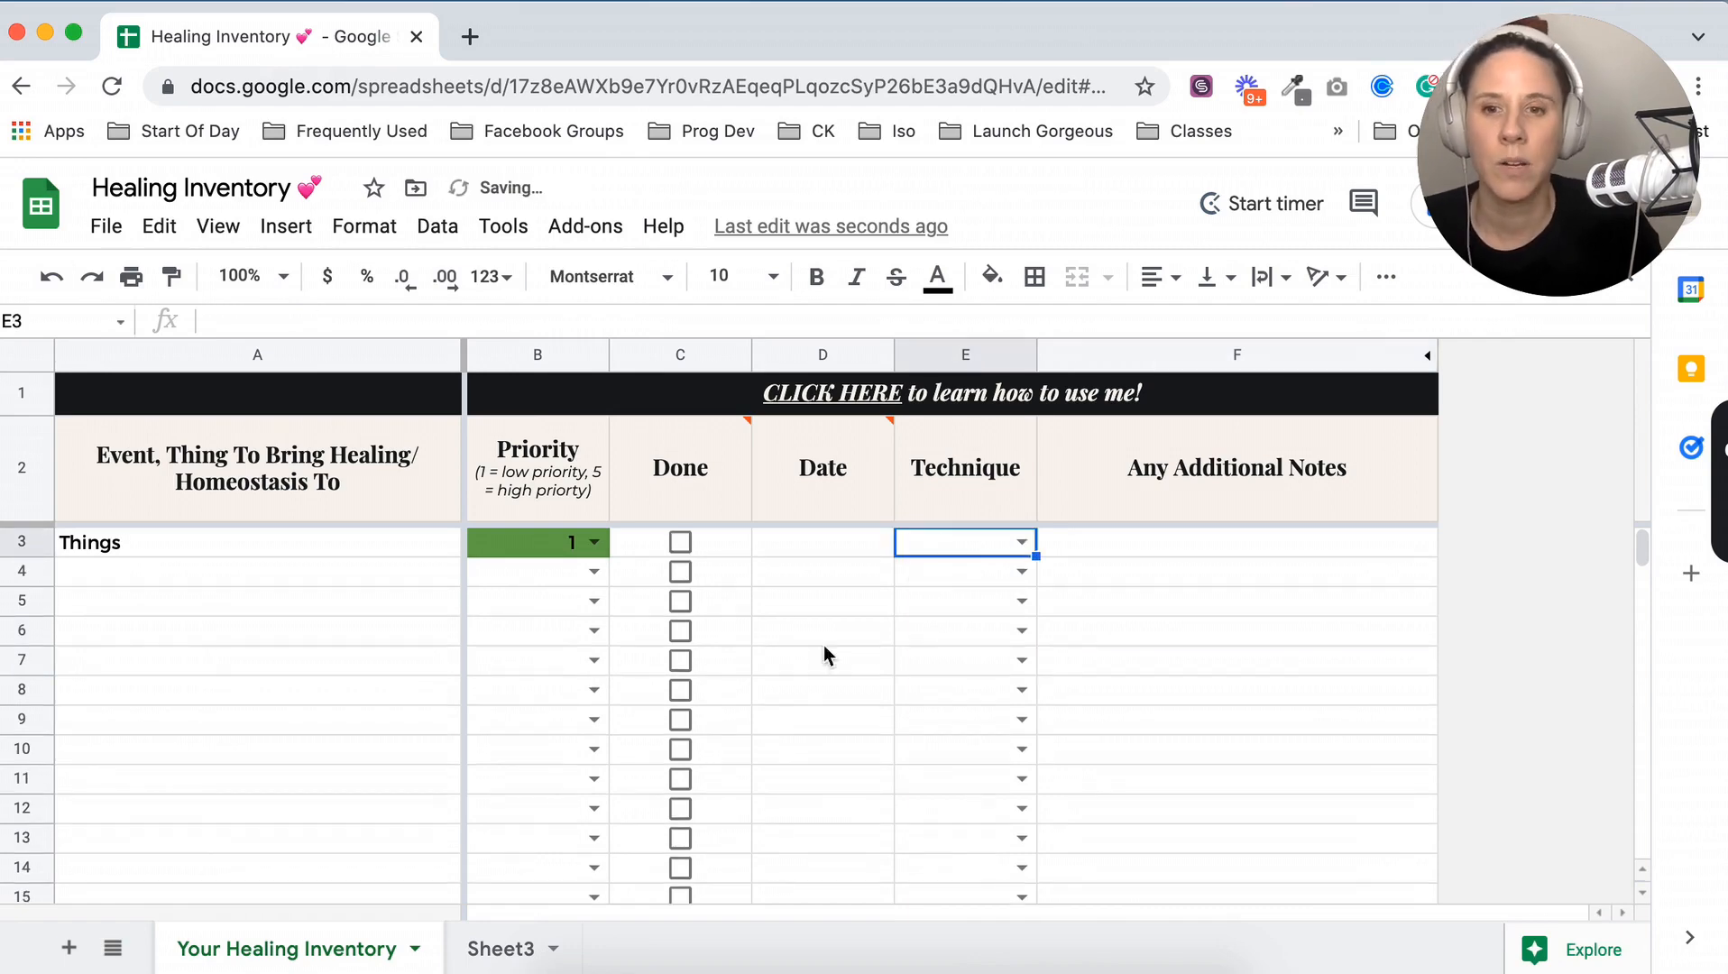
Return to Sheet3
{"action": "left_click", "coordinate": [505, 951]}
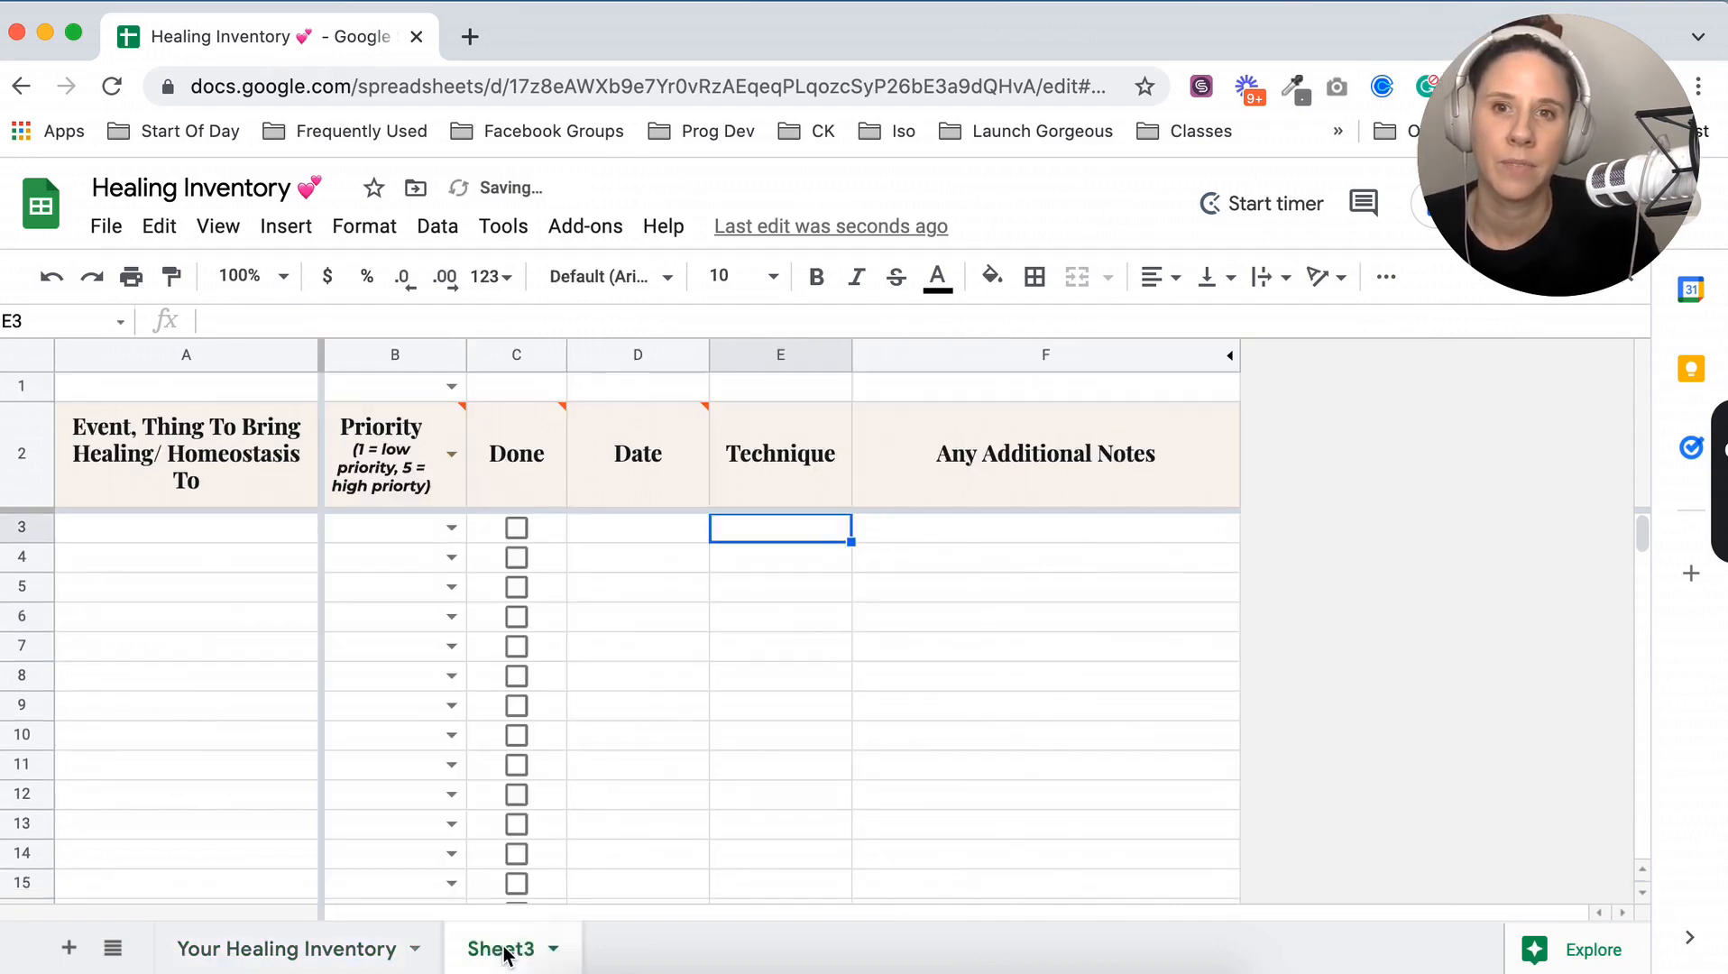
{"action": "left_click", "coordinate": [788, 359]}
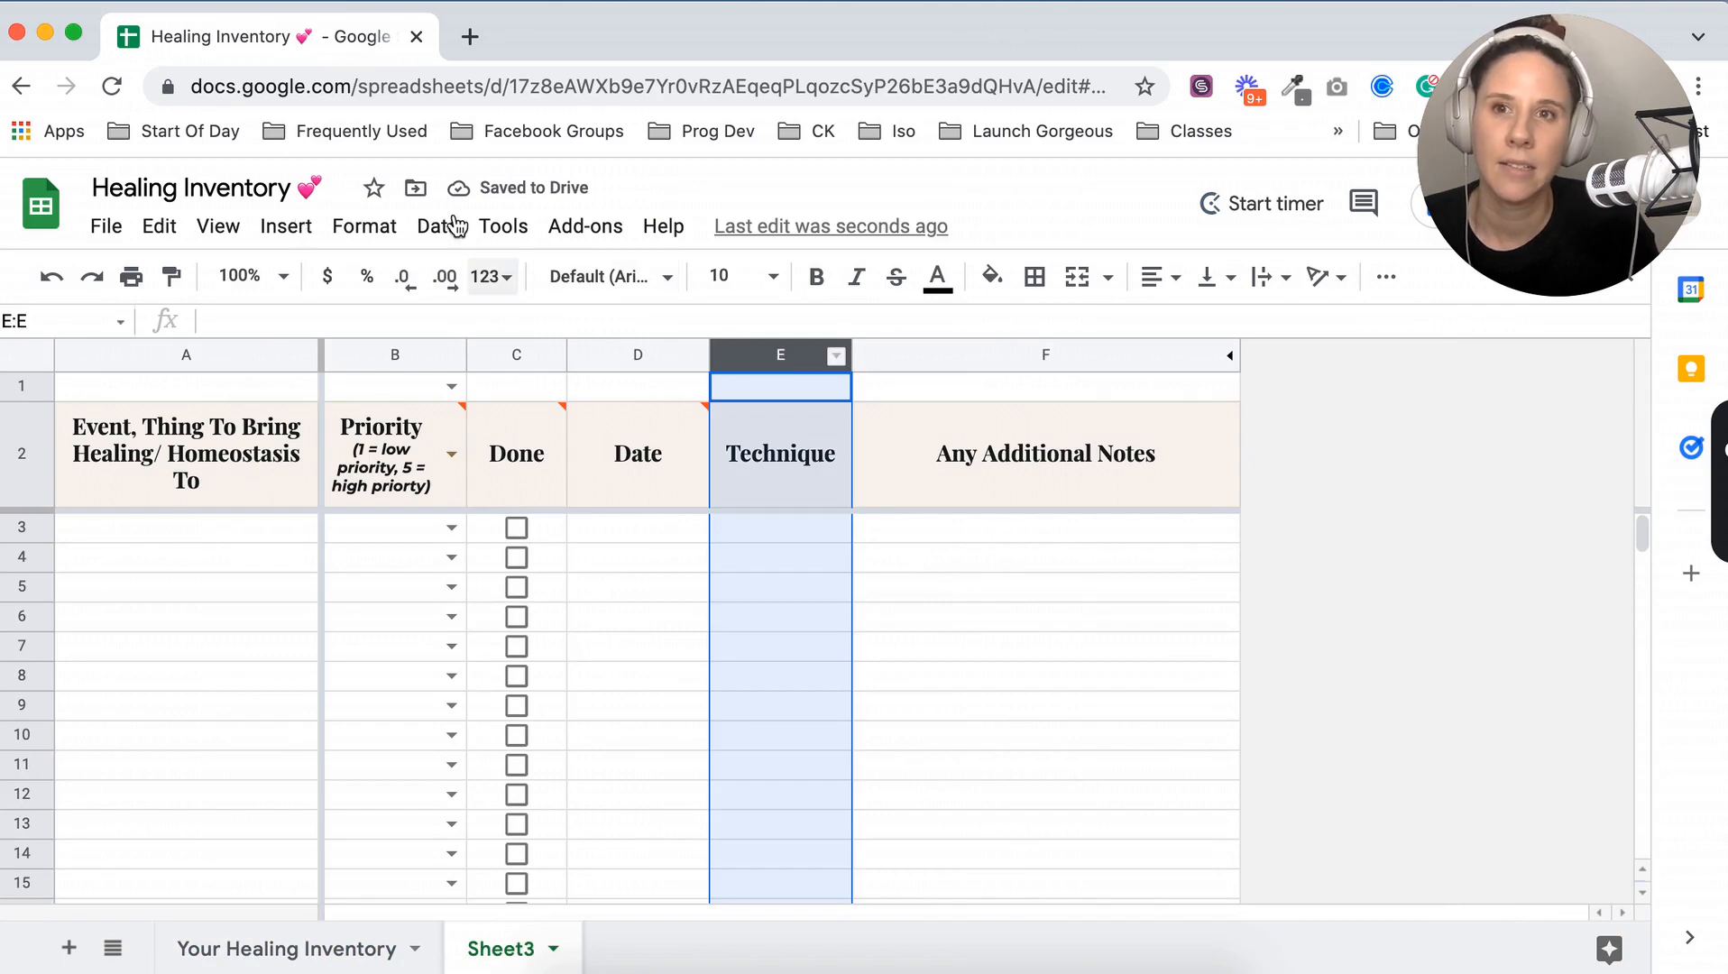
{"action": "left_click", "coordinate": [439, 229]}
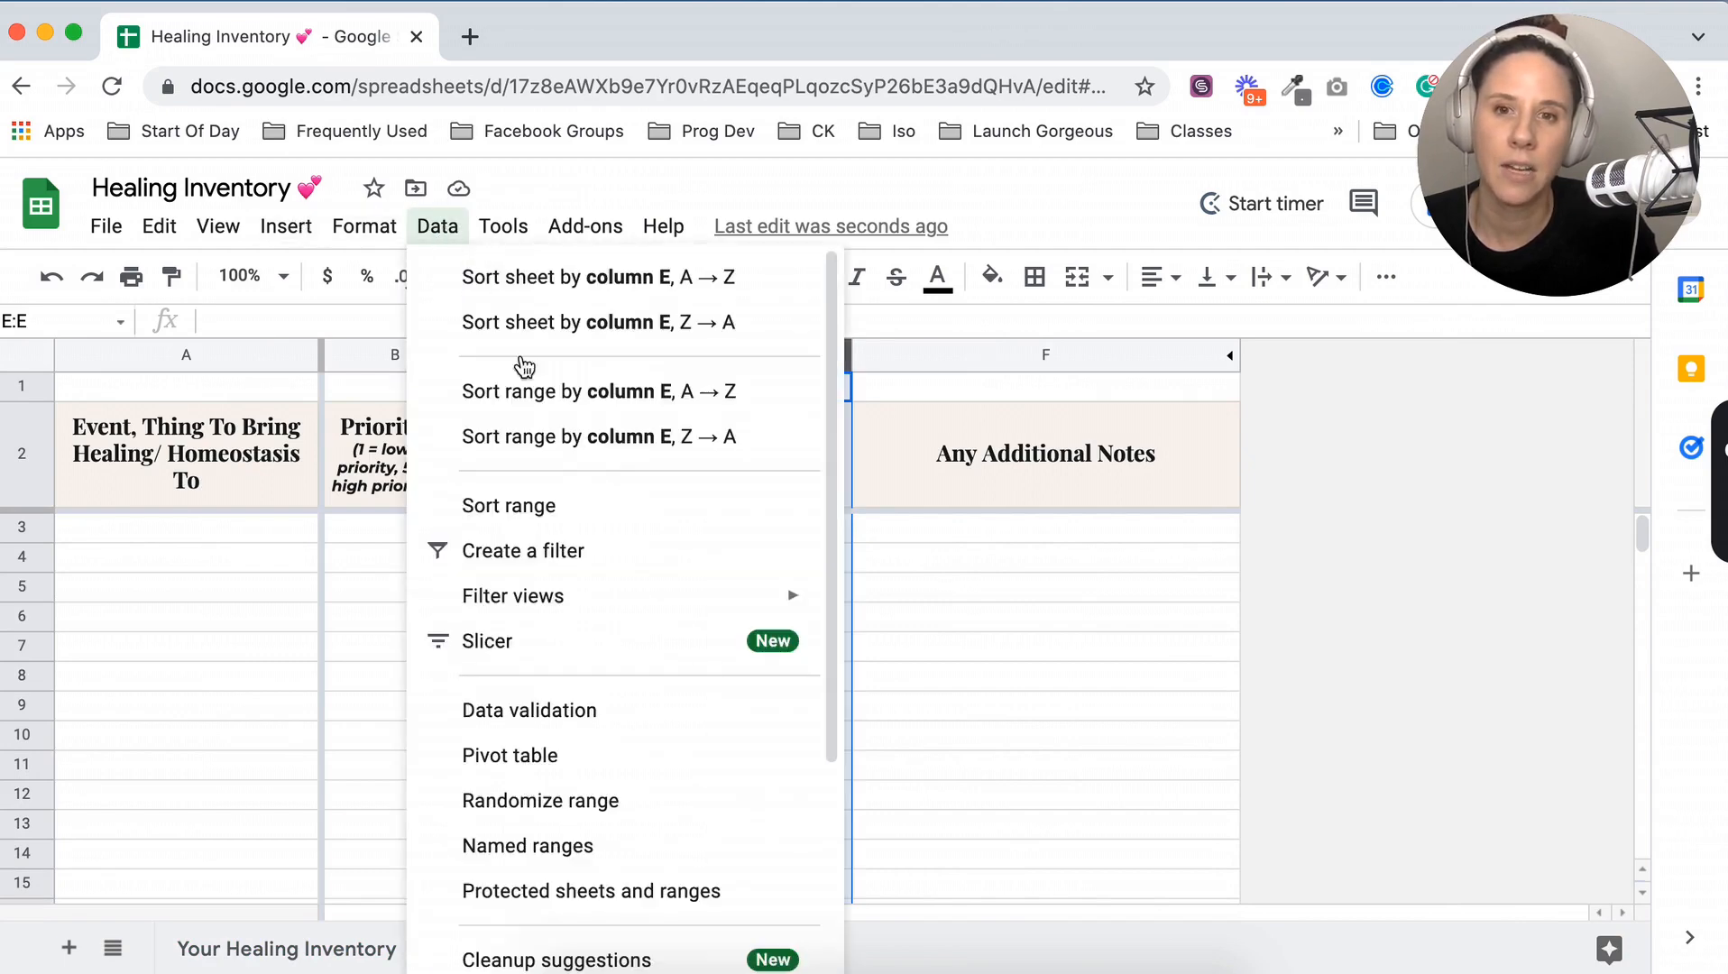
{"action": "left_click", "coordinate": [575, 709]}
{"action": "left_click", "coordinate": [752, 503]}
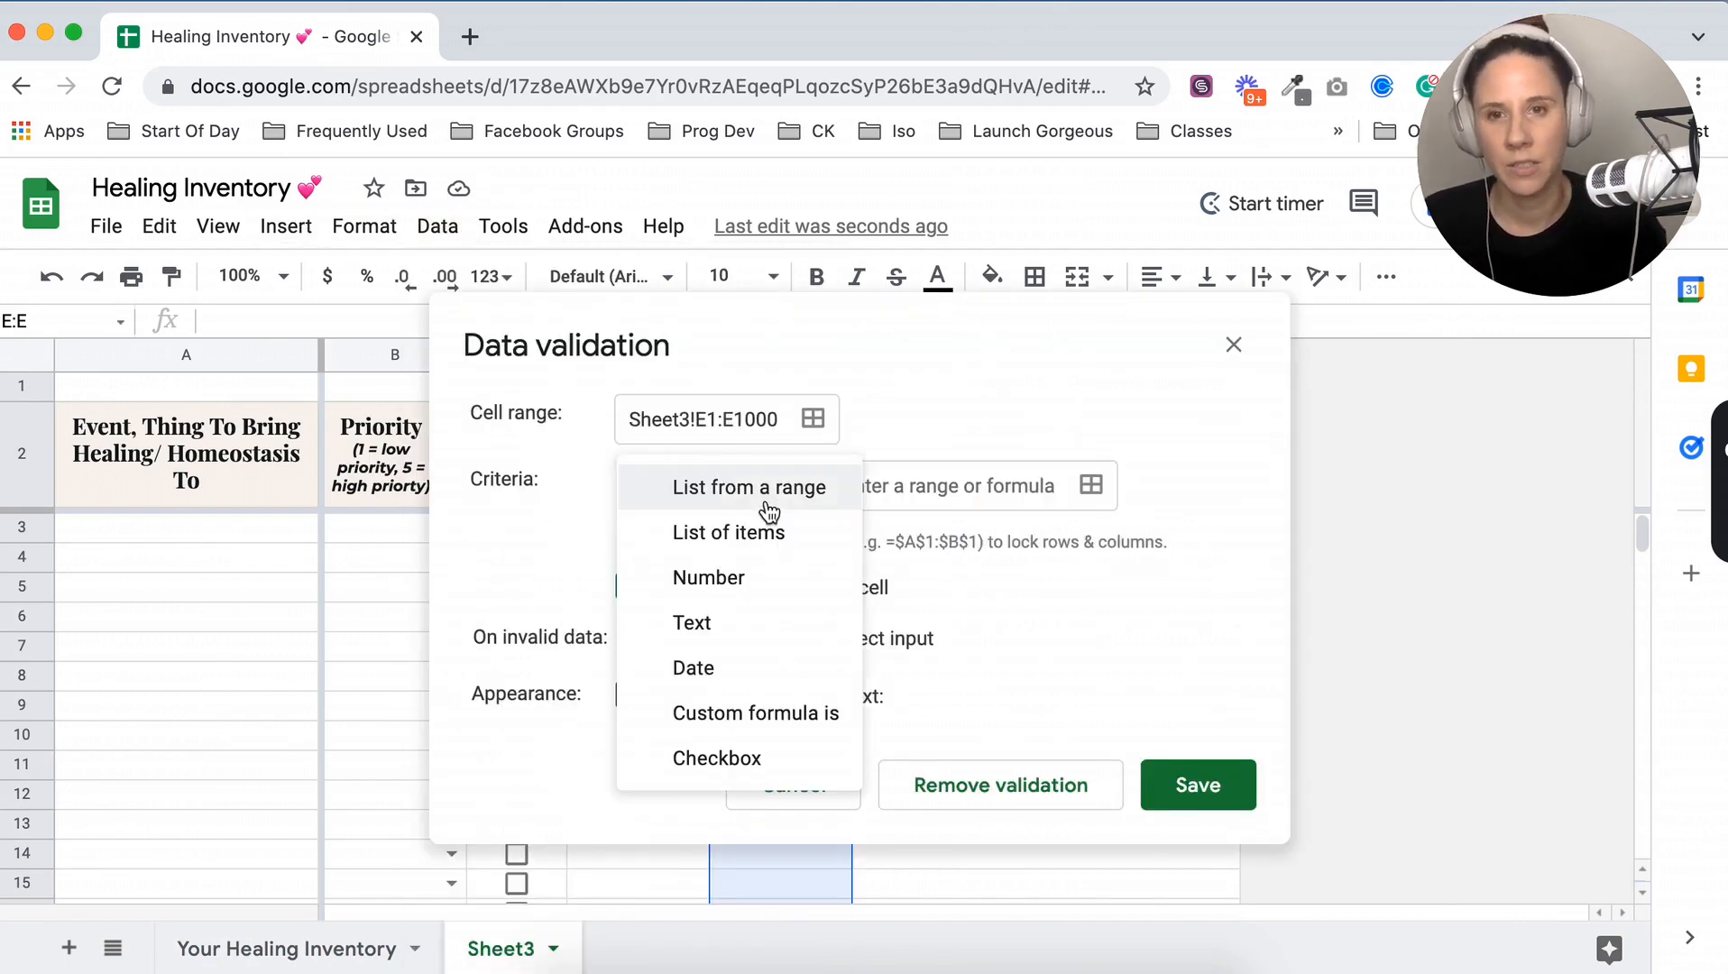
{"action": "left_click", "coordinate": [771, 528]}
{"action": "left_click", "coordinate": [881, 489]}
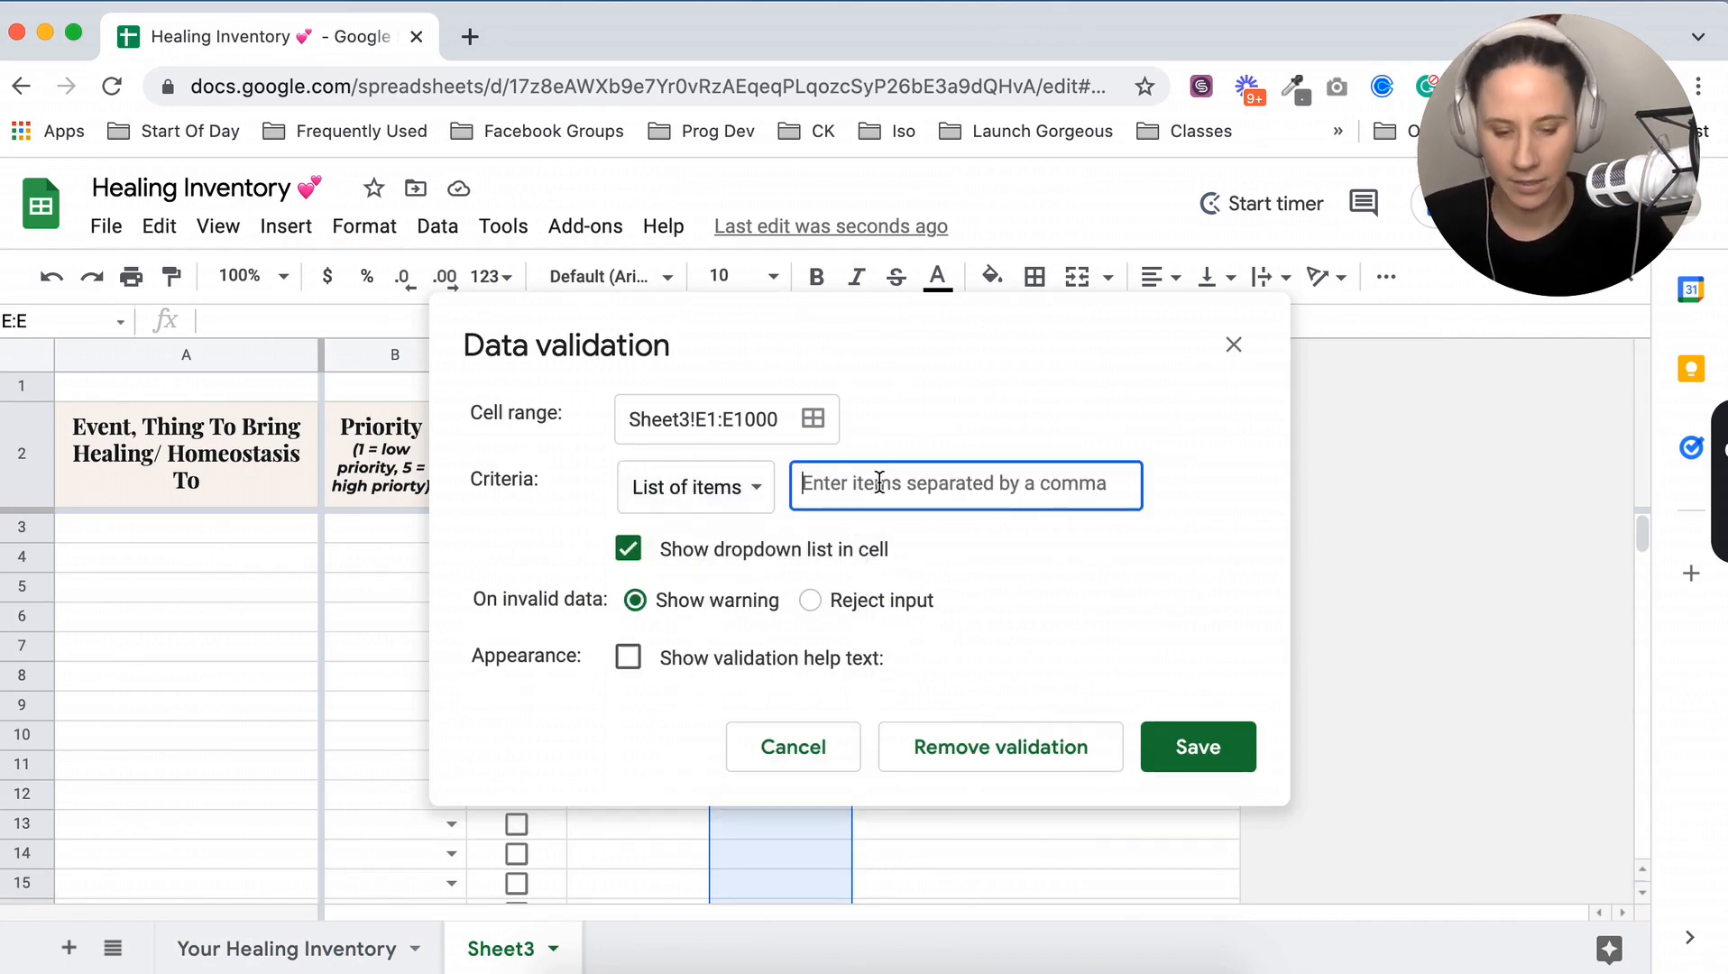
{"action": "type", "text": "Monkeys, Apples,"}
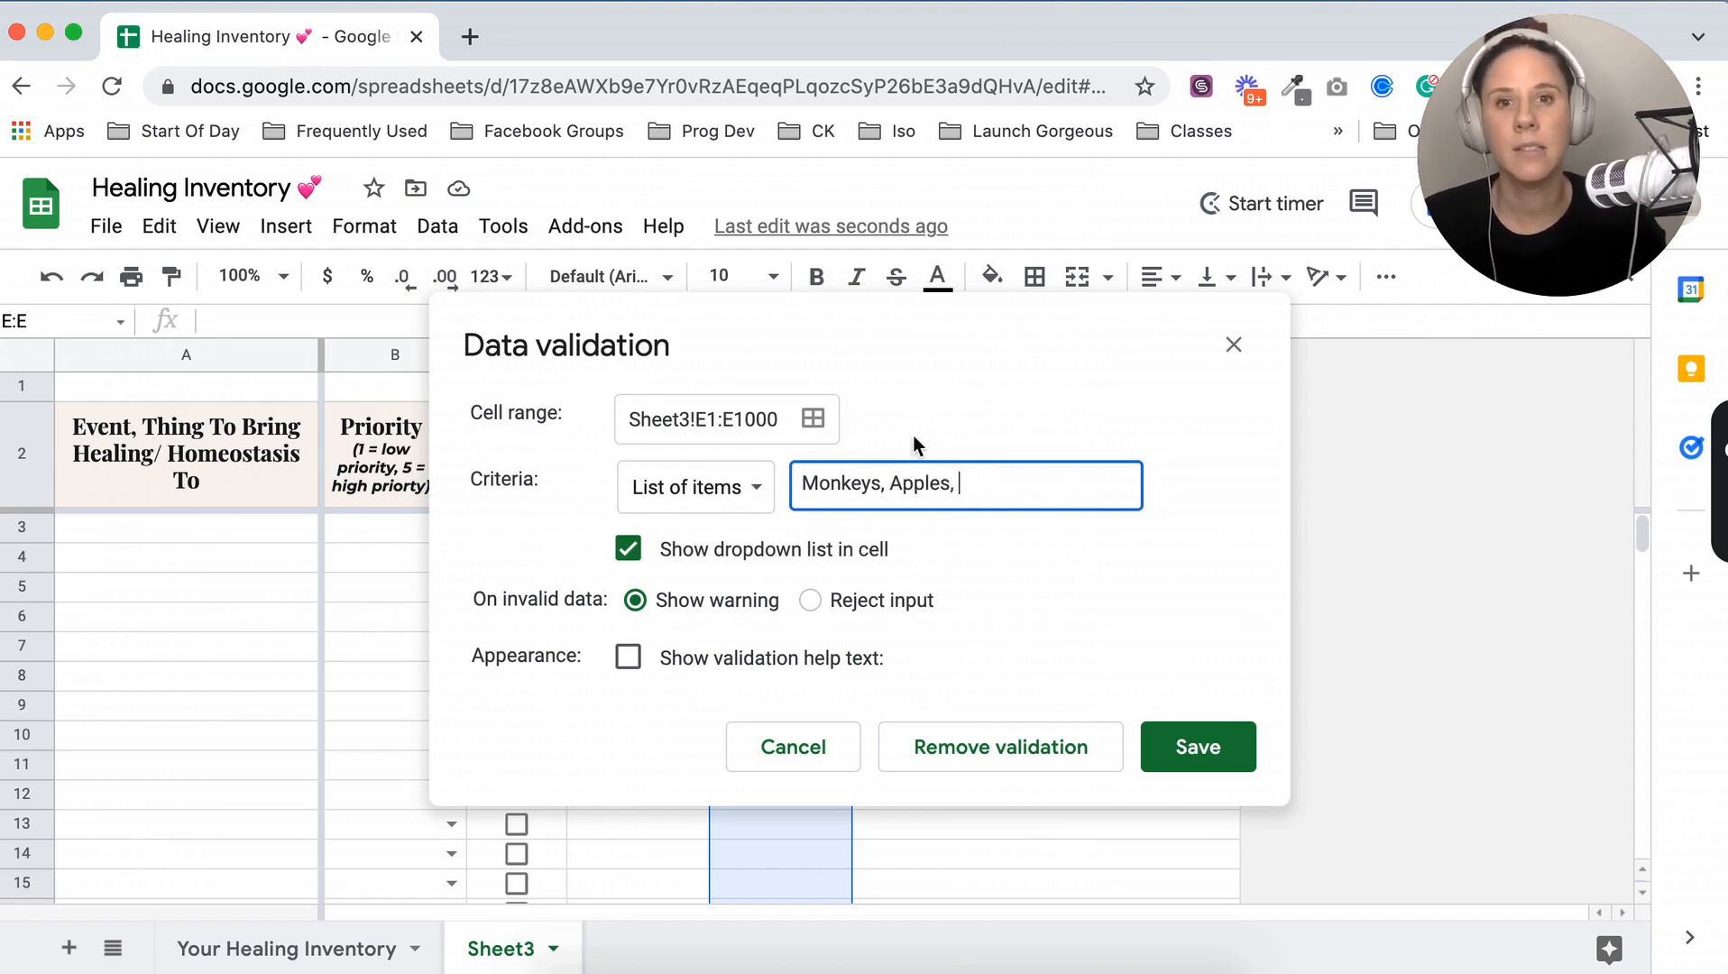
{"action": "left_click_drag", "start_coordinate": [983, 486], "coordinate": [773, 487]}
{"action": "key", "text": "BackSpace"}
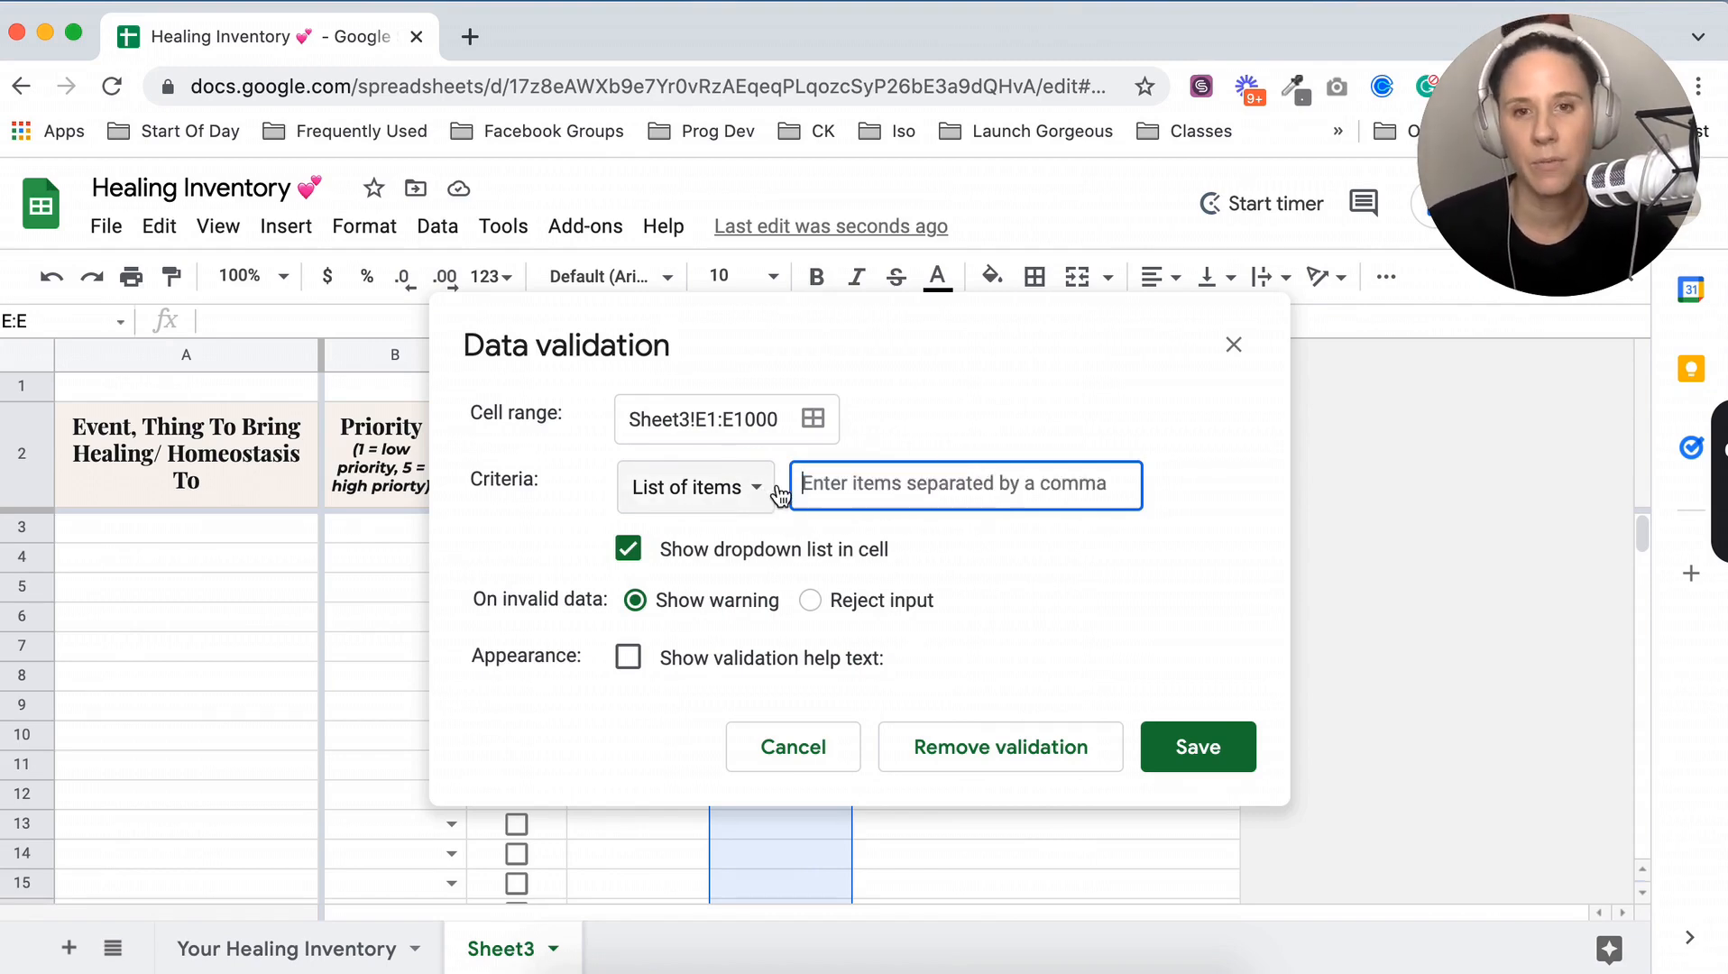
{"action": "left_click", "coordinate": [838, 764]}
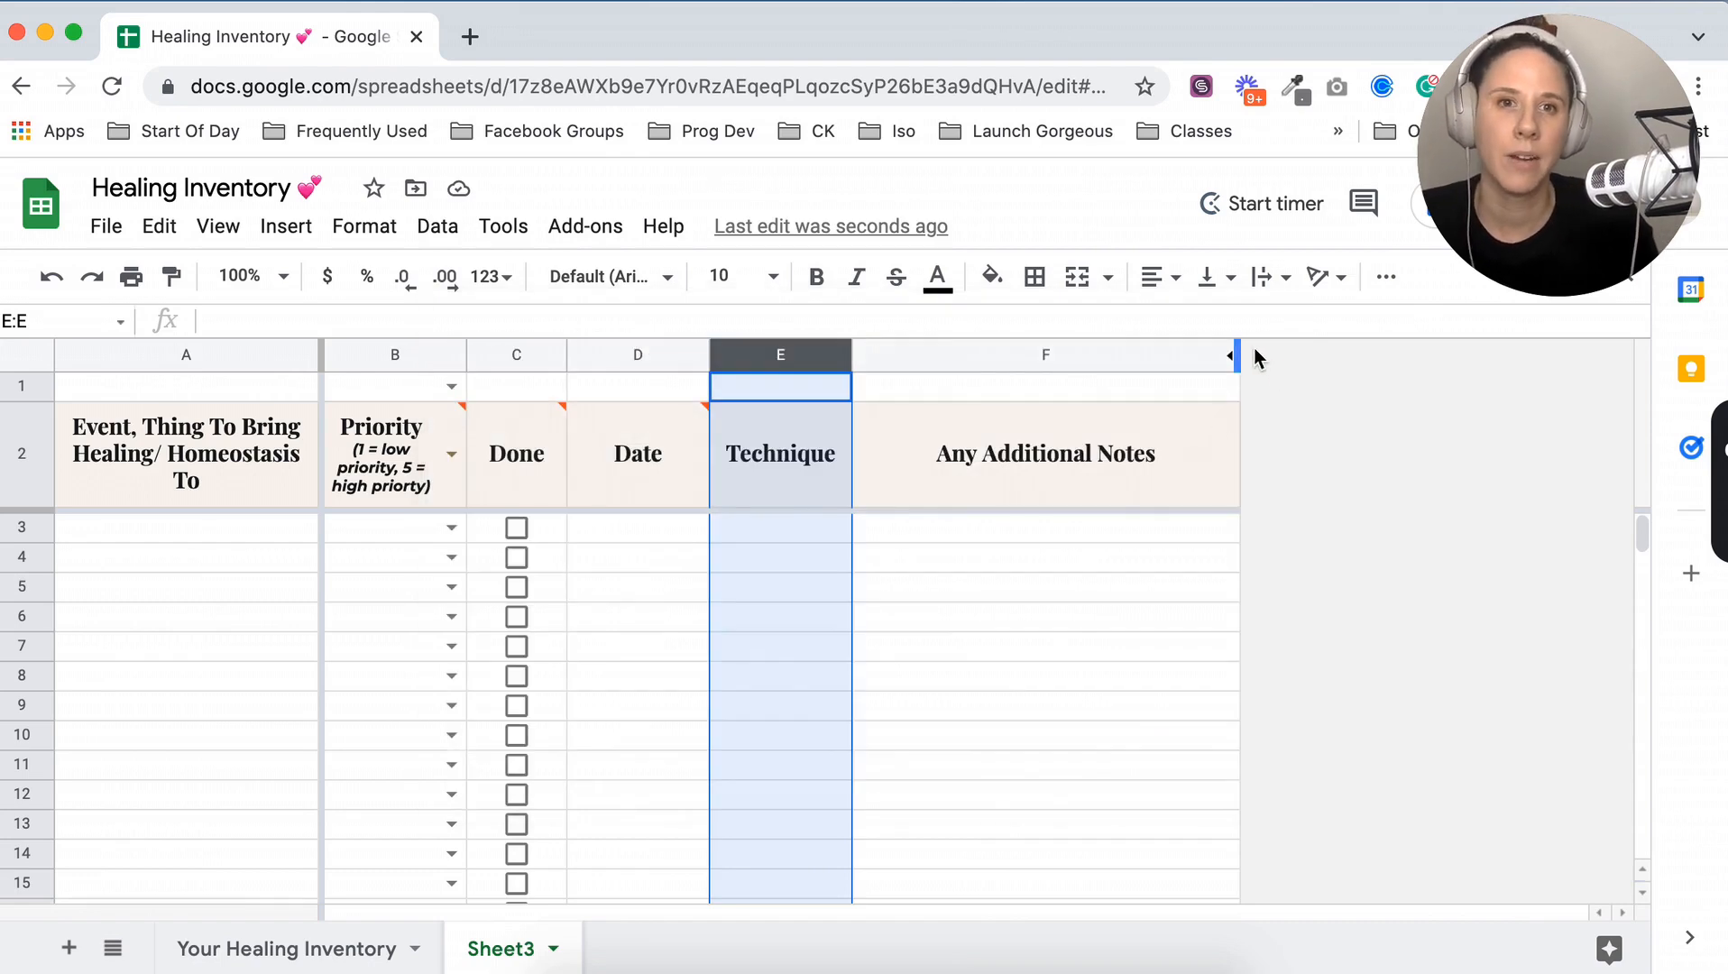
Try inserting one column before the Any Additional Notes column, and undo the insertion
{"action": "left_click", "coordinate": [1152, 358]}
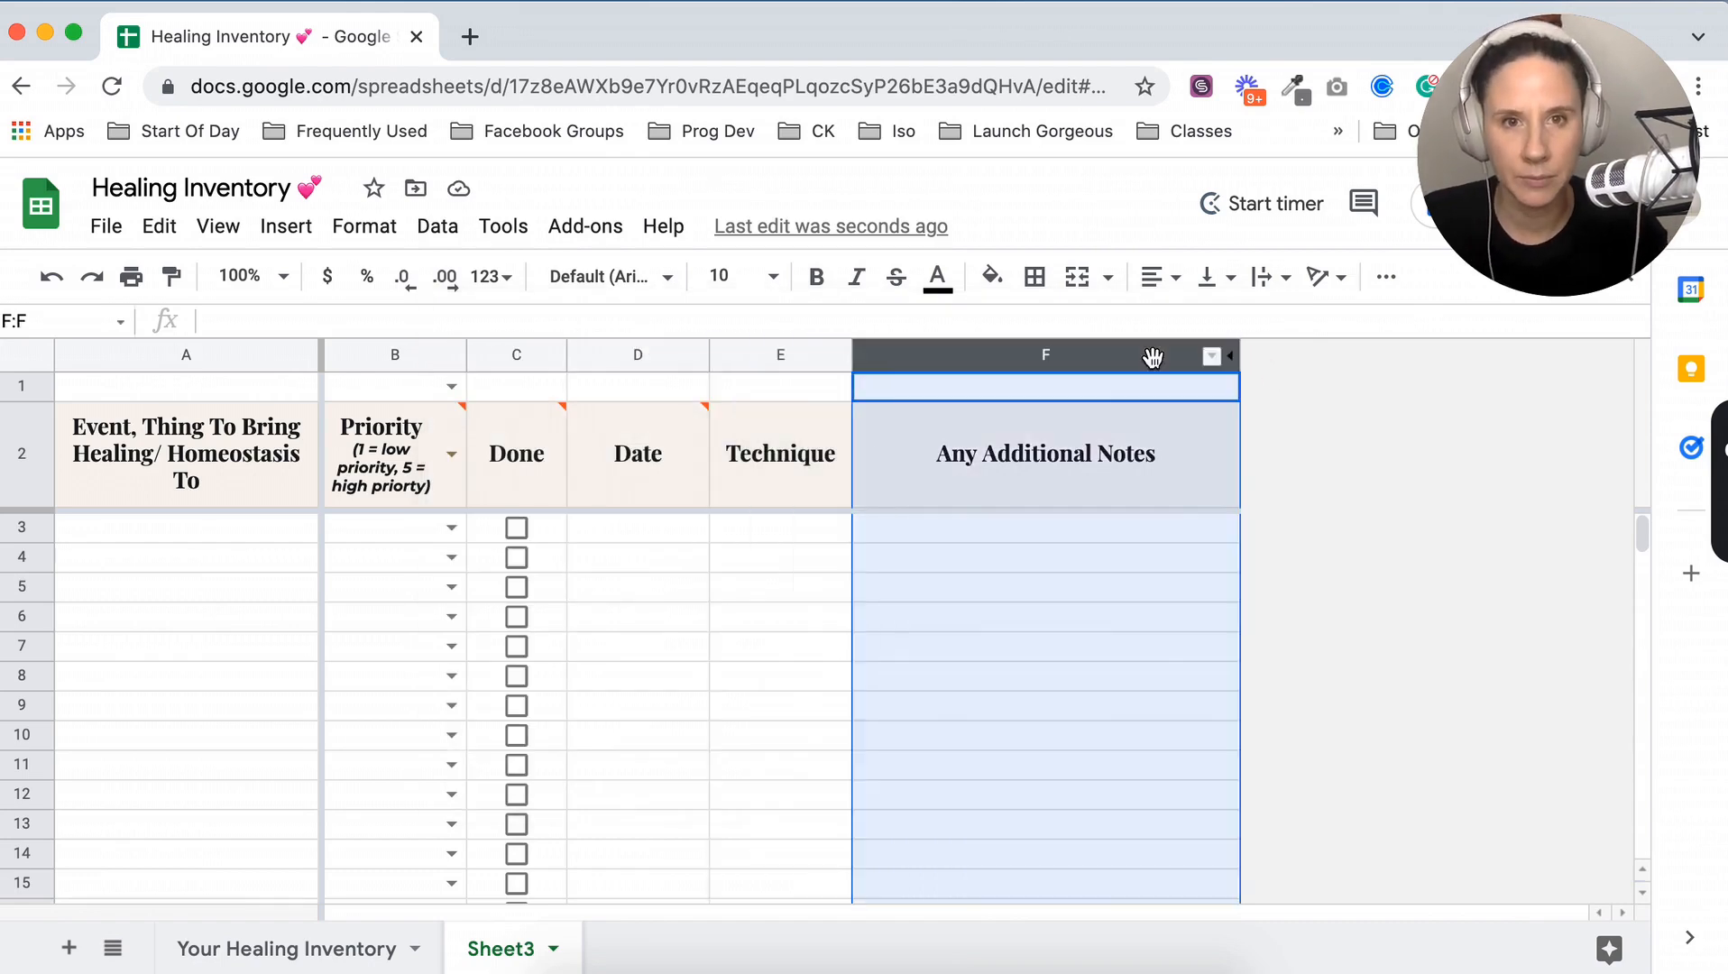
{"action": "right_click", "coordinate": [1145, 364]}
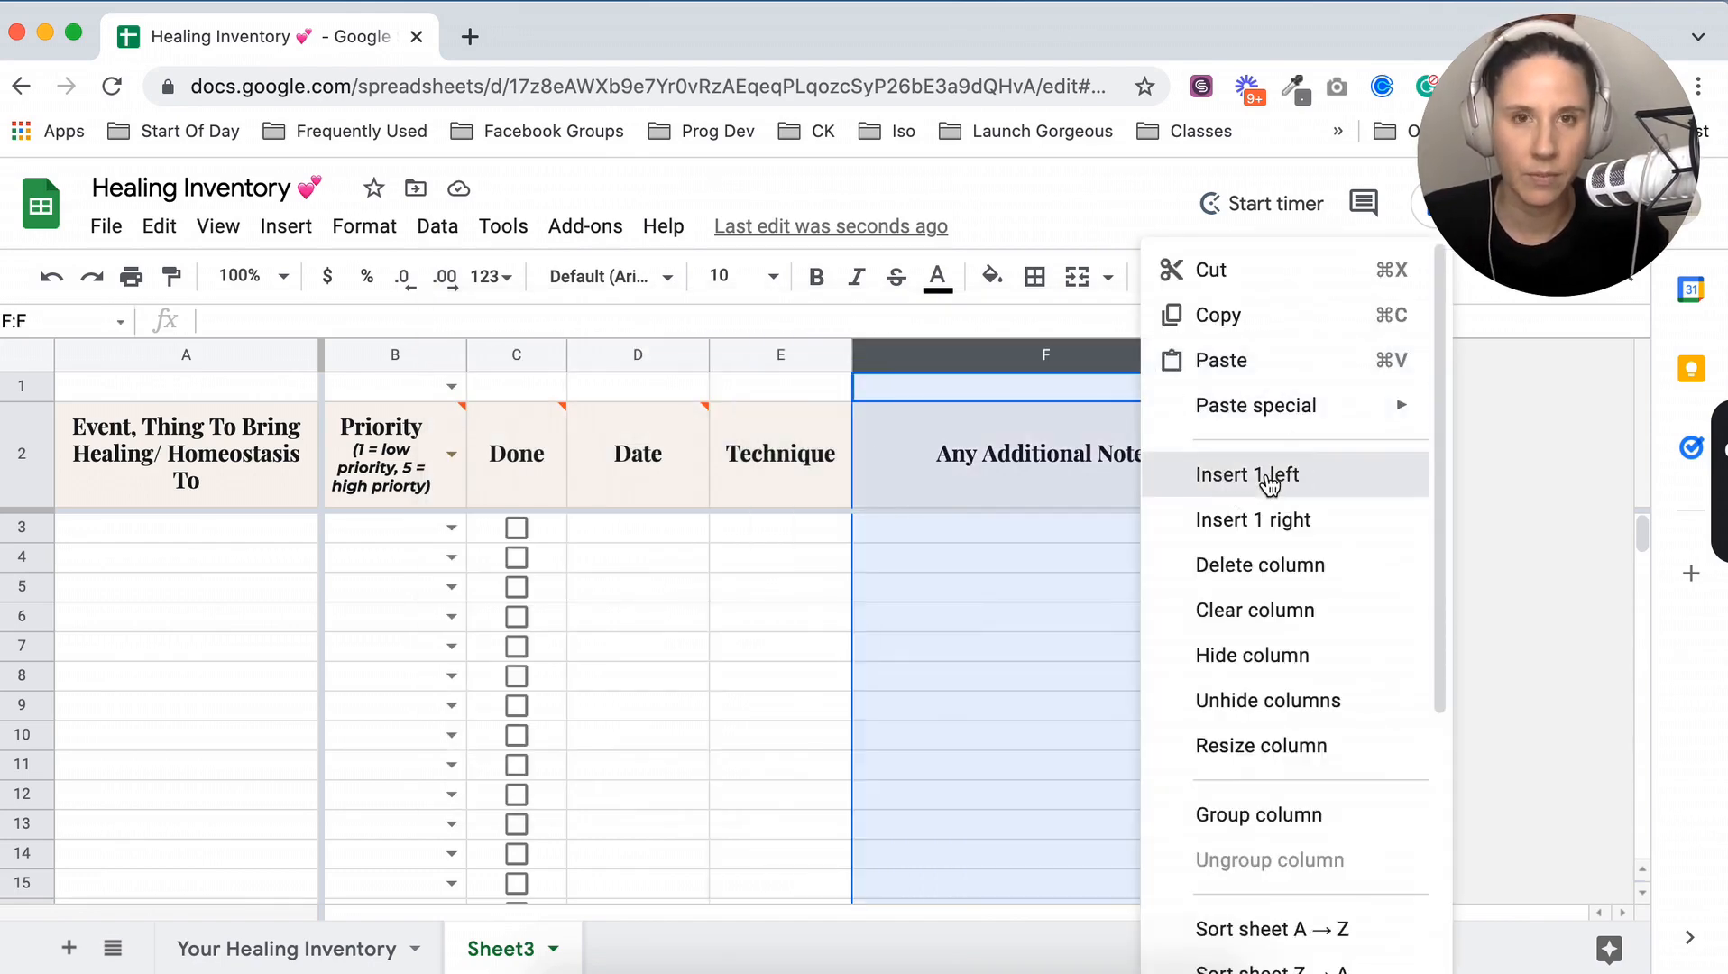
{"action": "left_click", "coordinate": [1270, 486]}
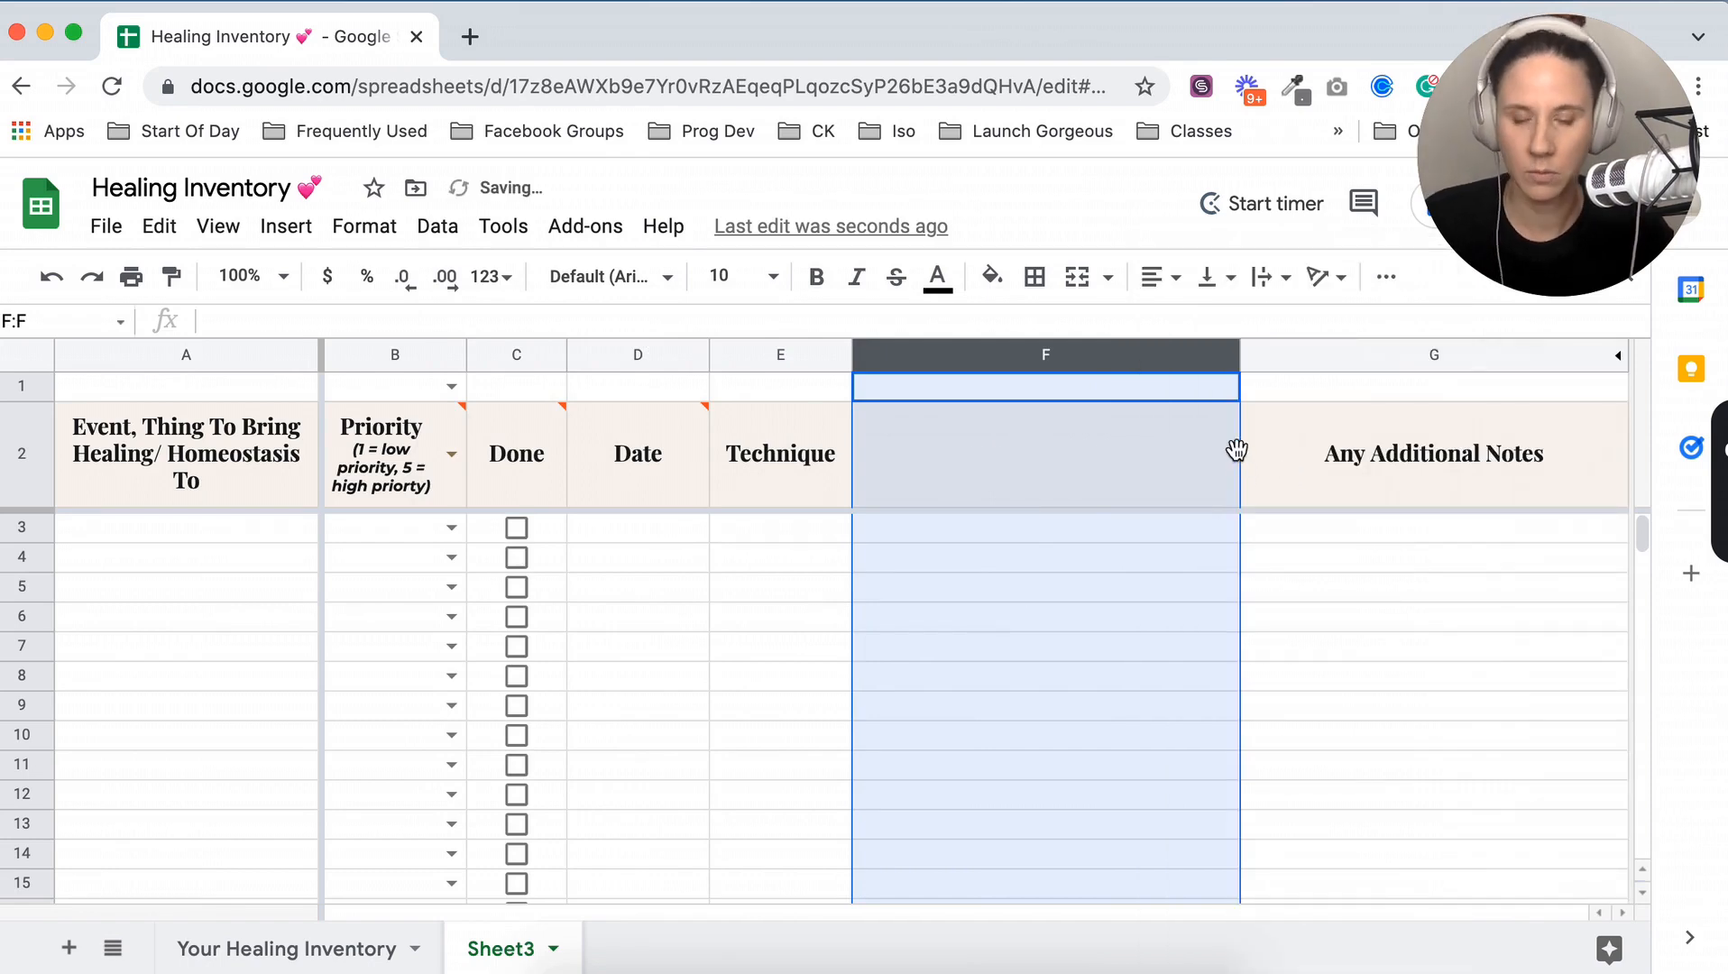
{"action": "key", "text": "super+z"}
Insert one column after the Any Additional Notes column F on Sheet3
{"action": "right_click", "coordinate": [1093, 371]}
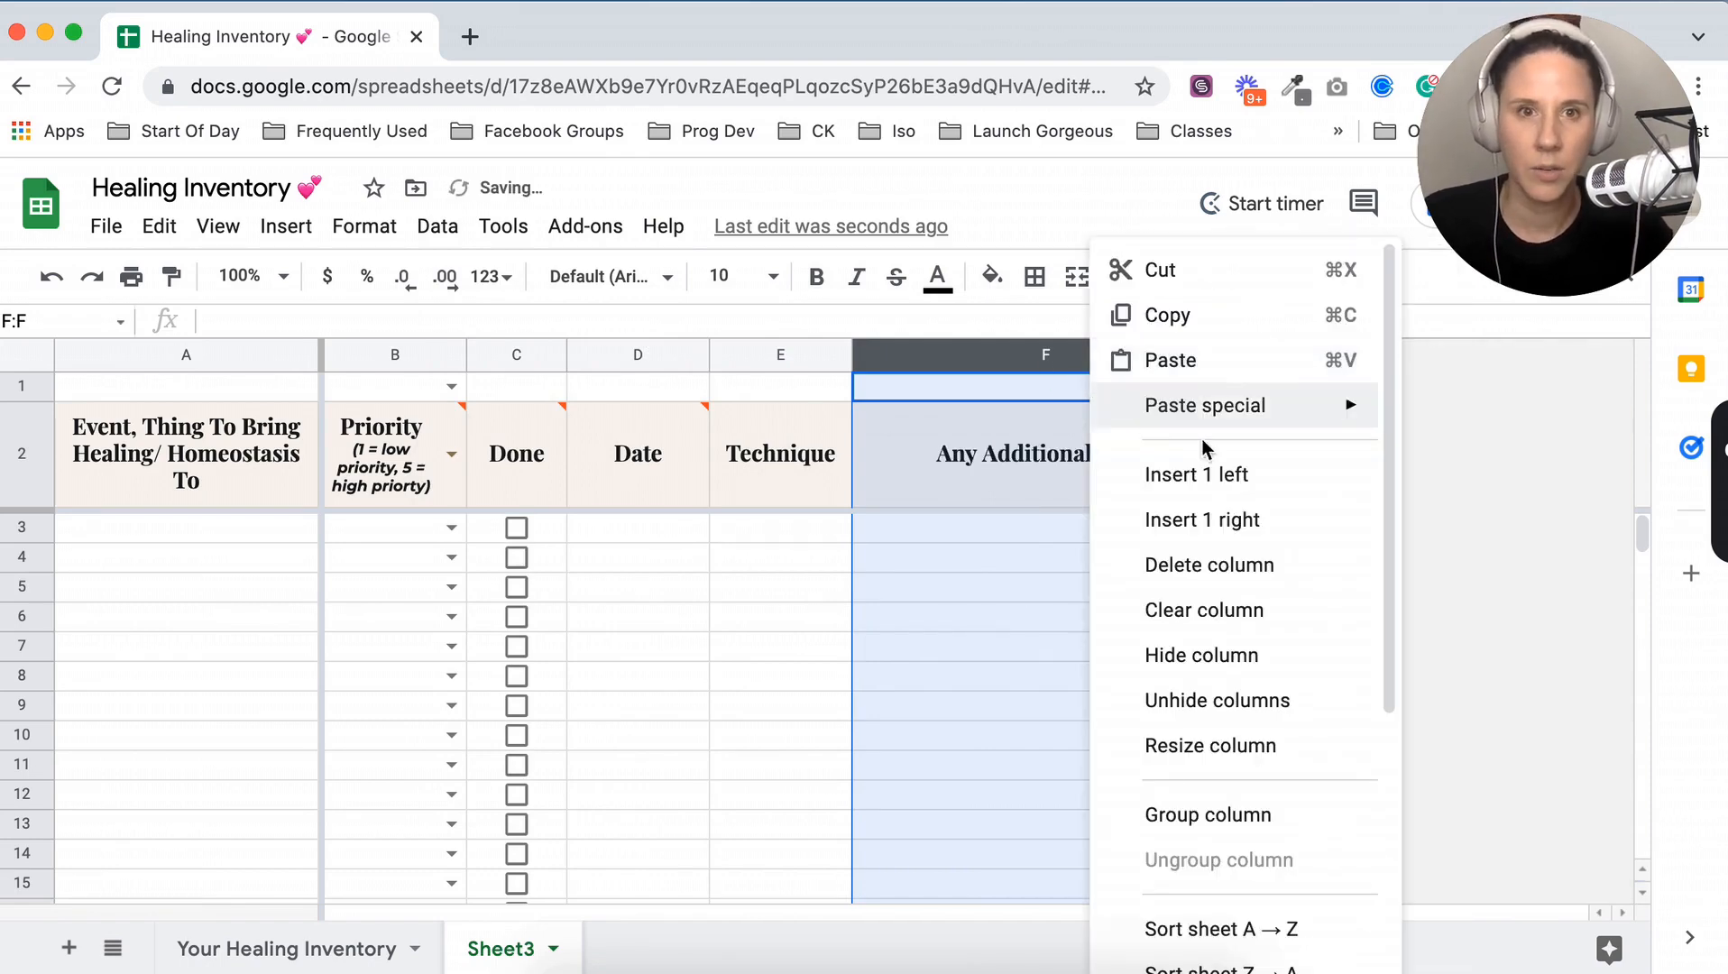
{"action": "left_click", "coordinate": [1227, 525]}
{"action": "left_click", "coordinate": [1377, 465]}
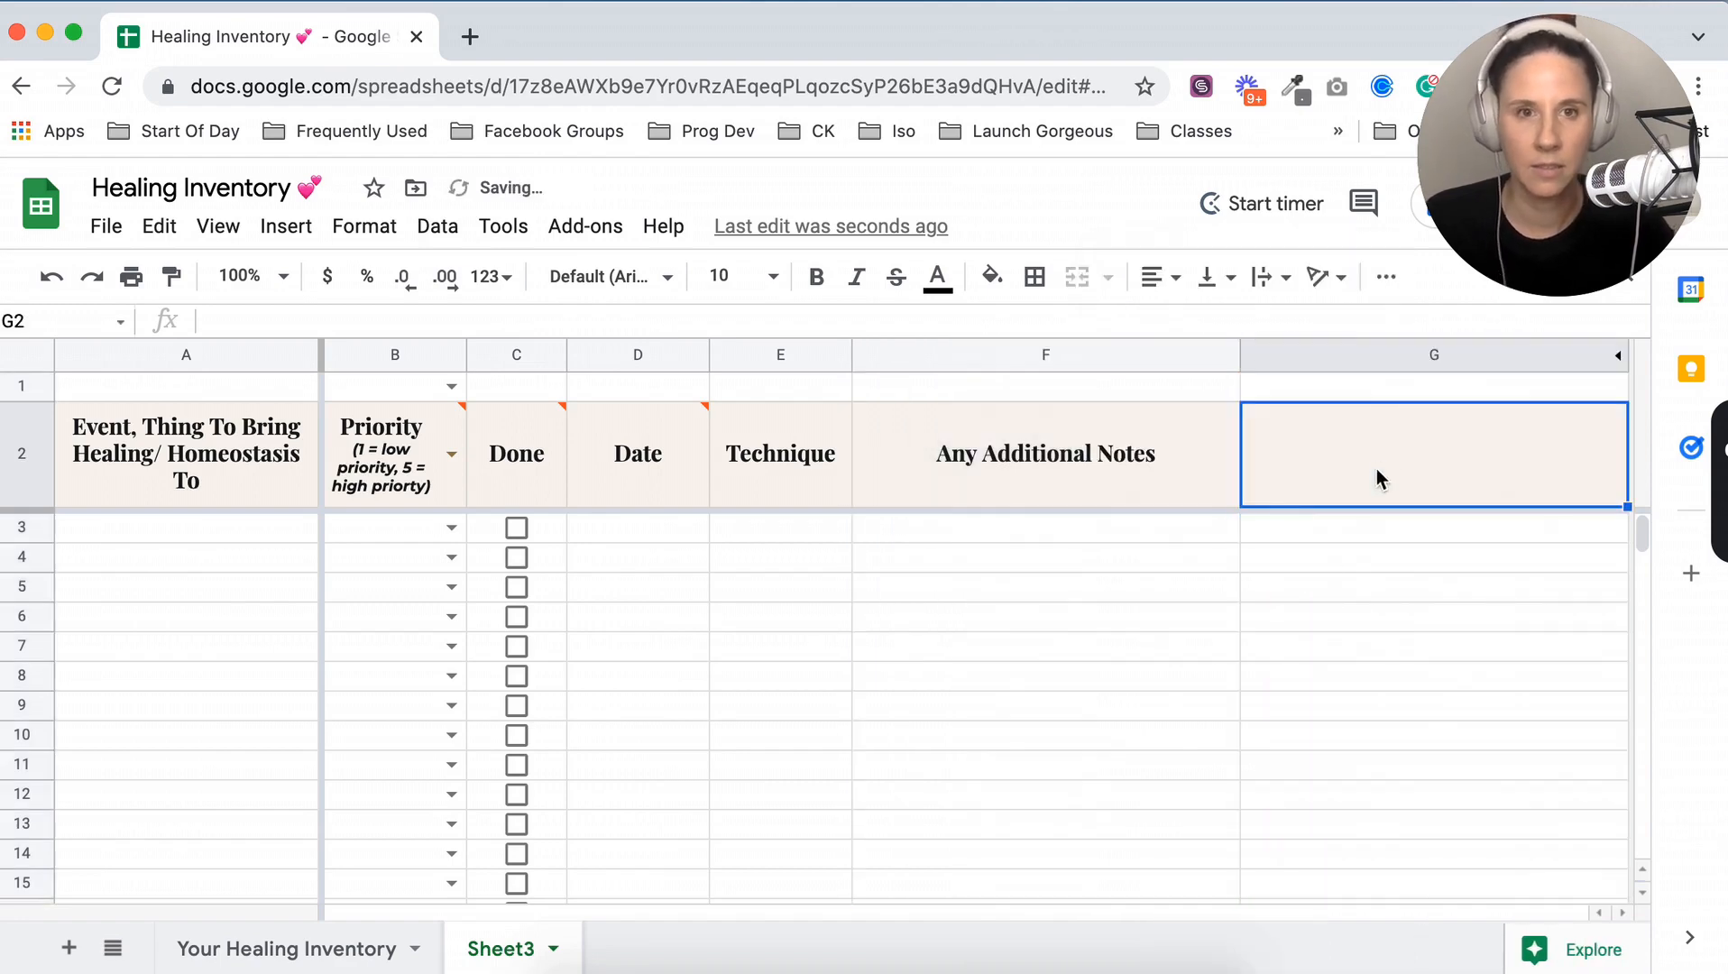
Enter Monkeys, Apples, bananas, Pears, Dogs and Cats in cells G3 to G8 of the new column
{"action": "left_click", "coordinate": [1296, 530]}
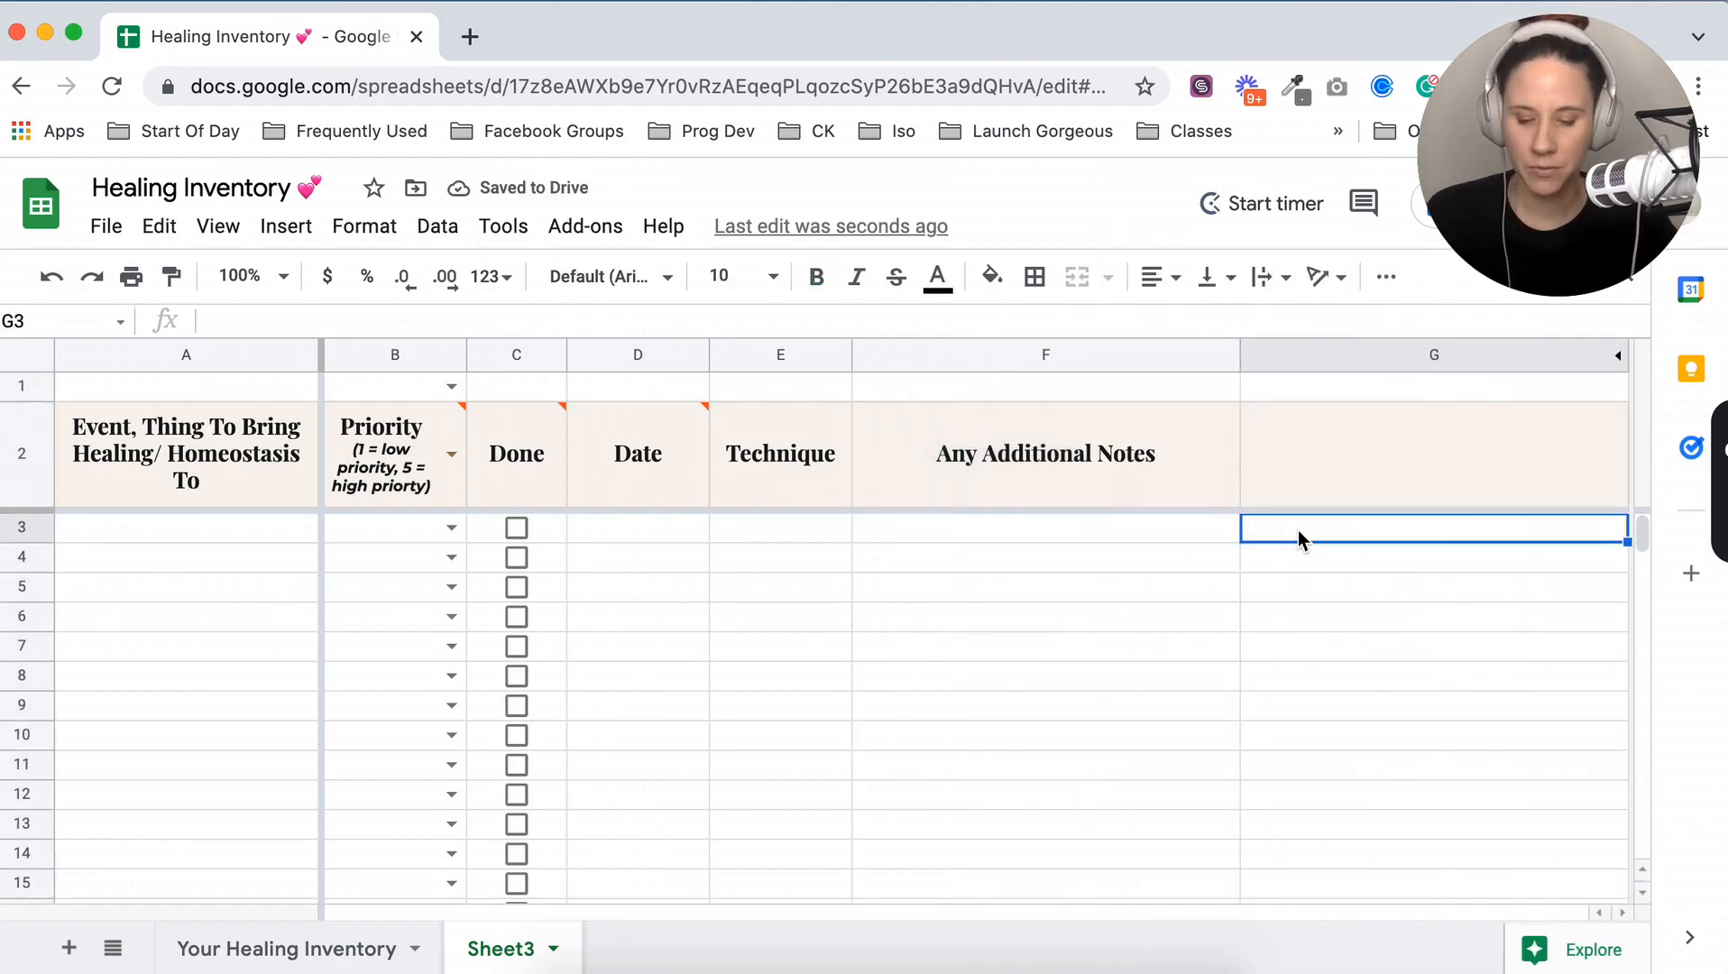
{"action": "type", "text": "Monek"}
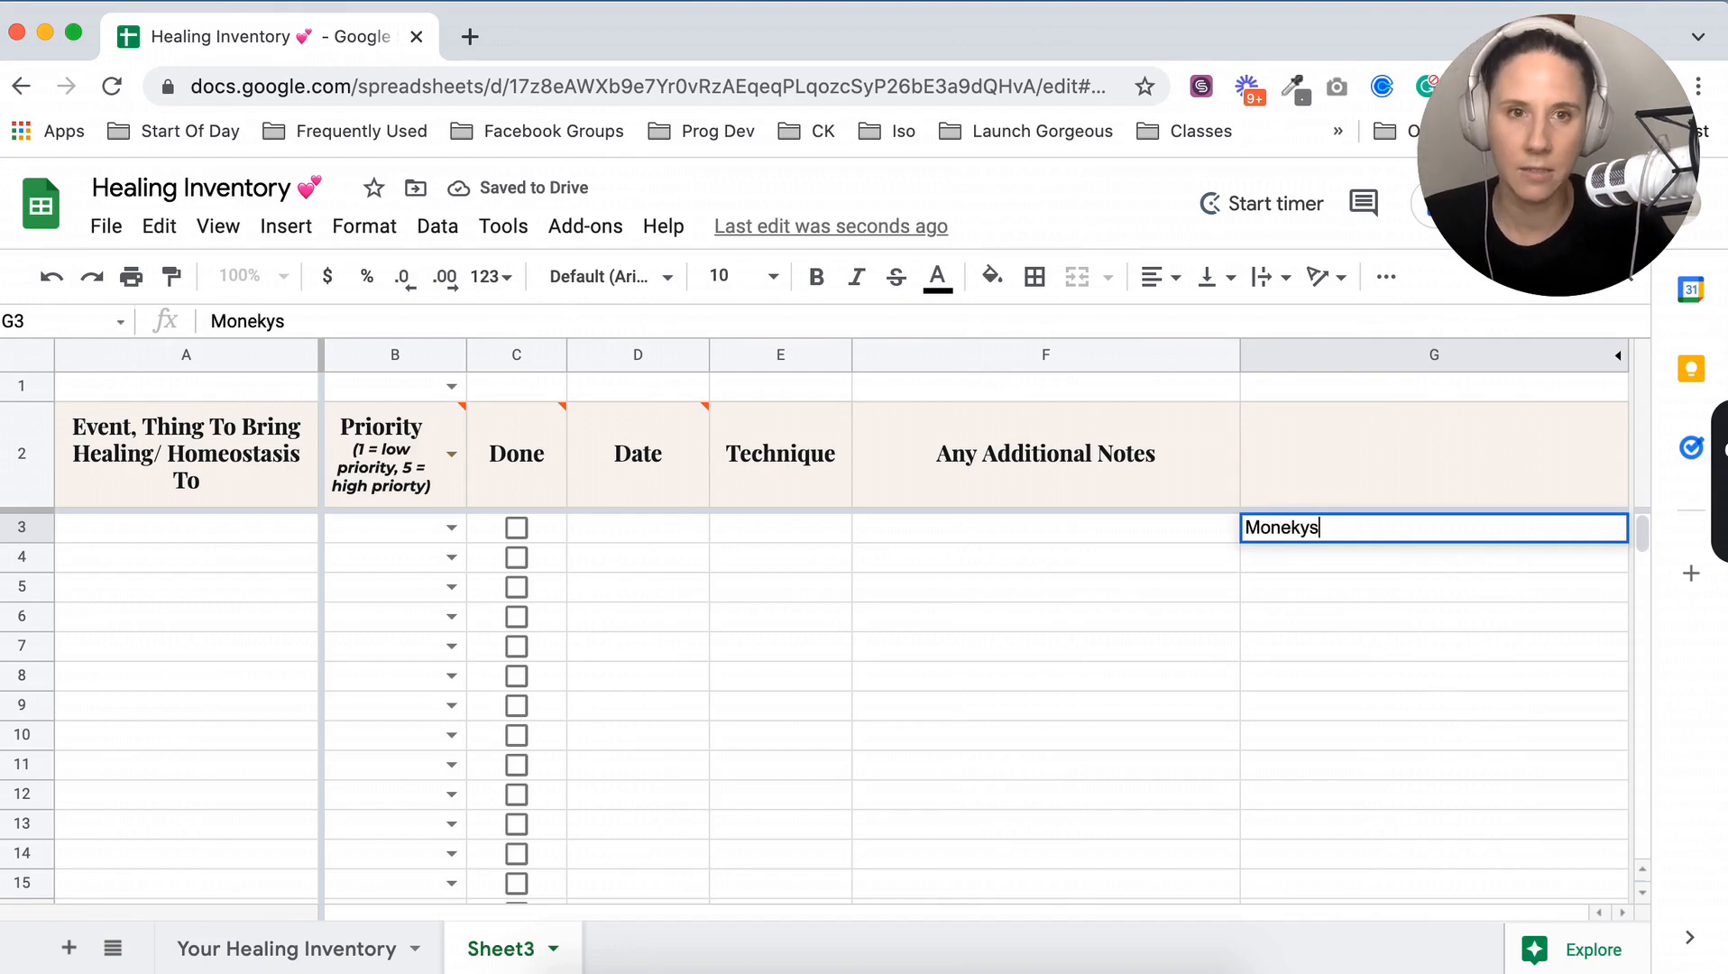
{"action": "type", "text": "ys"}
{"action": "key", "text": "BackSpace"}
{"action": "type", "text": "k"}
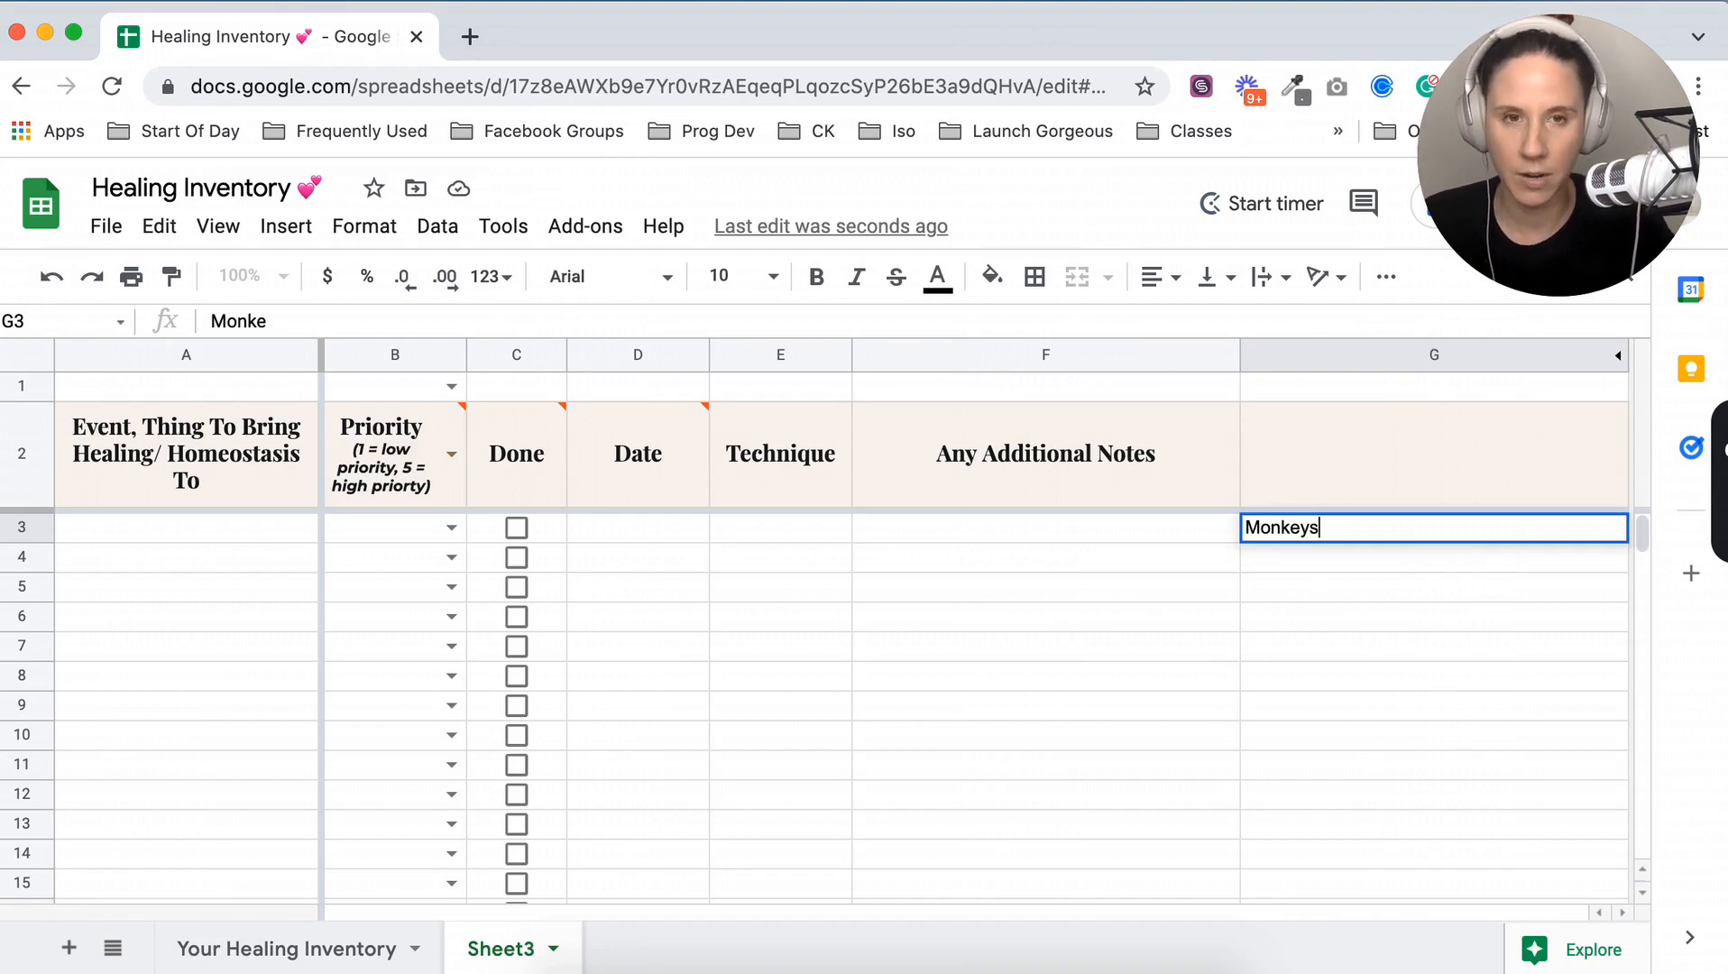
{"action": "key", "text": "Return"}
{"action": "type", "text": "Apples"}
{"action": "key", "text": "Return"}
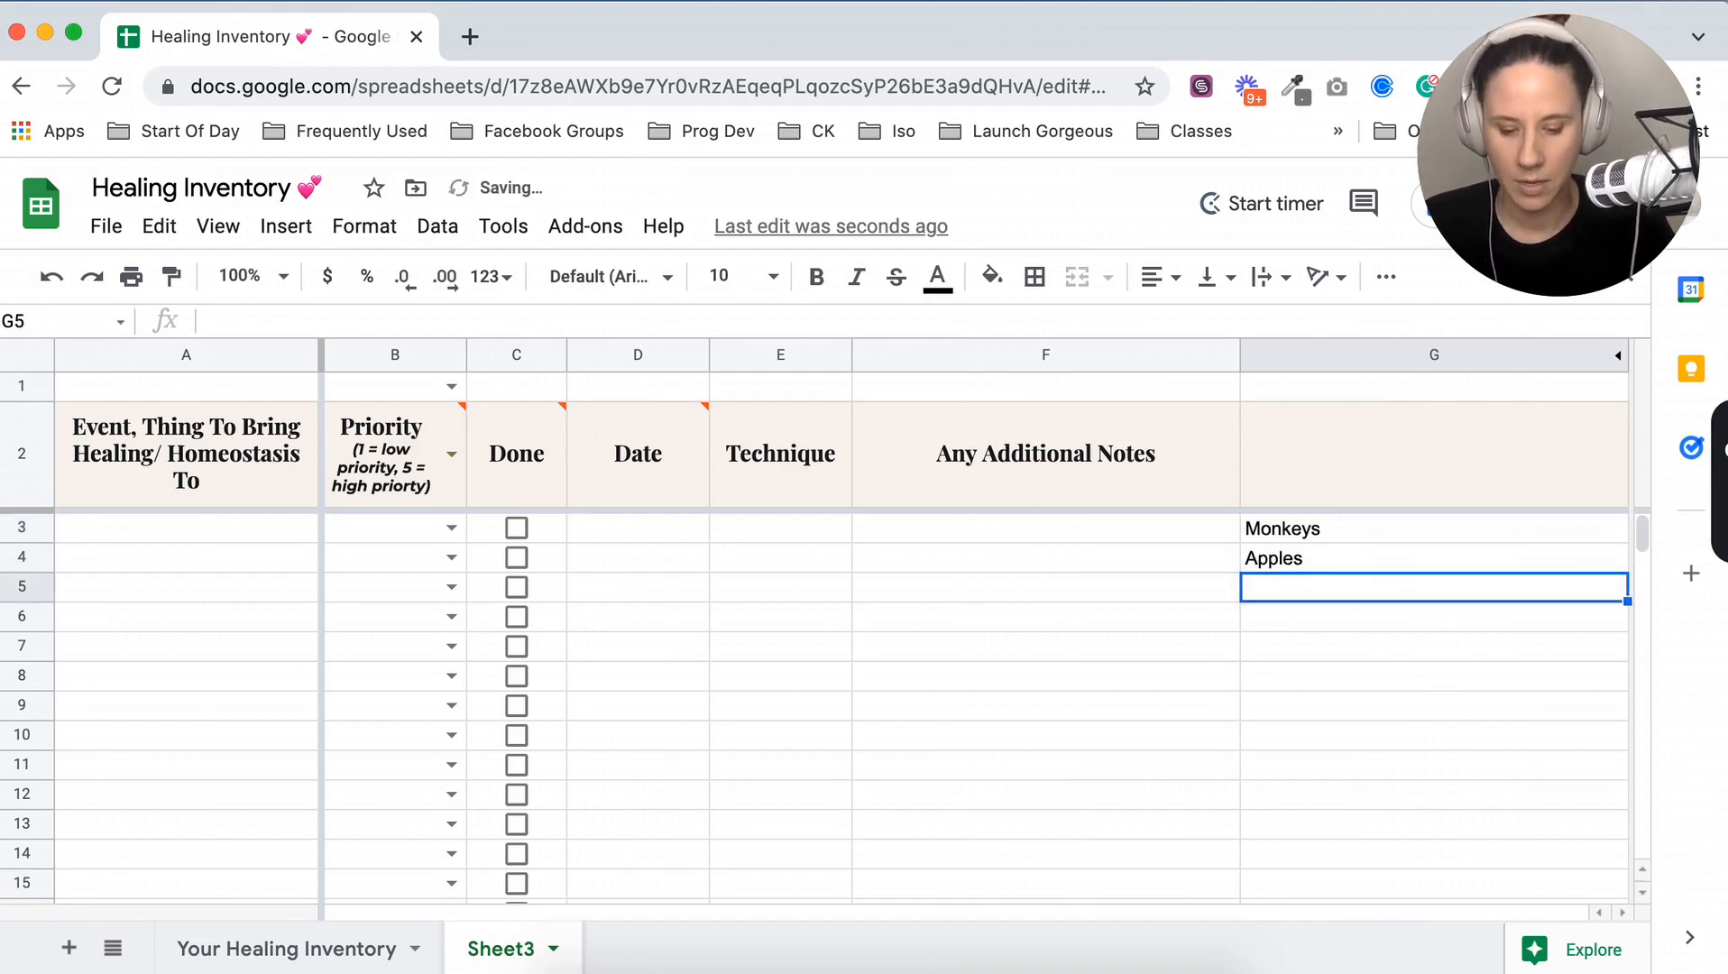
{"action": "type", "text": "bananas"}
{"action": "key", "text": "Return"}
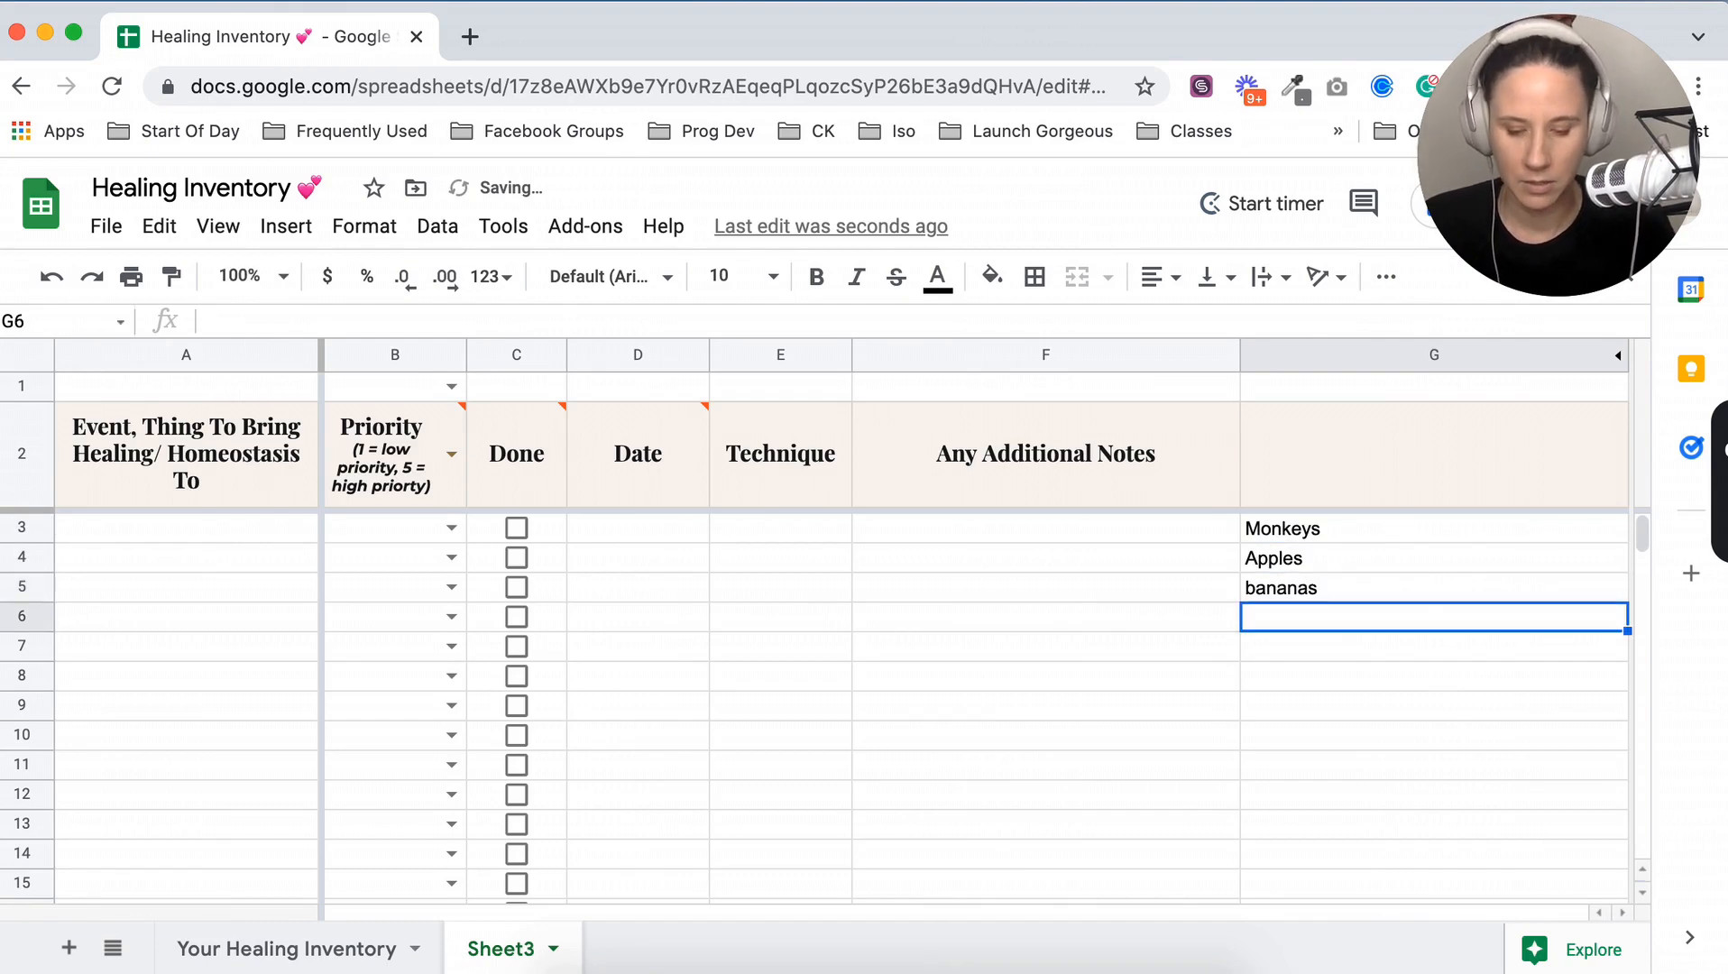
{"action": "type", "text": "Pears"}
{"action": "key", "text": "Return"}
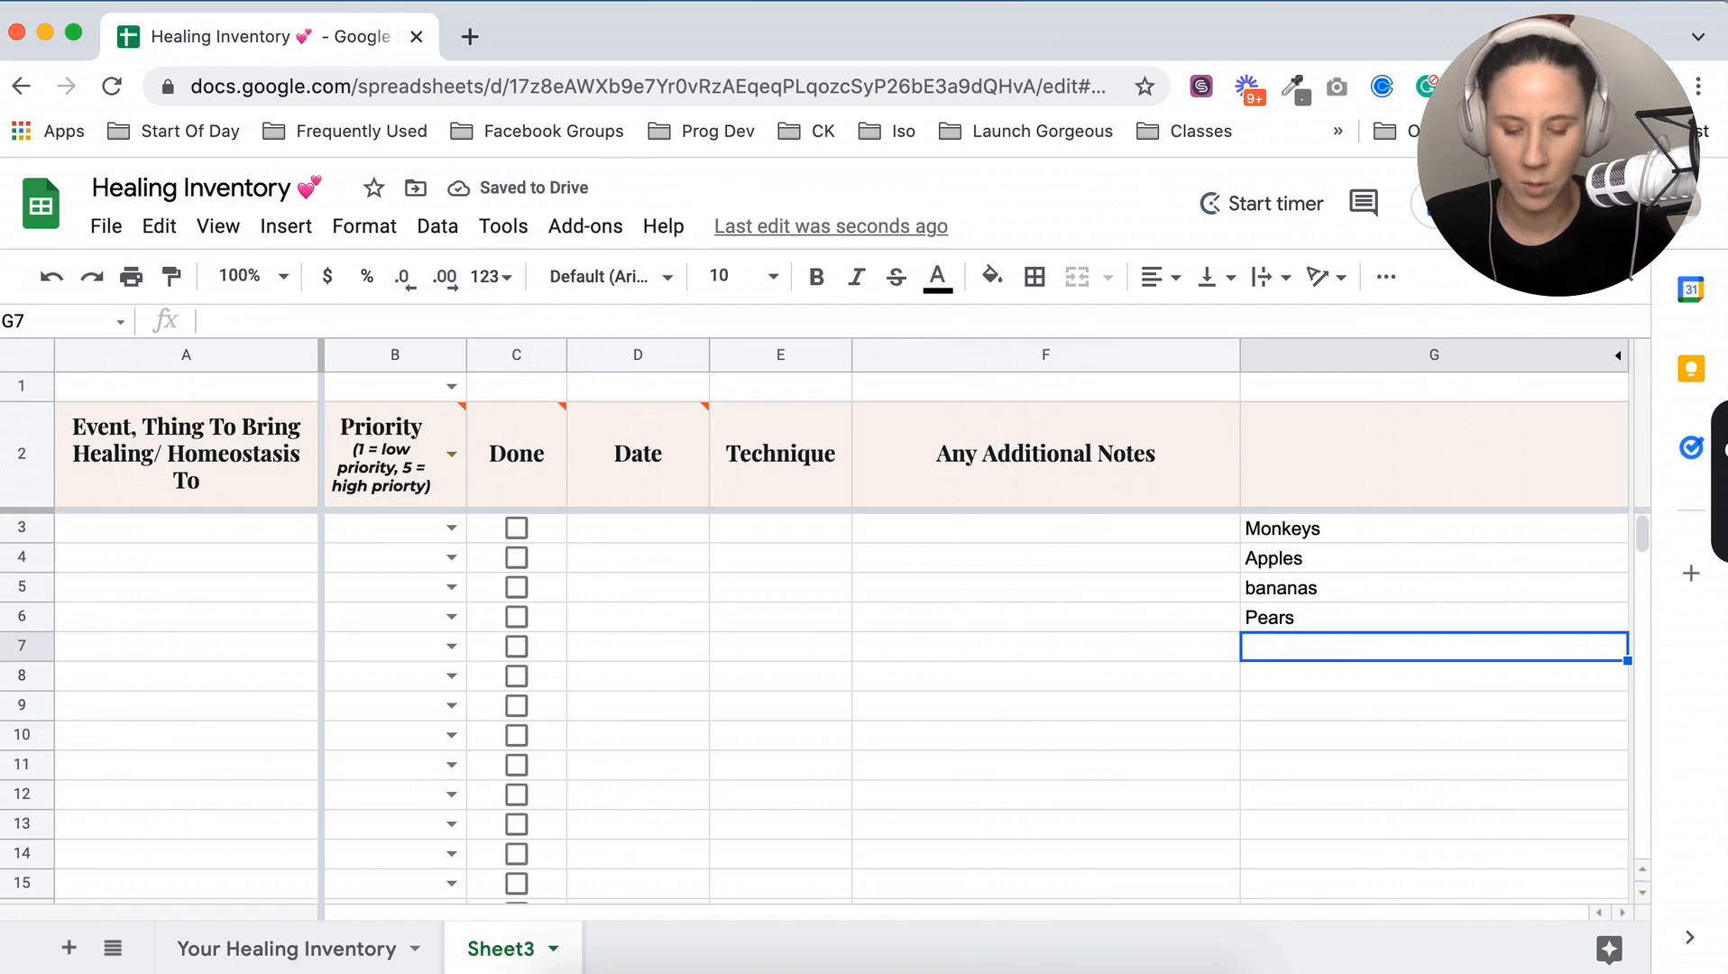
{"action": "type", "text": "Dogs"}
{"action": "key", "text": "Return"}
{"action": "type", "text": "Cats"}
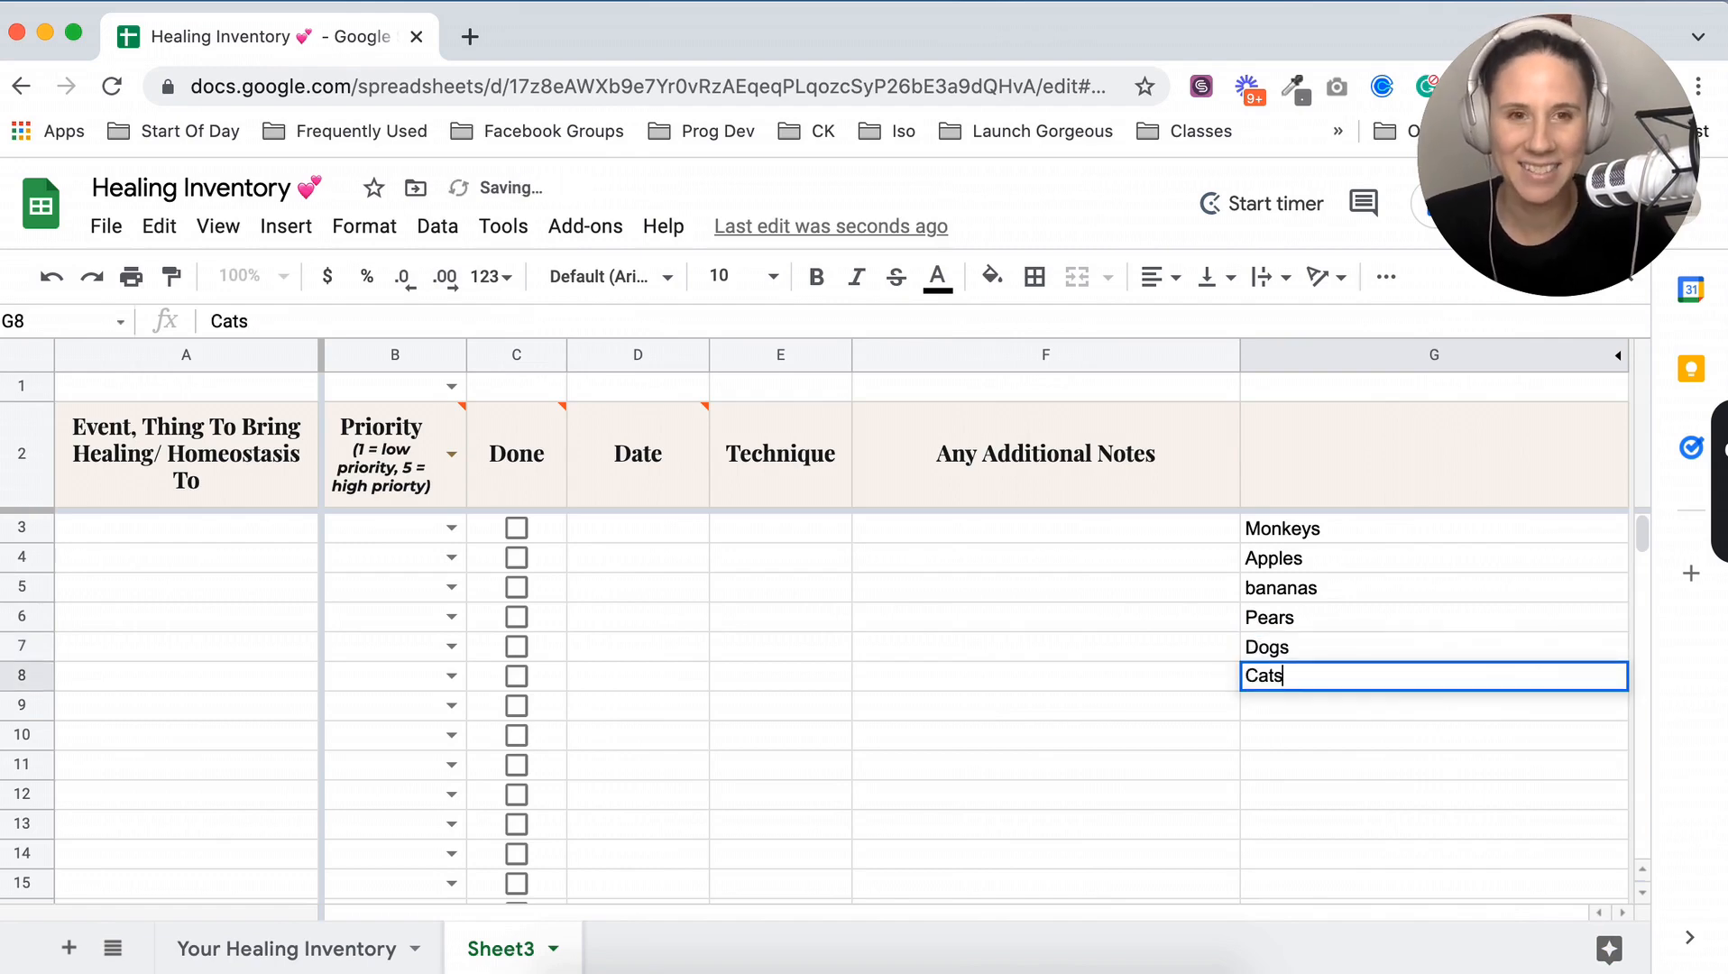
{"action": "key", "text": "Return"}
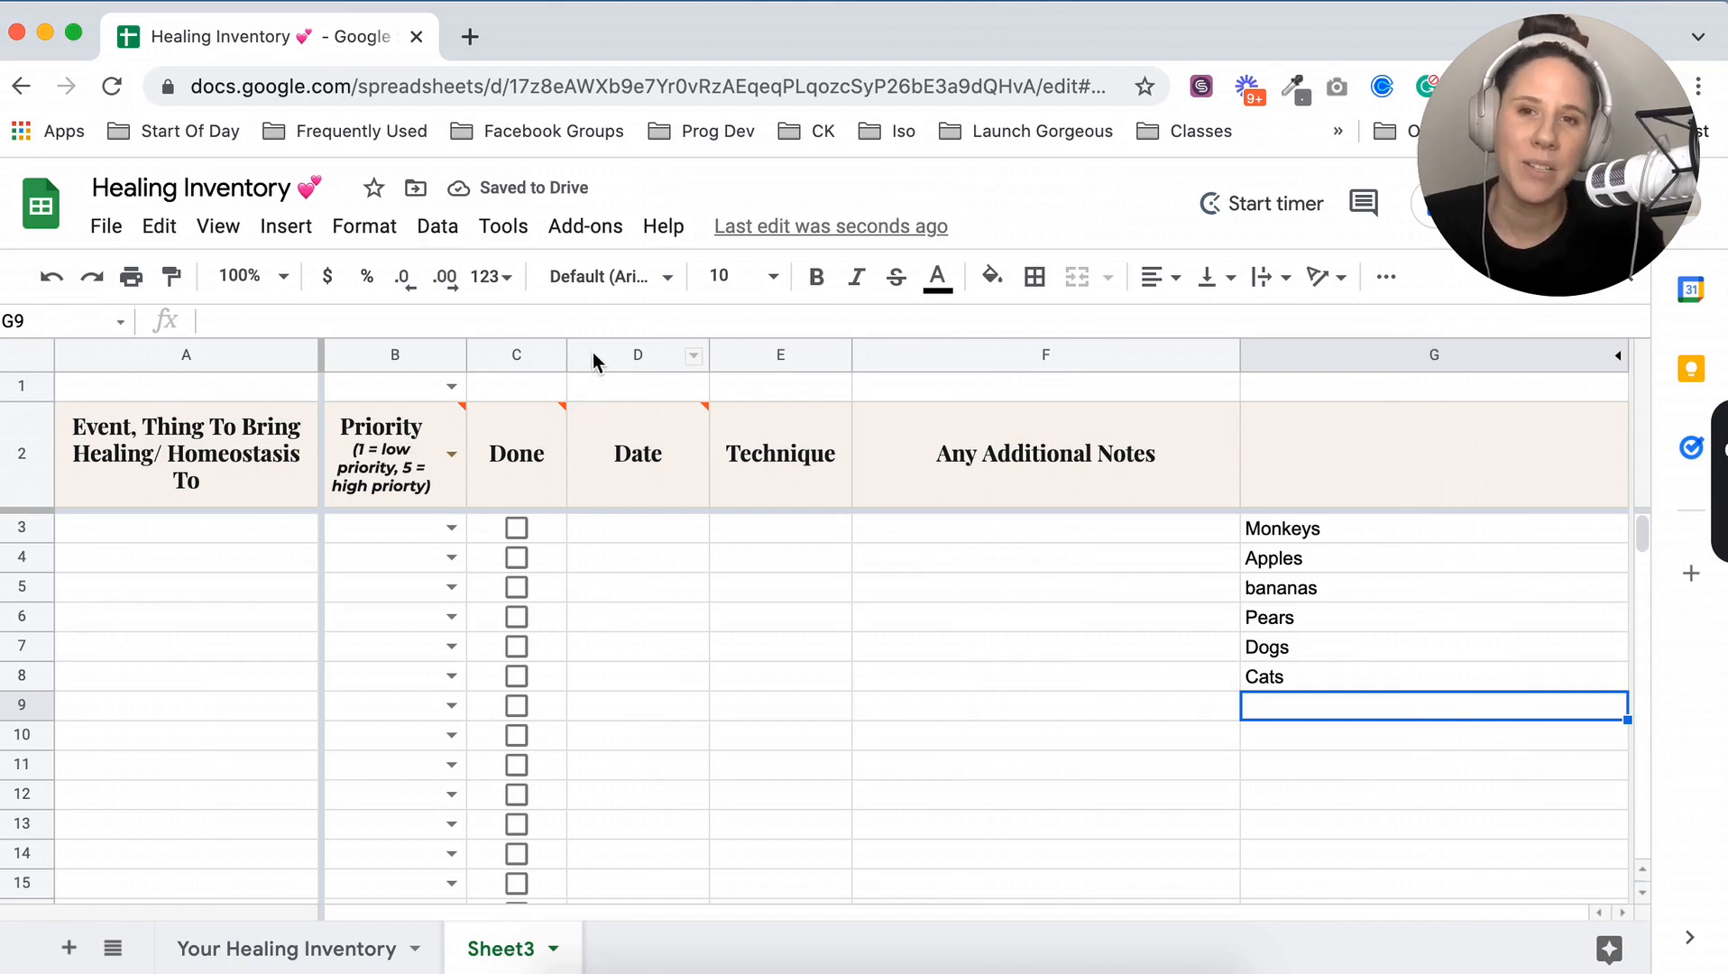
Apply data validation to the whole Technique column E using a list from range G3:G8, and check the dropdown choices in E3
{"action": "left_click", "coordinate": [760, 355]}
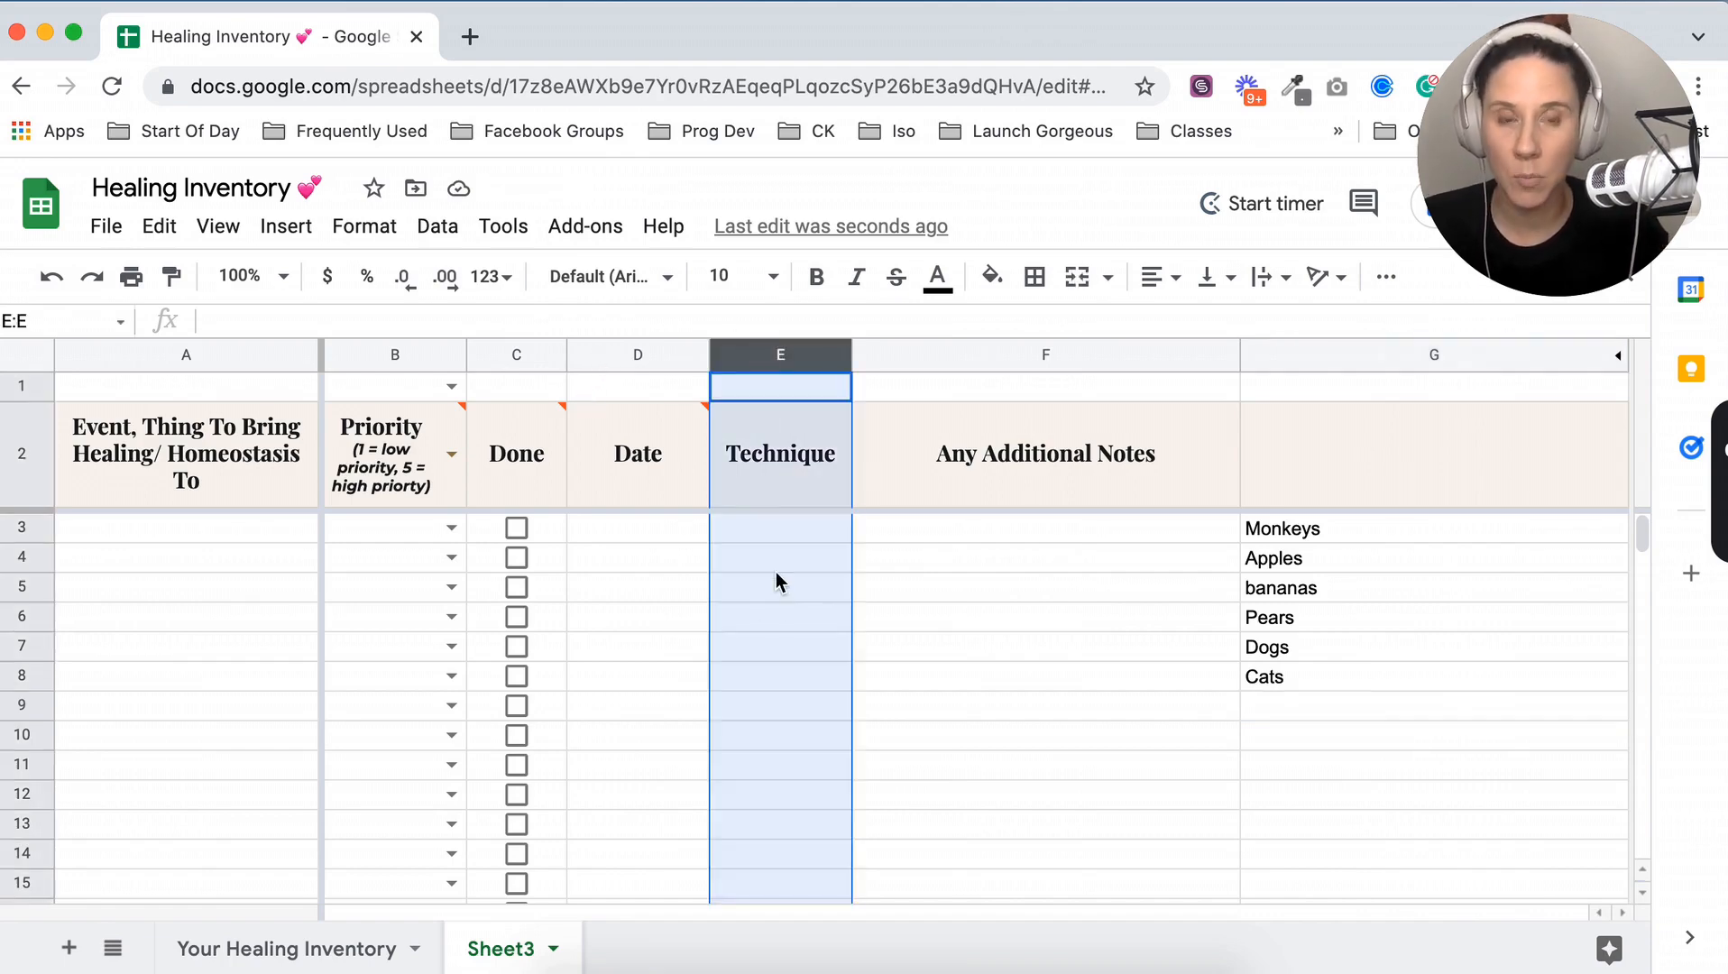
{"action": "left_click", "coordinate": [423, 230]}
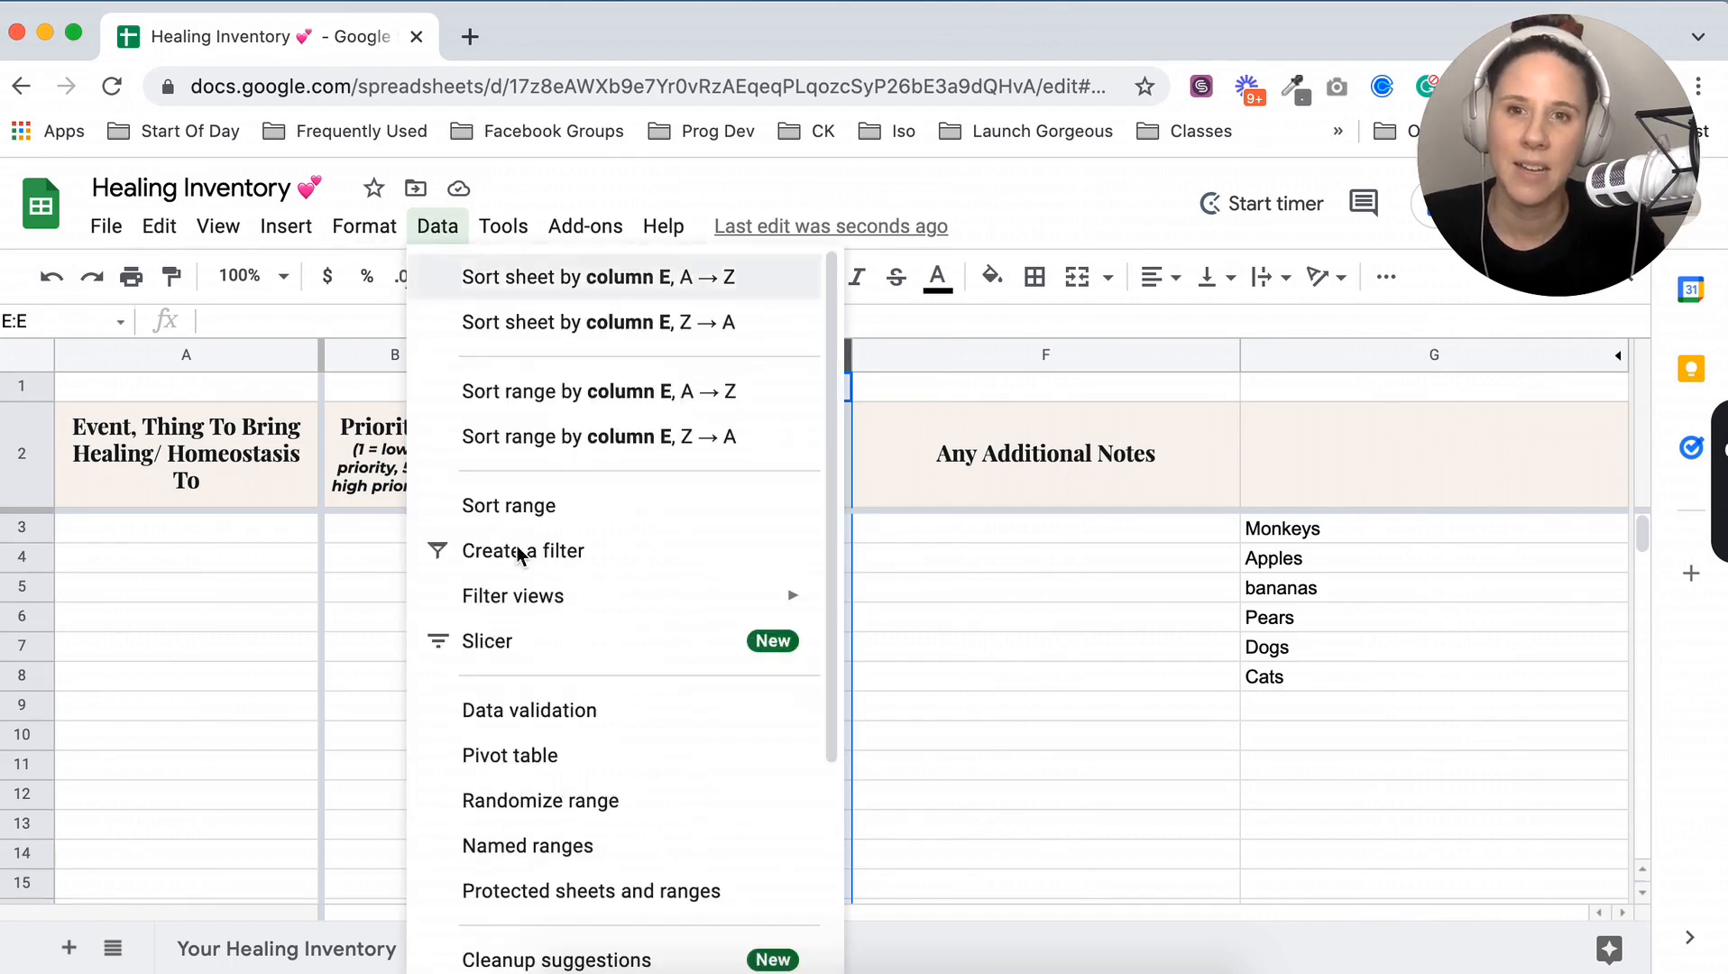
{"action": "left_click", "coordinate": [523, 712]}
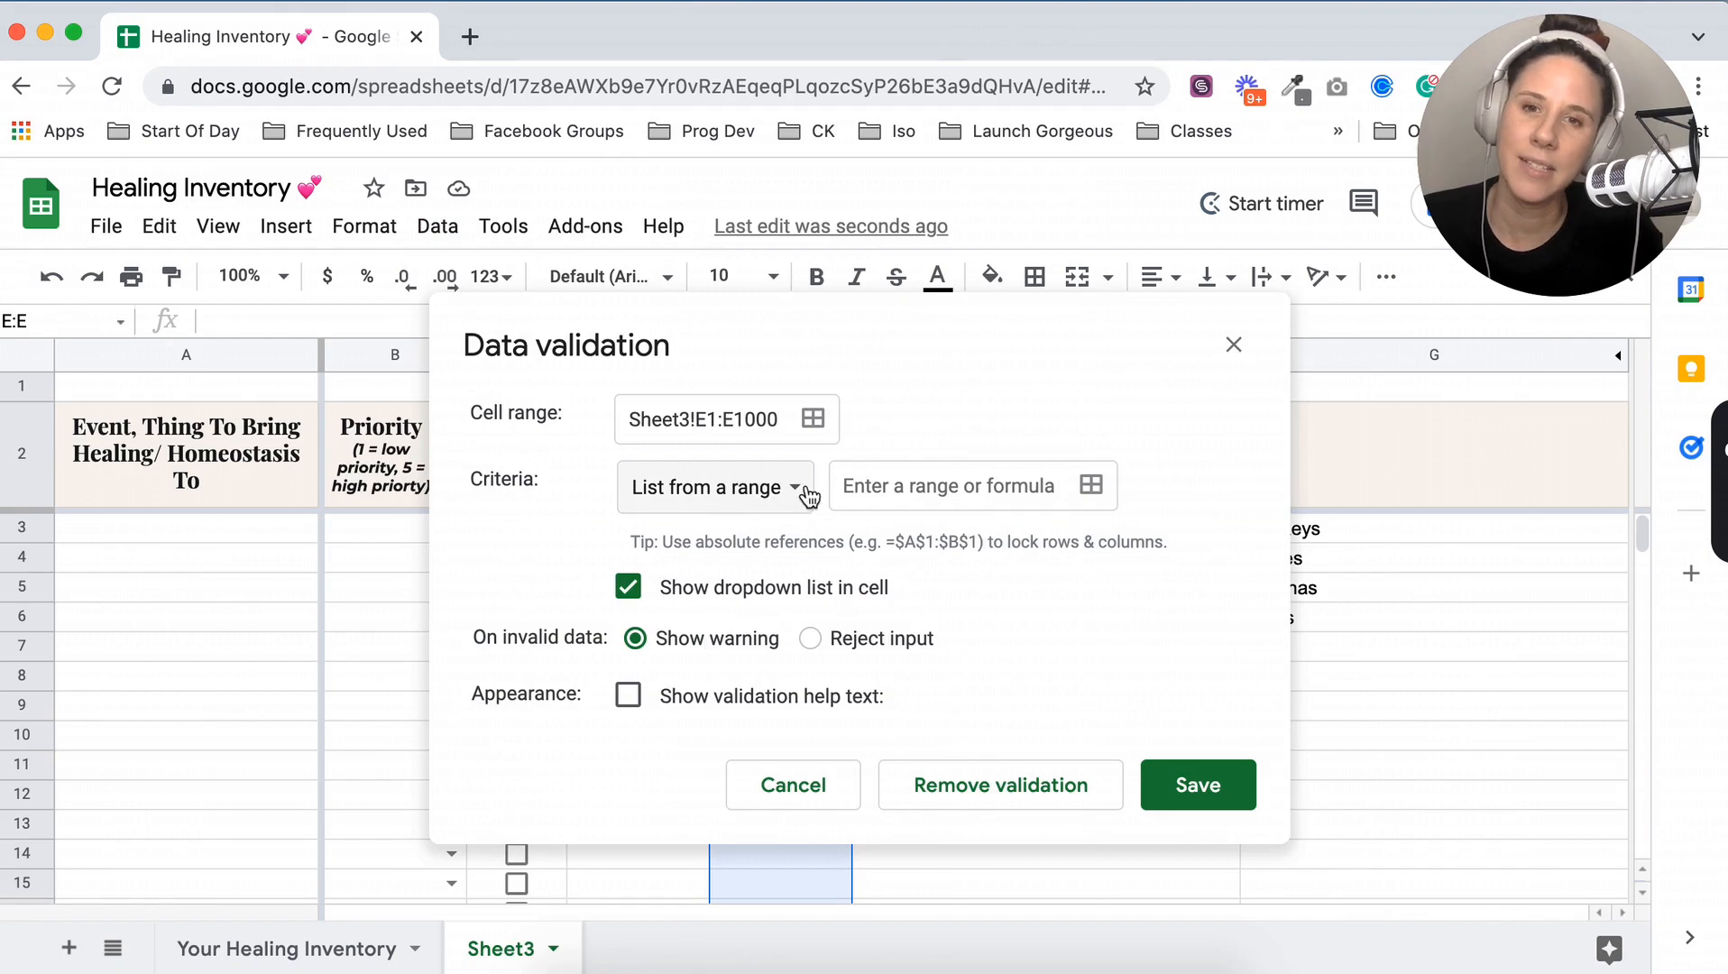
{"action": "left_click", "coordinate": [1092, 487]}
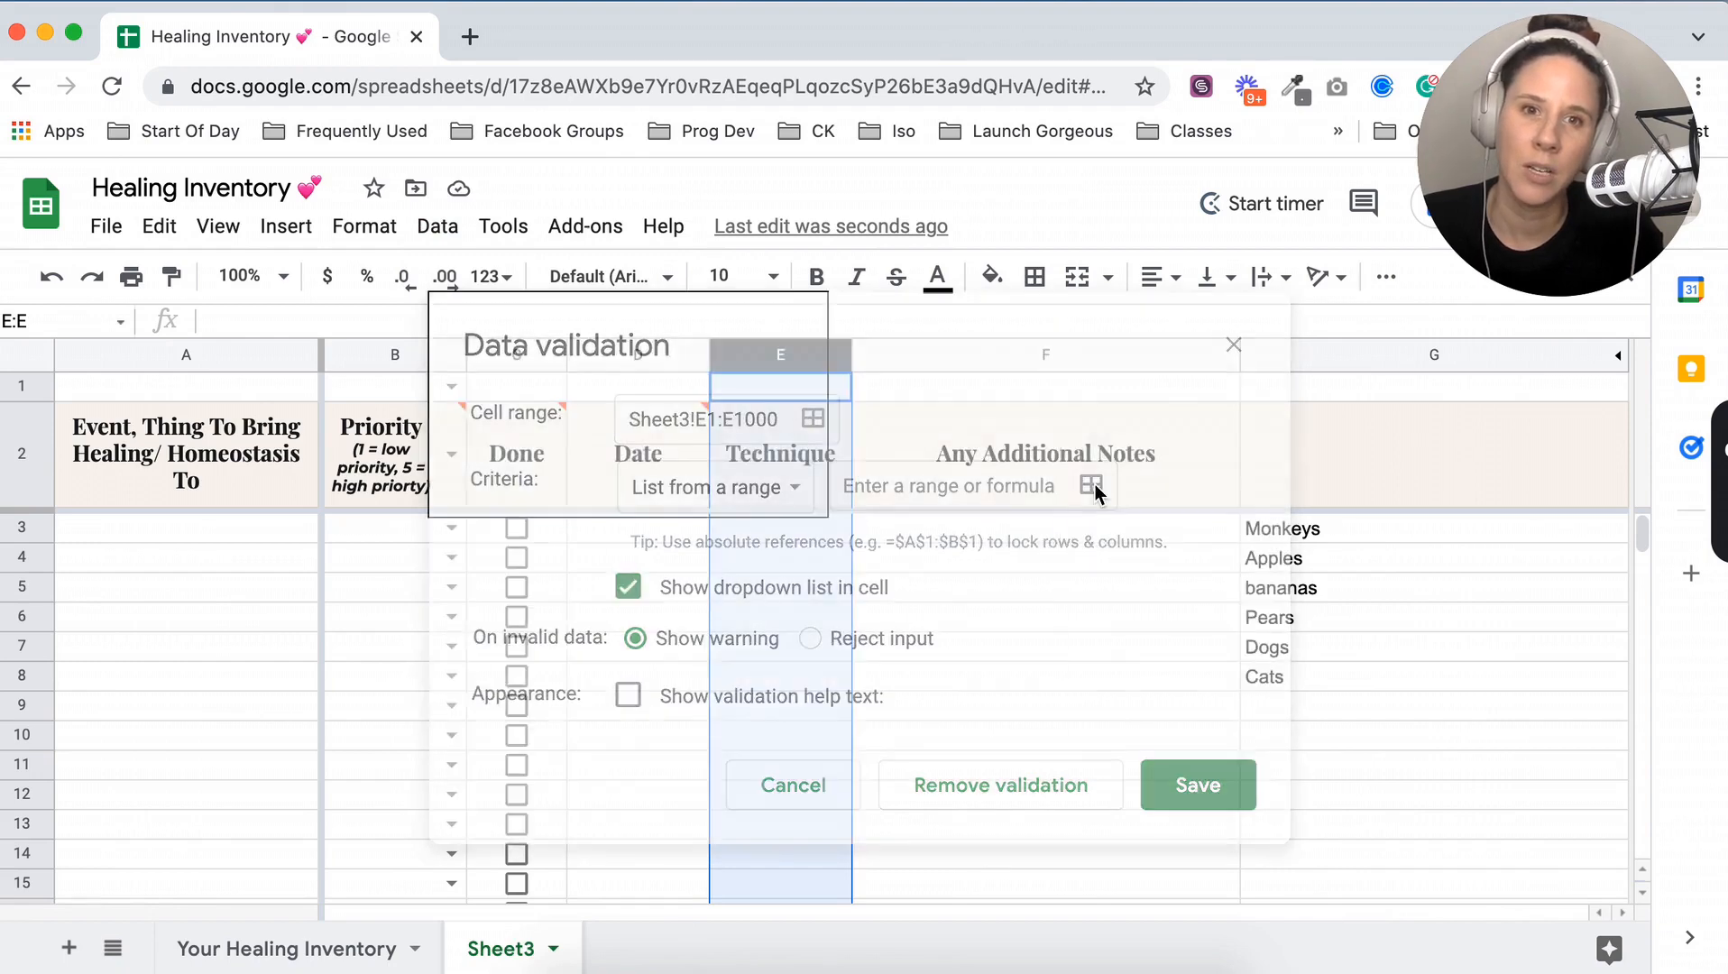
{"action": "left_click_drag", "start_coordinate": [1338, 541], "coordinate": [1331, 690]}
{"action": "left_click", "coordinate": [824, 528]}
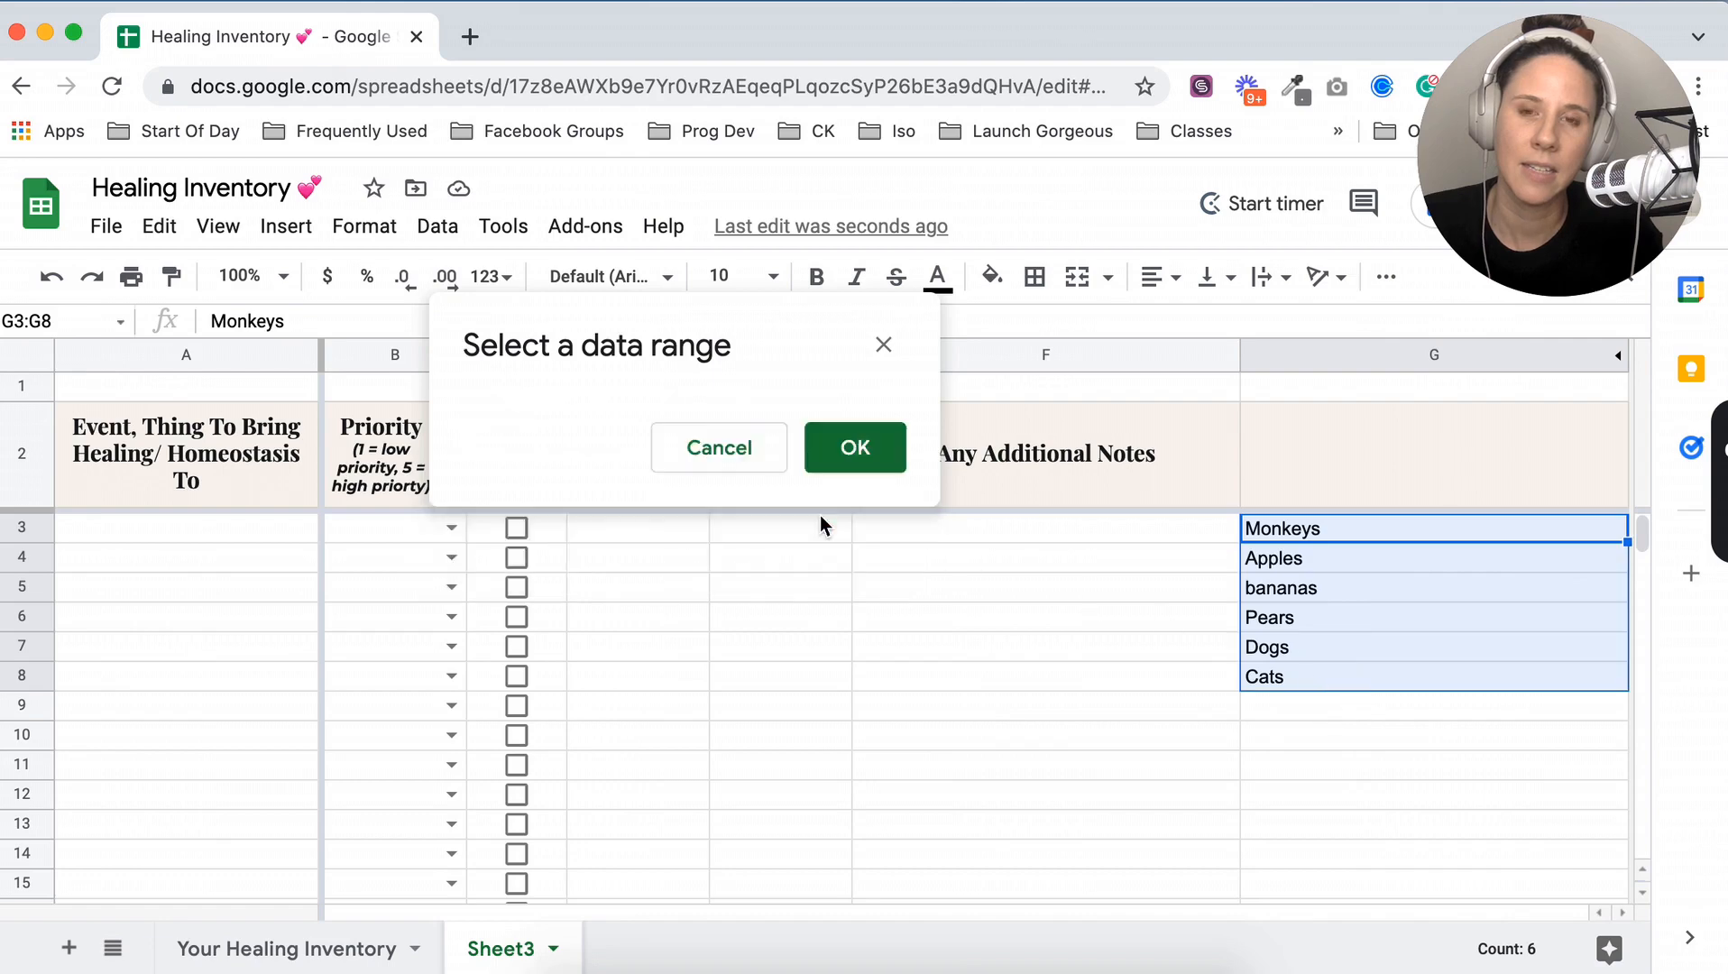
{"action": "left_click", "coordinate": [1218, 784]}
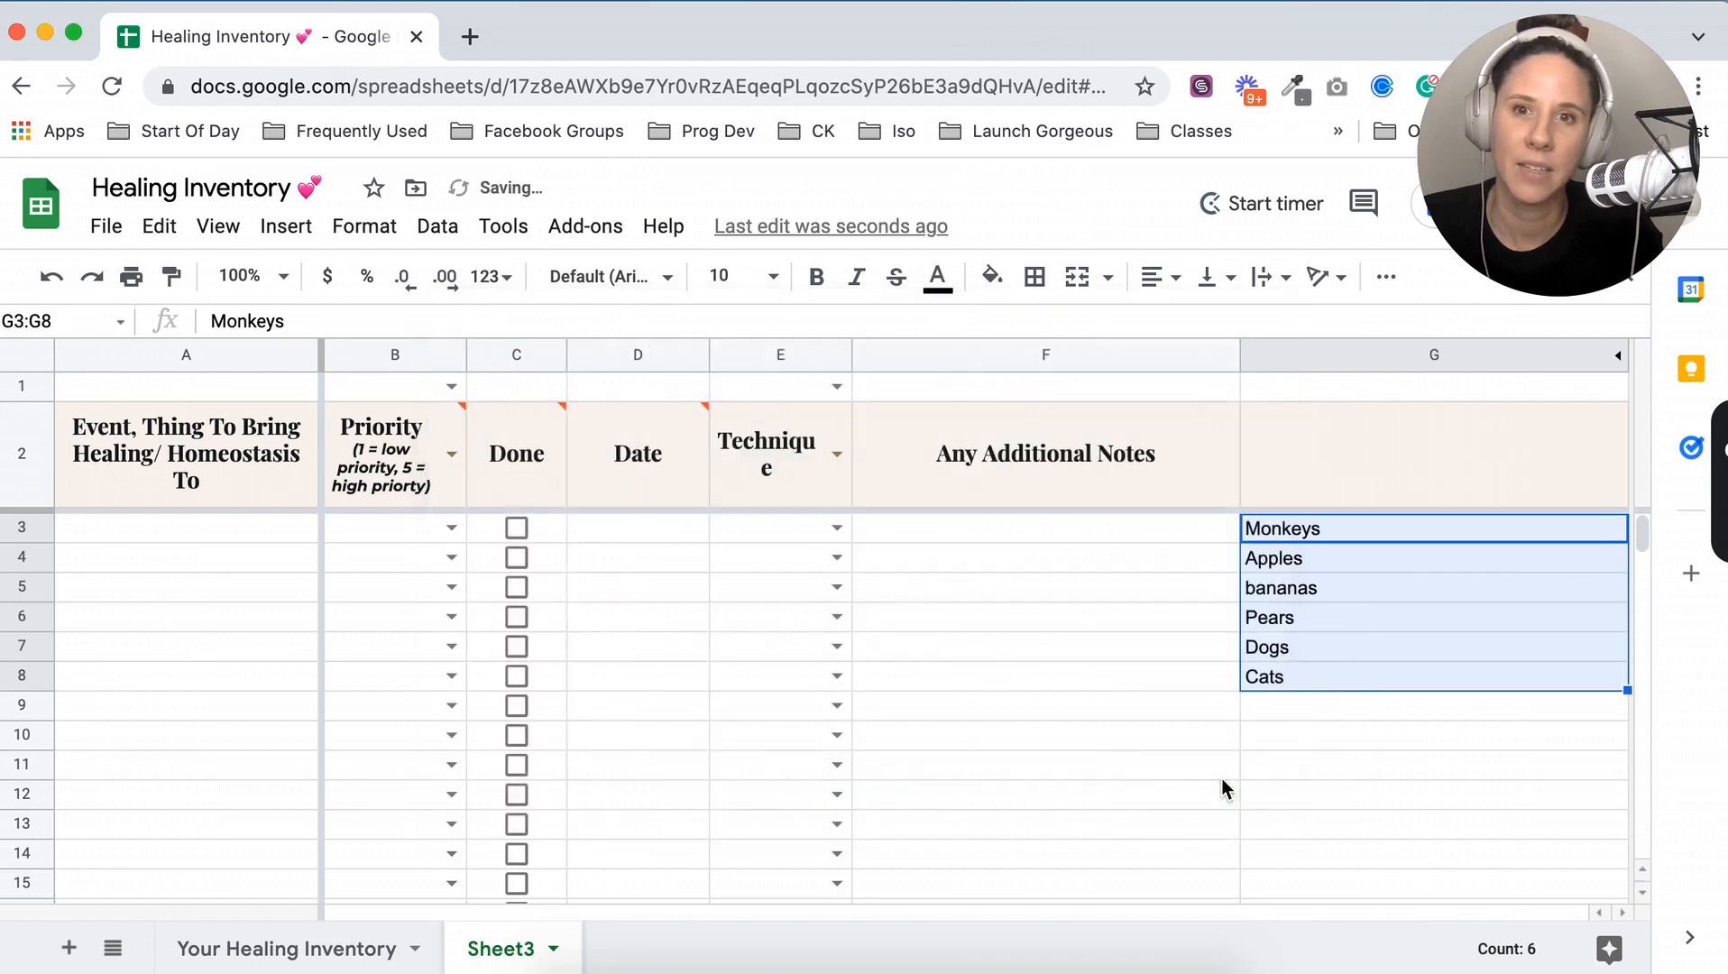
{"action": "left_click", "coordinate": [839, 528]}
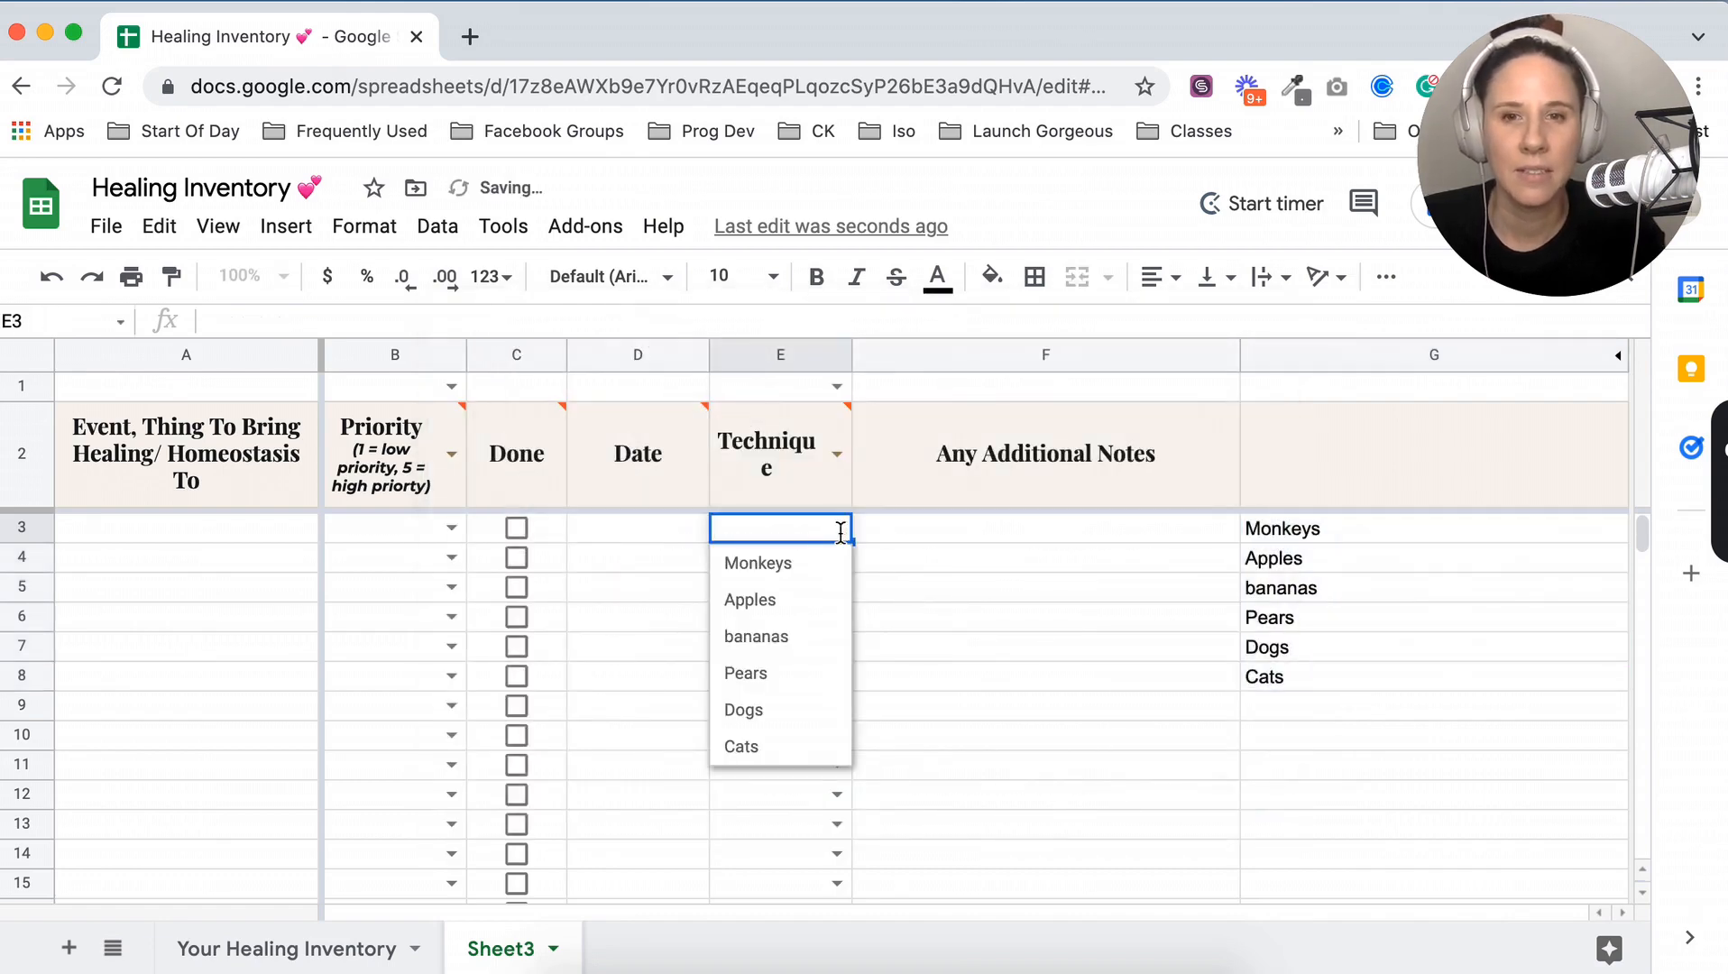
{"action": "left_click", "coordinate": [1420, 798]}
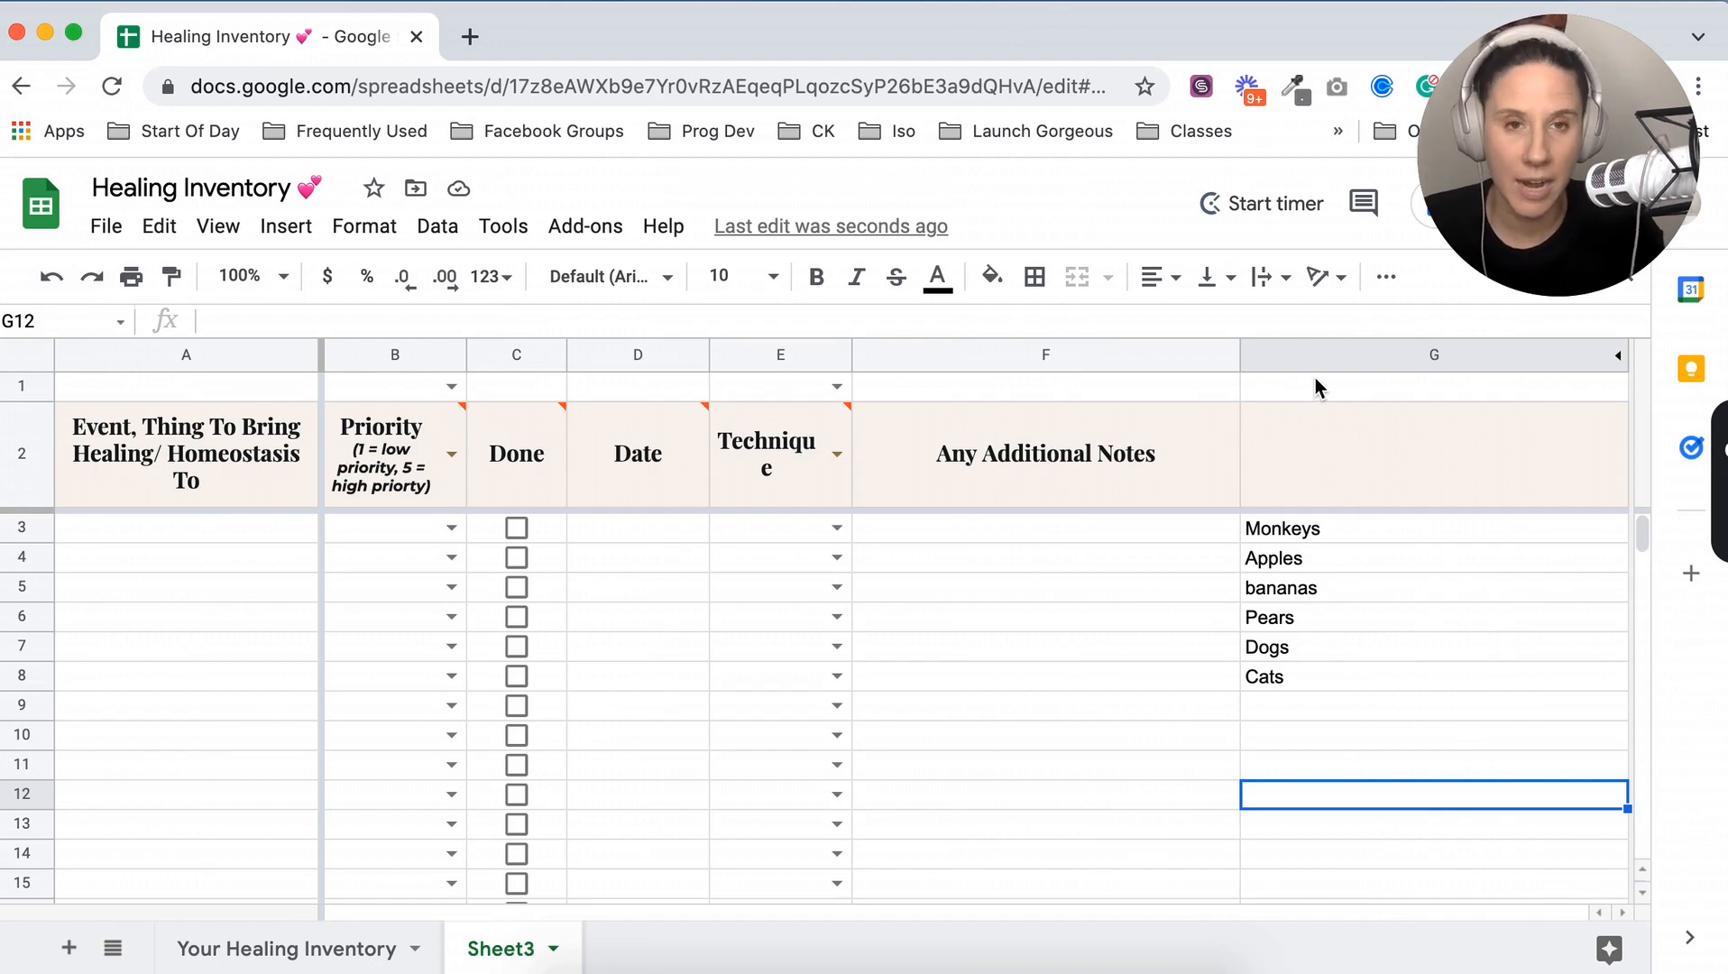
Replace Apples with oranges in cell G4 and check the Technique dropdown choices in E3
{"action": "left_click", "coordinate": [1296, 568]}
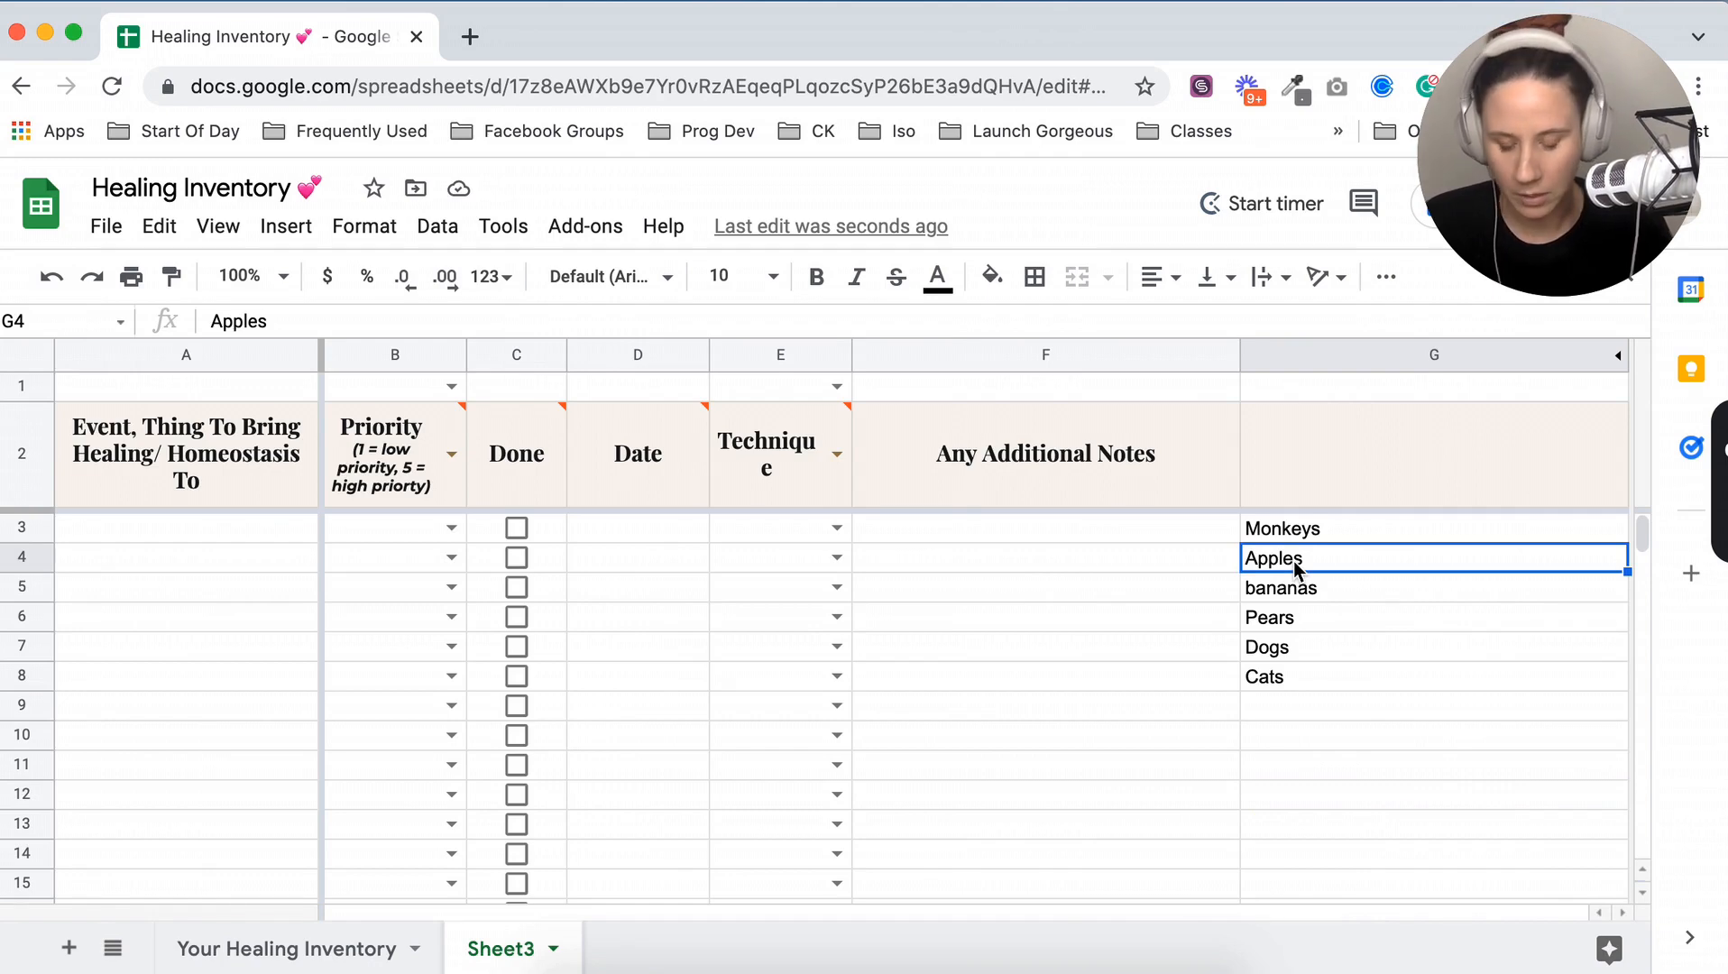
{"action": "type", "text": "oranges"}
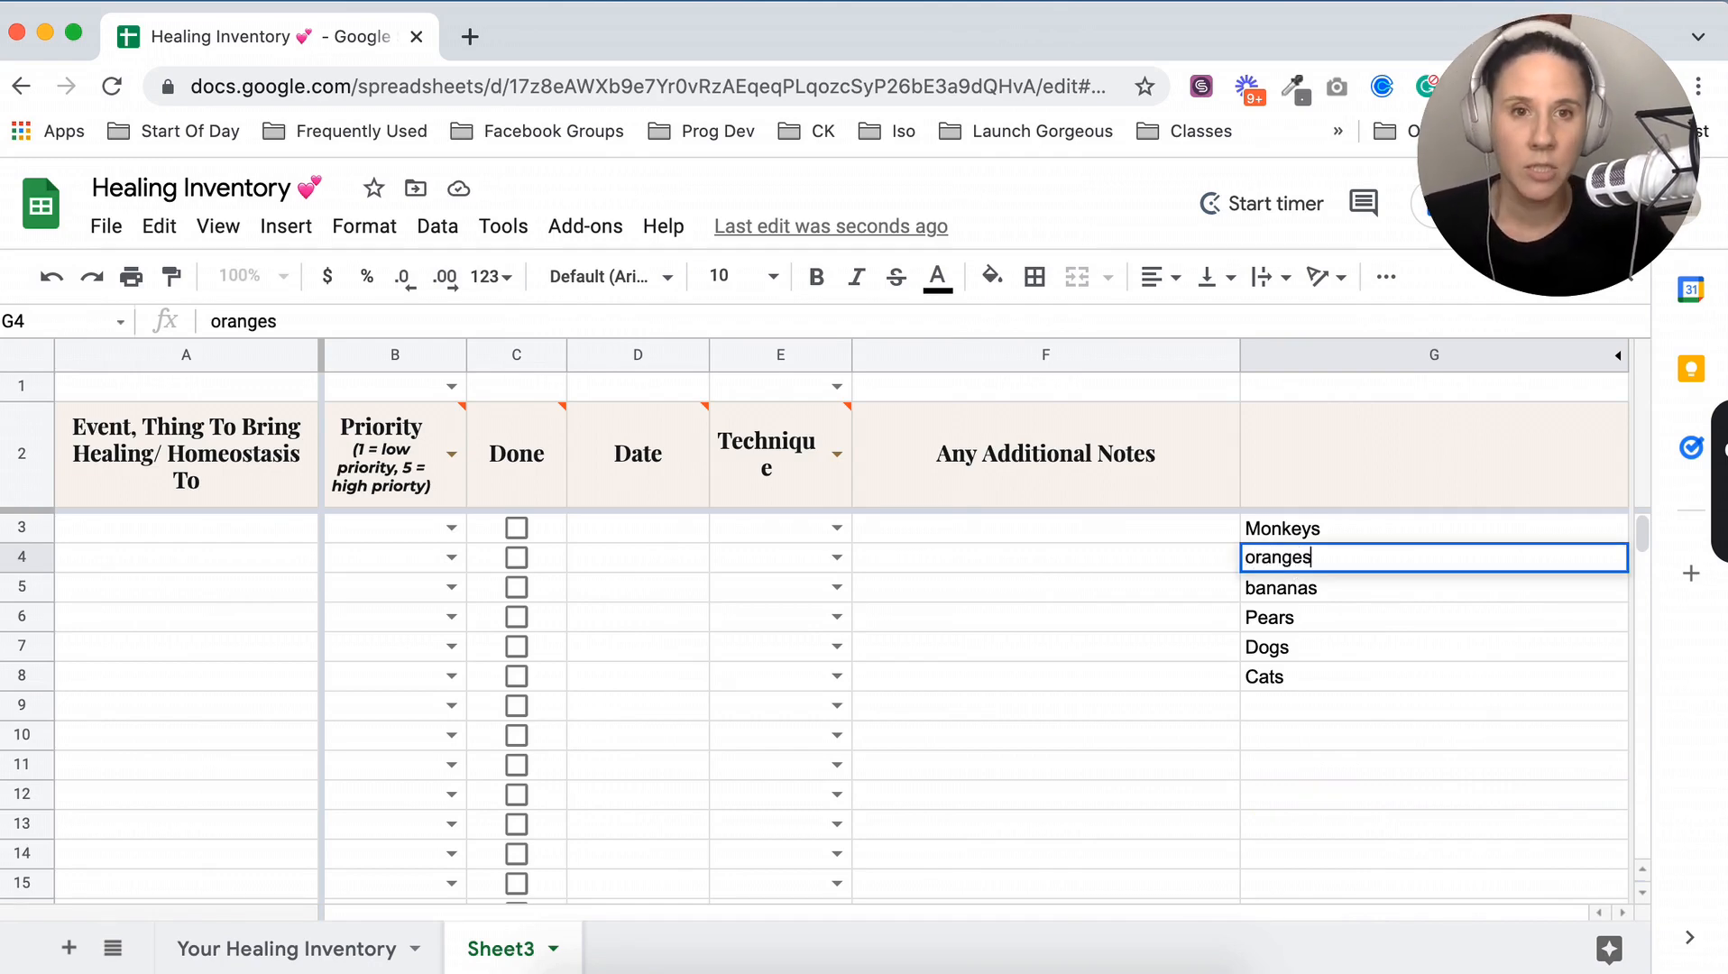
{"action": "key", "text": "Return"}
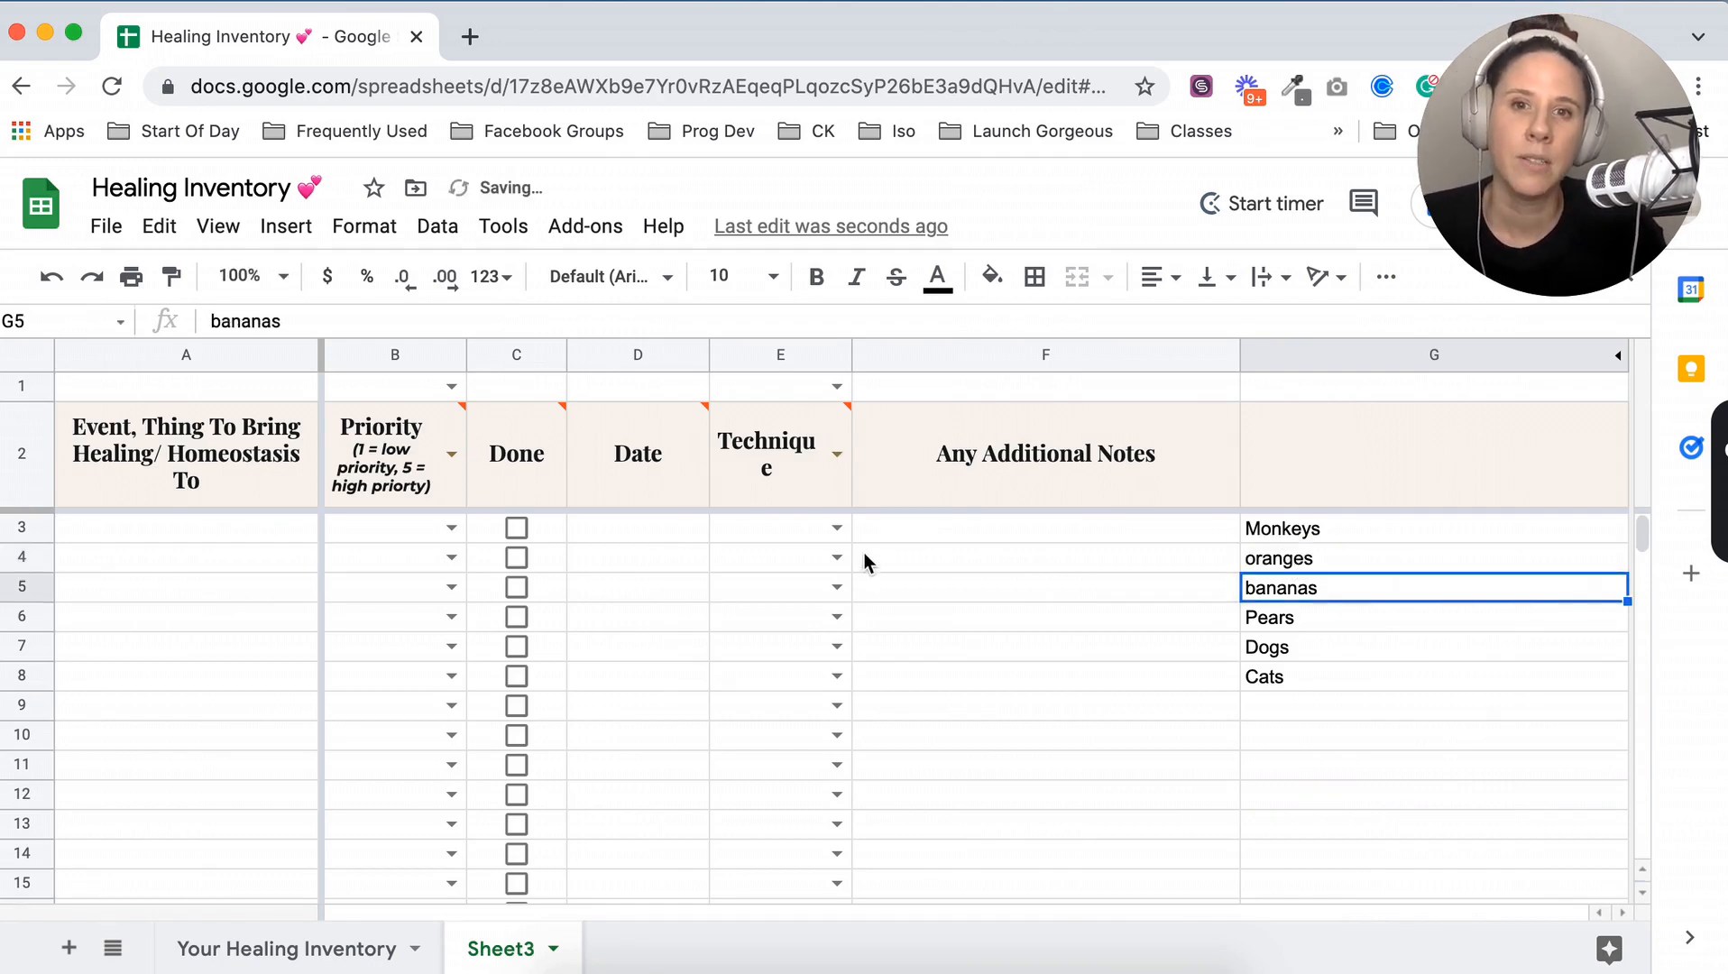
{"action": "left_click", "coordinate": [838, 529]}
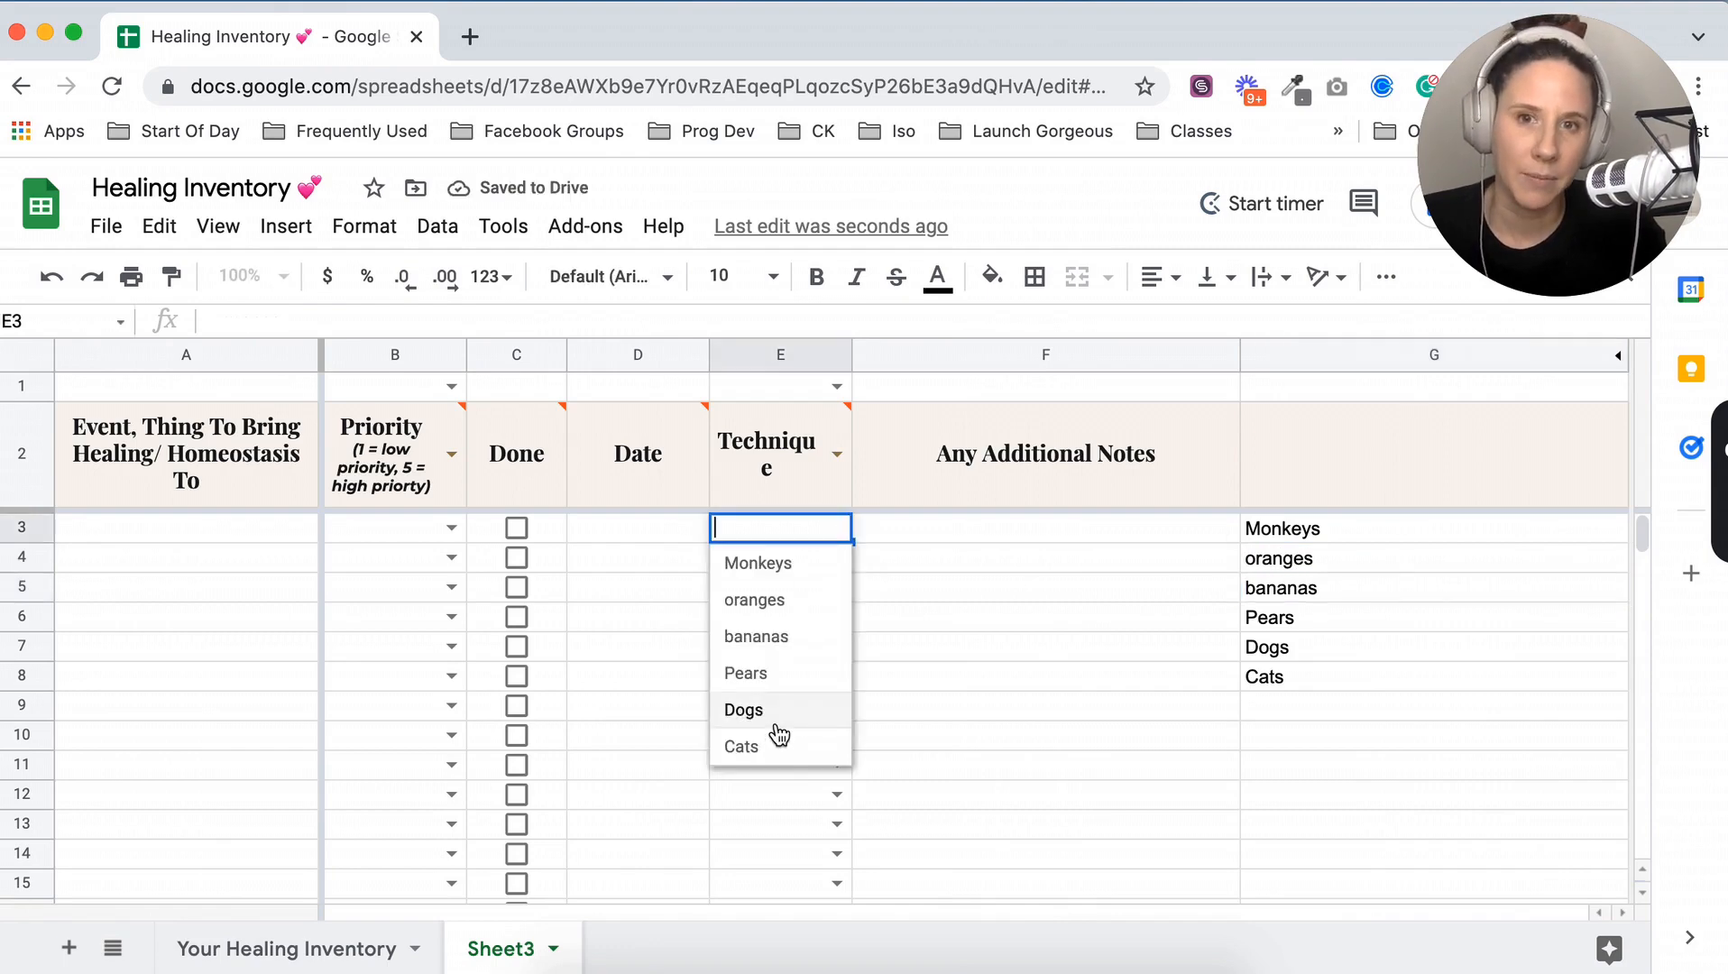
{"action": "left_click", "coordinate": [1346, 772]}
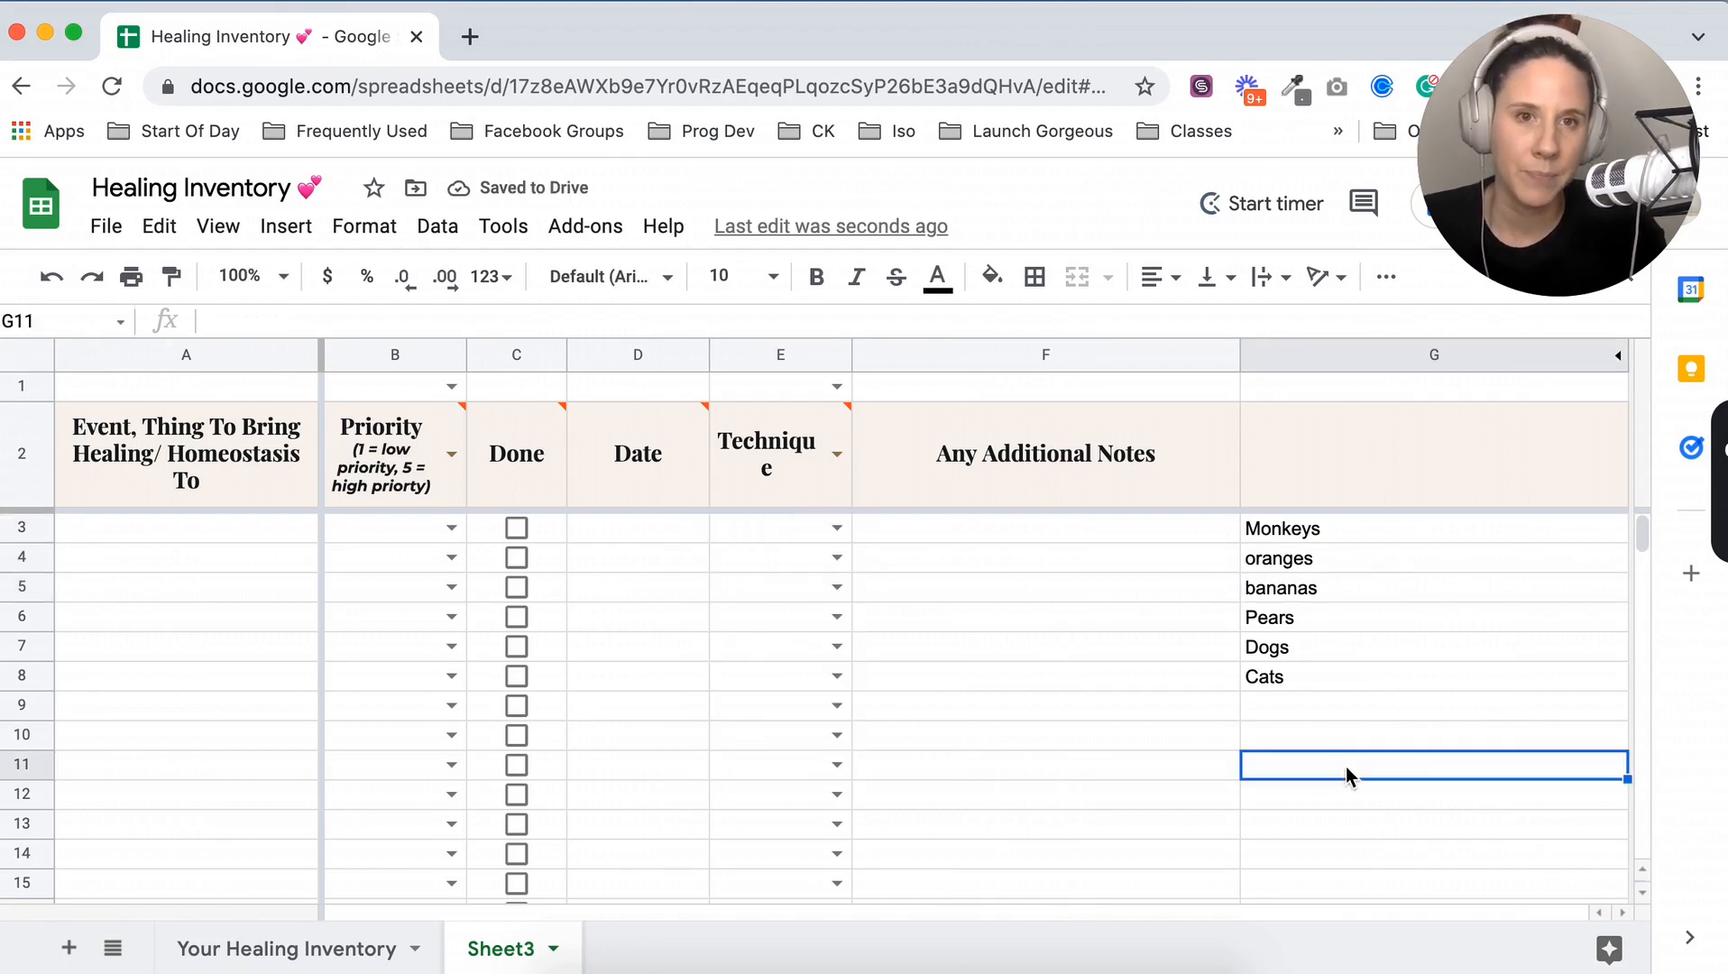
Hide column G, which holds the source list for the Technique dropdown
{"action": "left_click", "coordinate": [1298, 356]}
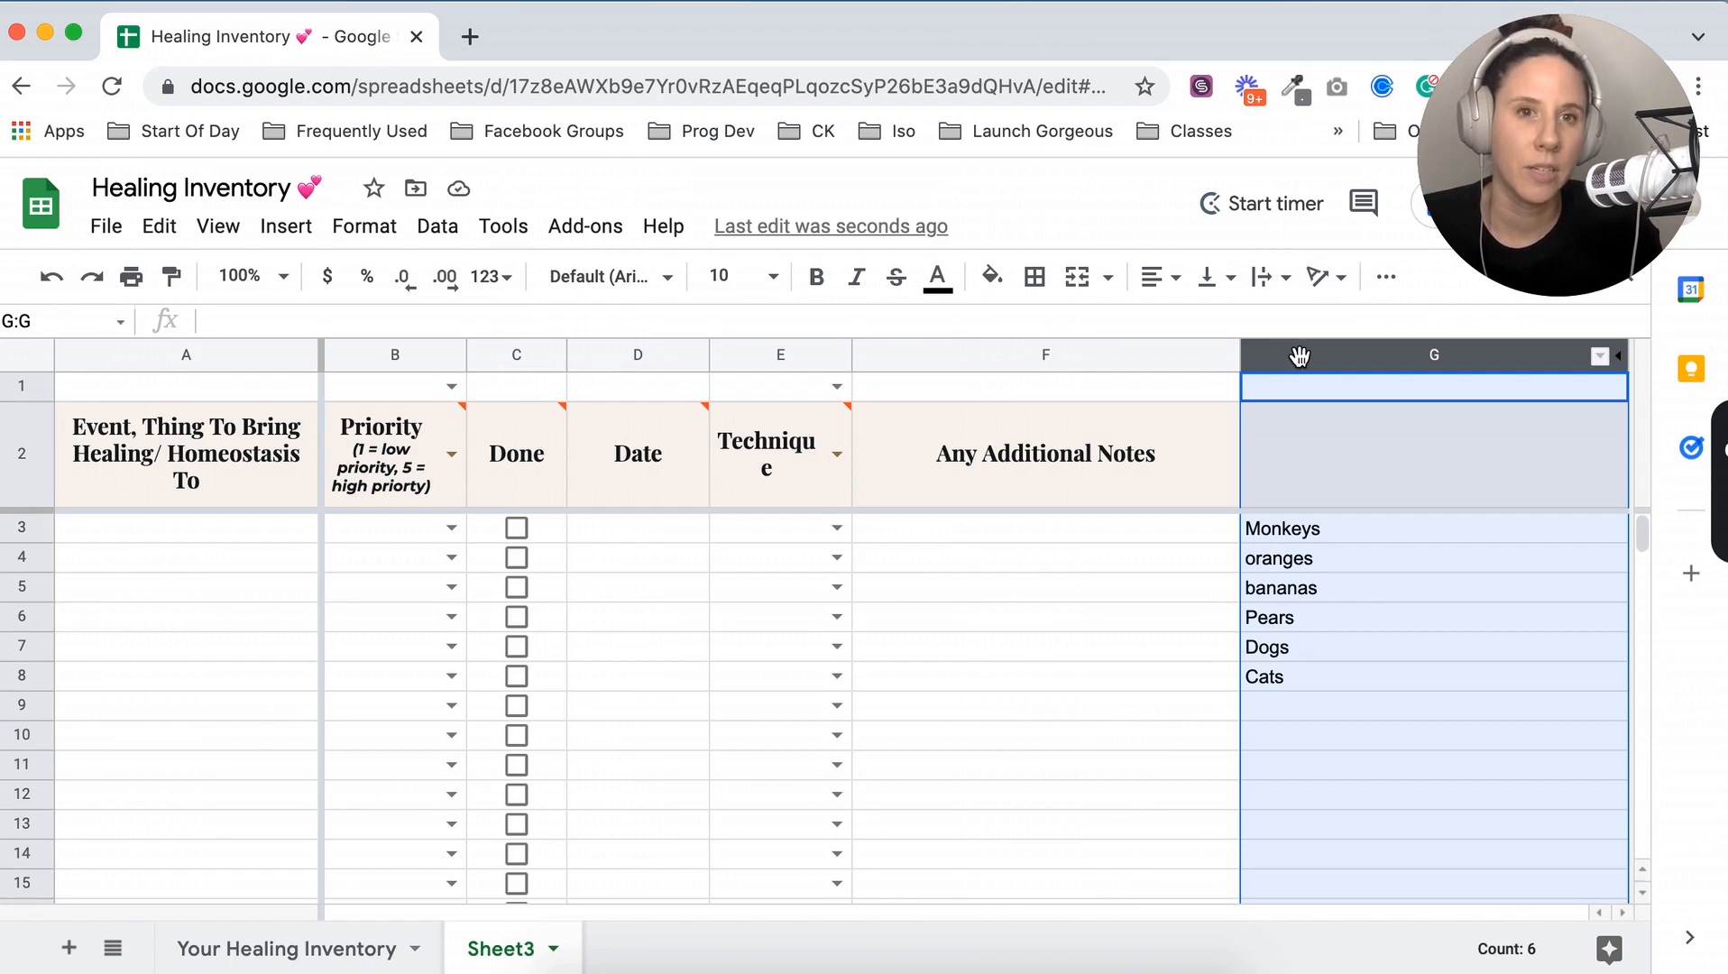
{"action": "right_click", "coordinate": [1325, 350]}
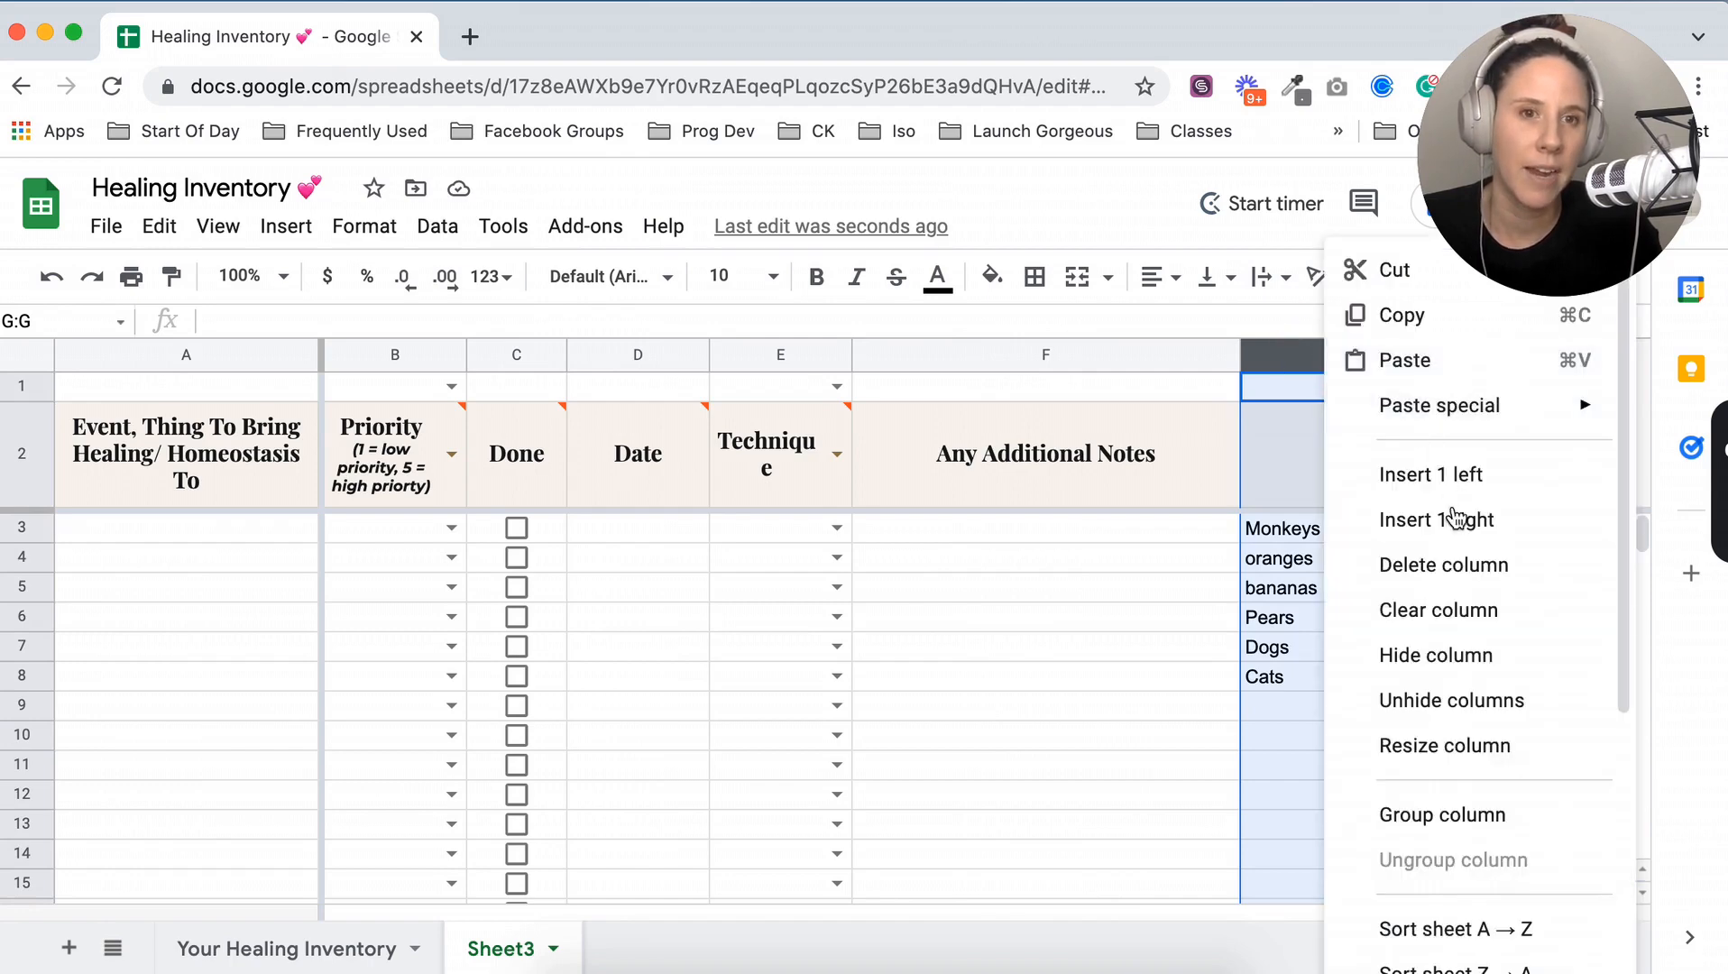
{"action": "left_click", "coordinate": [1455, 655]}
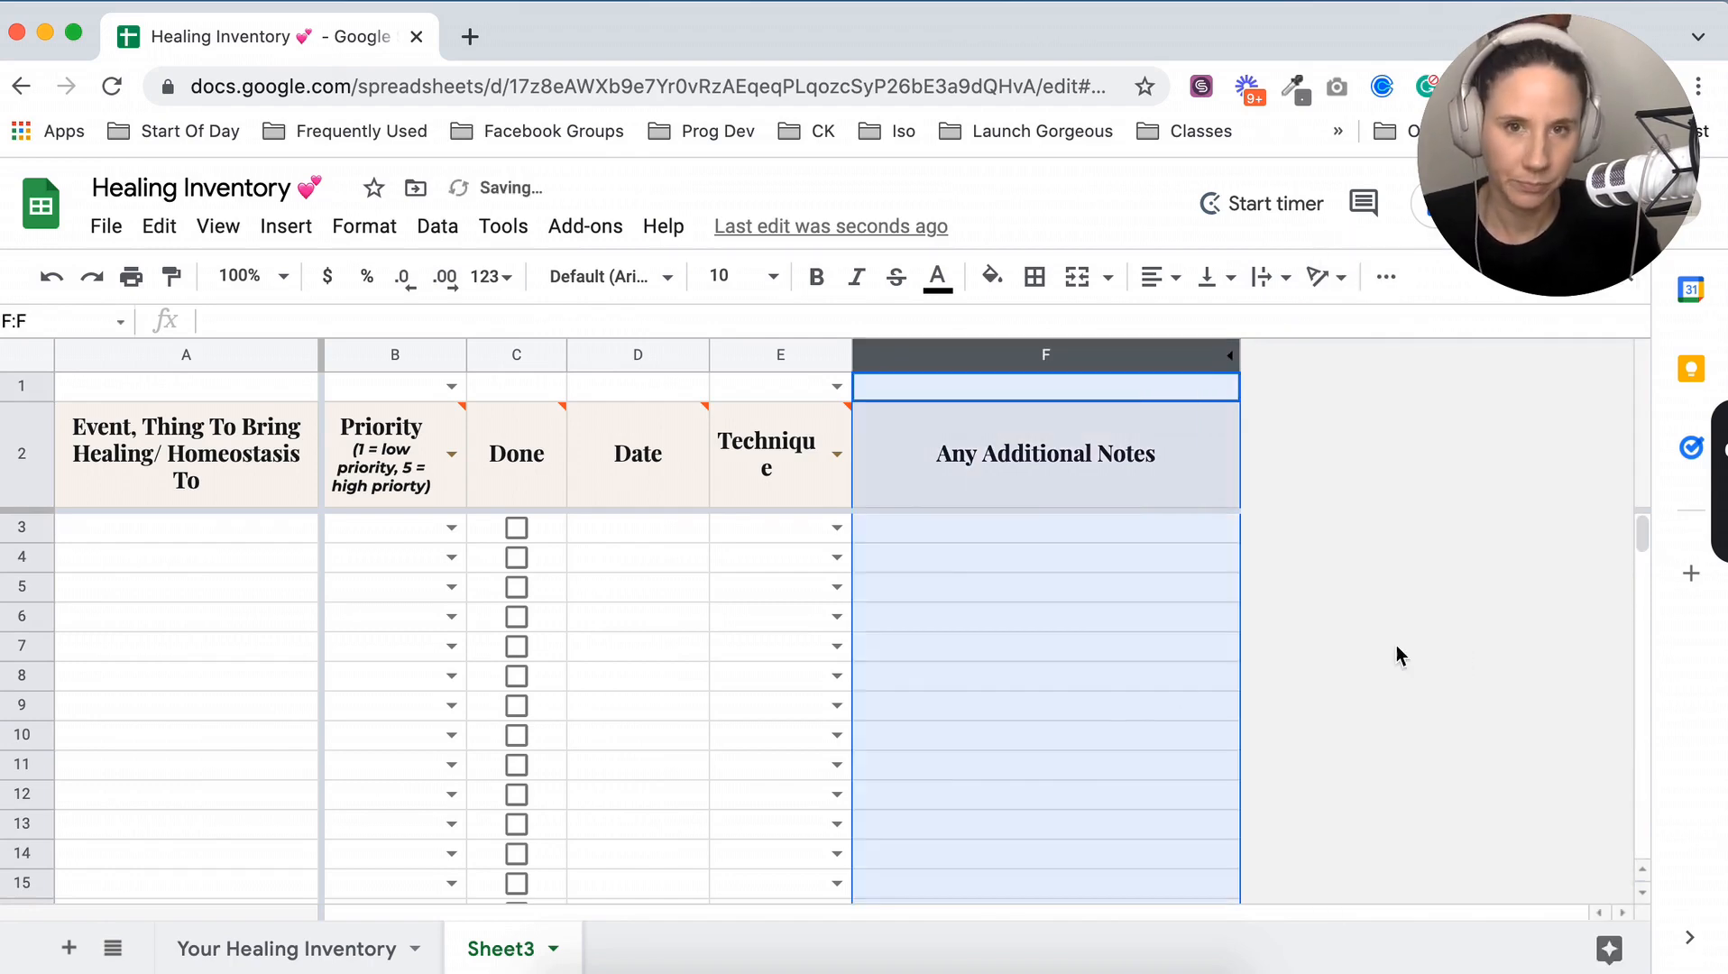
{"action": "left_click", "coordinate": [1394, 586]}
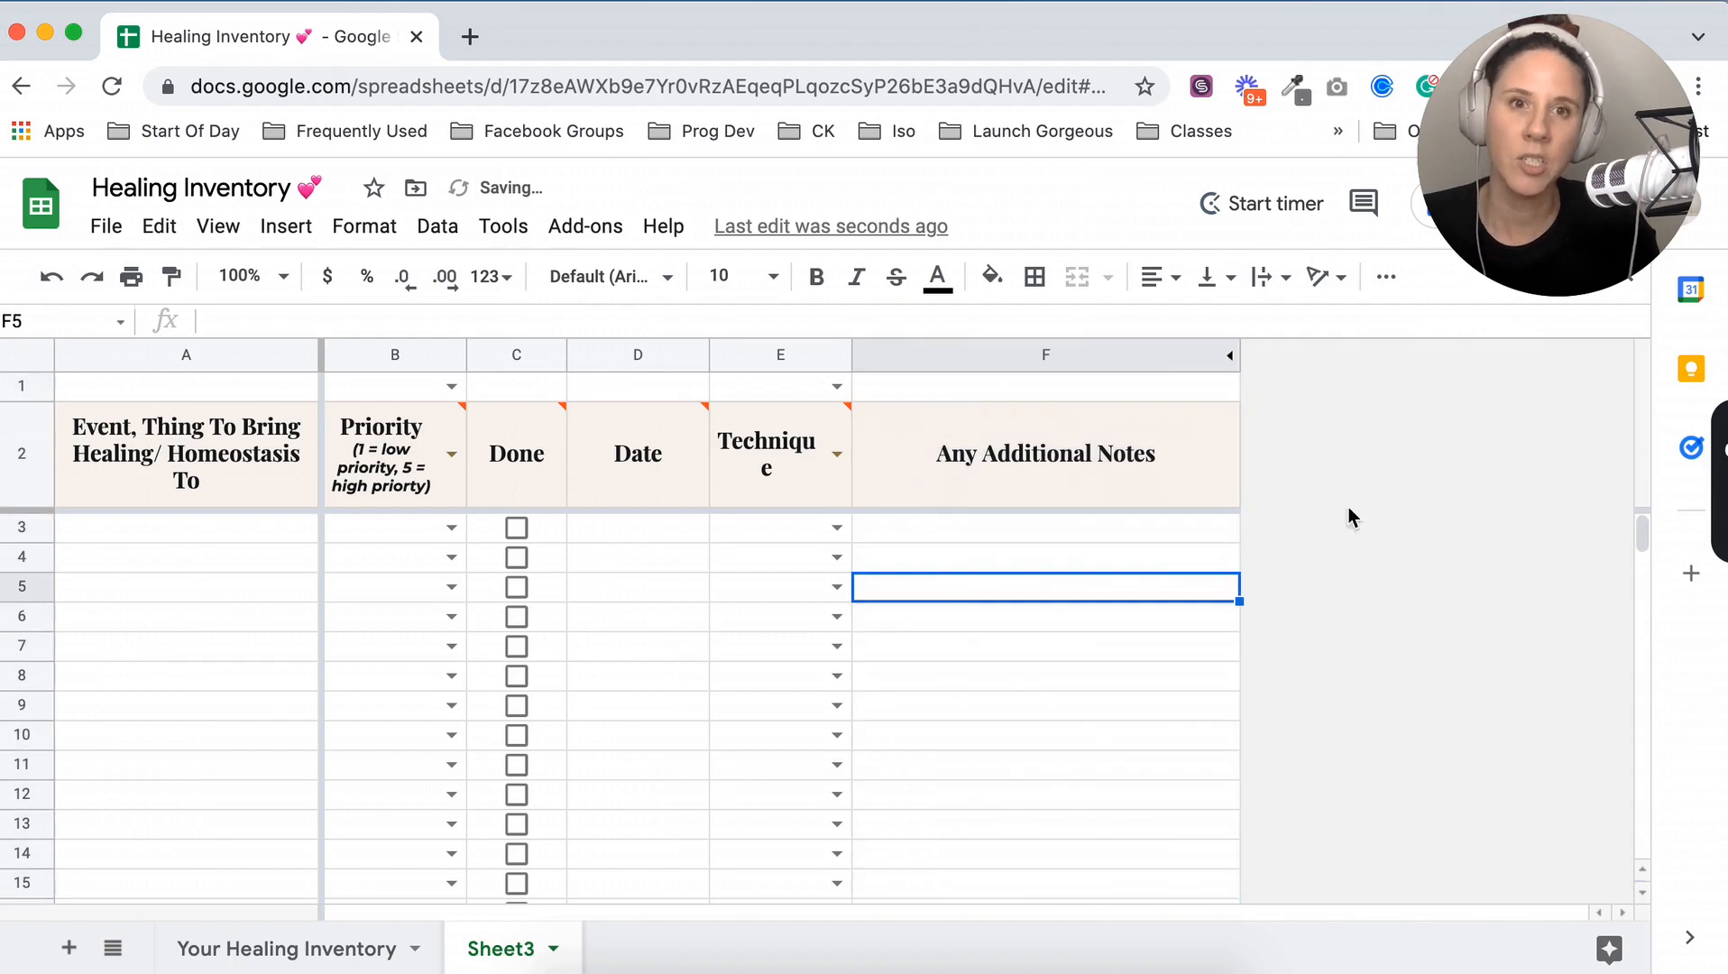
Check the Technique dropdown choices in E3 and widen column E so its header fits on one line
{"action": "left_click", "coordinate": [837, 527]}
{"action": "left_click", "coordinate": [989, 675]}
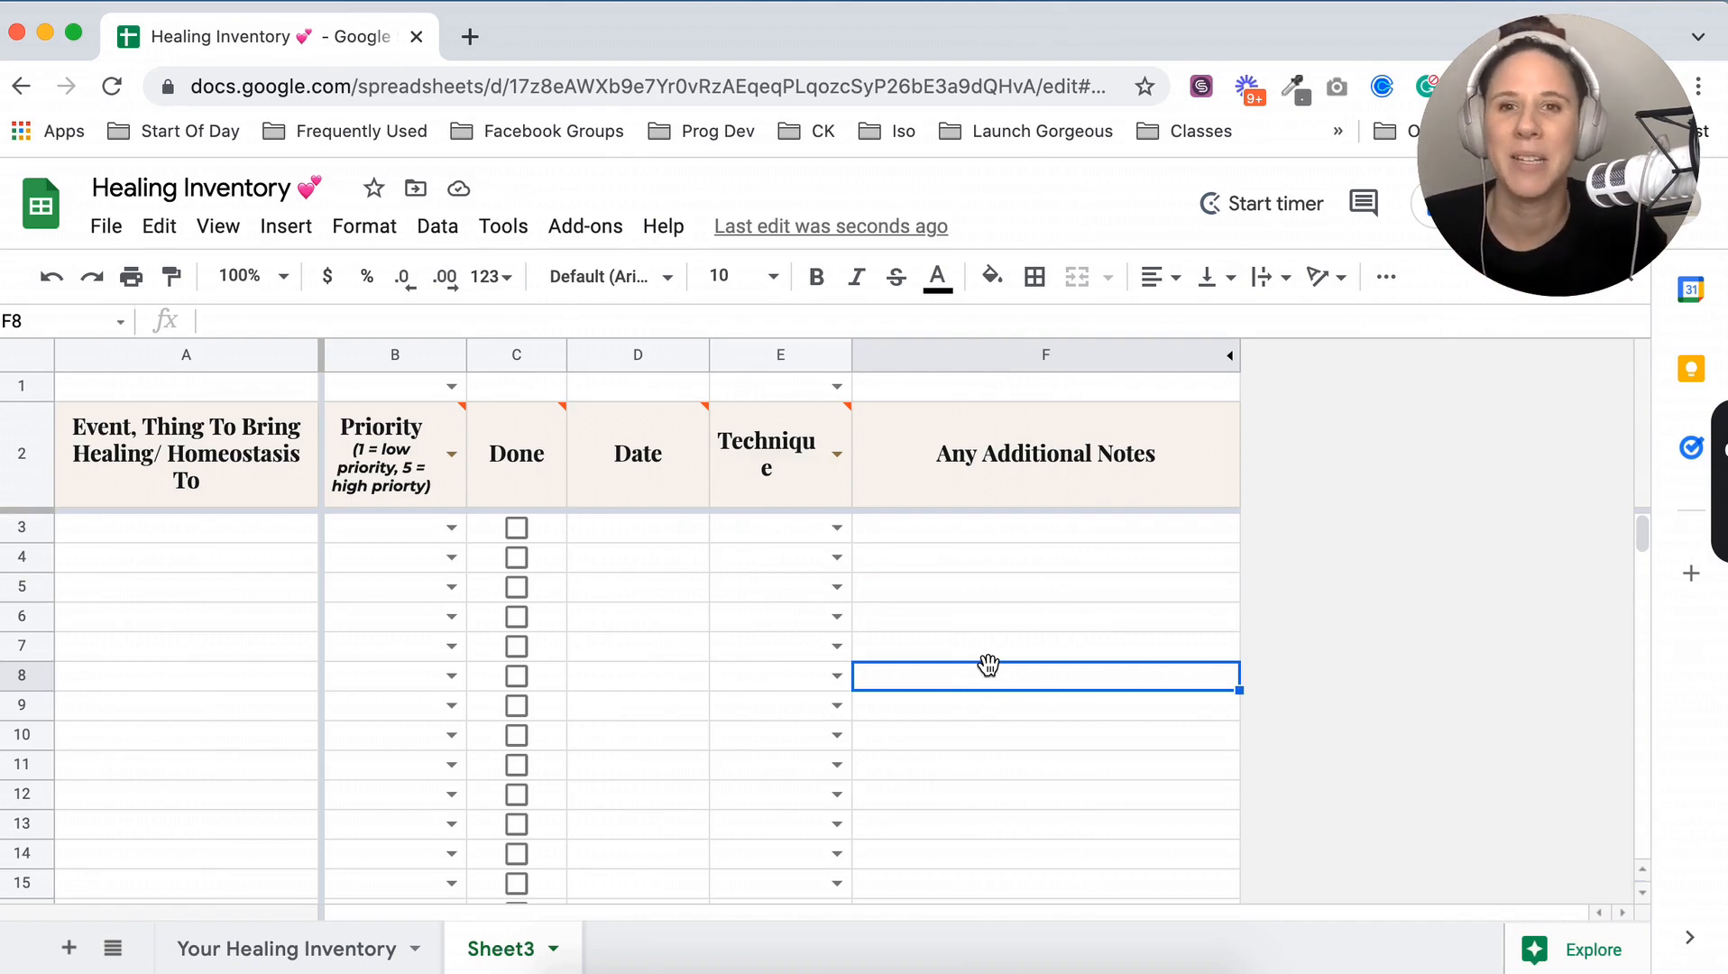
{"action": "left_click_drag", "start_coordinate": [854, 355], "coordinate": [886, 354]}
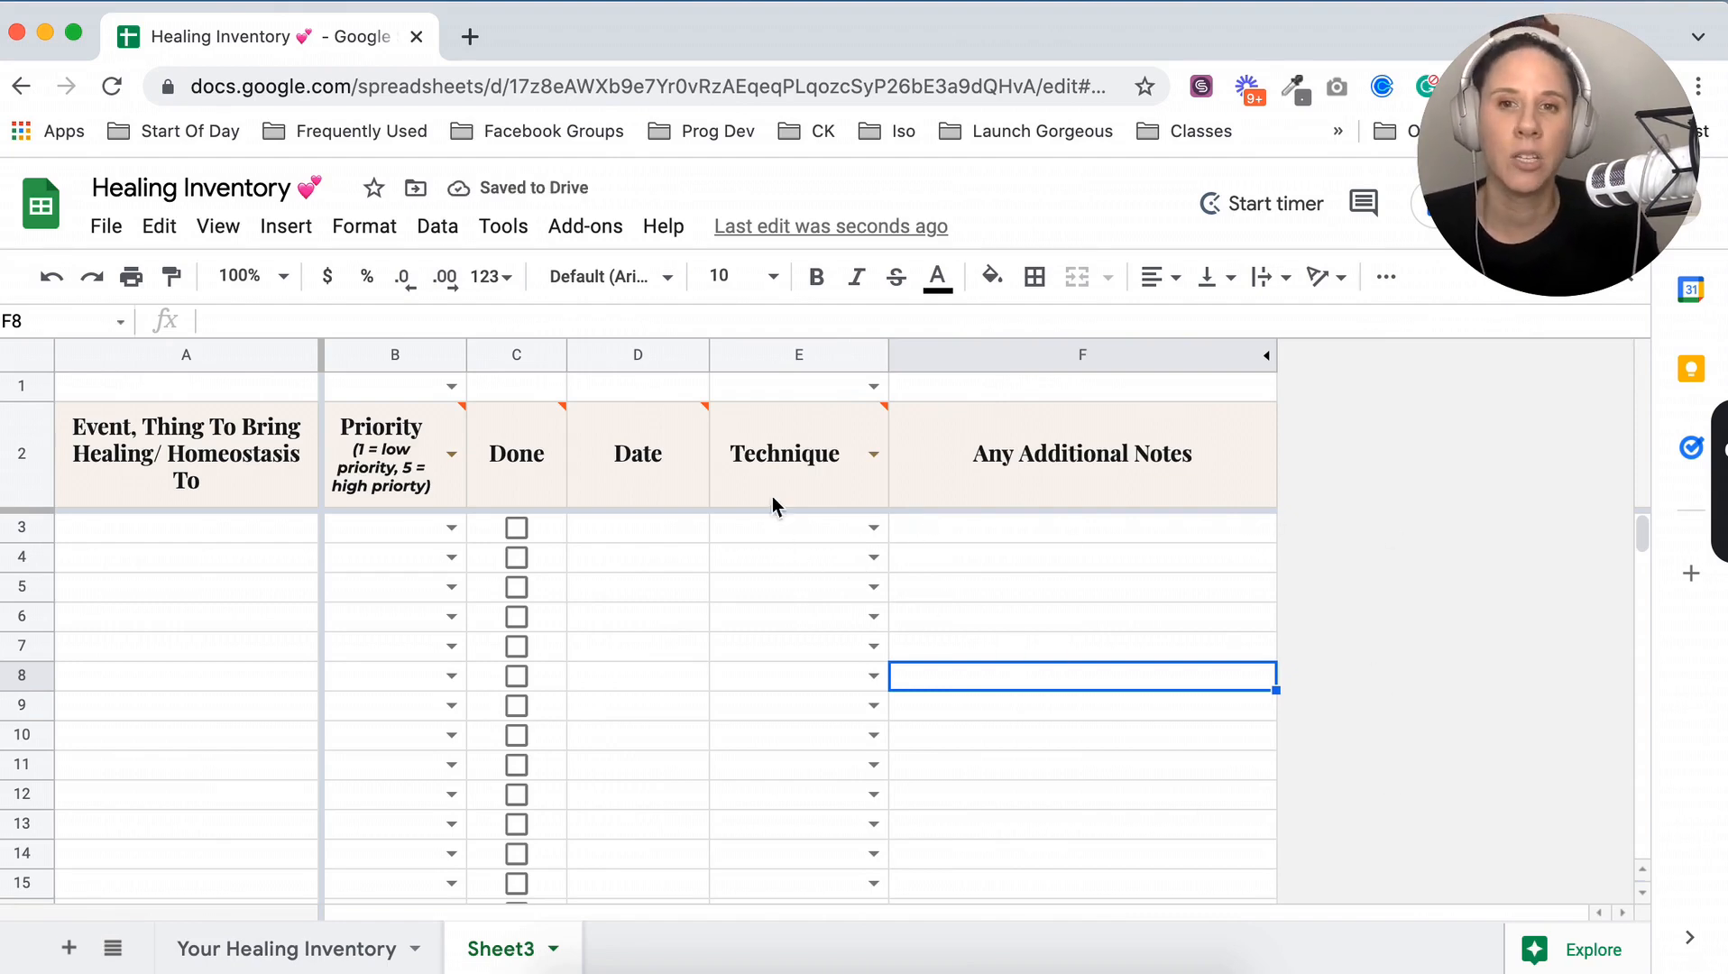
Review the available data validation criteria types for cell F8 and close the settings without saving
{"action": "left_click", "coordinate": [438, 230]}
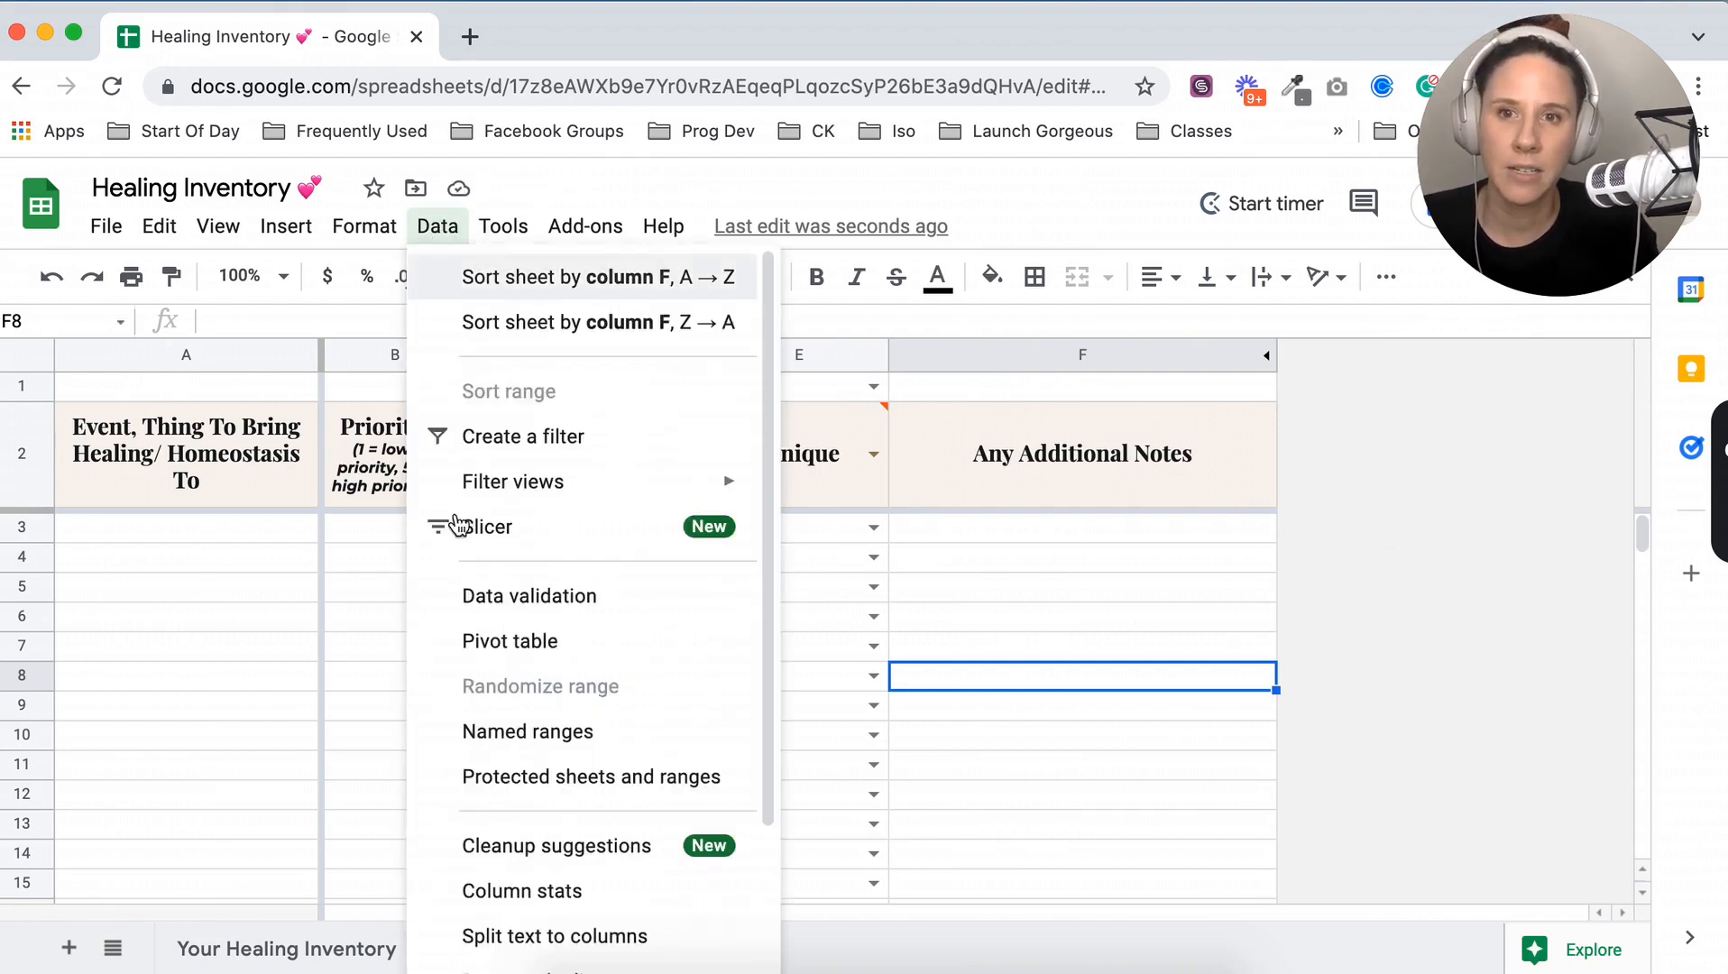
{"action": "left_click", "coordinate": [501, 597]}
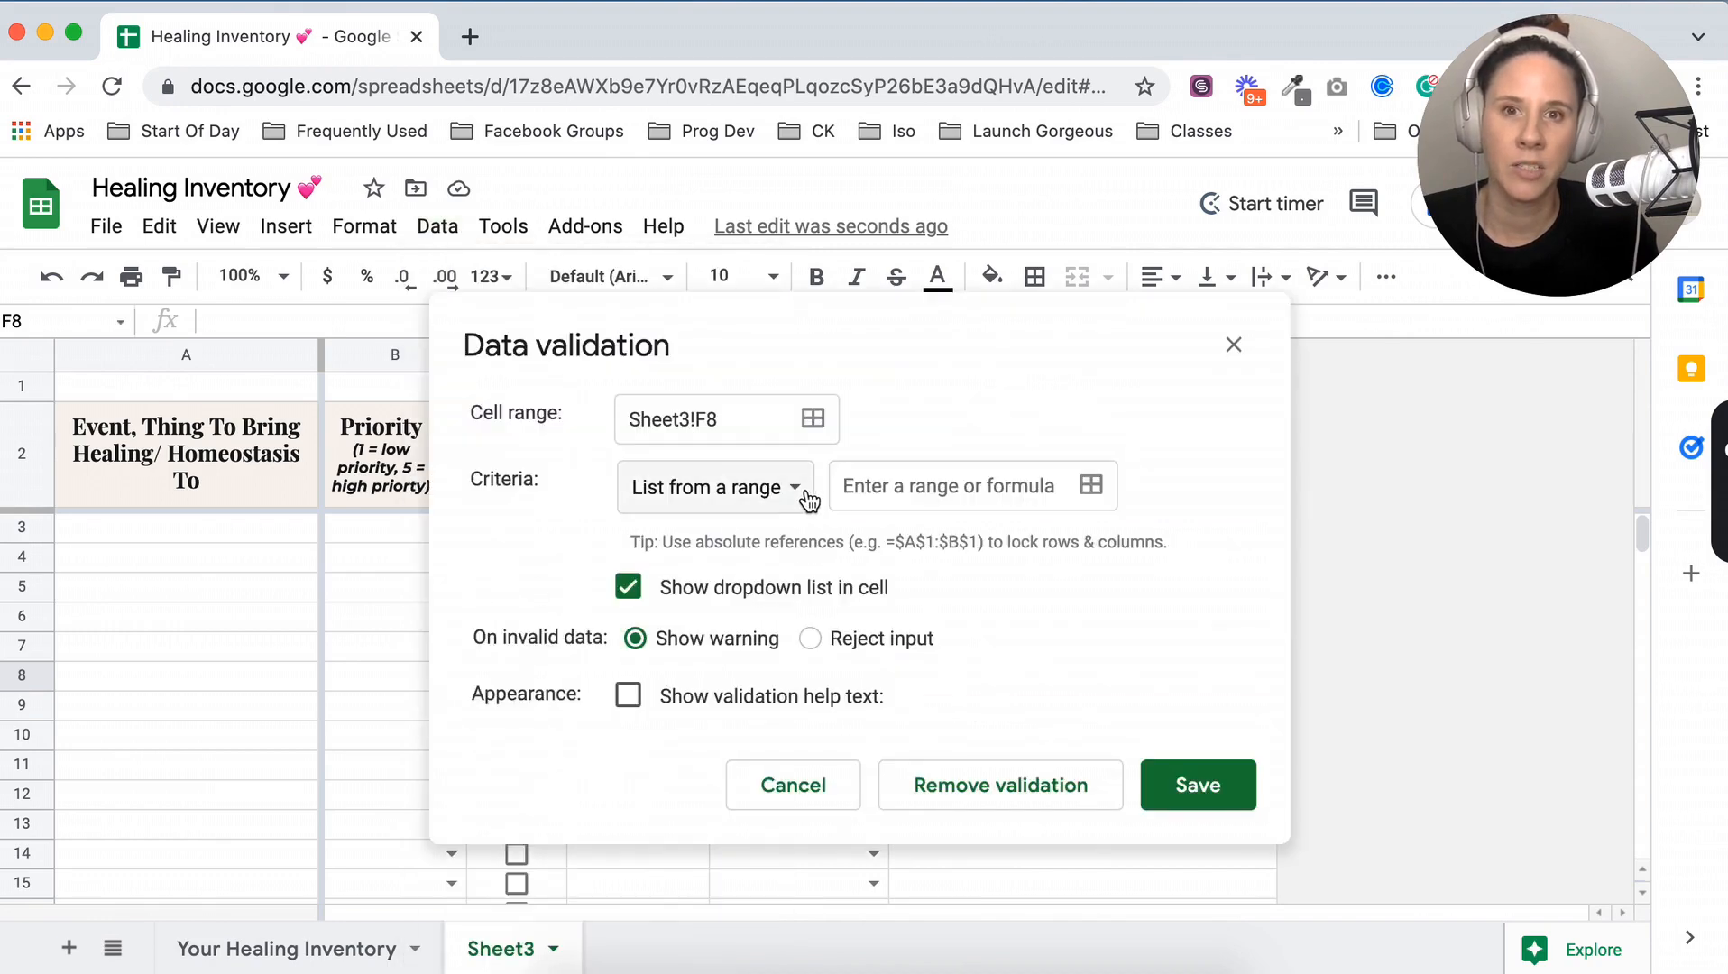
{"action": "left_click", "coordinate": [803, 494]}
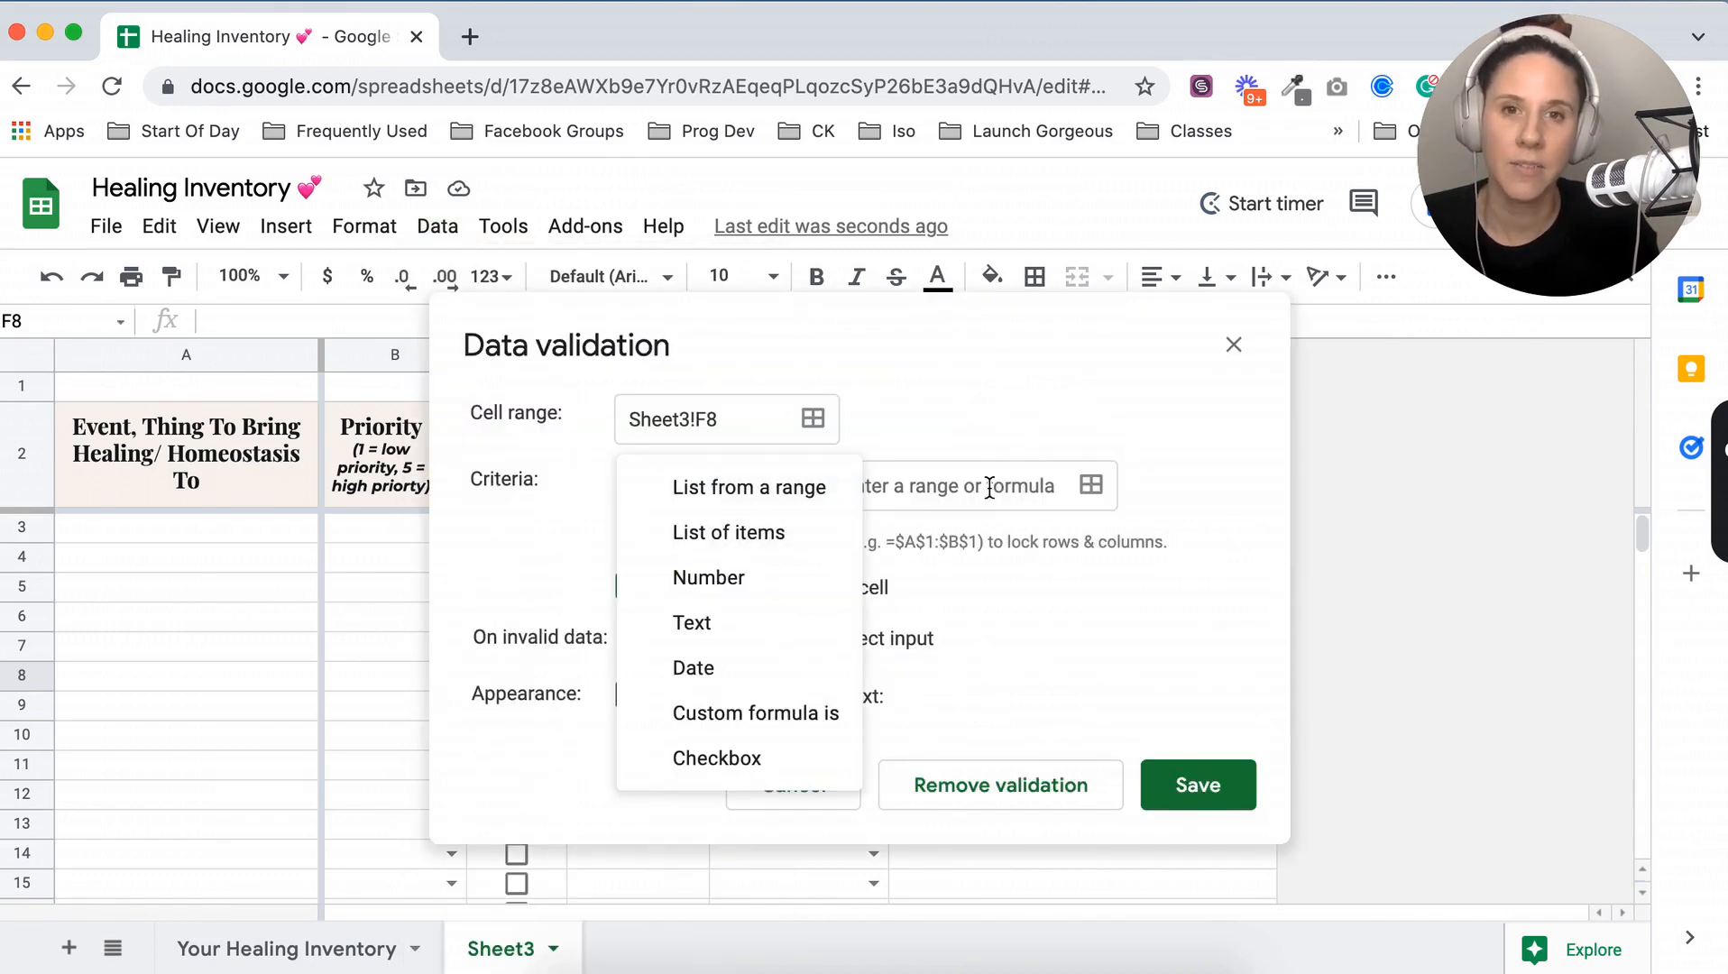
{"action": "left_click", "coordinate": [1234, 346]}
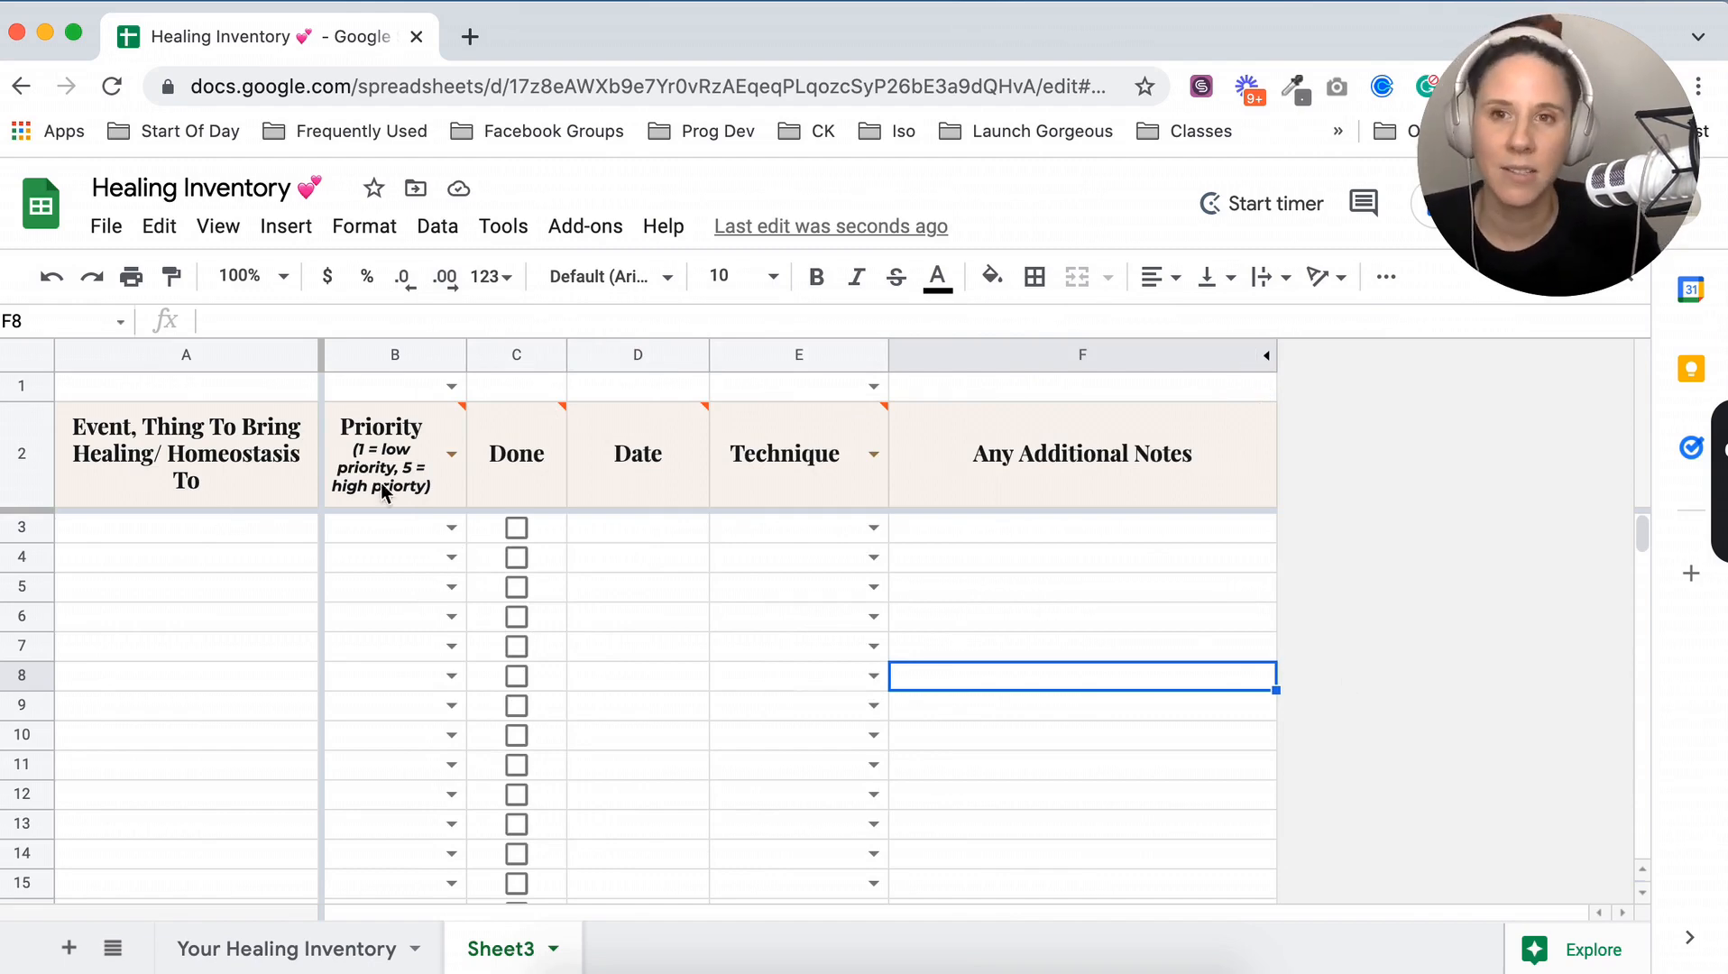
Choose 5 from the Priority dropdown in cell B3
{"action": "left_click", "coordinate": [384, 540]}
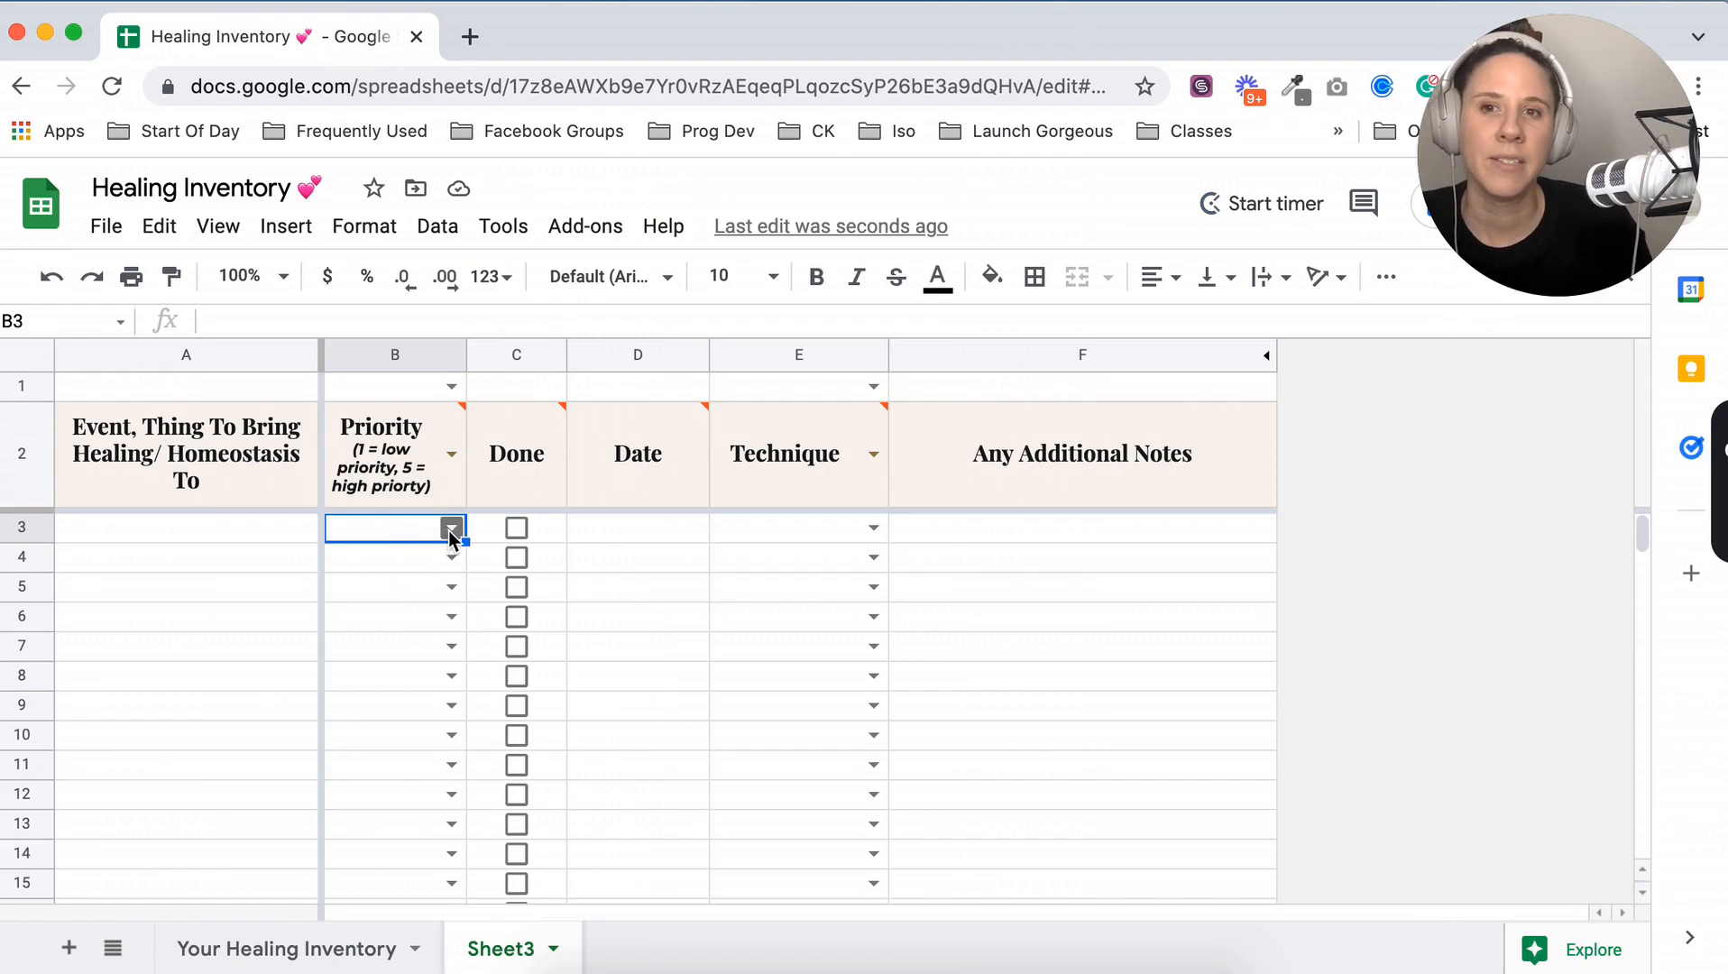
{"action": "left_click", "coordinate": [451, 528]}
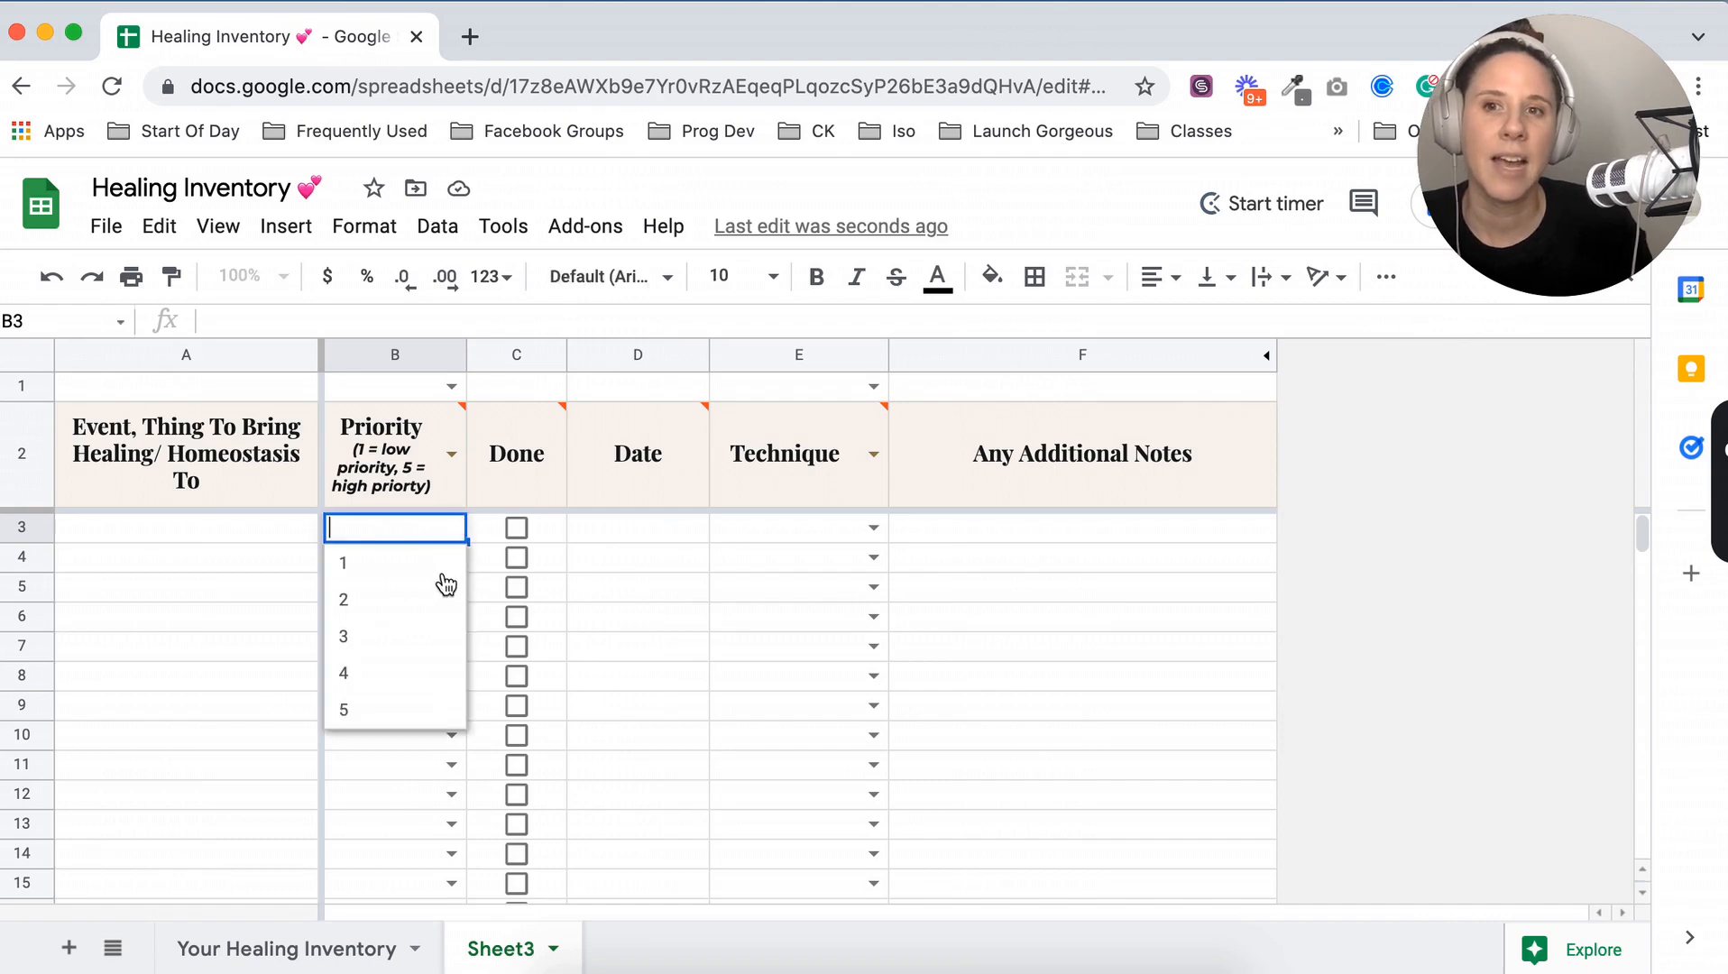
{"action": "left_click", "coordinate": [389, 718]}
{"action": "left_click", "coordinate": [382, 710]}
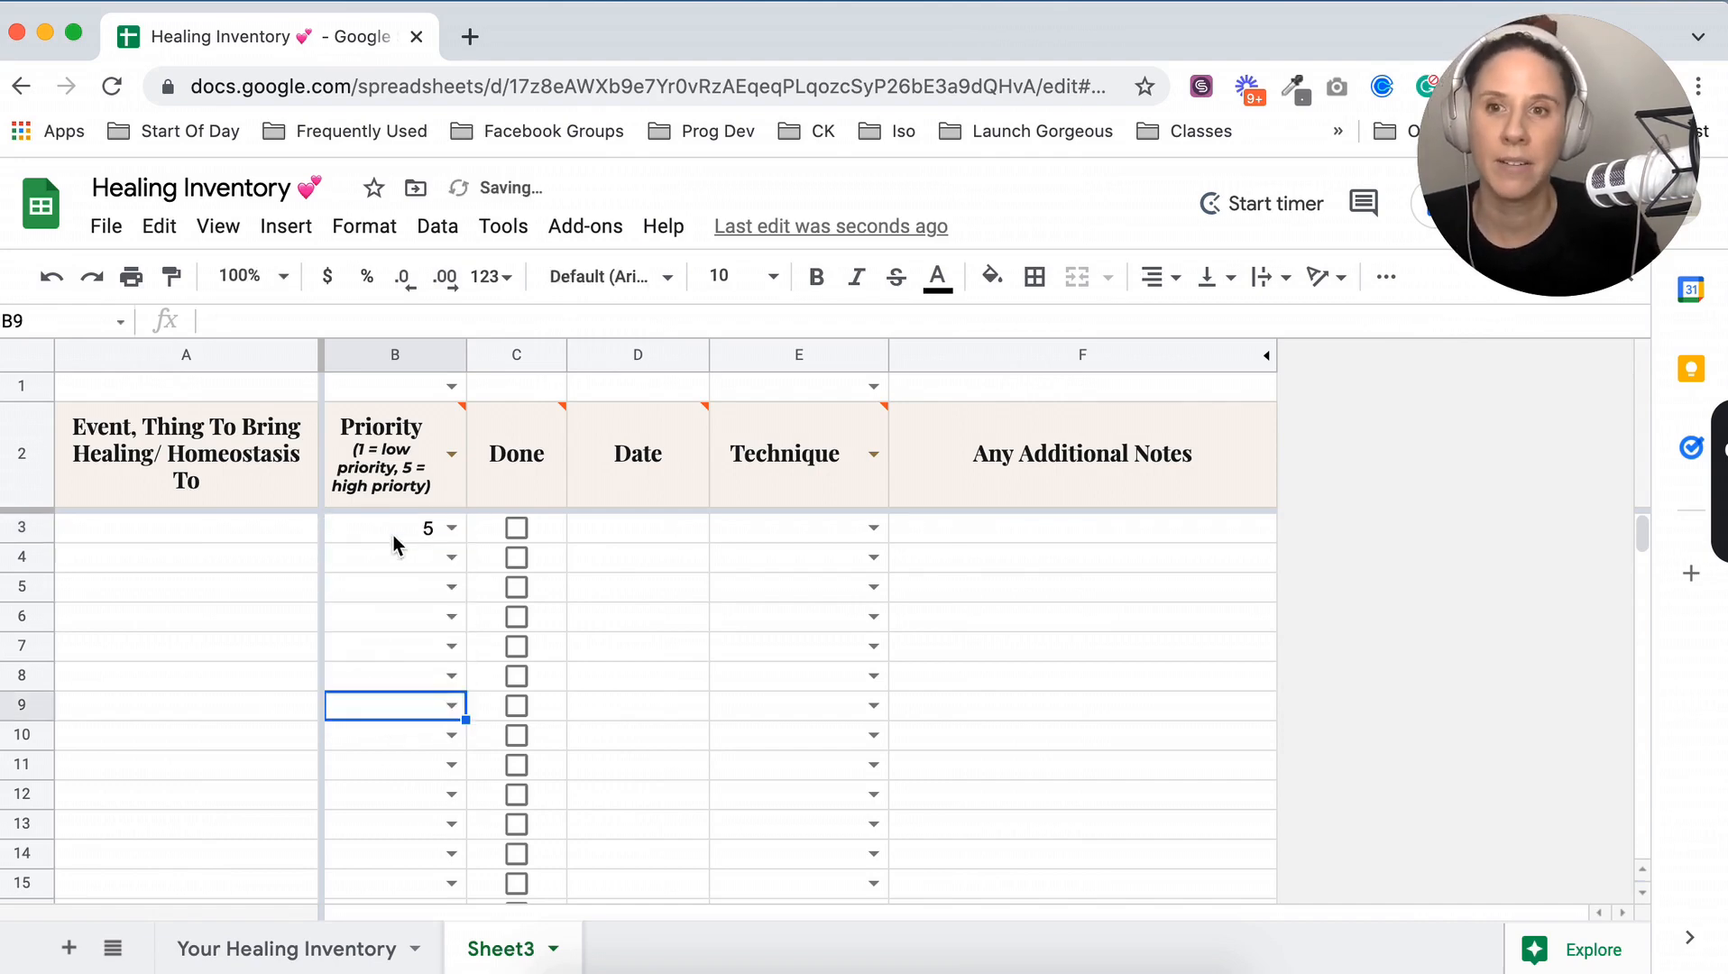
{"action": "left_click", "coordinate": [395, 523]}
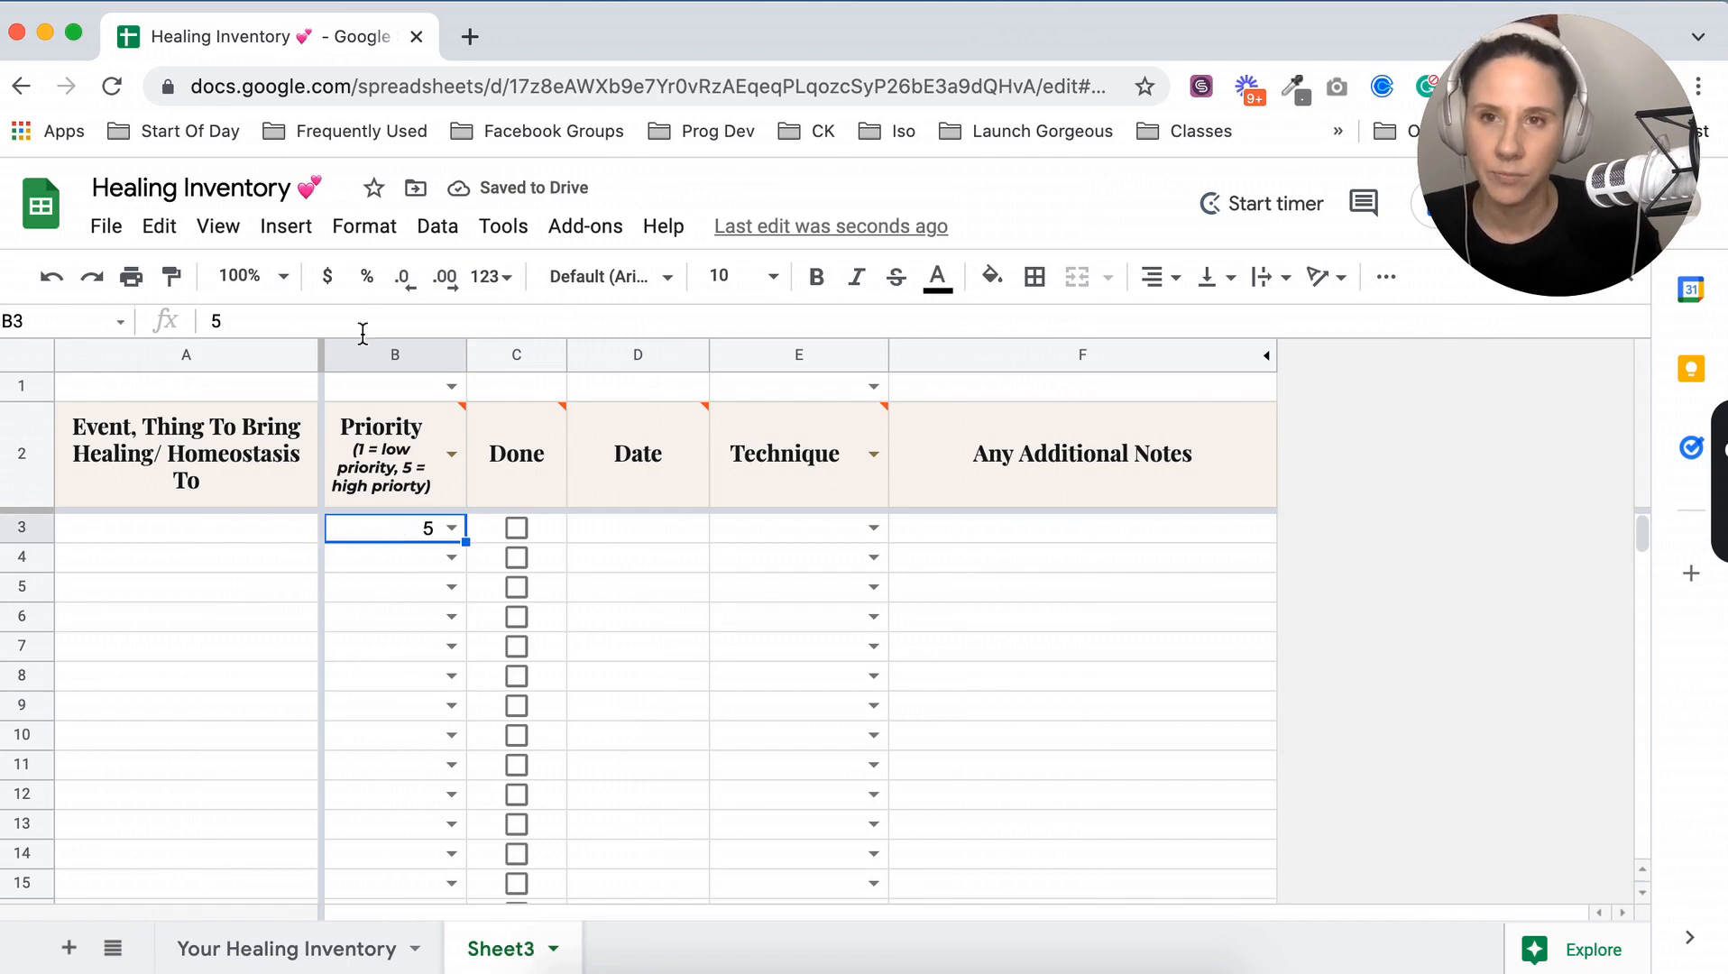
Delete all existing conditional formatting rules listed for the Priority column B
{"action": "left_click", "coordinate": [394, 357]}
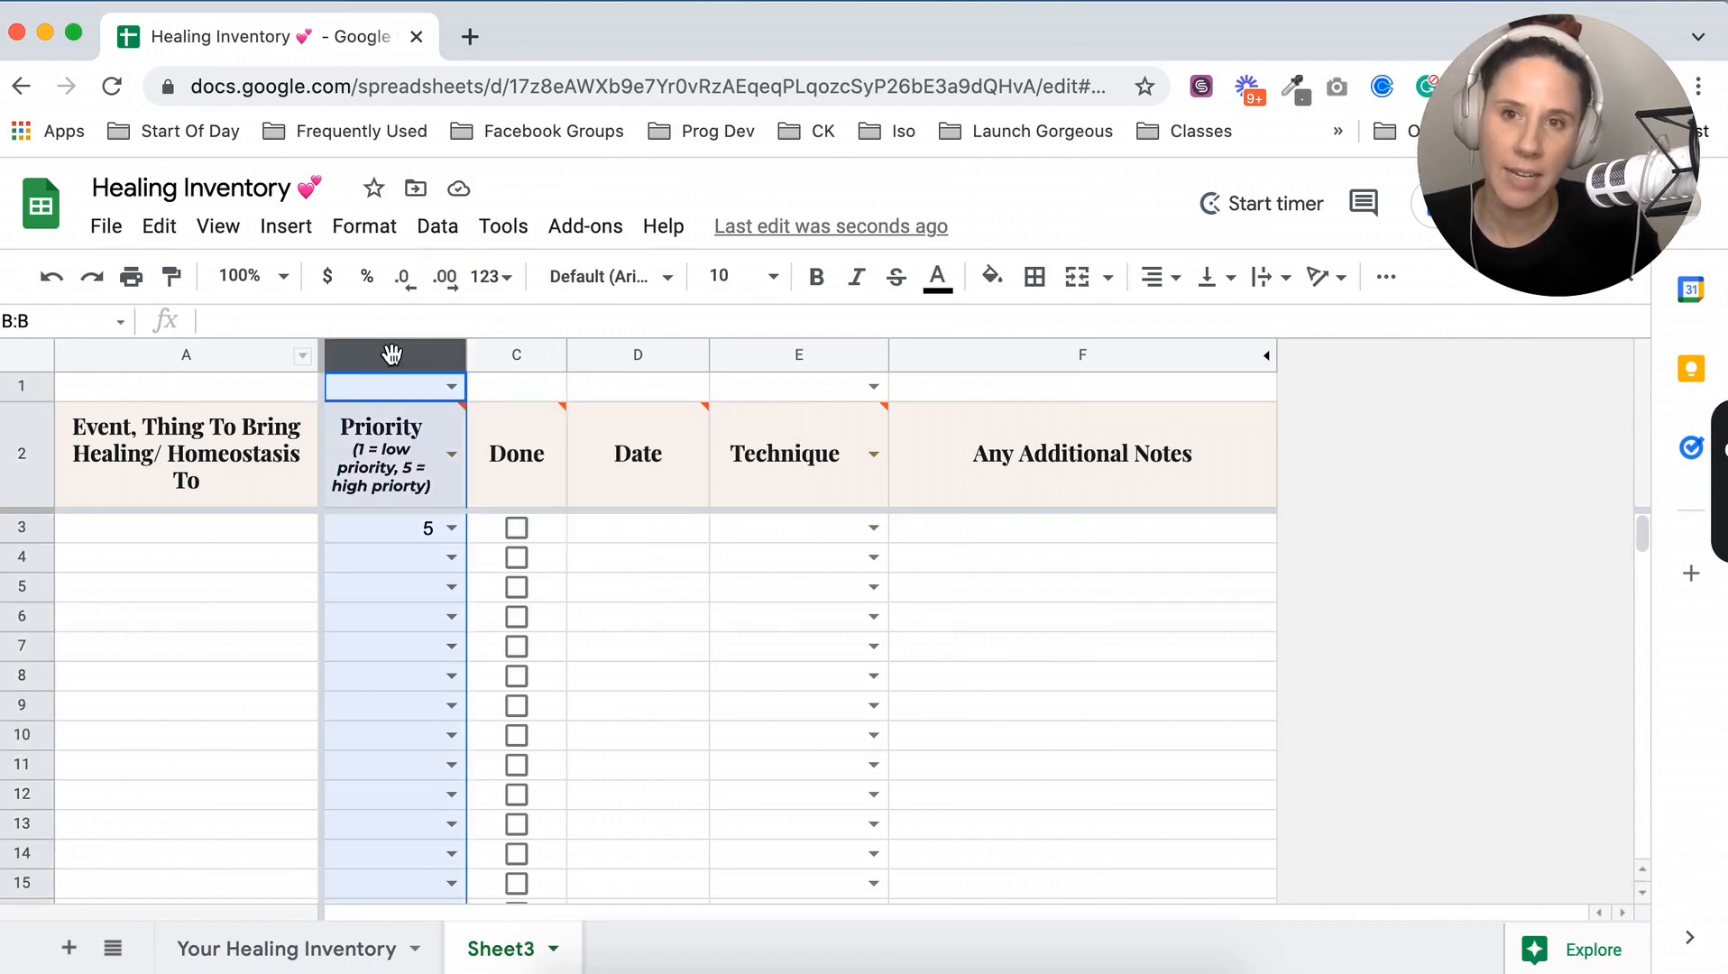
{"action": "left_click", "coordinate": [364, 227]}
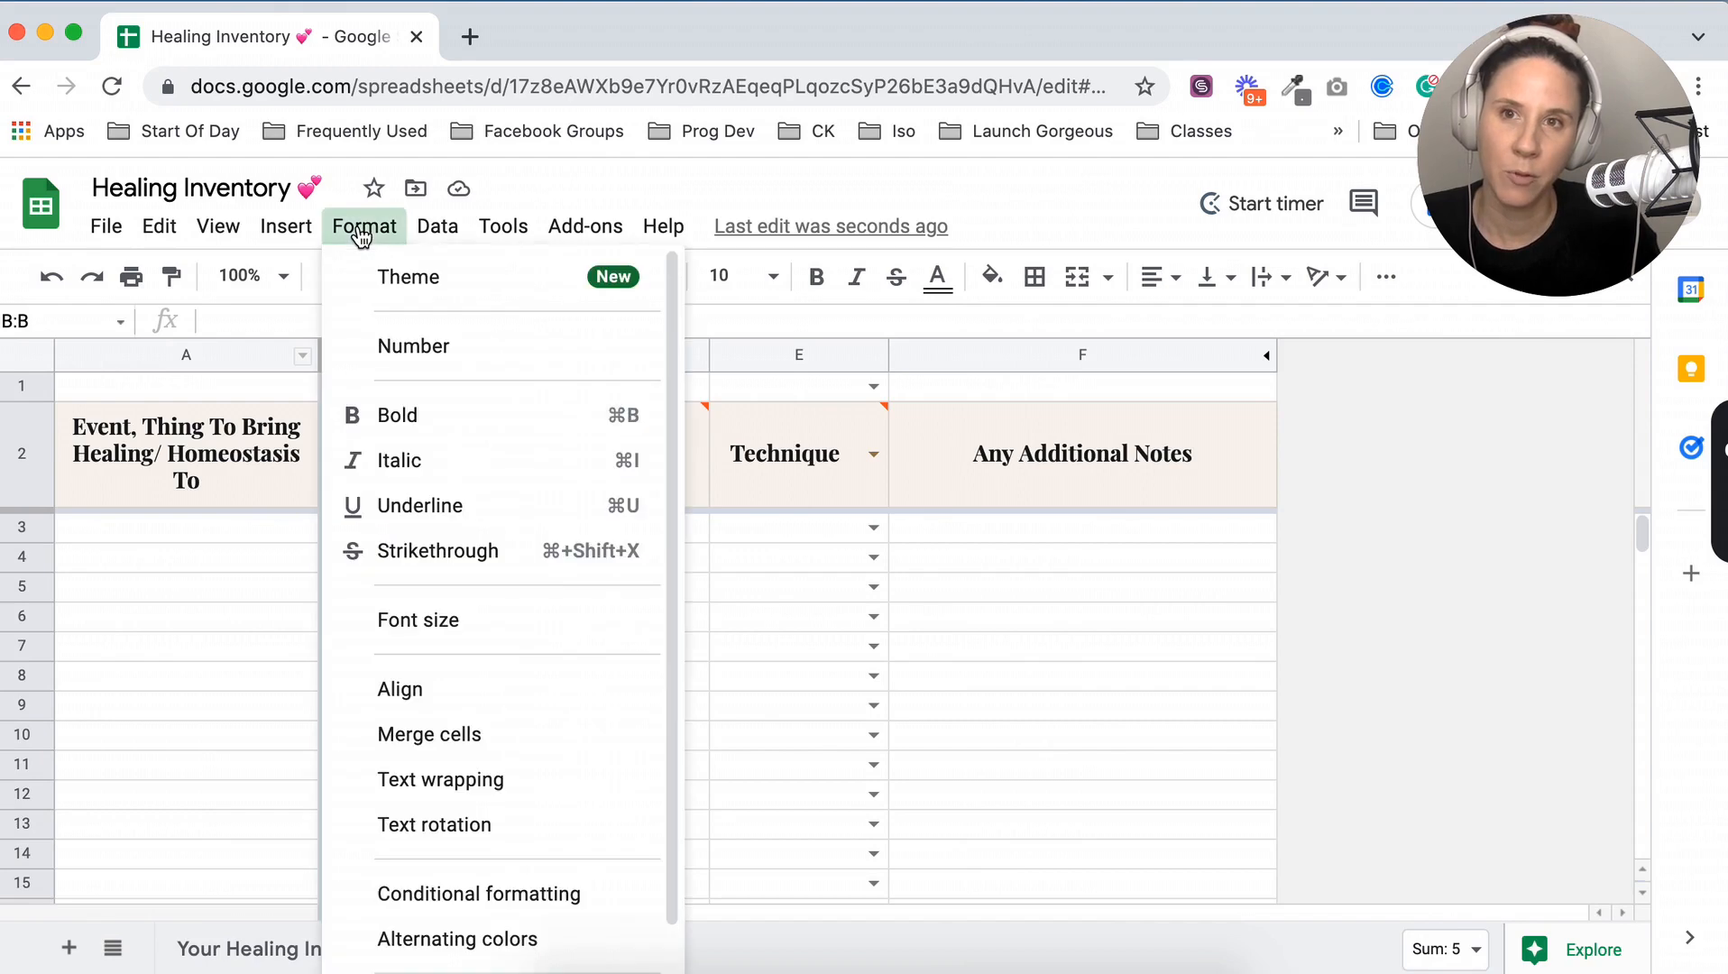
{"action": "left_click", "coordinate": [485, 892]}
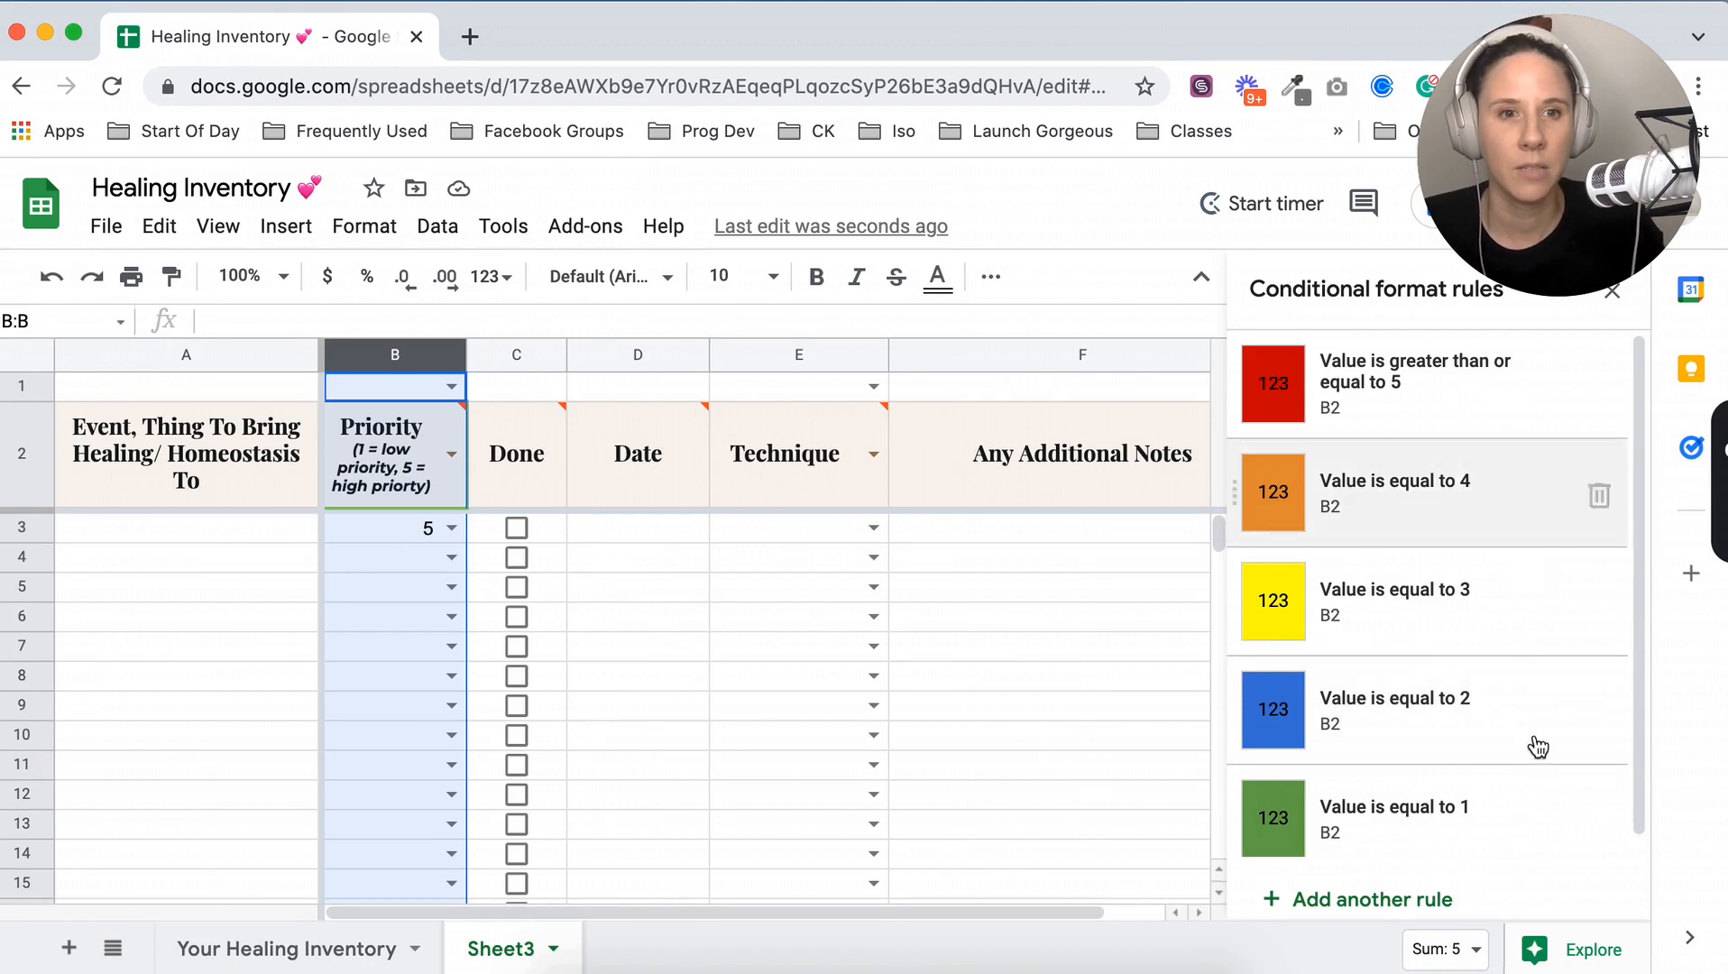
{"action": "left_click", "coordinate": [1599, 496]}
{"action": "left_click", "coordinate": [1599, 496]}
{"action": "left_click", "coordinate": [1599, 496]}
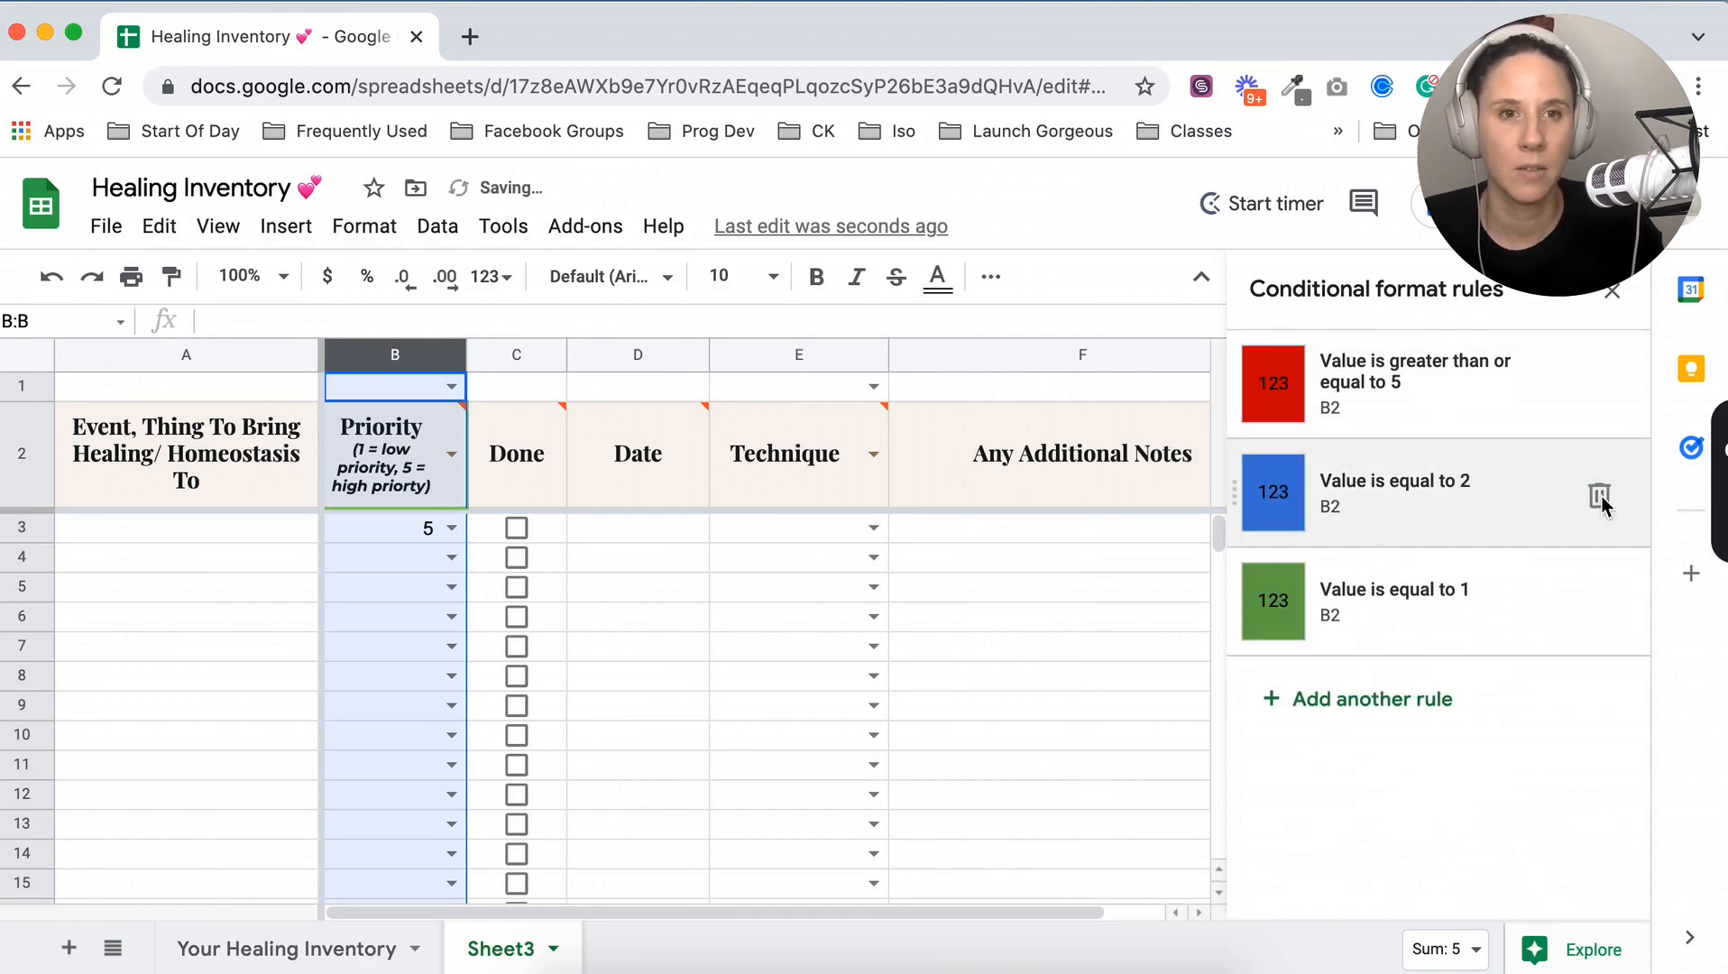
{"action": "left_click", "coordinate": [1598, 496]}
{"action": "left_click", "coordinate": [1601, 388]}
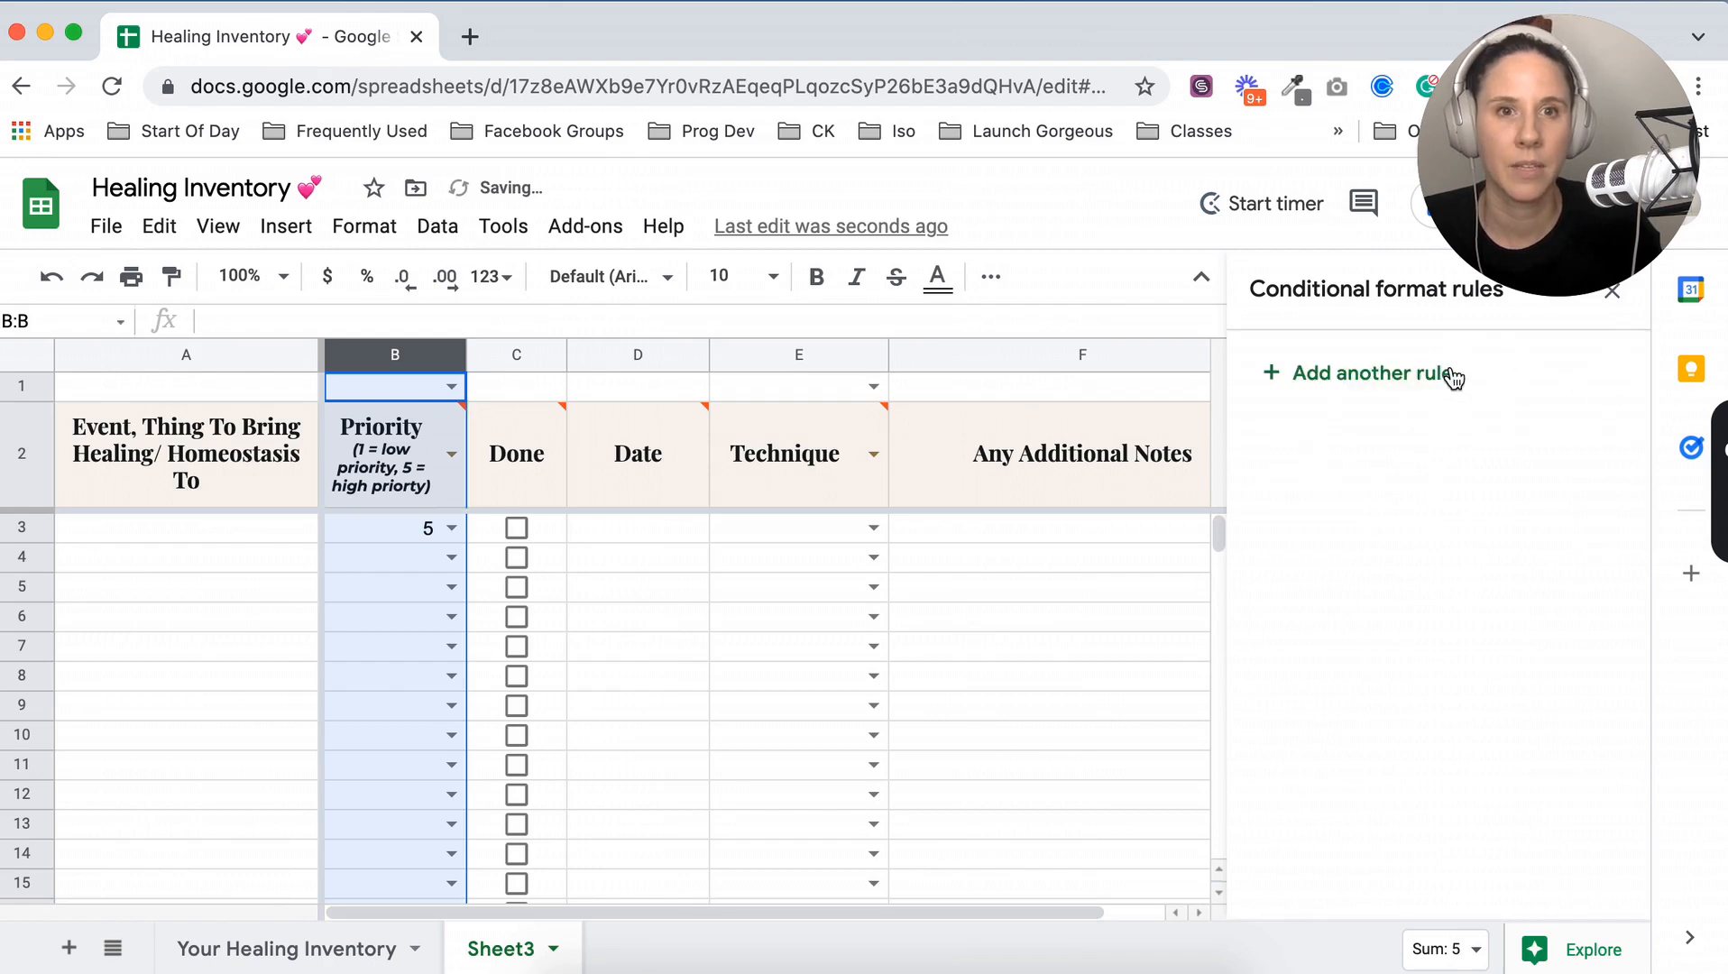
Add a conditional formatting rule to B1:B1000 that fills cells equal to 5 with red
{"action": "left_click", "coordinate": [1405, 379]}
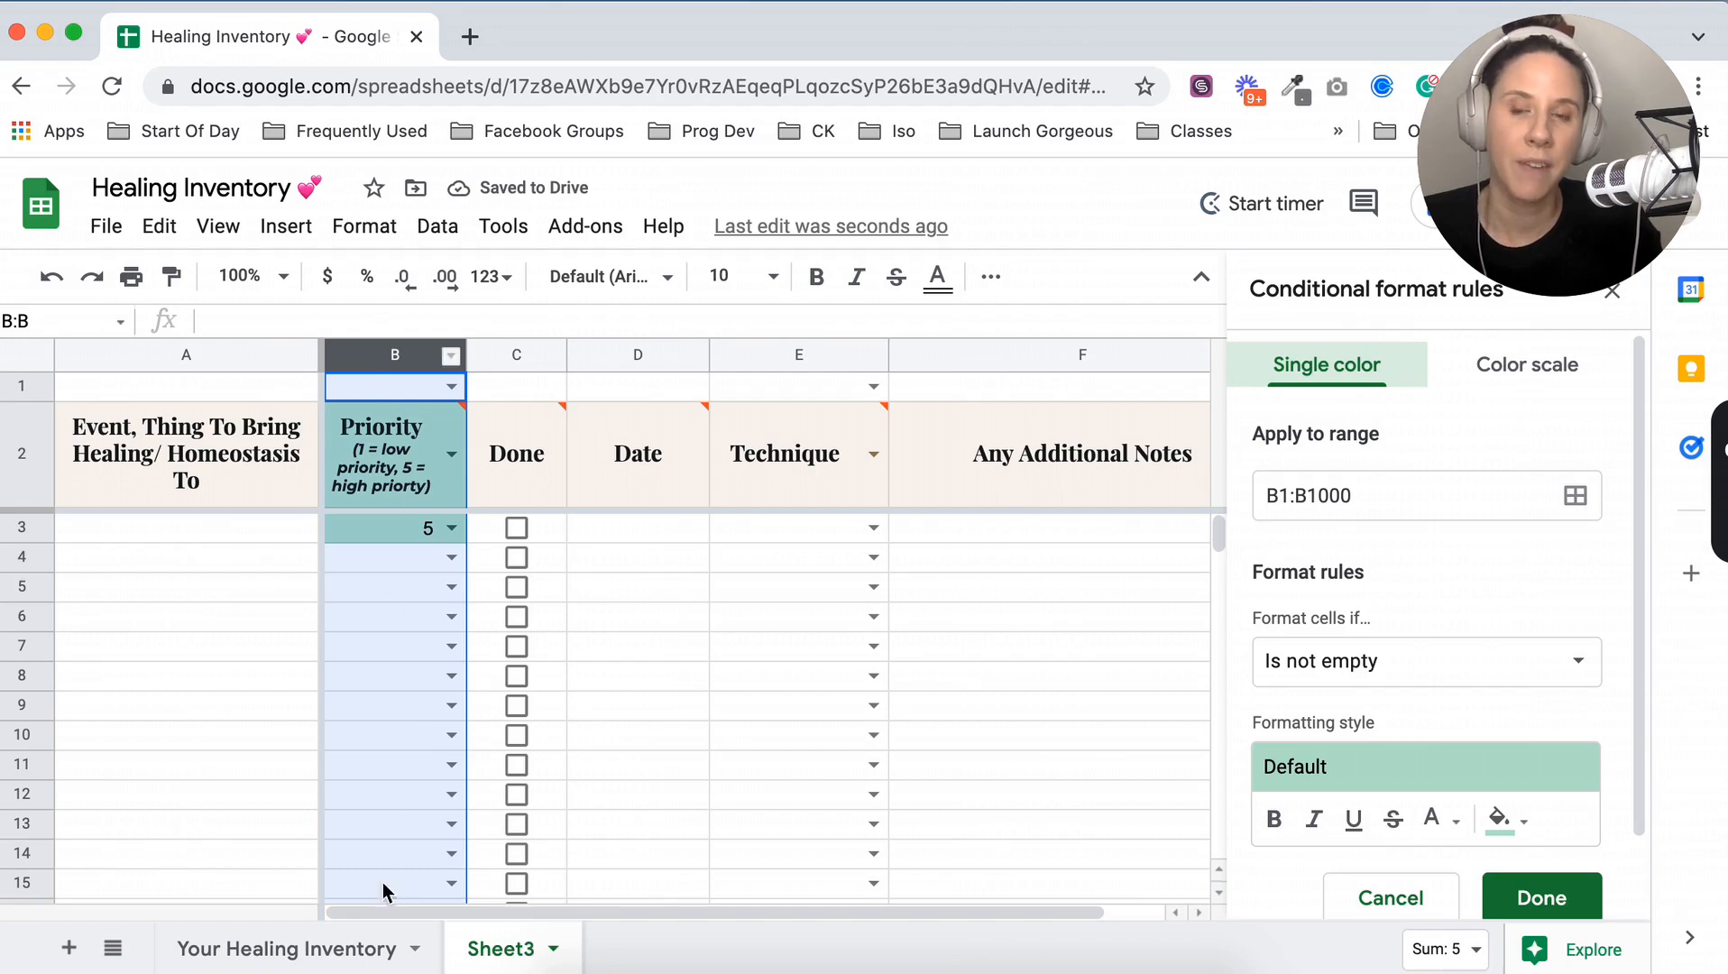
{"action": "left_click", "coordinate": [1494, 667]}
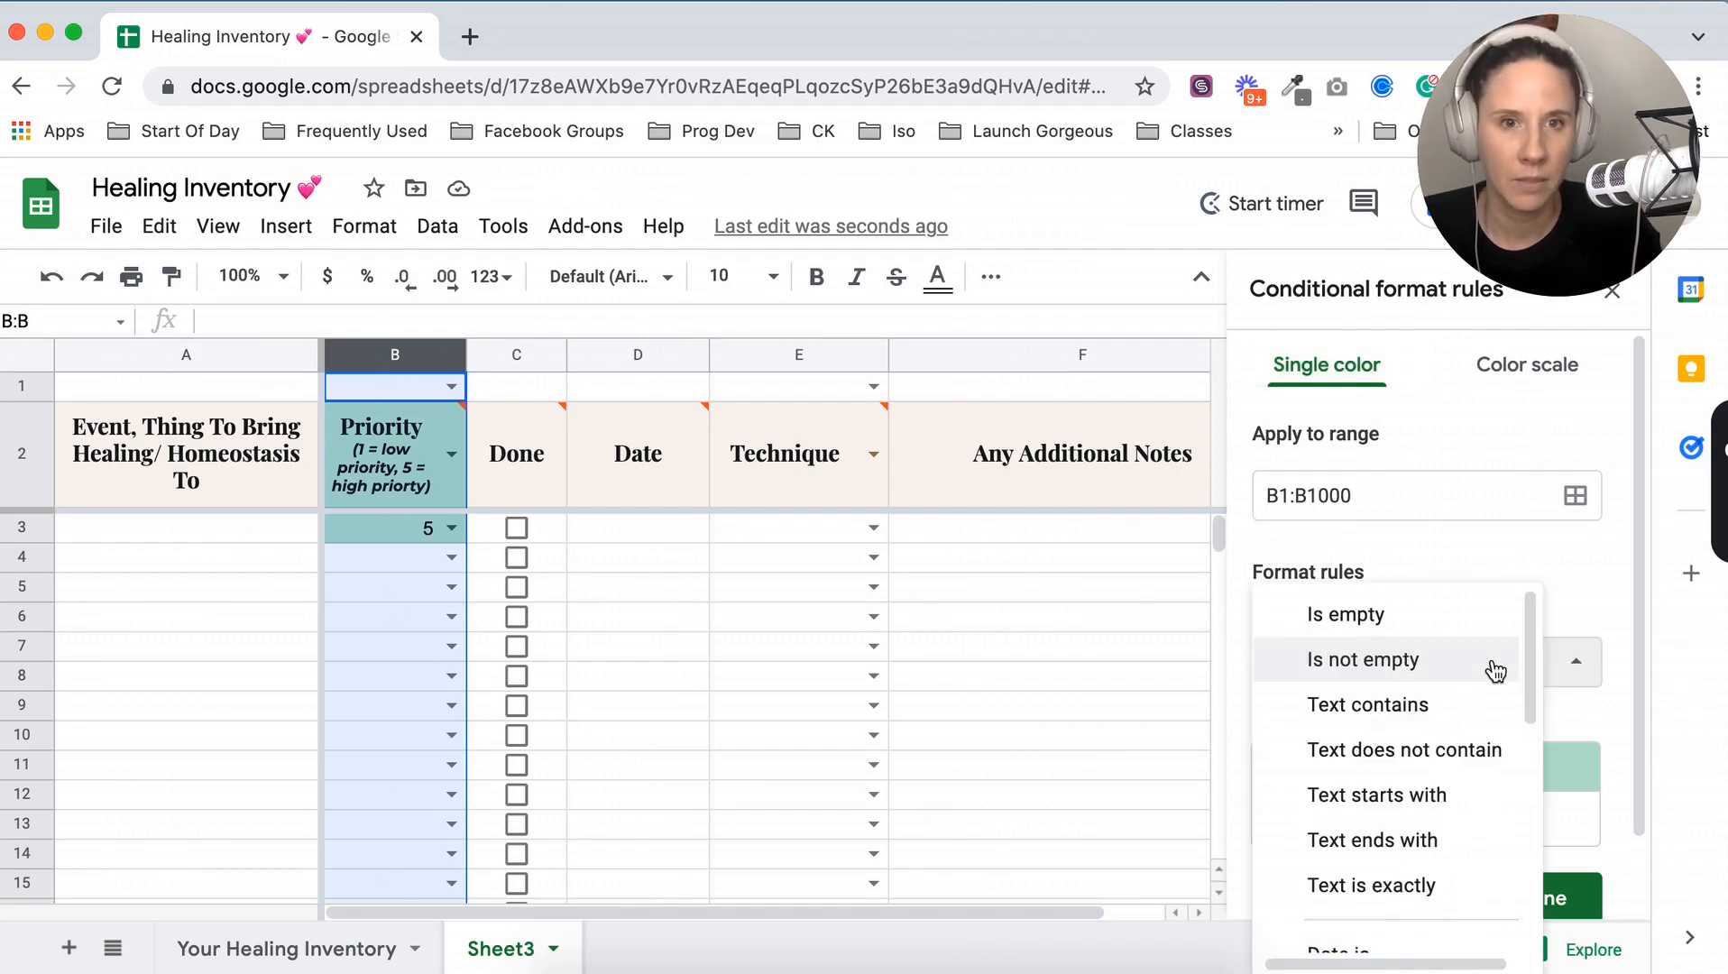
{"action": "scroll", "coordinate": [1456, 735], "scroll_direction": "down", "scroll_amount": 5}
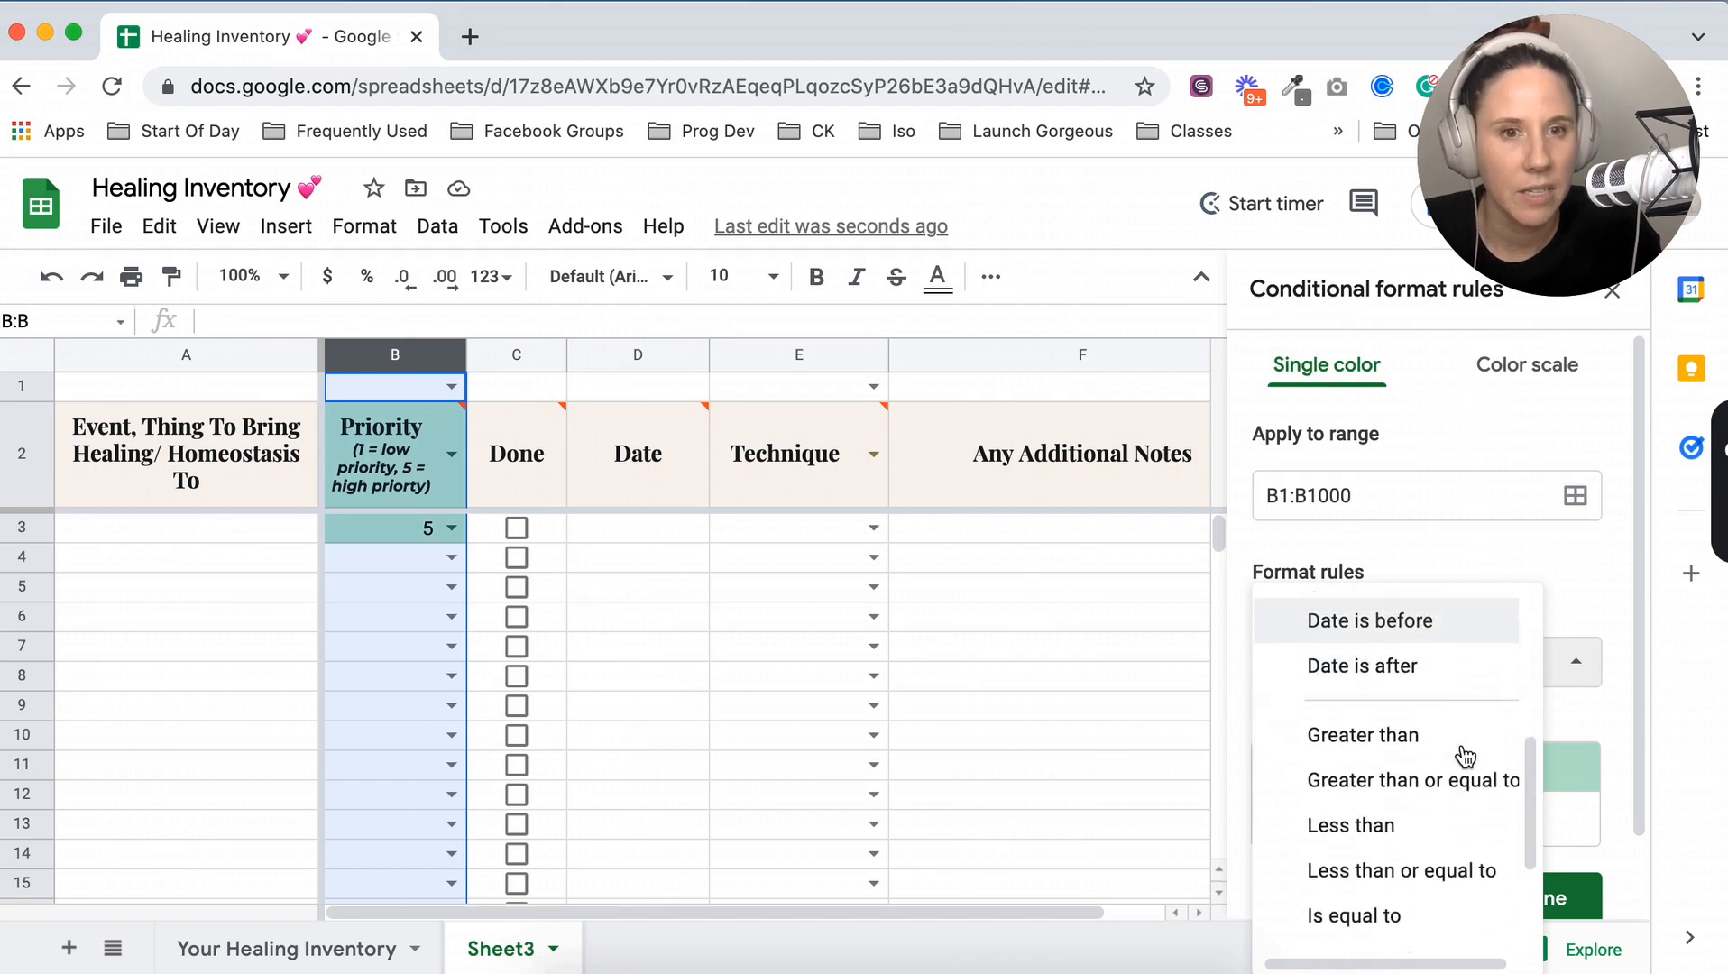
{"action": "scroll", "coordinate": [1464, 756], "scroll_direction": "down", "scroll_amount": 4}
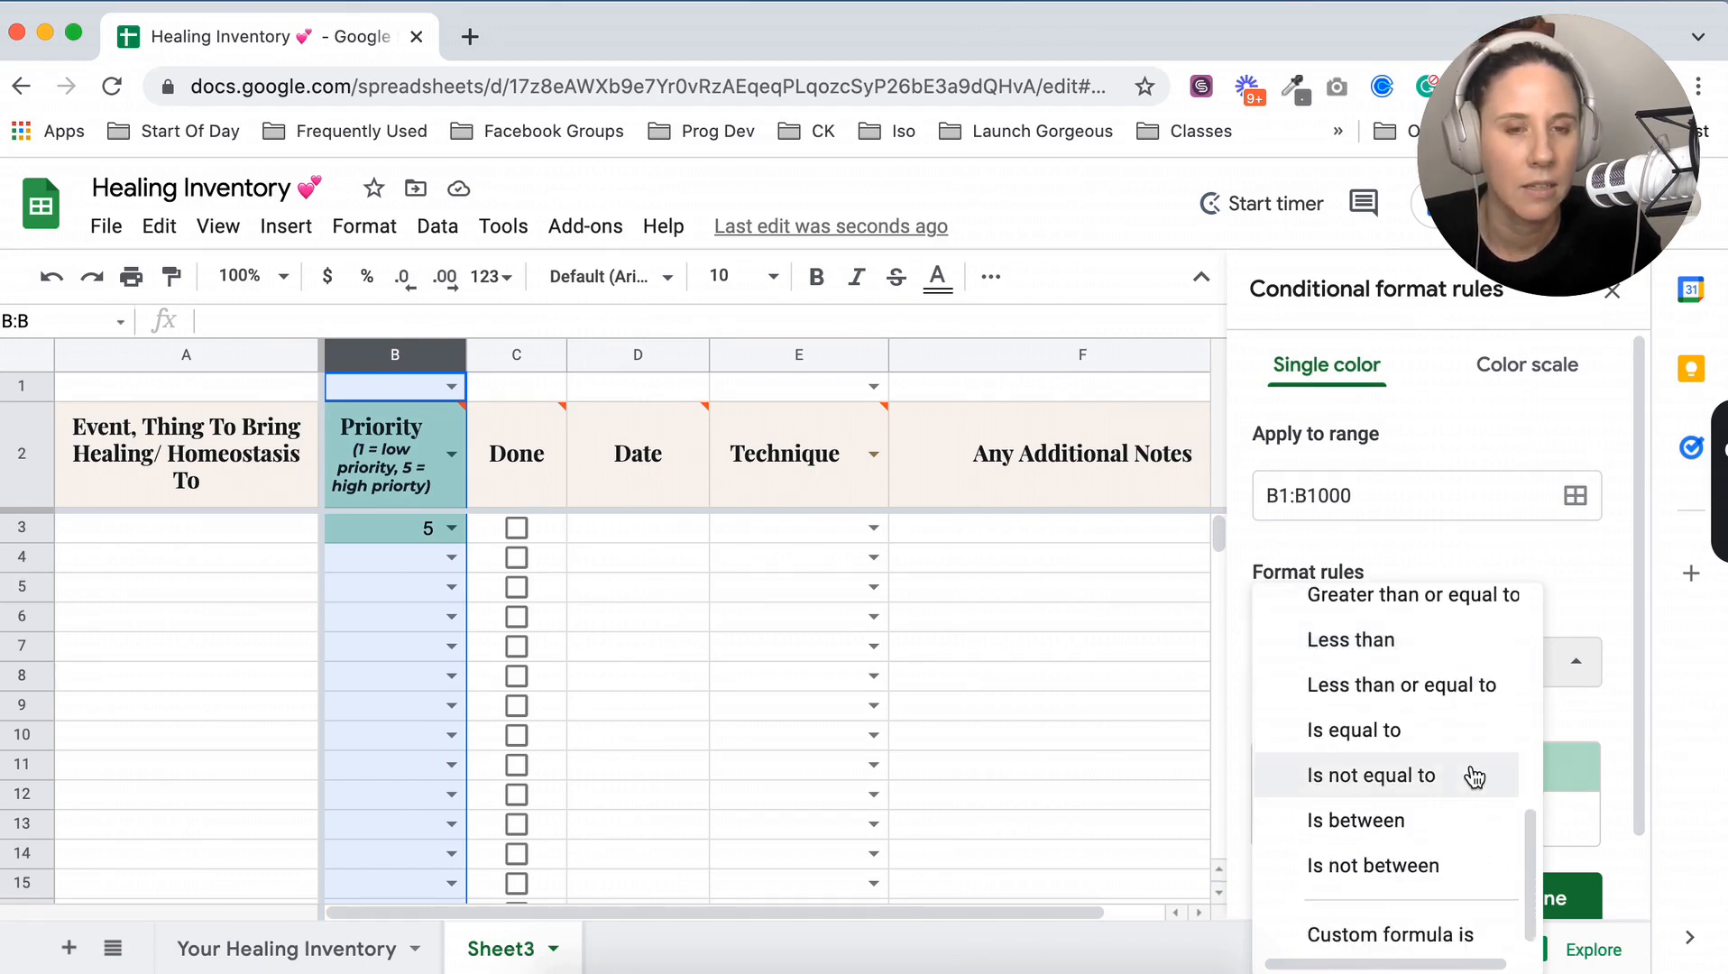
{"action": "left_click", "coordinate": [1468, 766]}
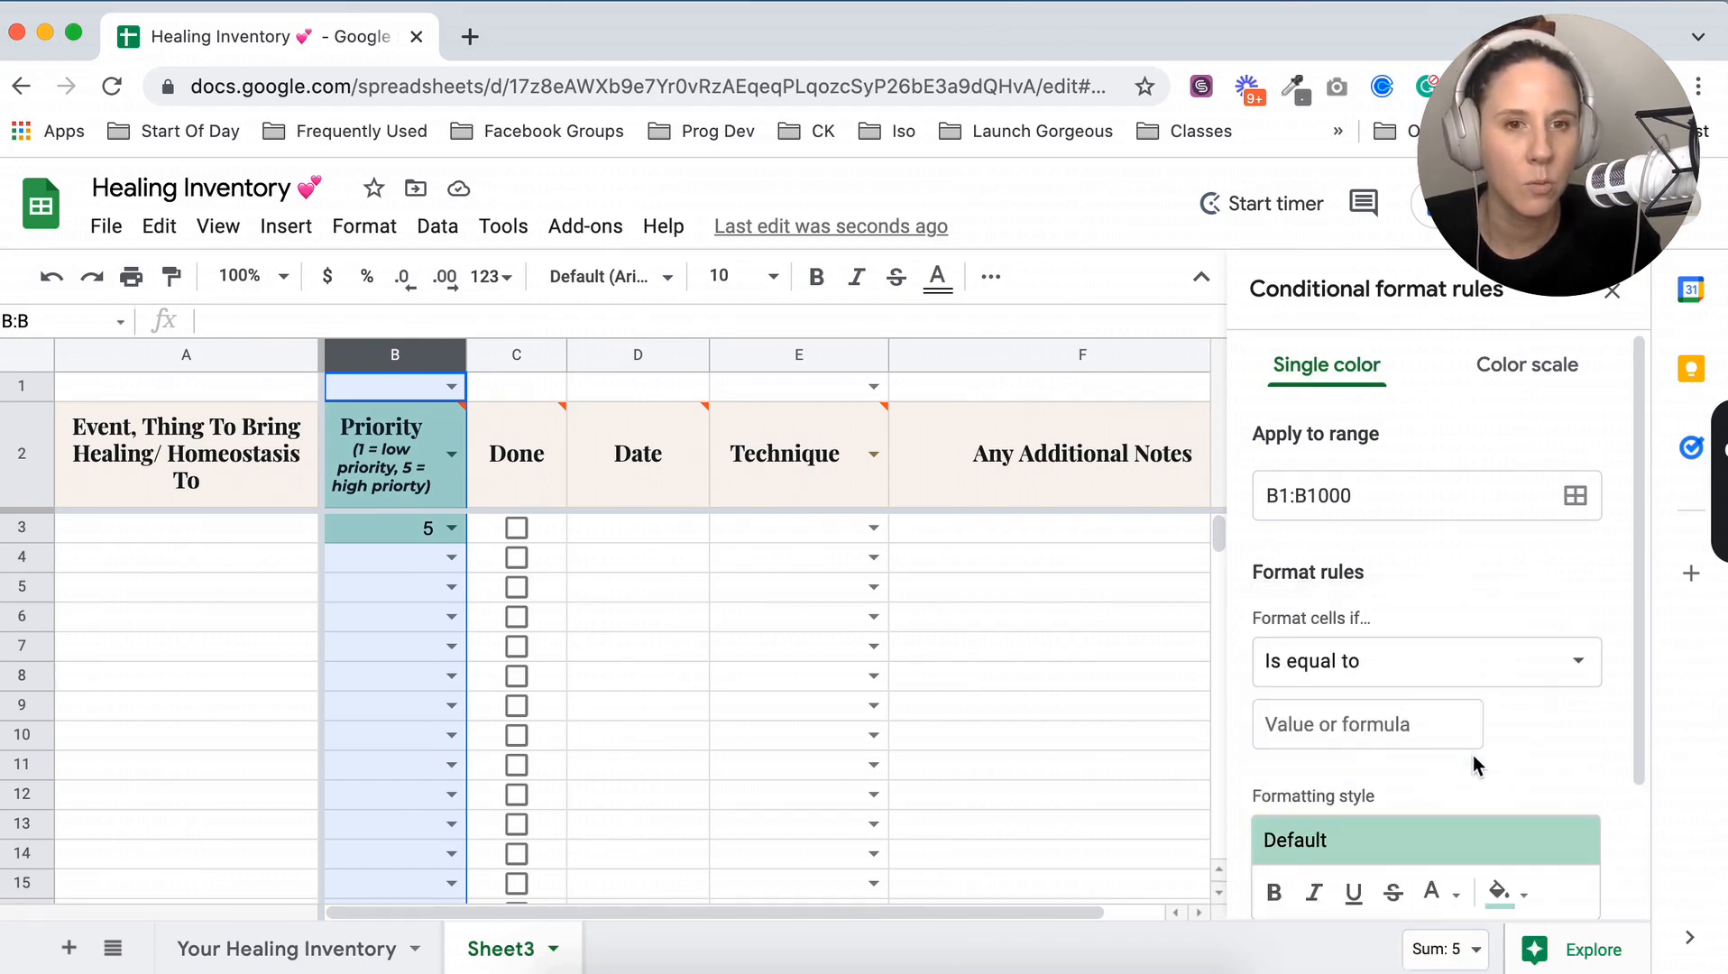
{"action": "type", "text": "5"}
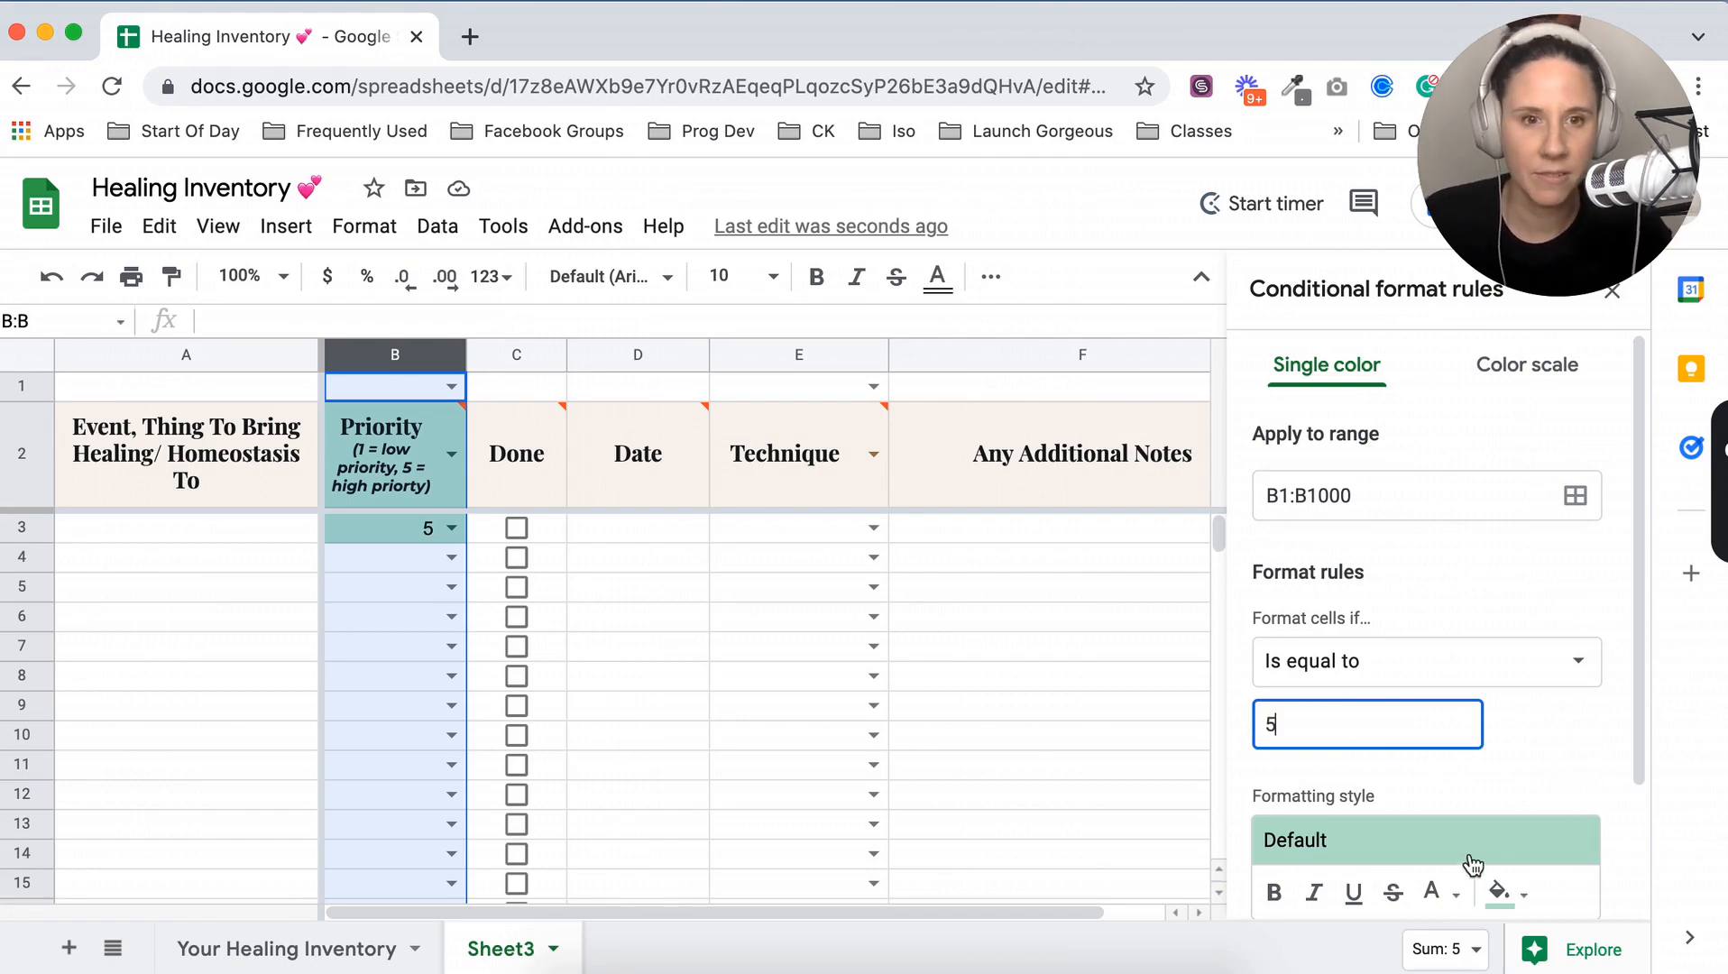
{"action": "scroll", "coordinate": [1497, 844], "scroll_direction": "down", "scroll_amount": 1}
{"action": "left_click", "coordinate": [1500, 832]}
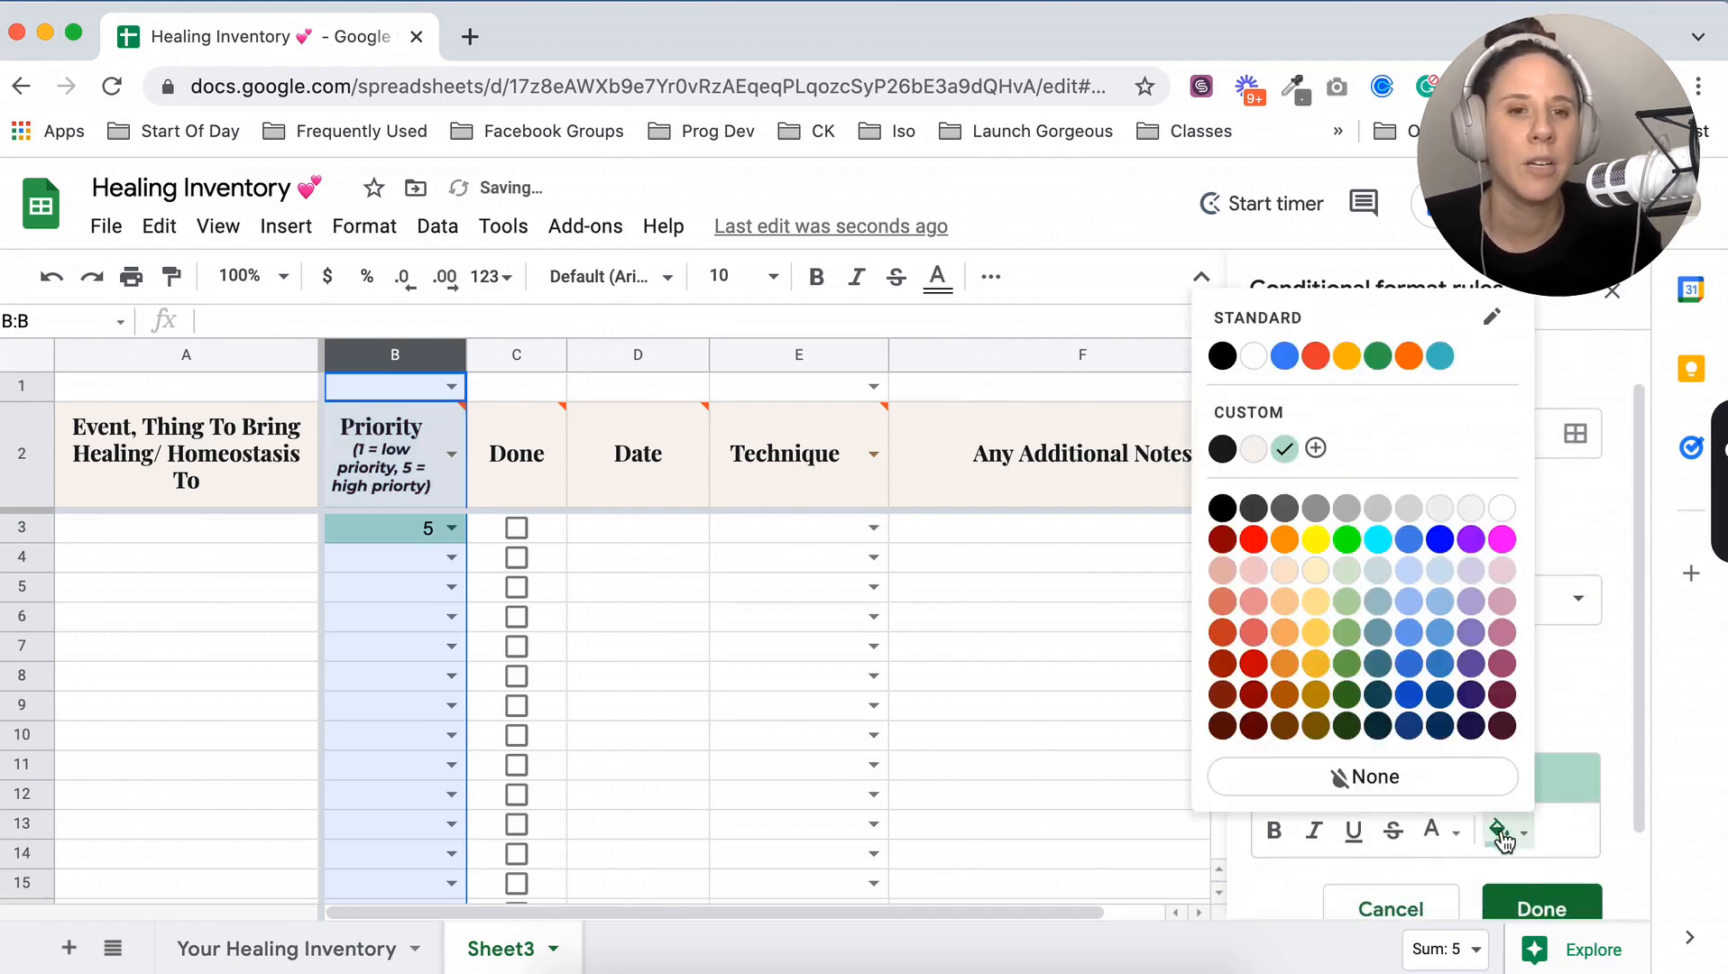
{"action": "left_click", "coordinate": [1255, 545]}
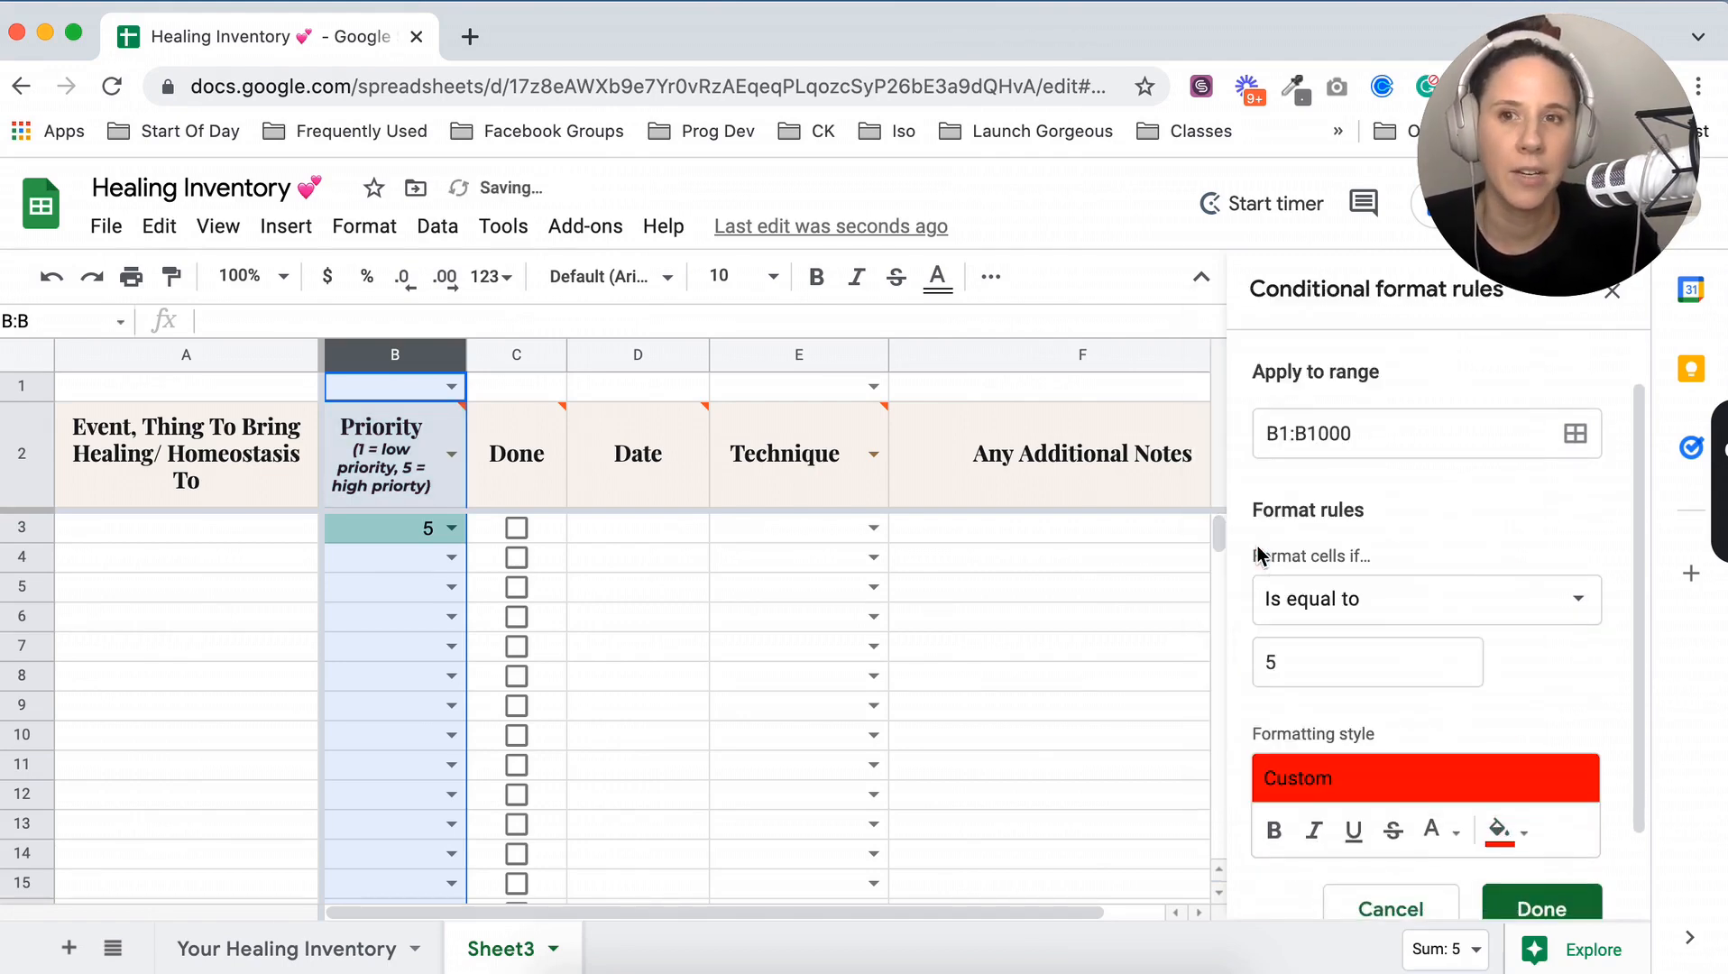
{"action": "left_click", "coordinate": [1556, 907]}
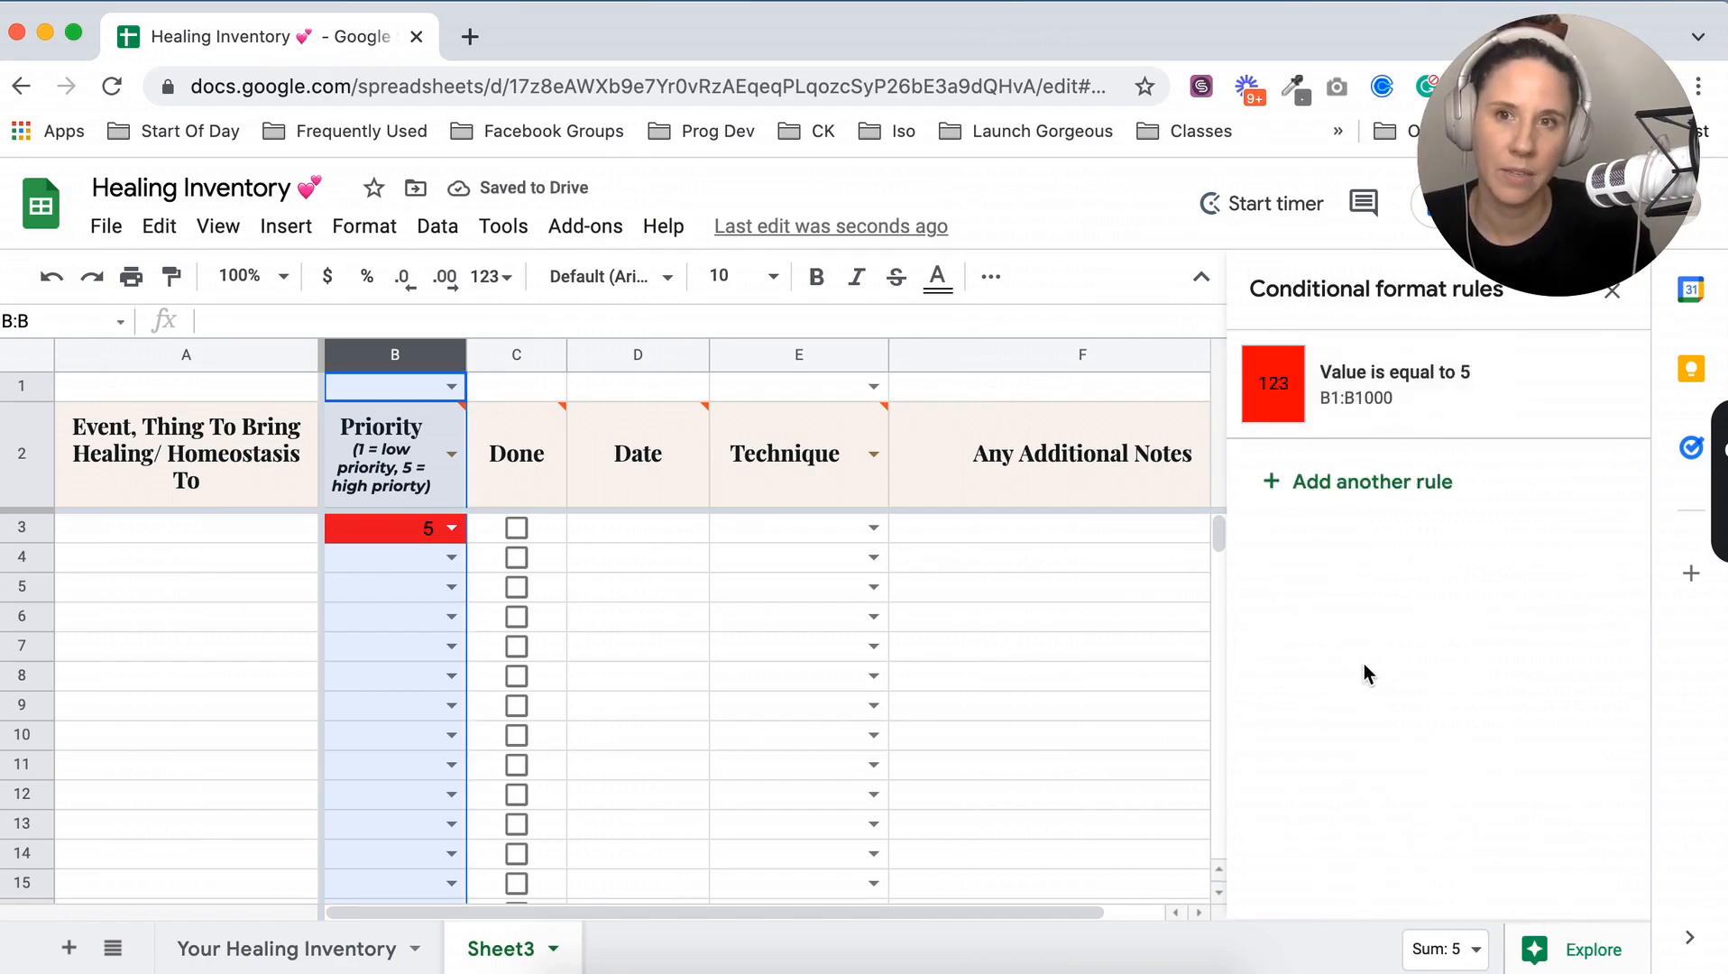
Add another conditional formatting rule to B1:B1000 that fills cells equal to 4 with orange
{"action": "left_click", "coordinate": [1397, 489]}
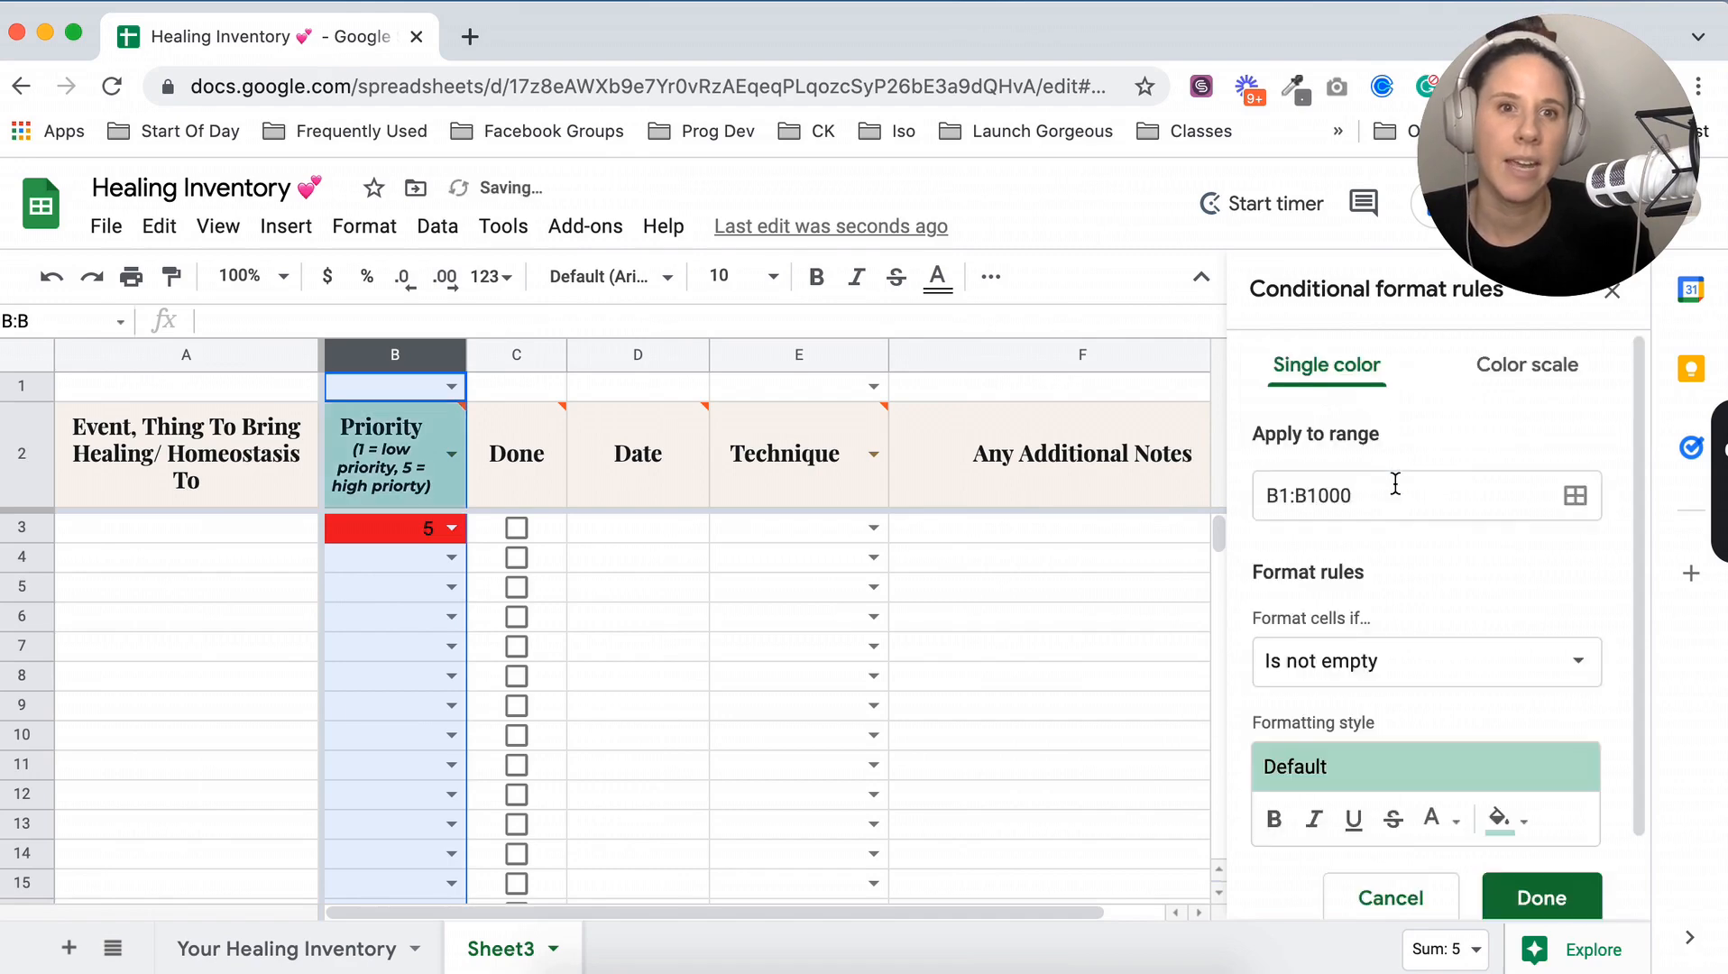
{"action": "left_click", "coordinate": [1378, 666]}
{"action": "scroll", "coordinate": [1400, 791], "scroll_direction": "down", "scroll_amount": 1}
{"action": "scroll", "coordinate": [1400, 792], "scroll_direction": "down", "scroll_amount": 3}
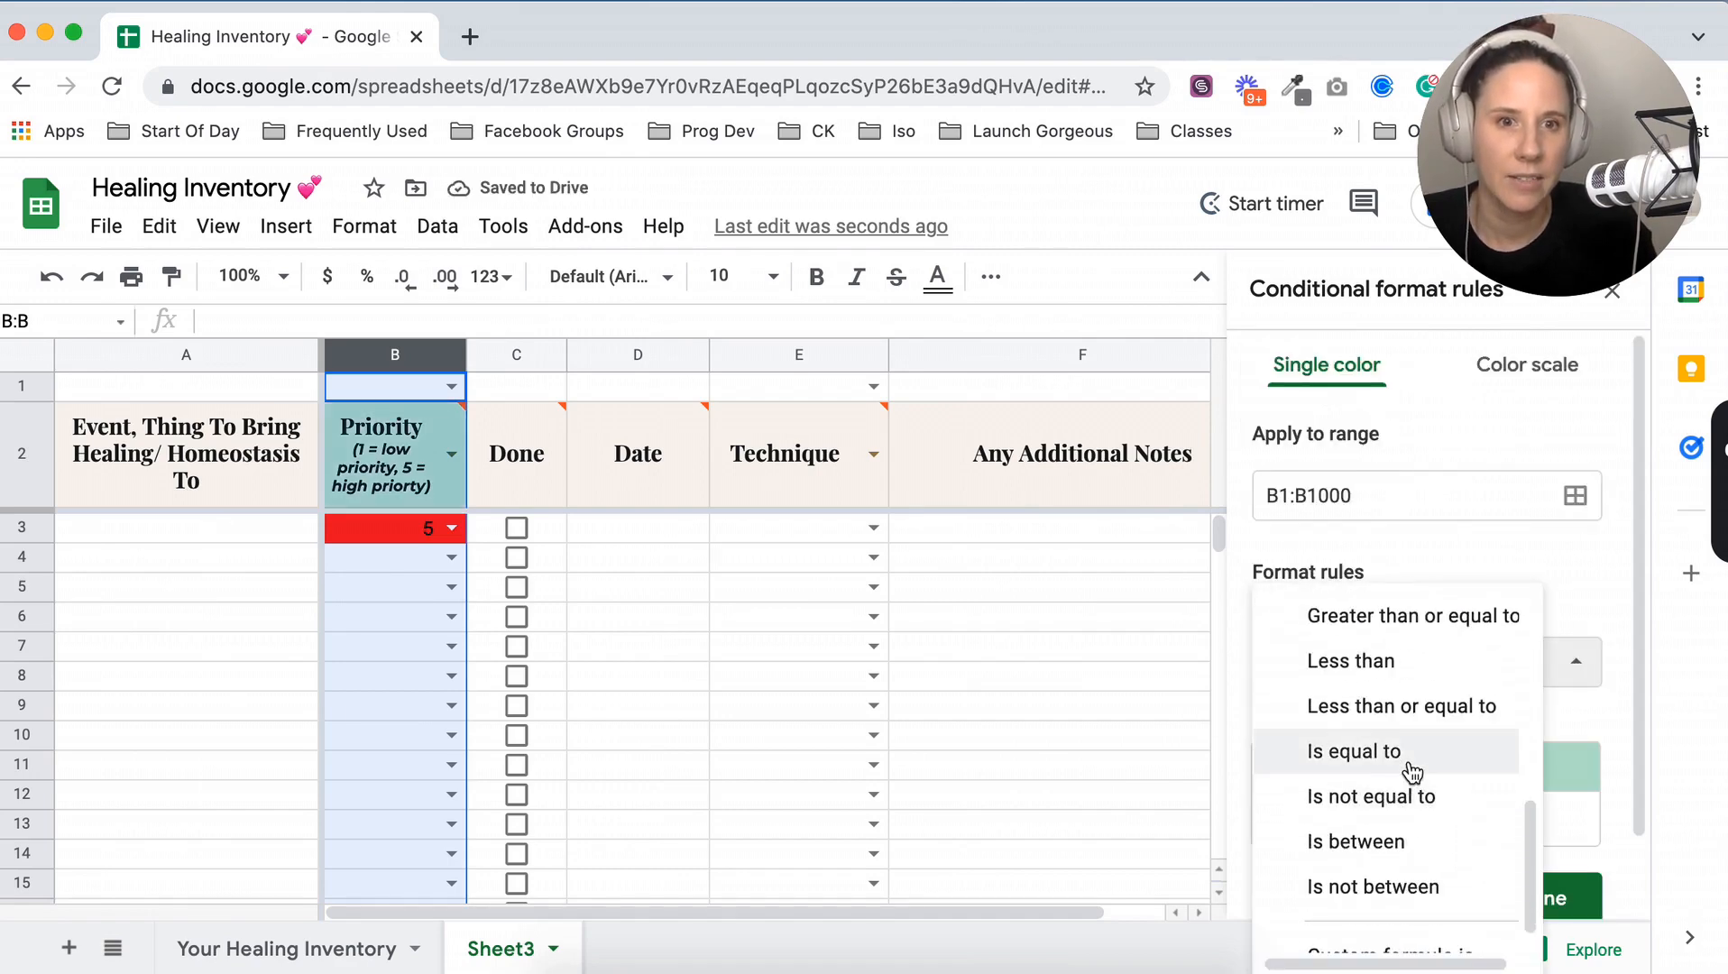
{"action": "left_click", "coordinate": [1409, 758]}
{"action": "left_click", "coordinate": [1373, 732]}
{"action": "type", "text": "4"}
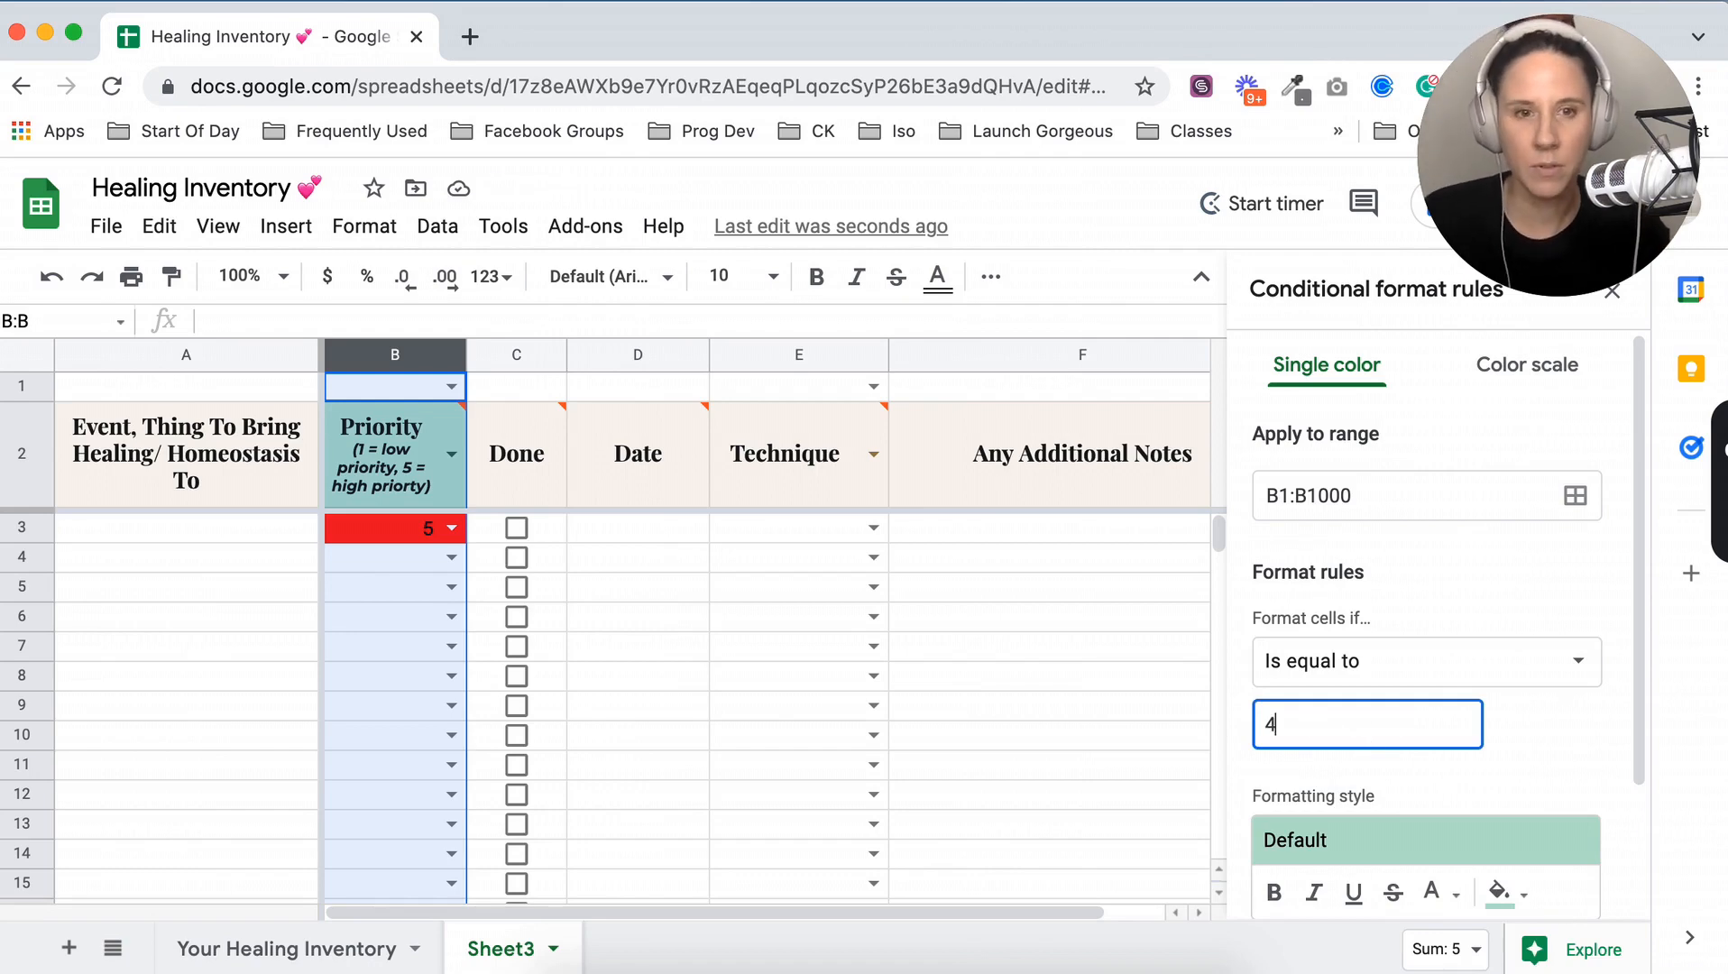
{"action": "left_click", "coordinate": [1498, 890]}
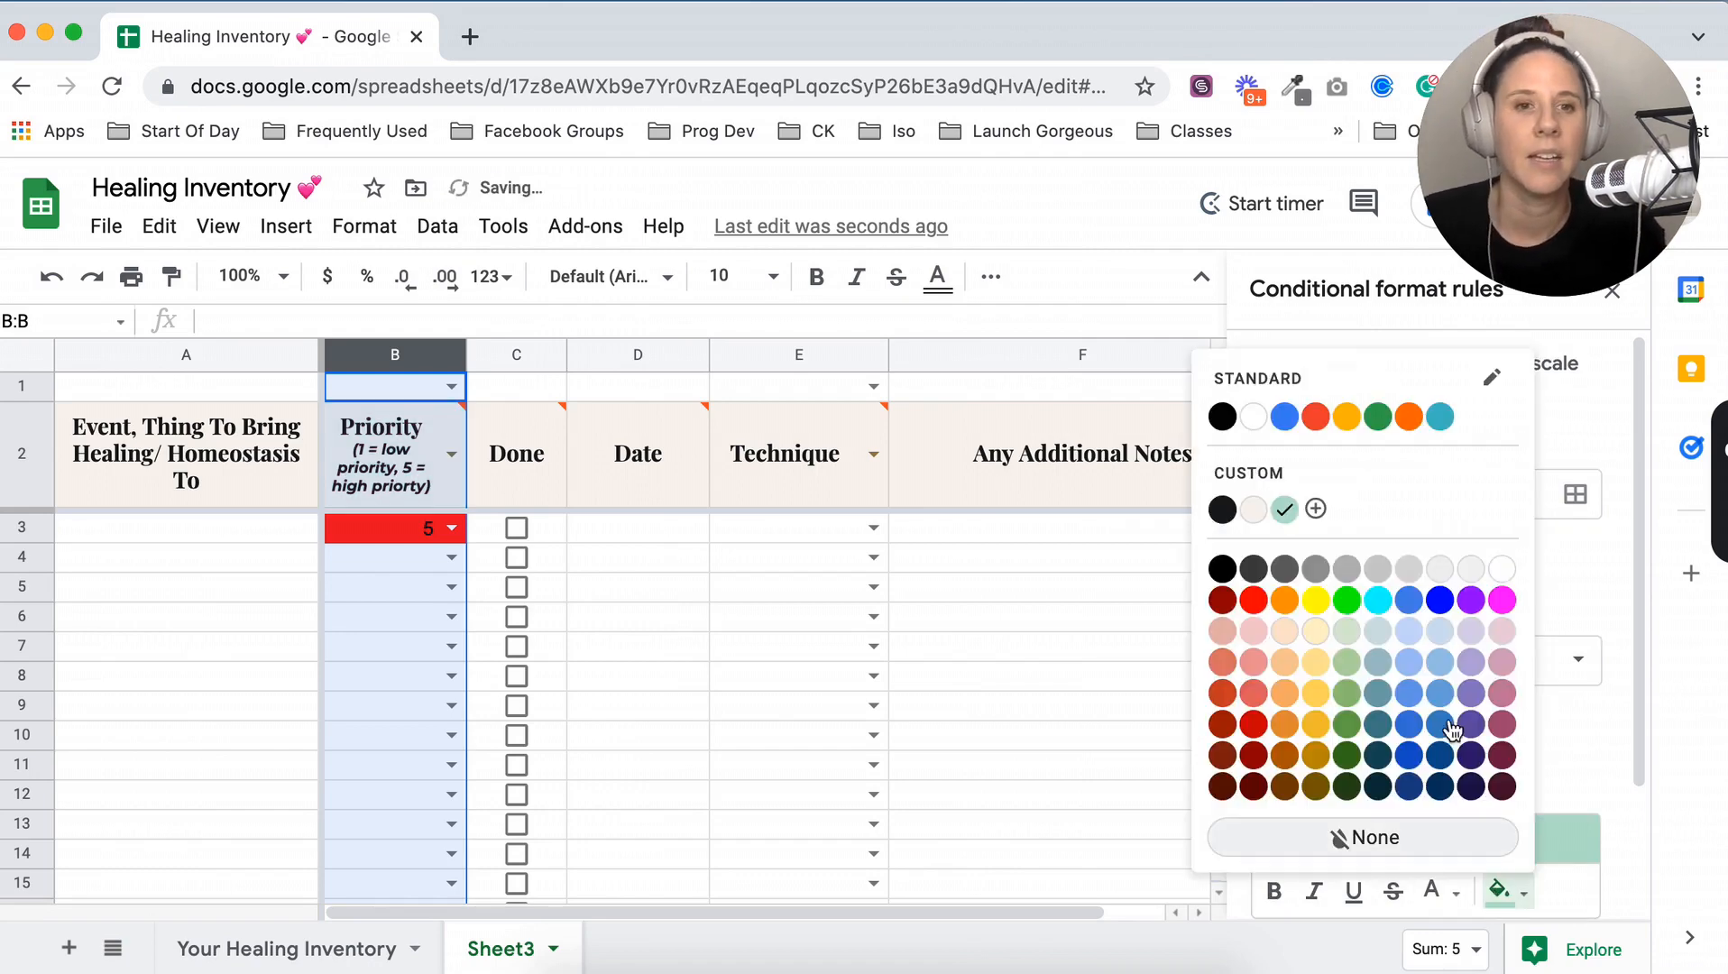
{"action": "left_click", "coordinate": [1286, 601]}
{"action": "scroll", "coordinate": [1389, 743], "scroll_direction": "down", "scroll_amount": 1}
{"action": "scroll", "coordinate": [1388, 742], "scroll_direction": "down", "scroll_amount": 3}
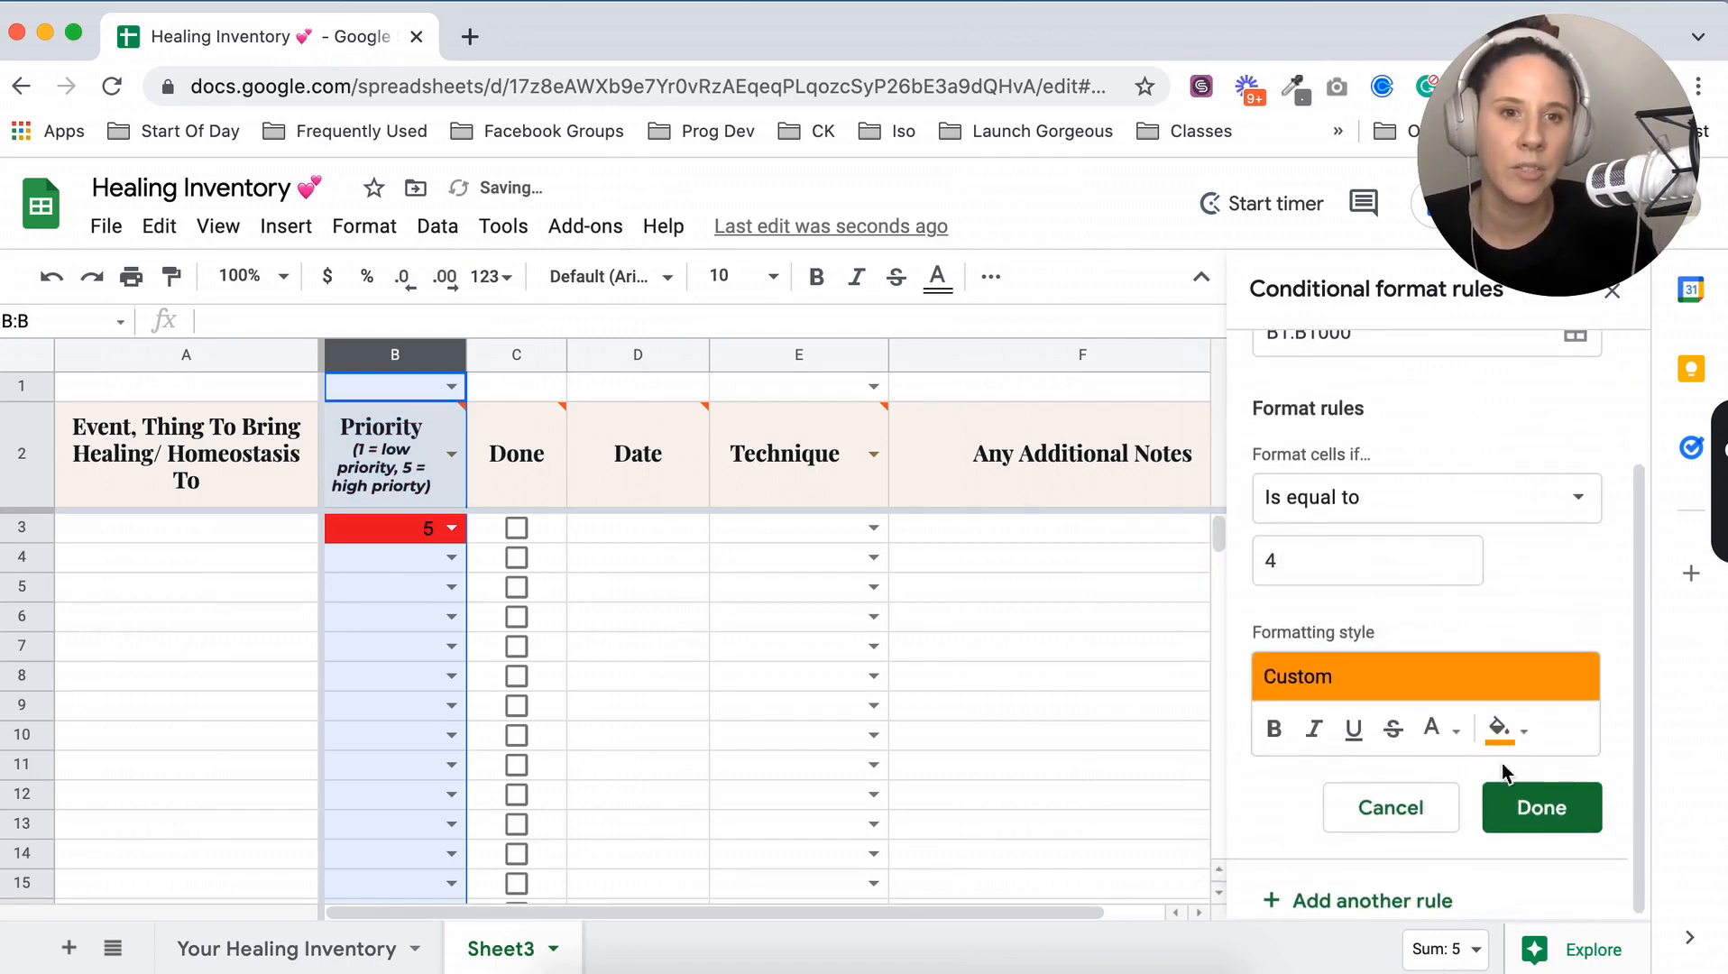
{"action": "left_click", "coordinate": [1535, 802]}
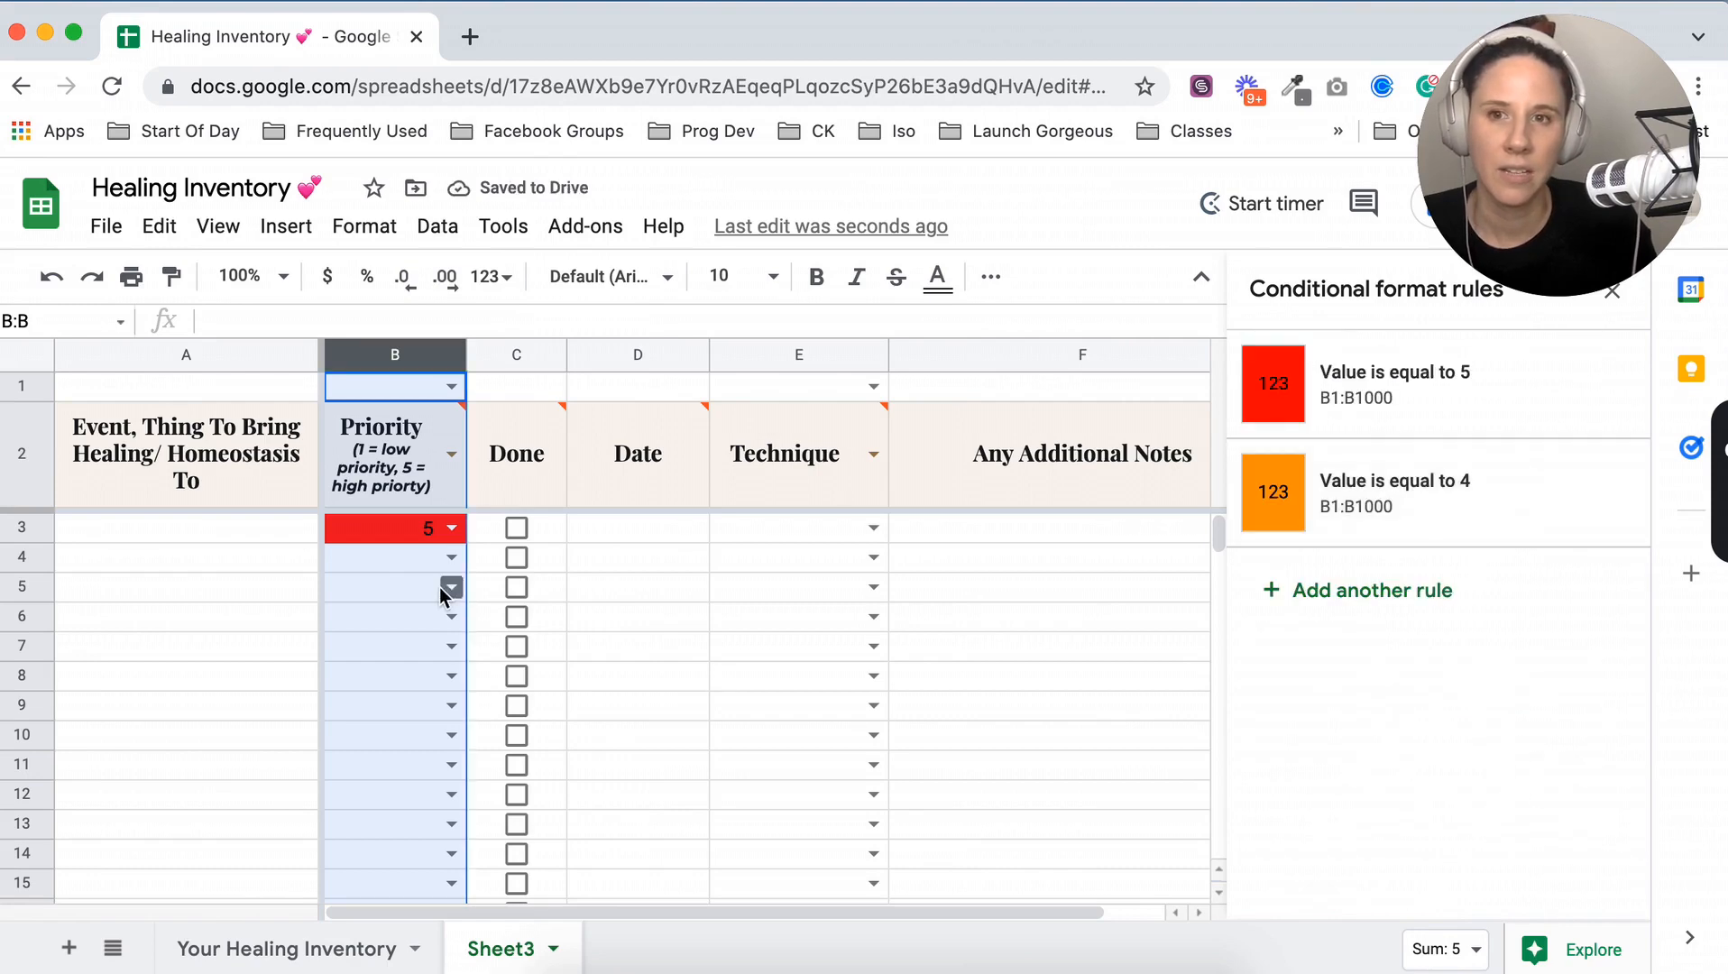
Choose 4 from the Priority dropdown in cell B4
{"action": "left_click", "coordinate": [449, 558]}
{"action": "left_click", "coordinate": [387, 701]}
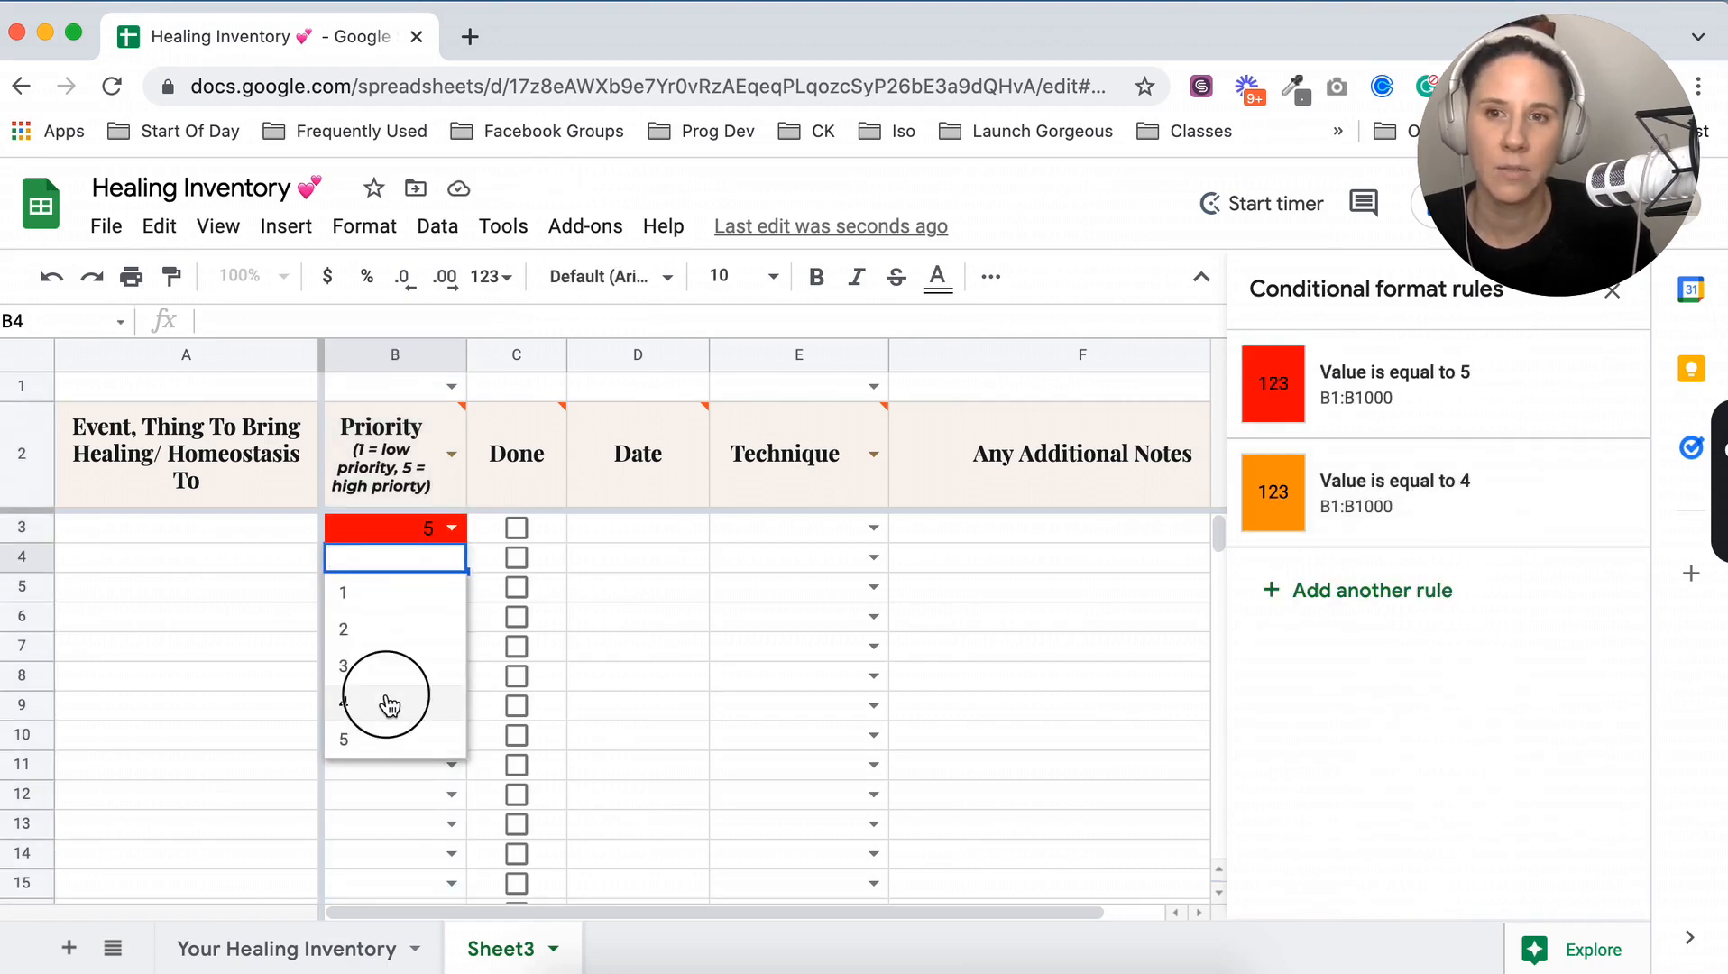
Choose 3 from the Priority dropdown in cell B5
{"action": "left_click", "coordinate": [703, 728]}
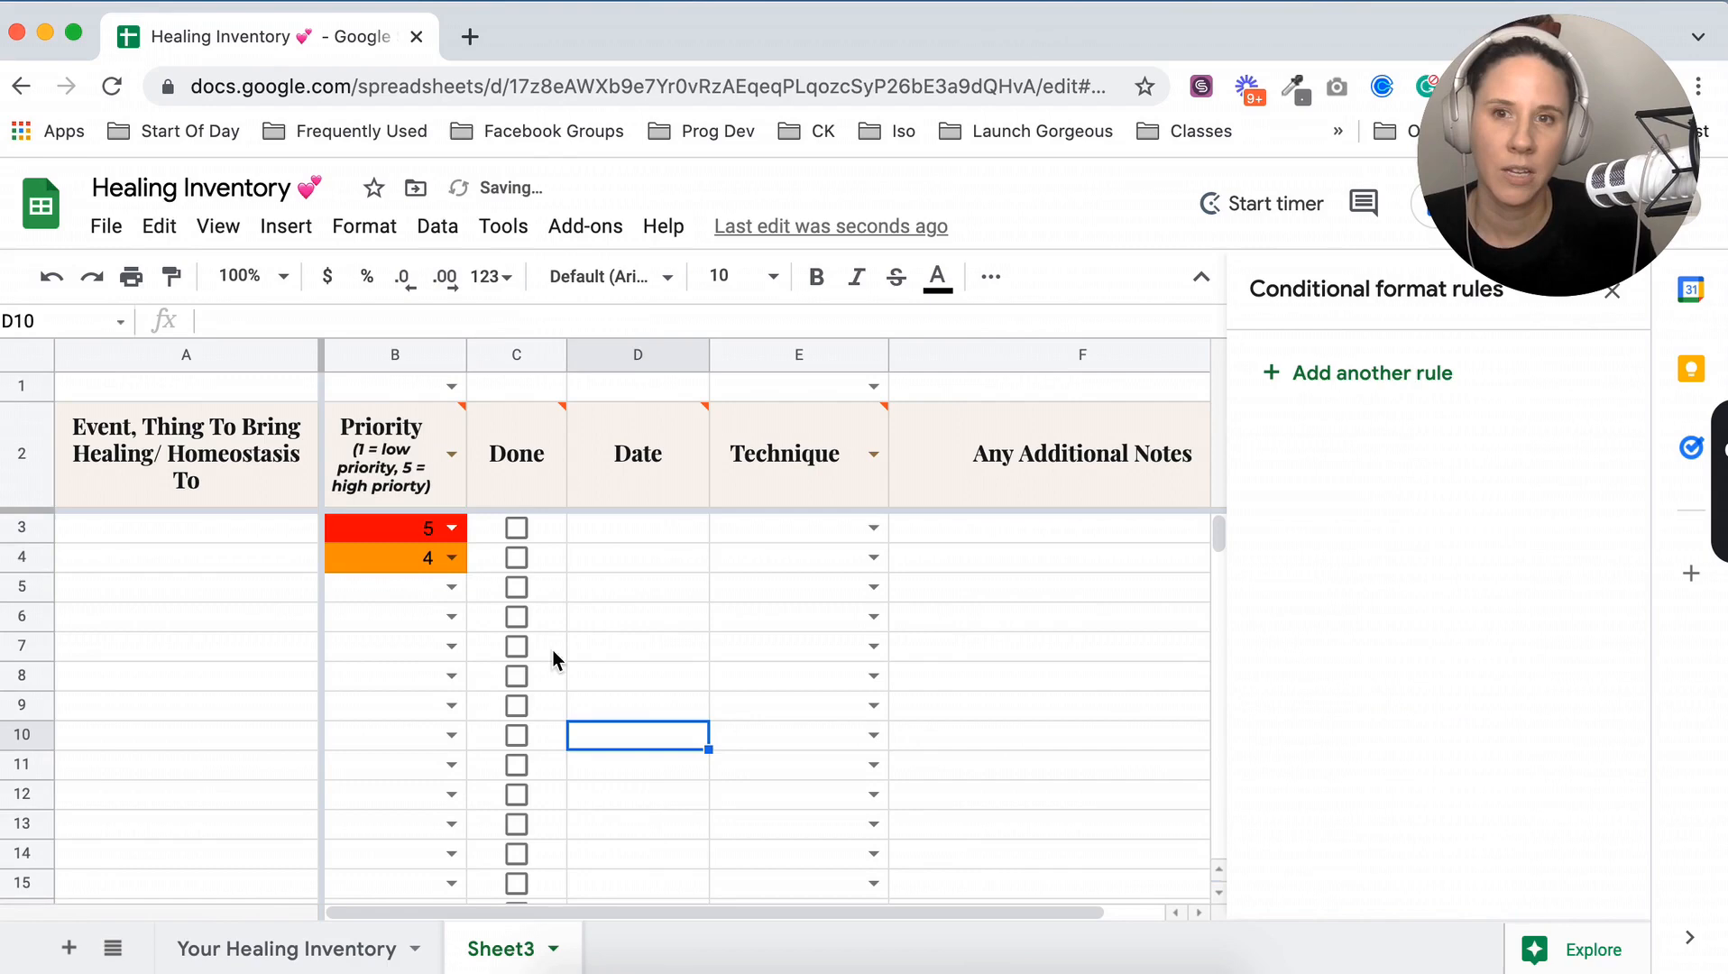
{"action": "left_click", "coordinate": [450, 588]}
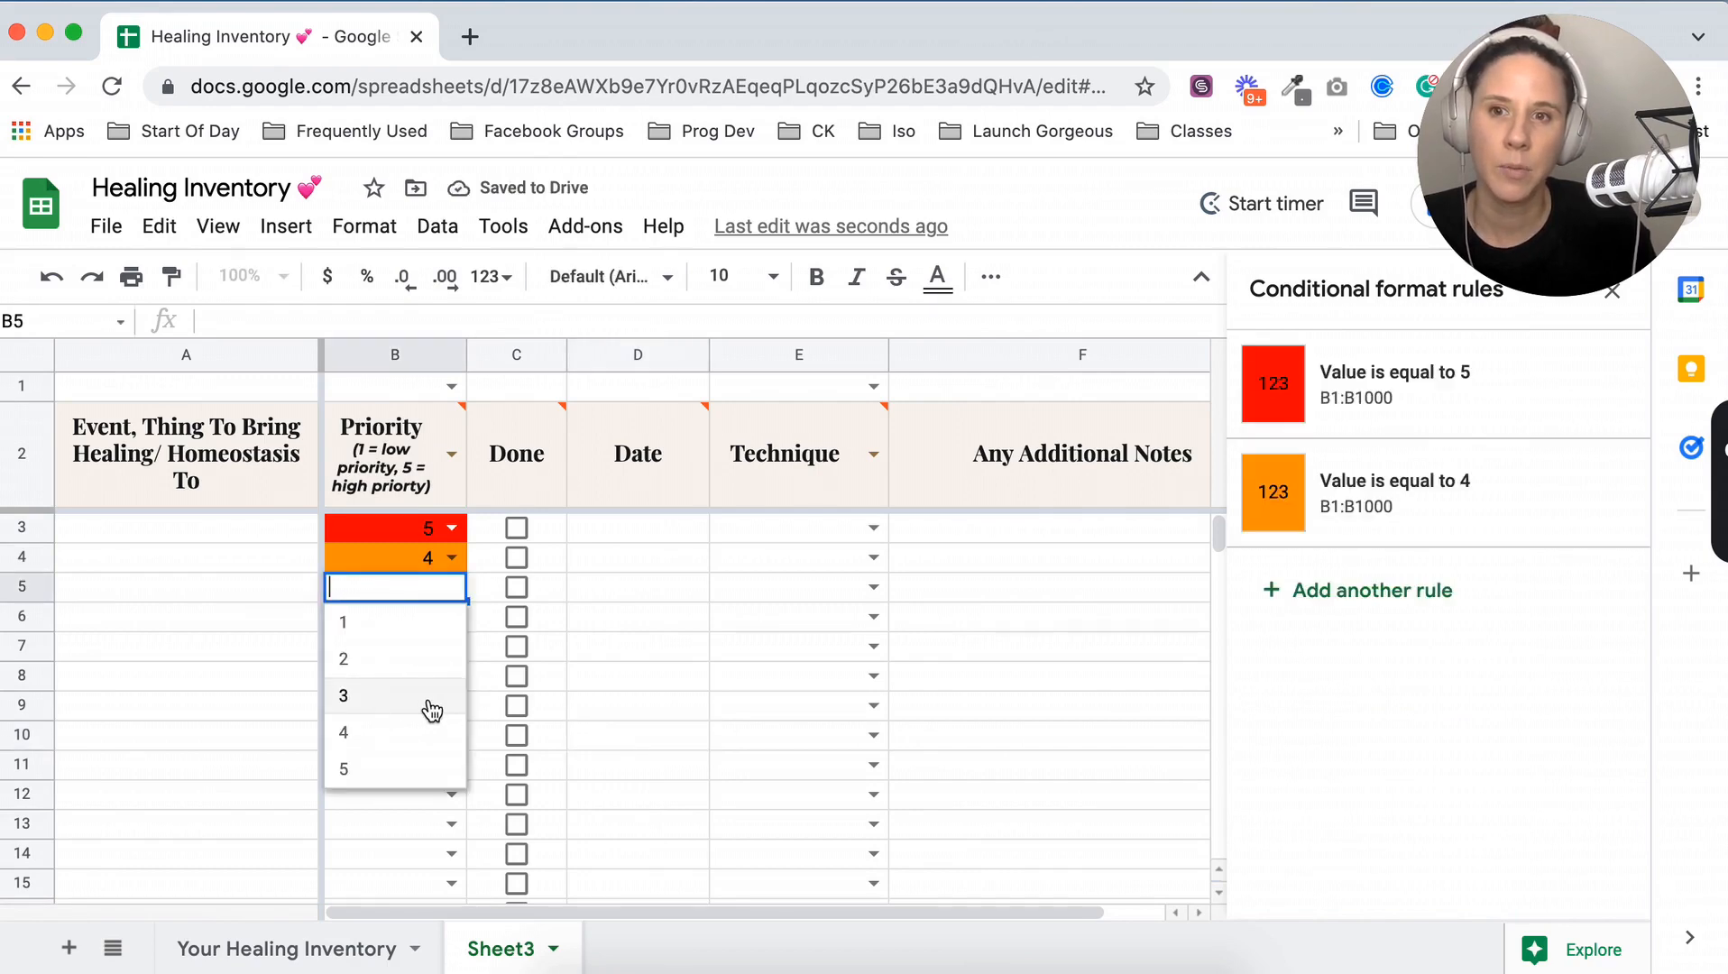
{"action": "left_click", "coordinate": [429, 701]}
{"action": "left_click", "coordinate": [398, 748]}
{"action": "left_click", "coordinate": [452, 617]}
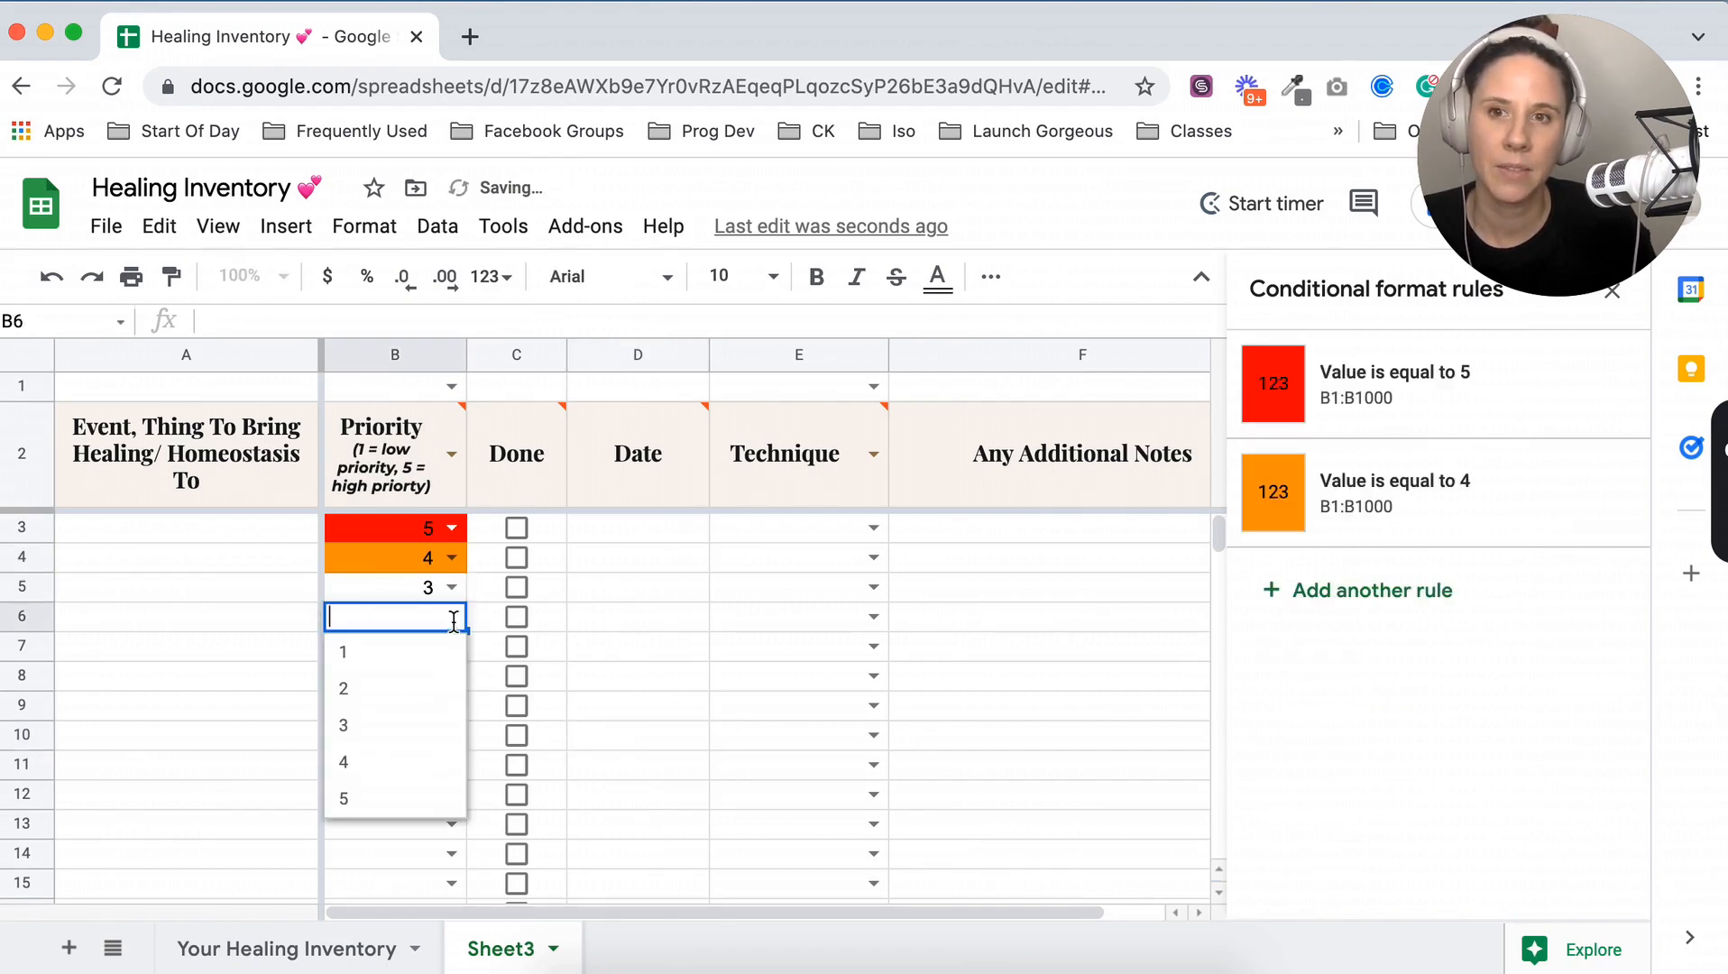
{"action": "left_click", "coordinate": [600, 649]}
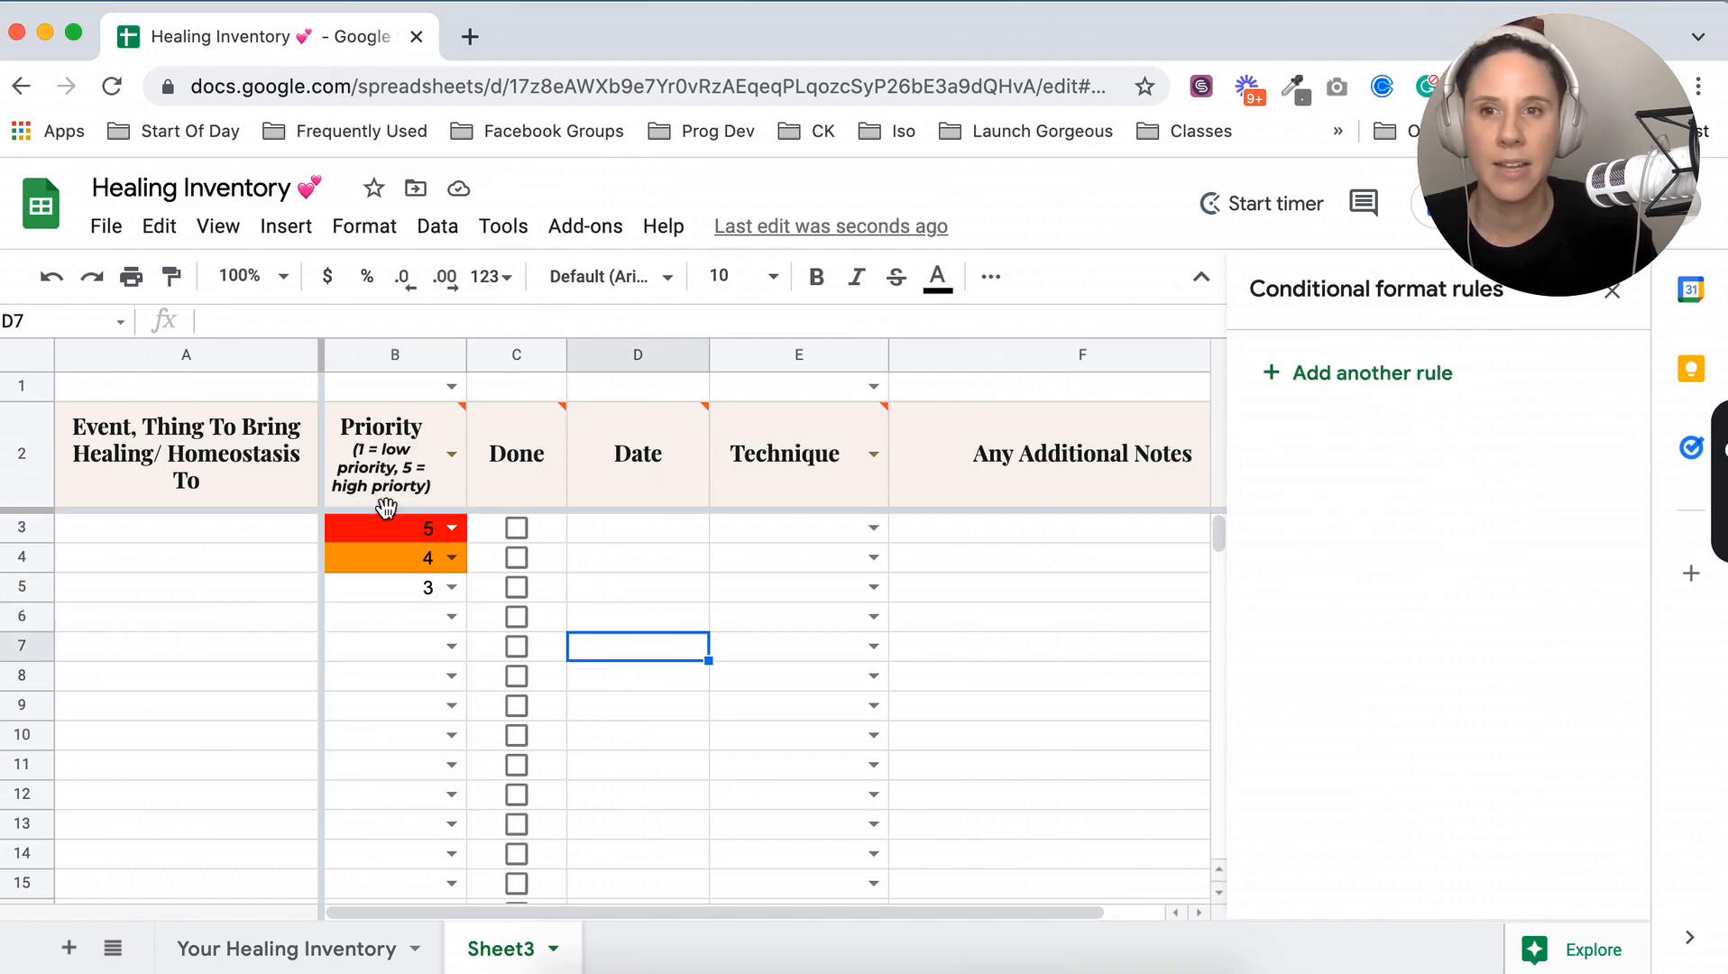
Add another conditional formatting rule to B1:B1000 that fills cells equal to 3 with yellow
{"action": "left_click", "coordinate": [377, 353]}
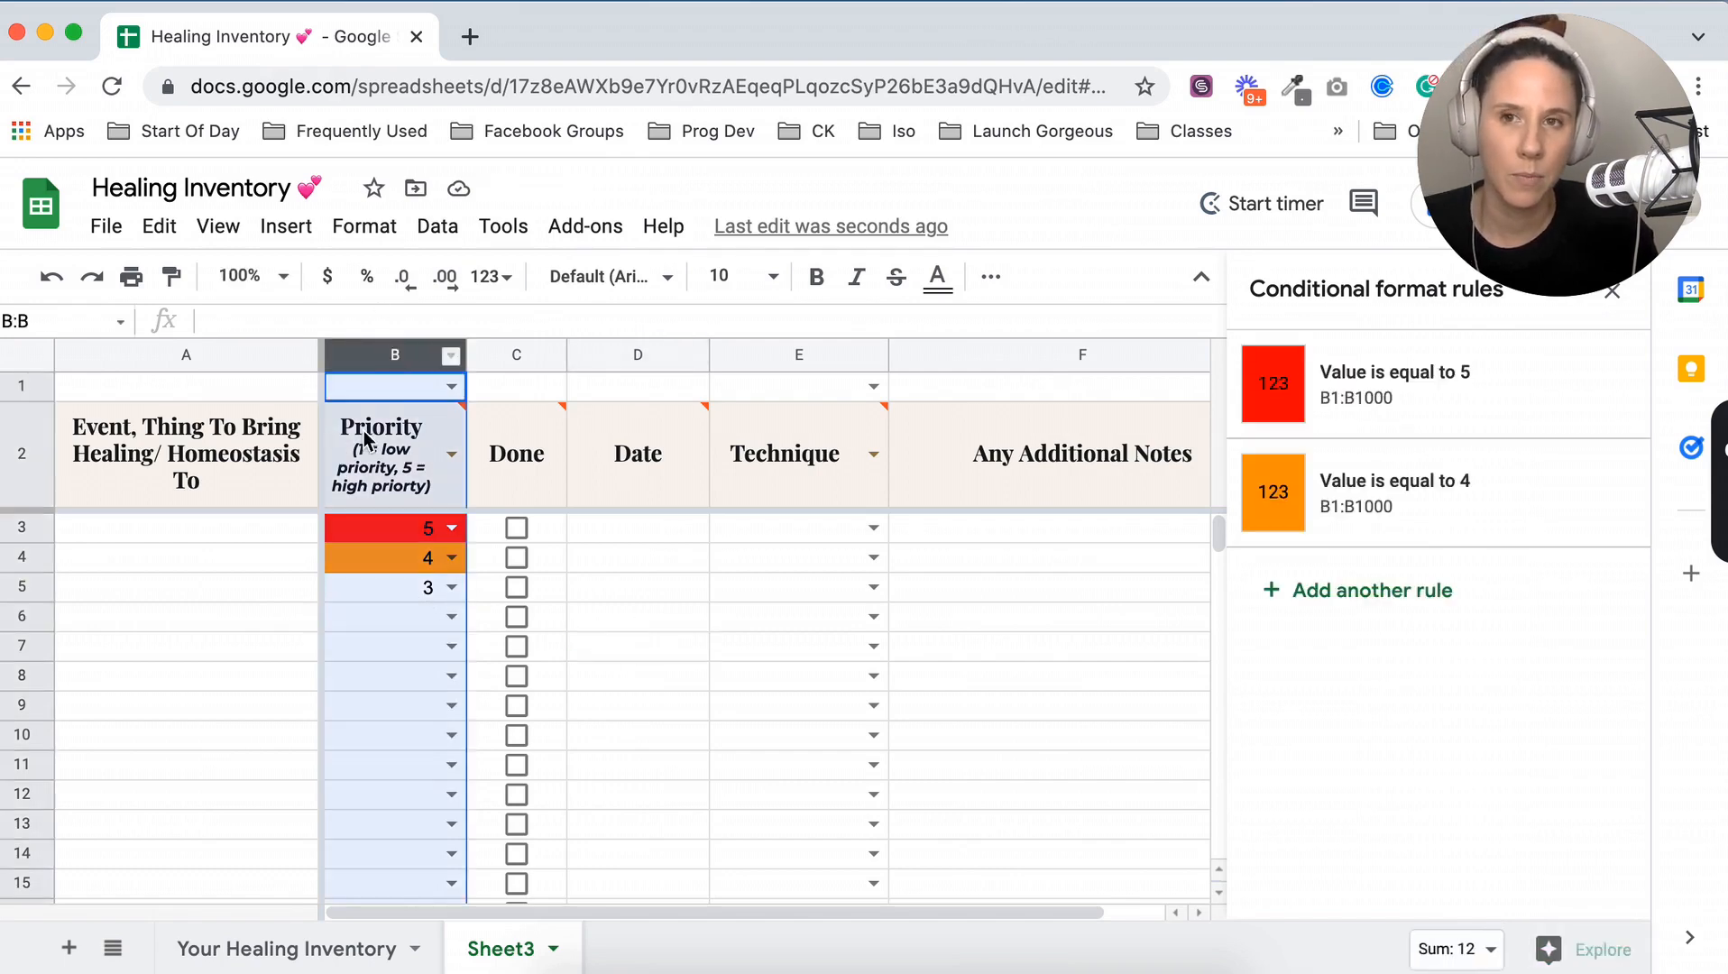
{"action": "left_click", "coordinate": [1348, 588]}
{"action": "left_click", "coordinate": [1470, 677]}
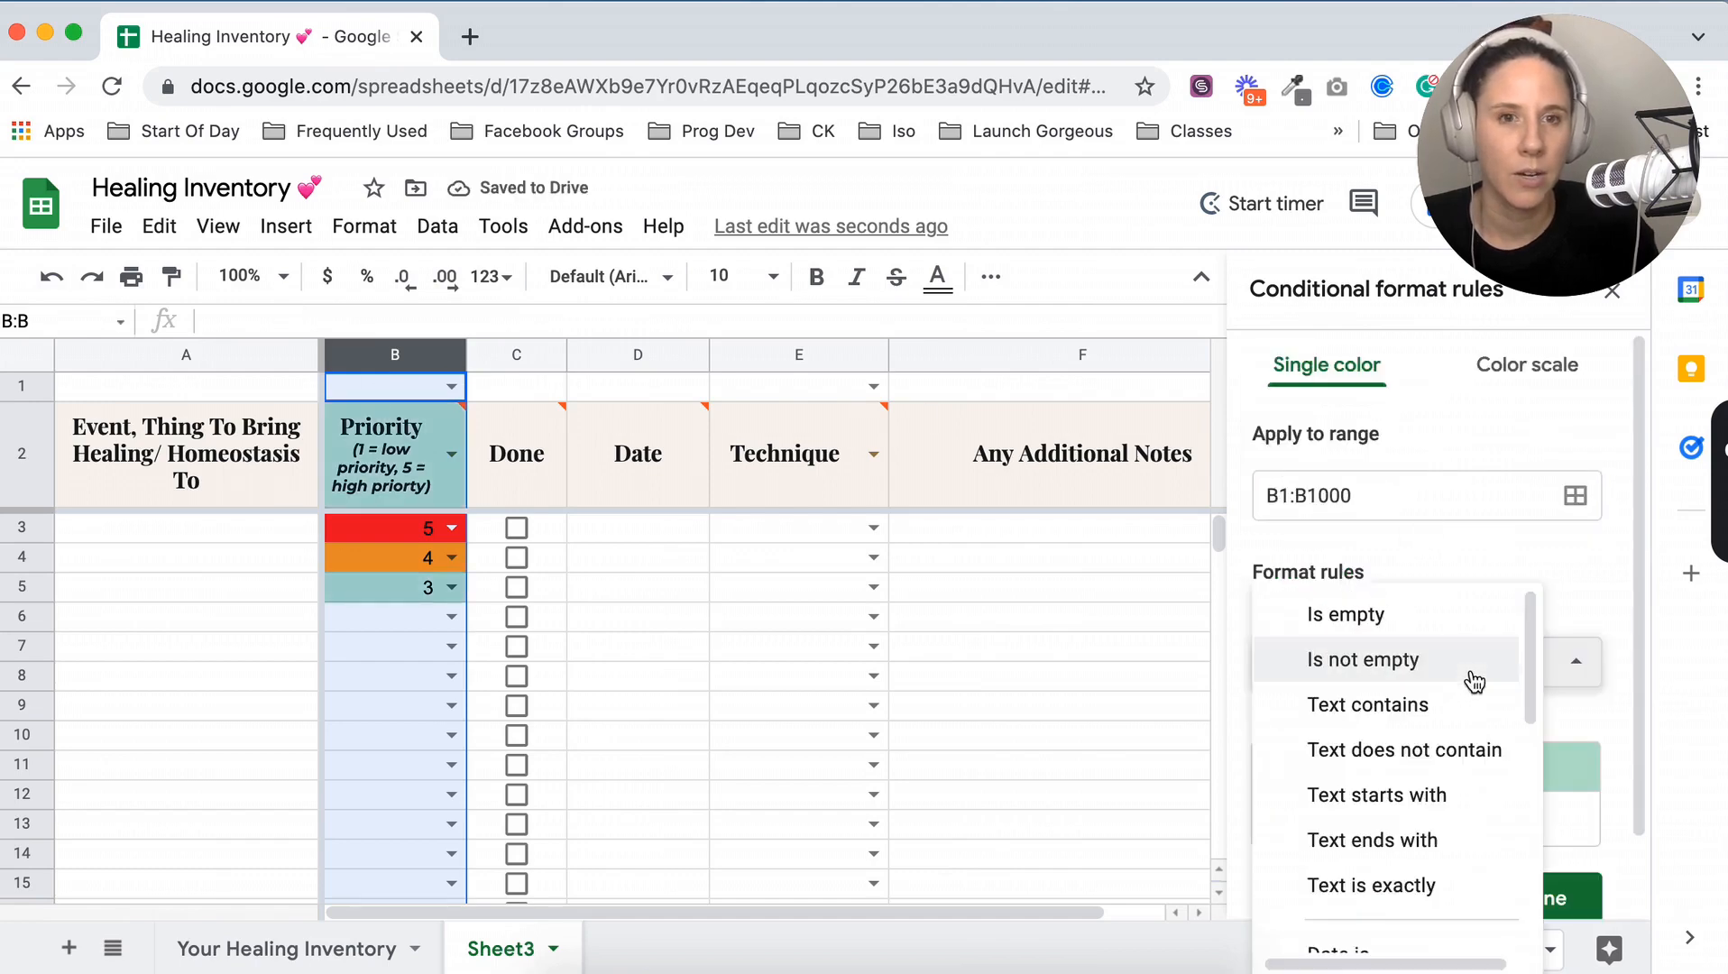
{"action": "scroll", "coordinate": [1478, 758], "scroll_direction": "down", "scroll_amount": 3}
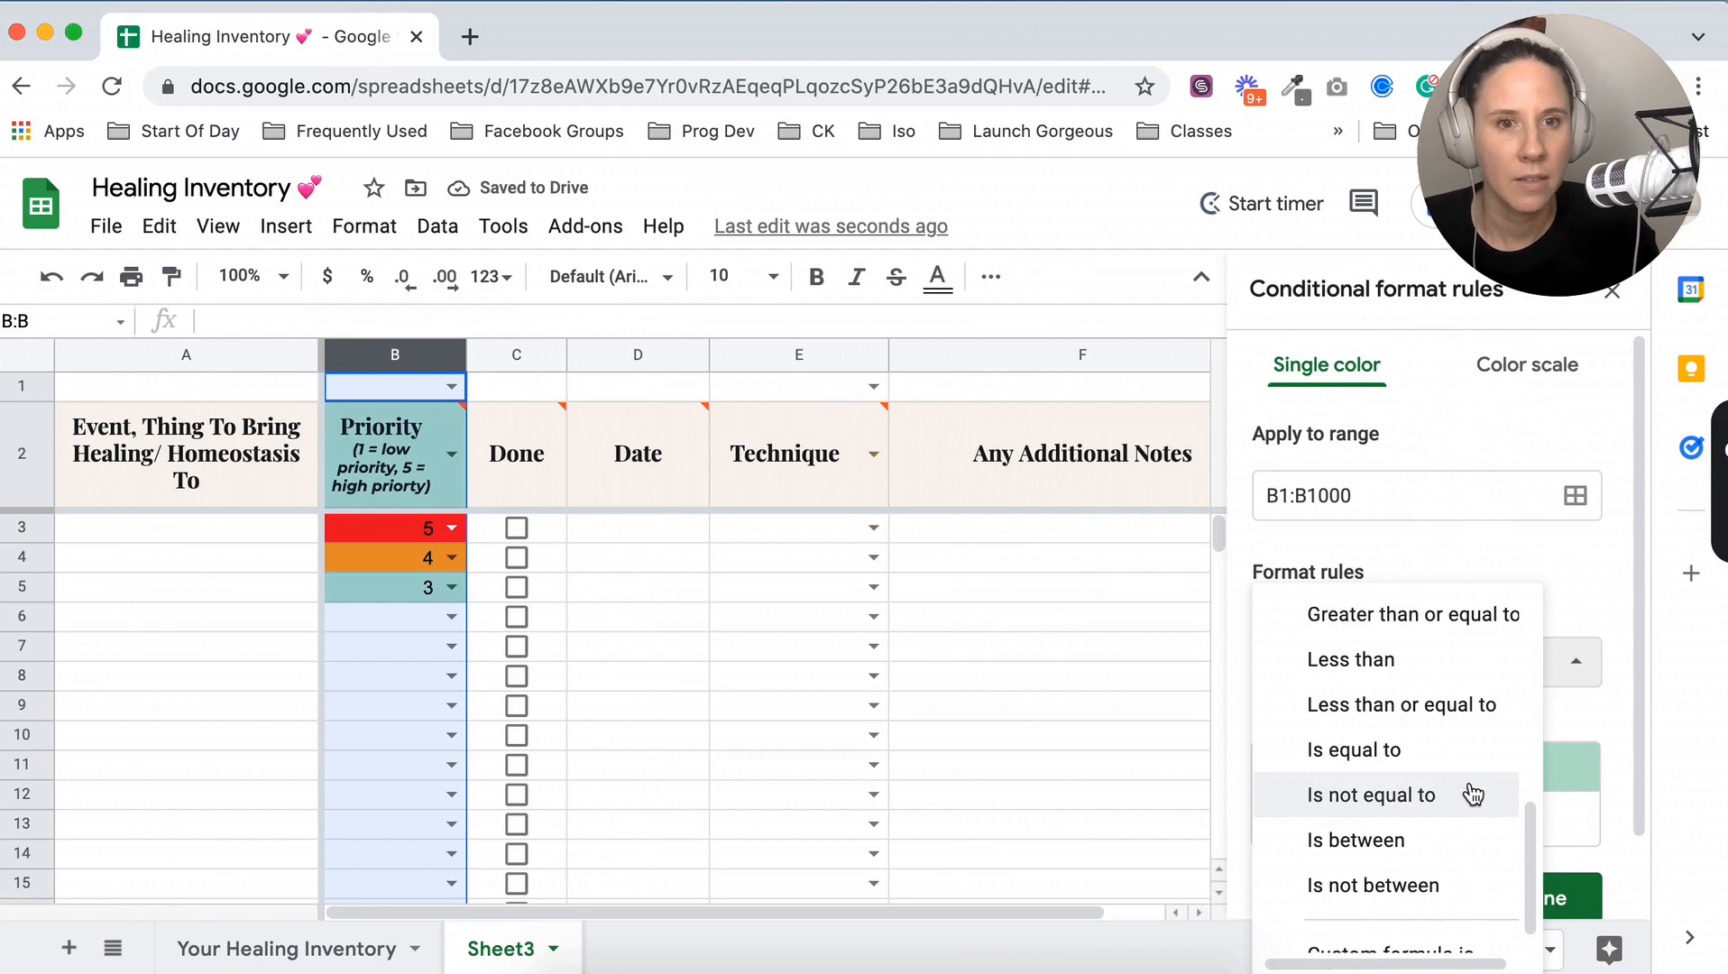
{"action": "left_click", "coordinate": [1425, 751]}
{"action": "left_click", "coordinate": [1420, 729]}
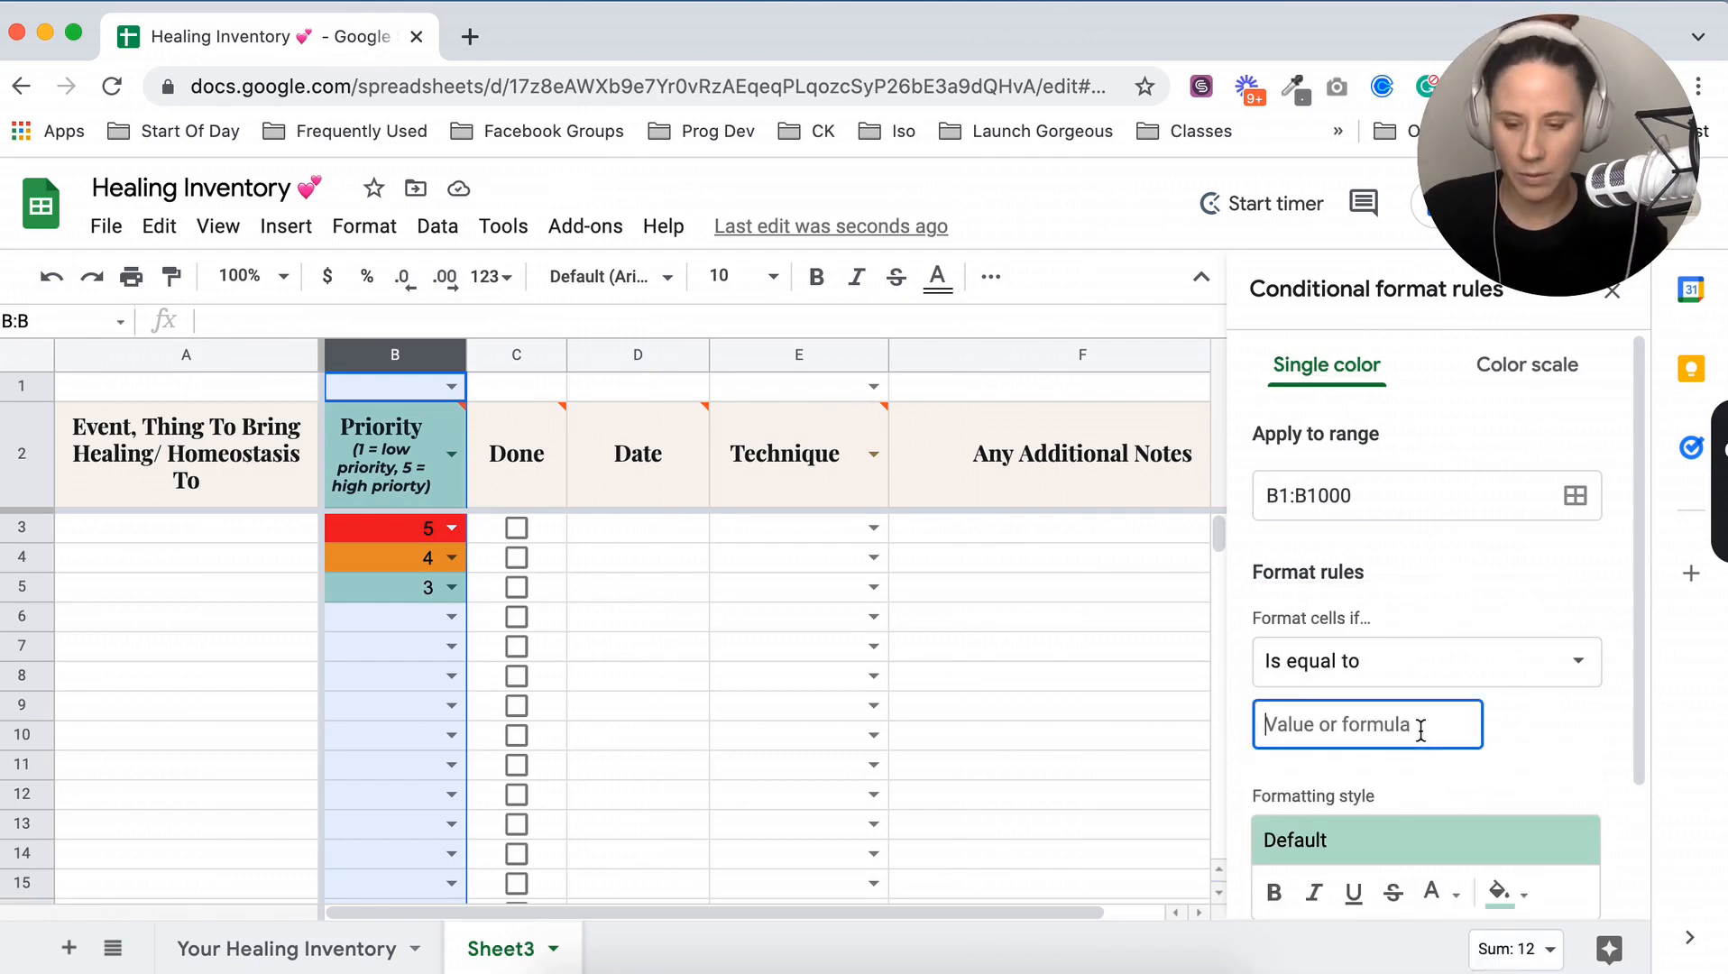
{"action": "type", "text": "3"}
{"action": "left_click", "coordinate": [1411, 839]}
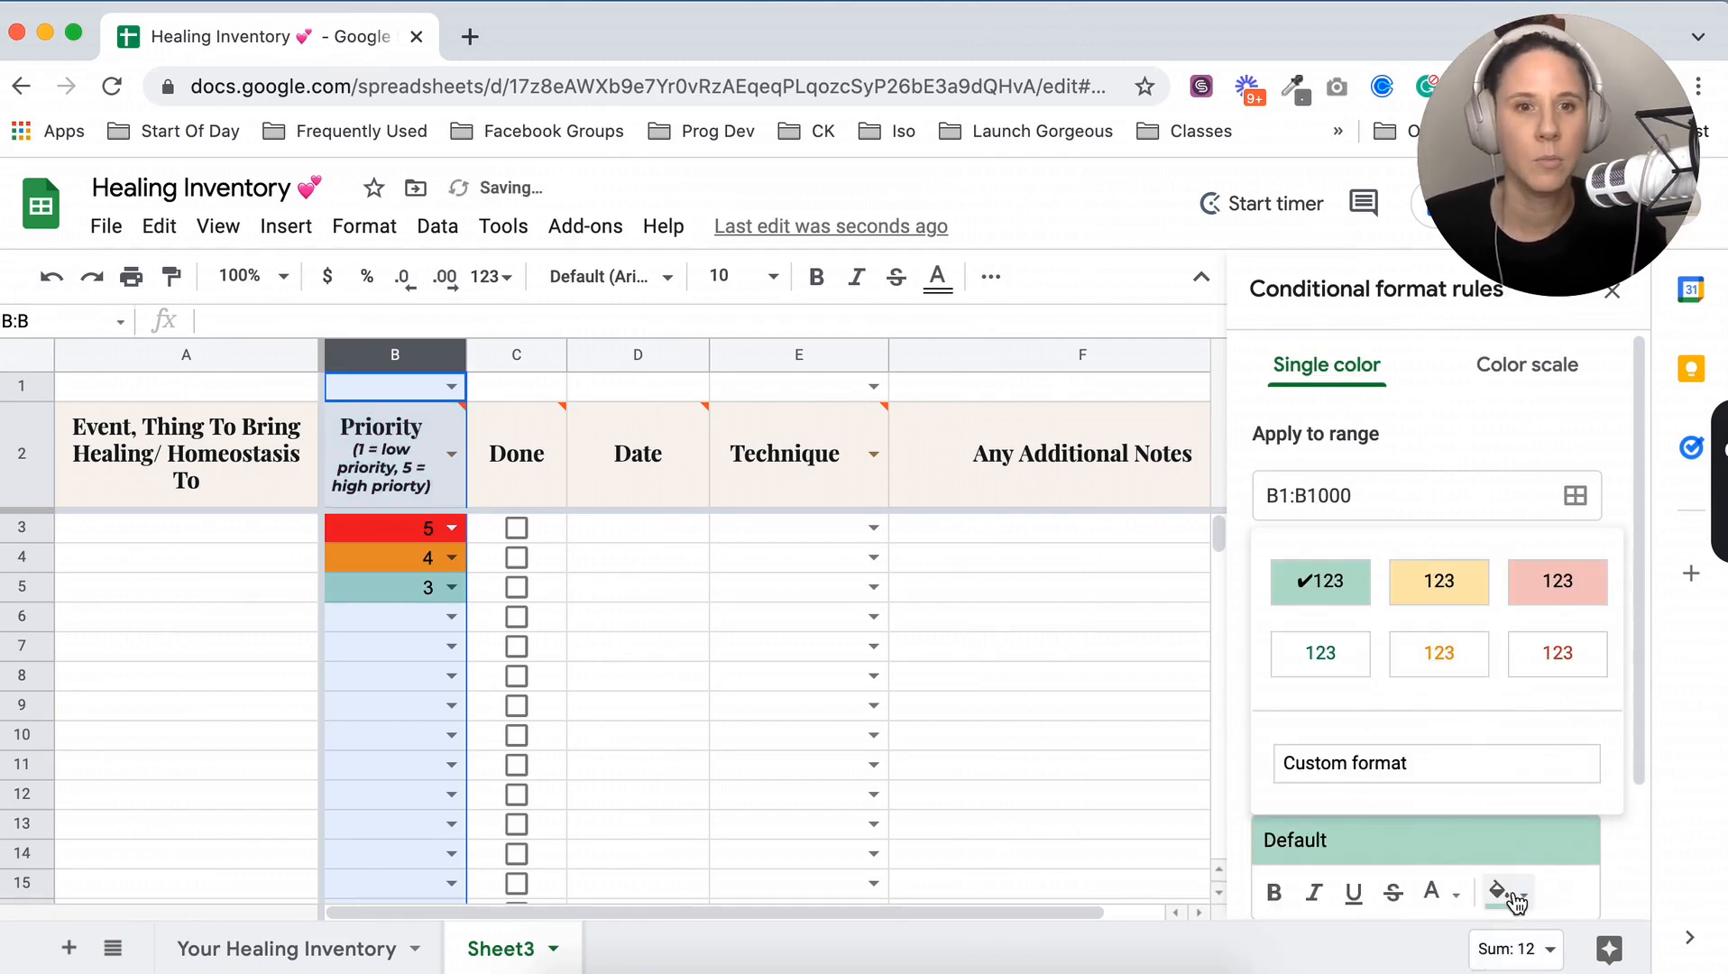
{"action": "left_click", "coordinate": [1515, 899]}
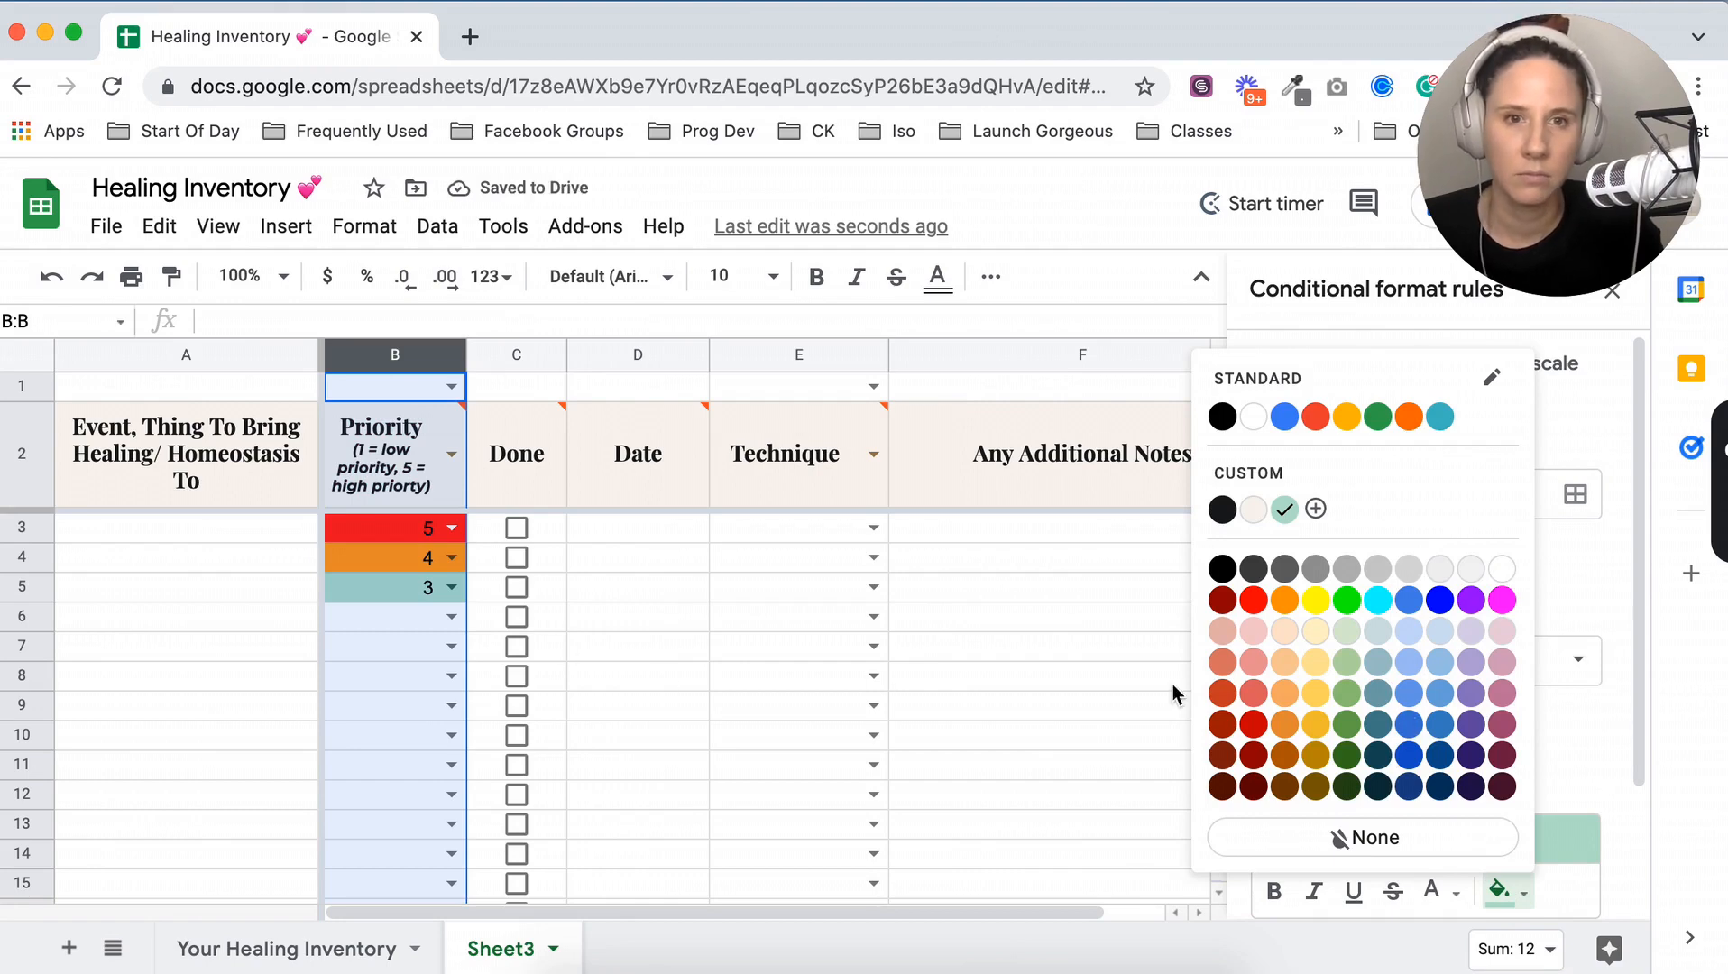
{"action": "left_click", "coordinate": [1316, 599]}
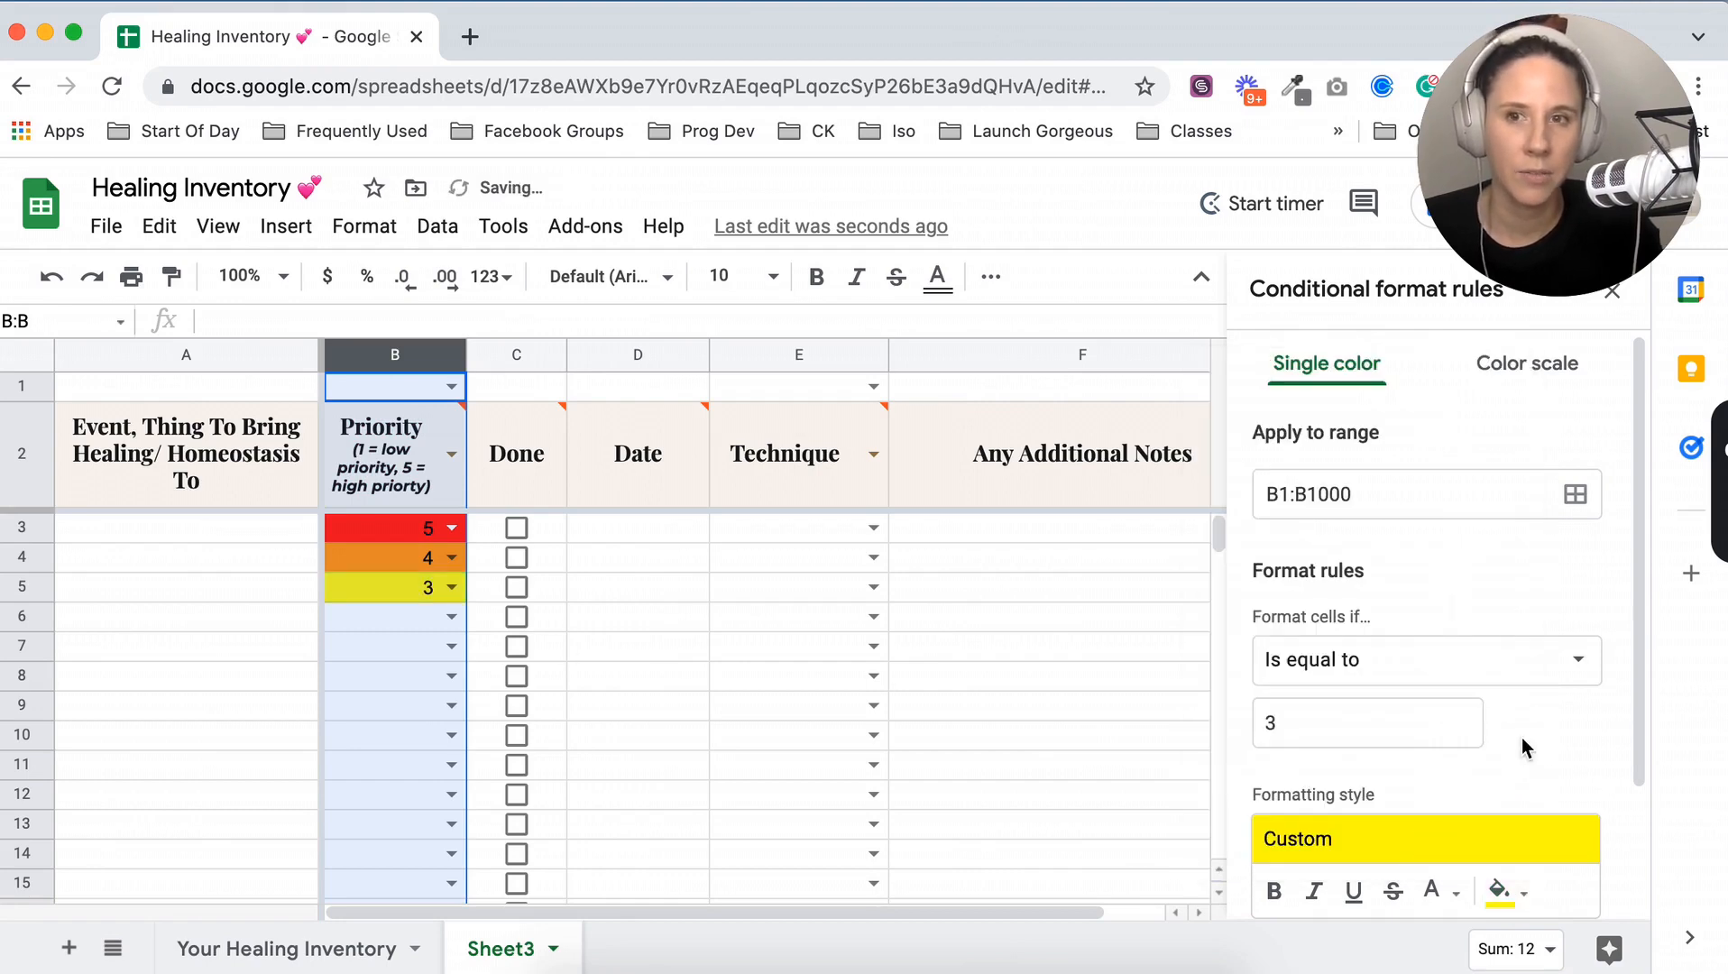
{"action": "left_click", "coordinate": [714, 744]}
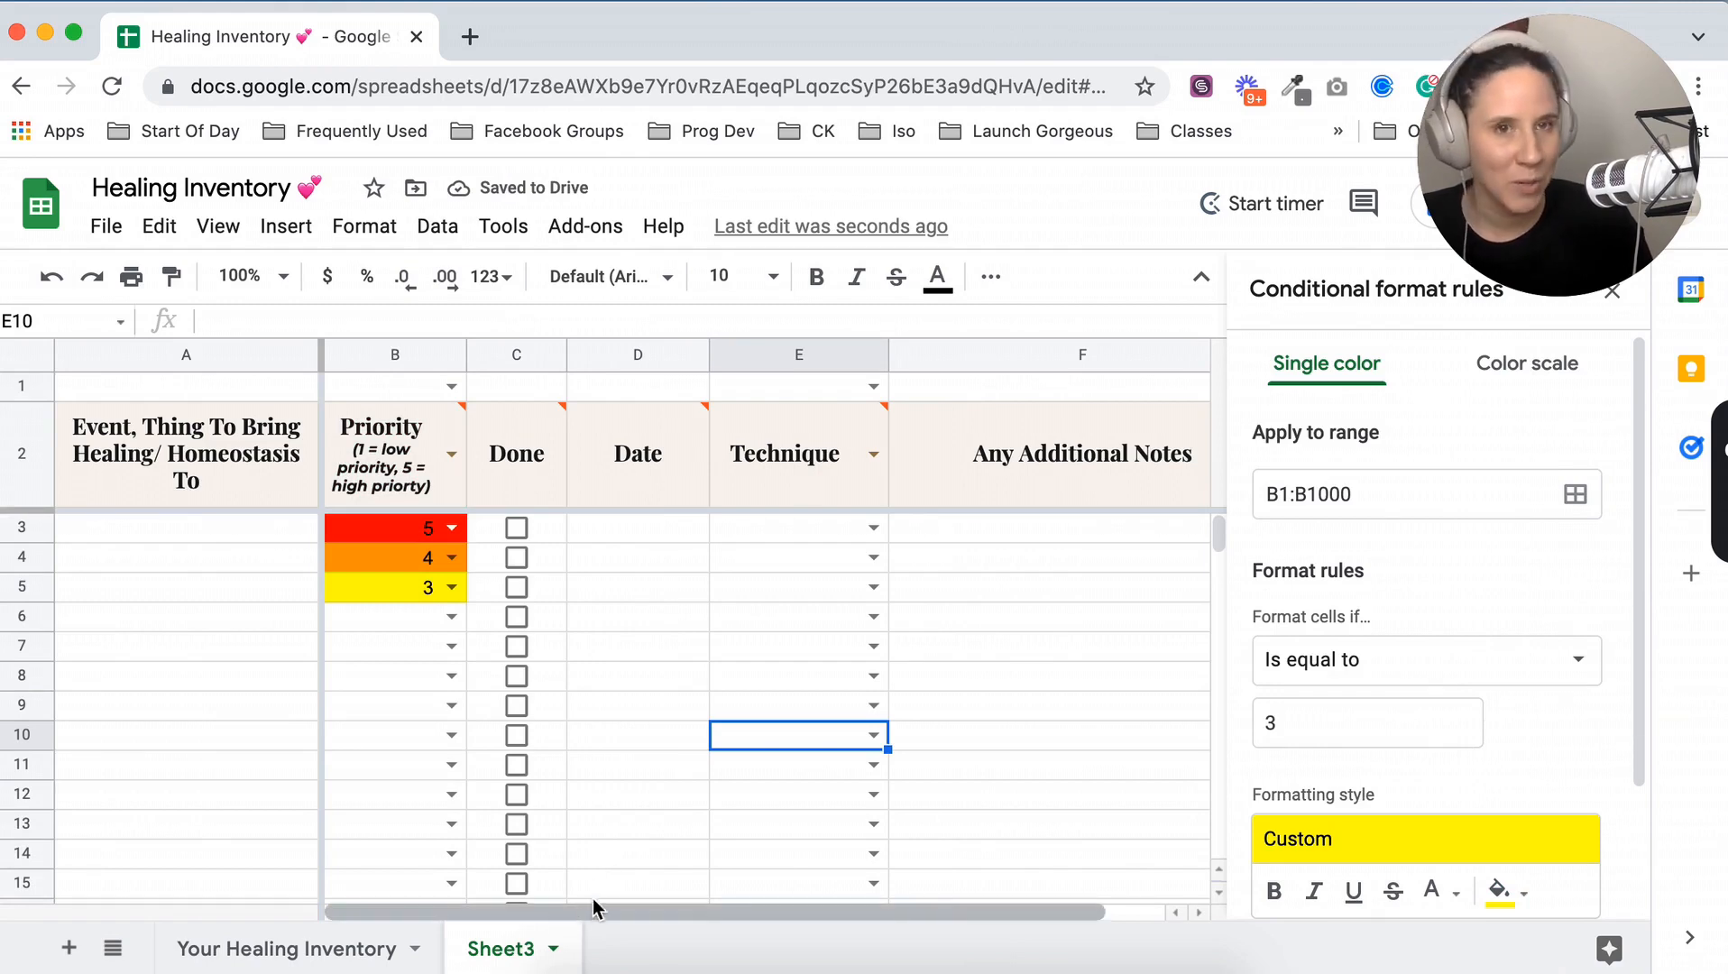
Rename Sheet3 as "Rename Me" and close the conditional format rules
{"action": "left_click", "coordinate": [488, 963]}
{"action": "double_click", "coordinate": [488, 963]}
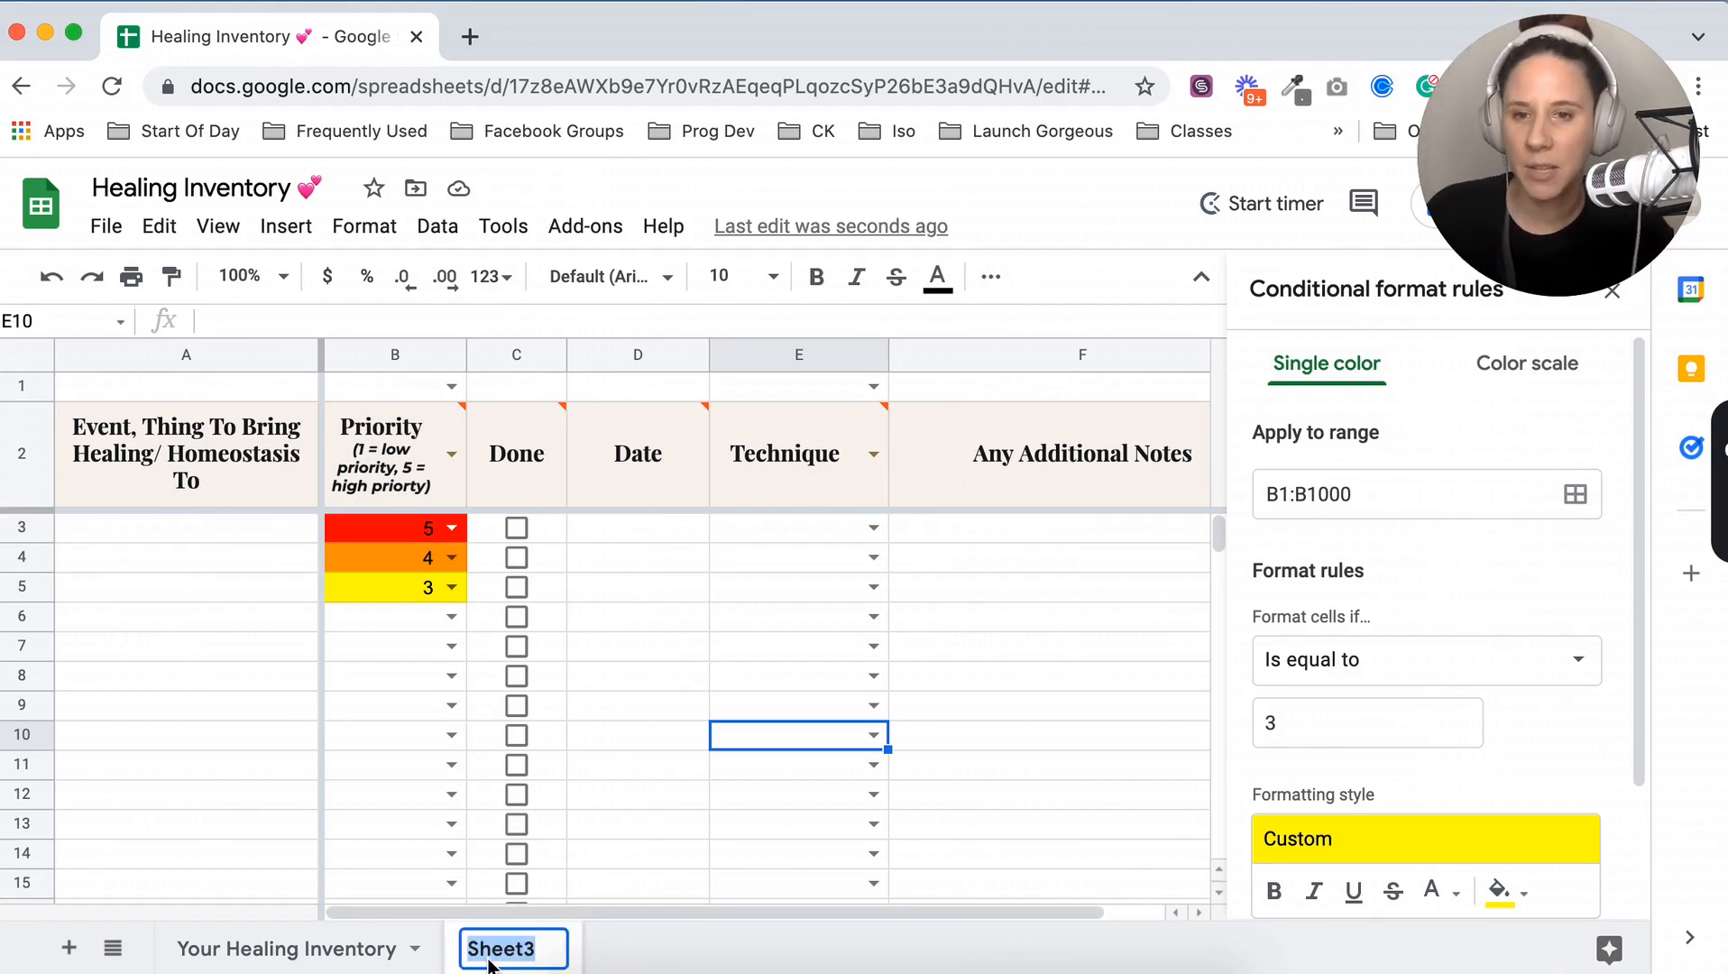
{"action": "type", "text": "Rename"}
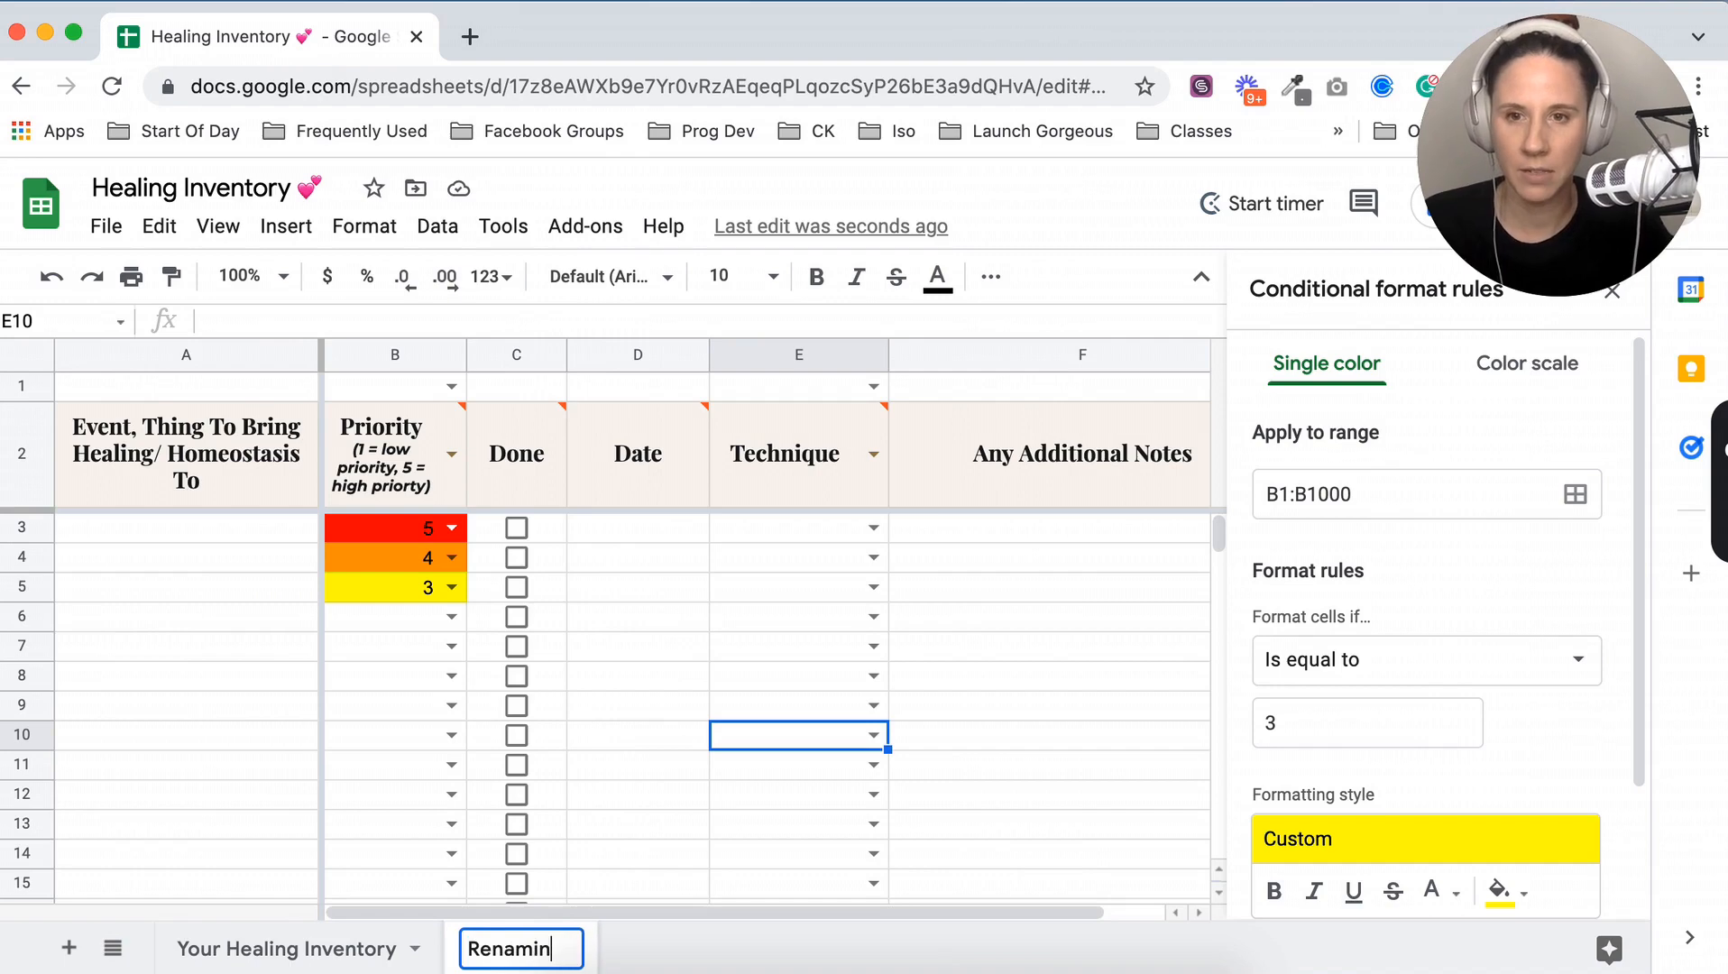
{"action": "type", "text": " Me"}
{"action": "key", "text": "Return"}
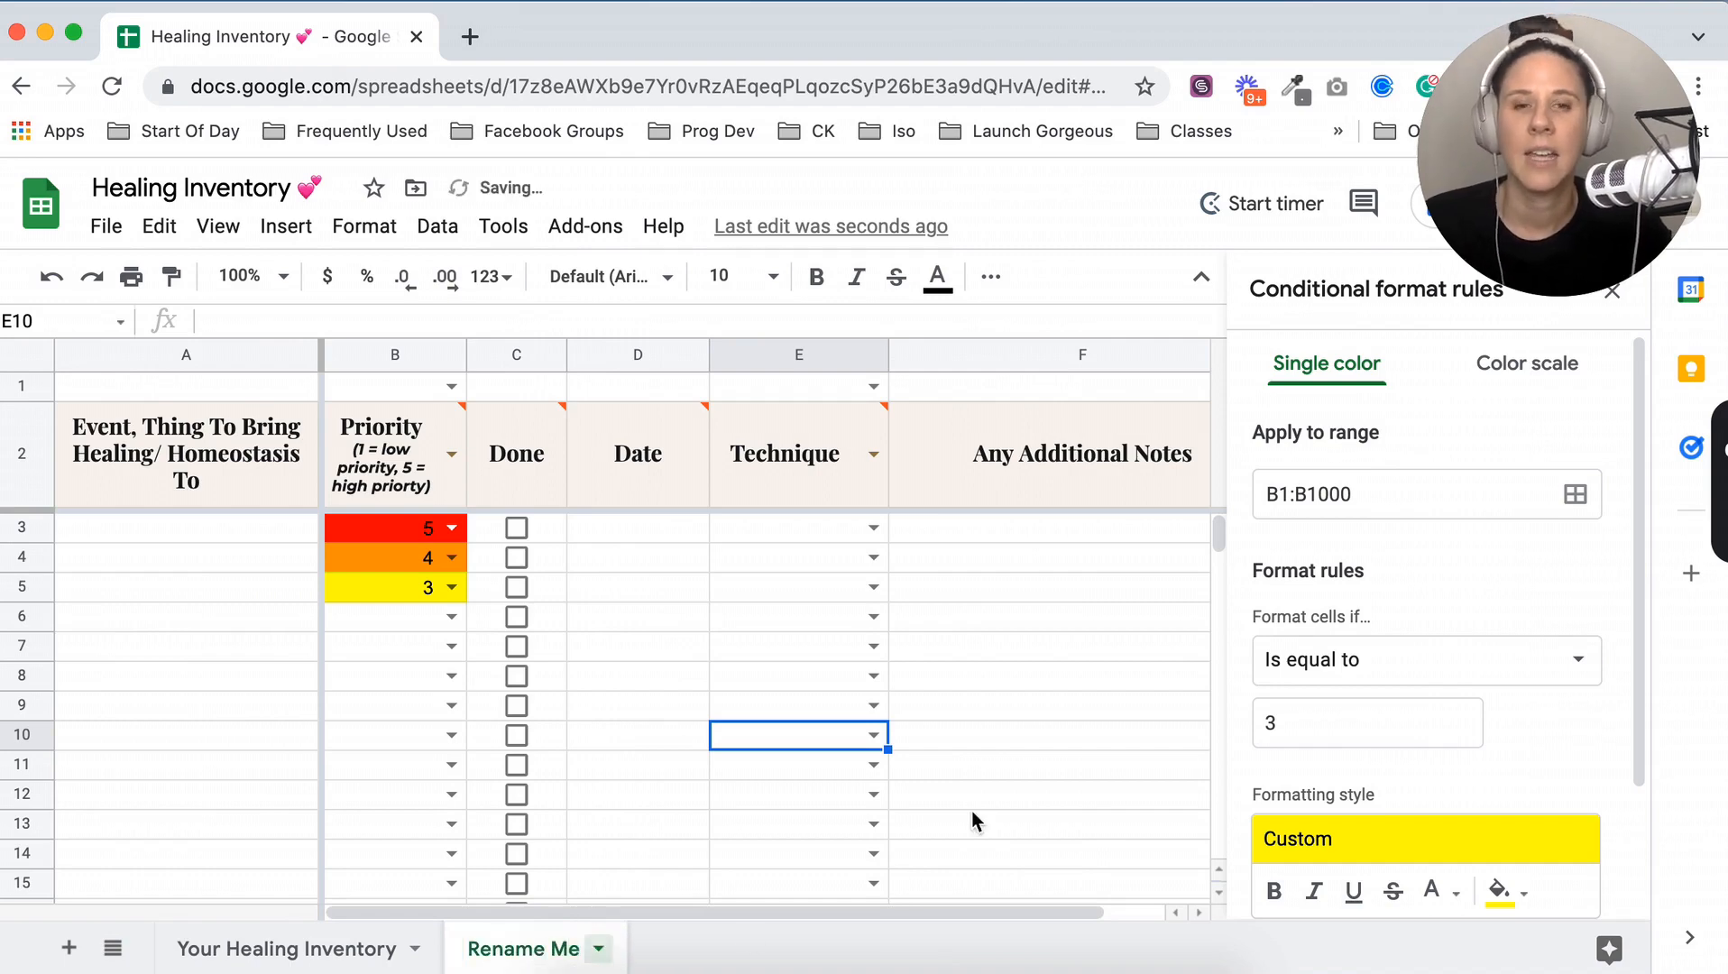
{"action": "left_click", "coordinate": [1611, 291]}
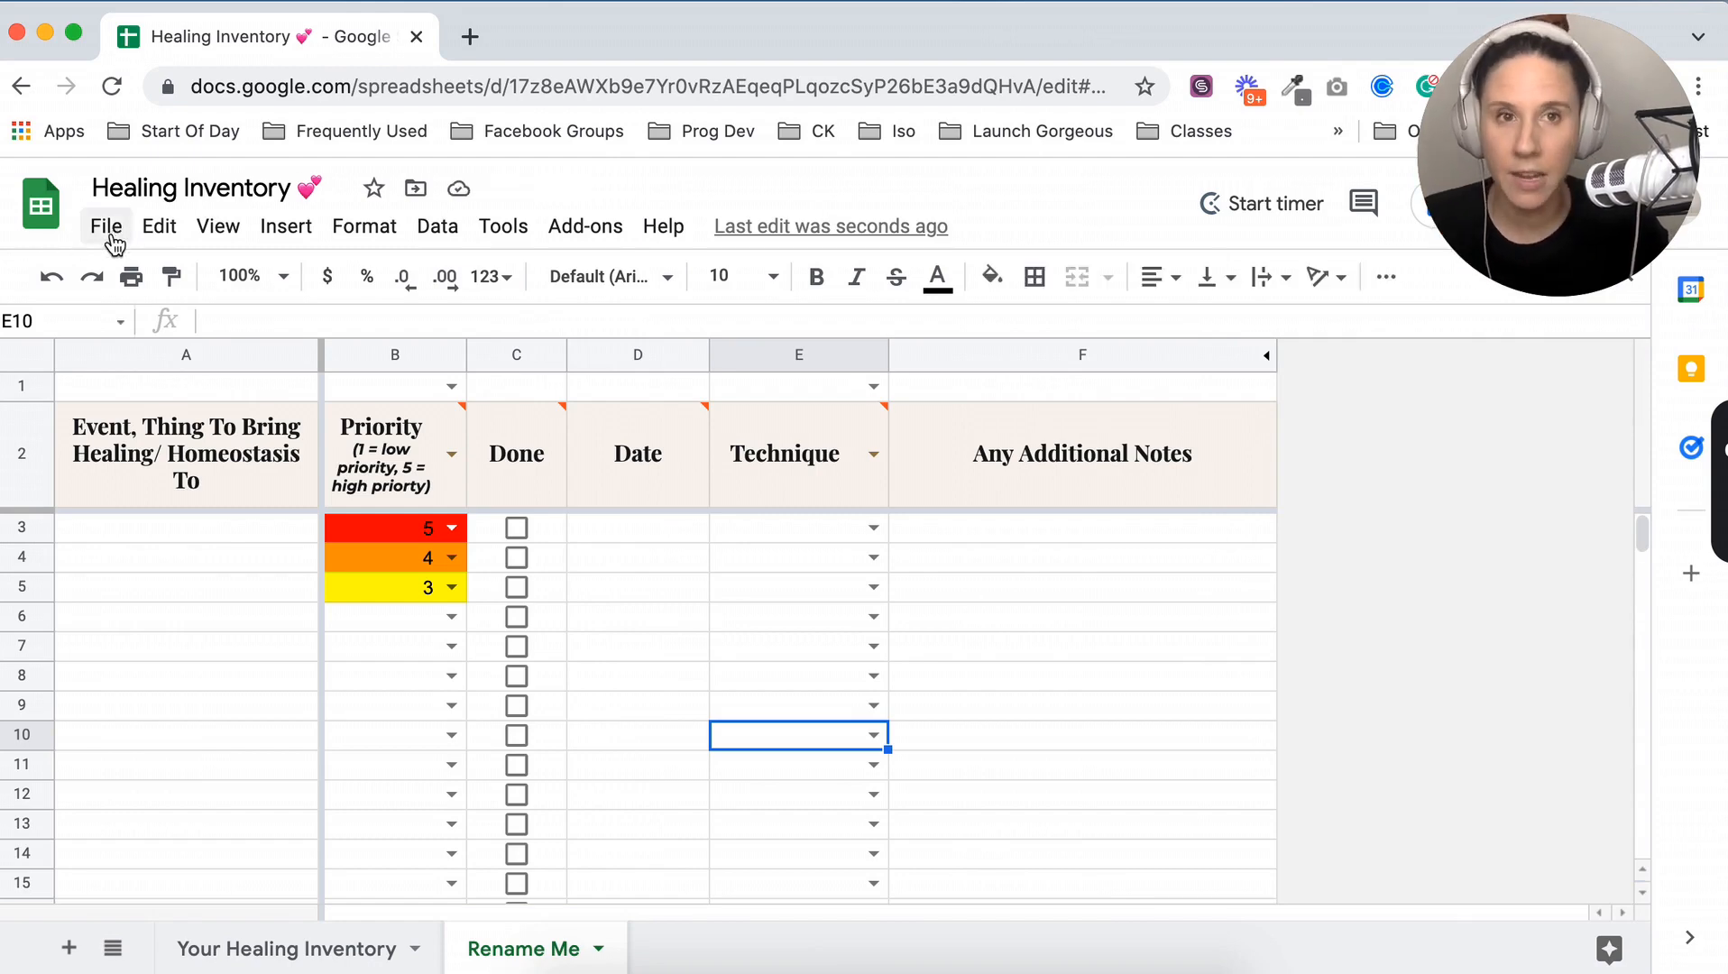
Open the spreadsheet's sharing settings and copy its link
{"action": "left_click", "coordinate": [107, 233]}
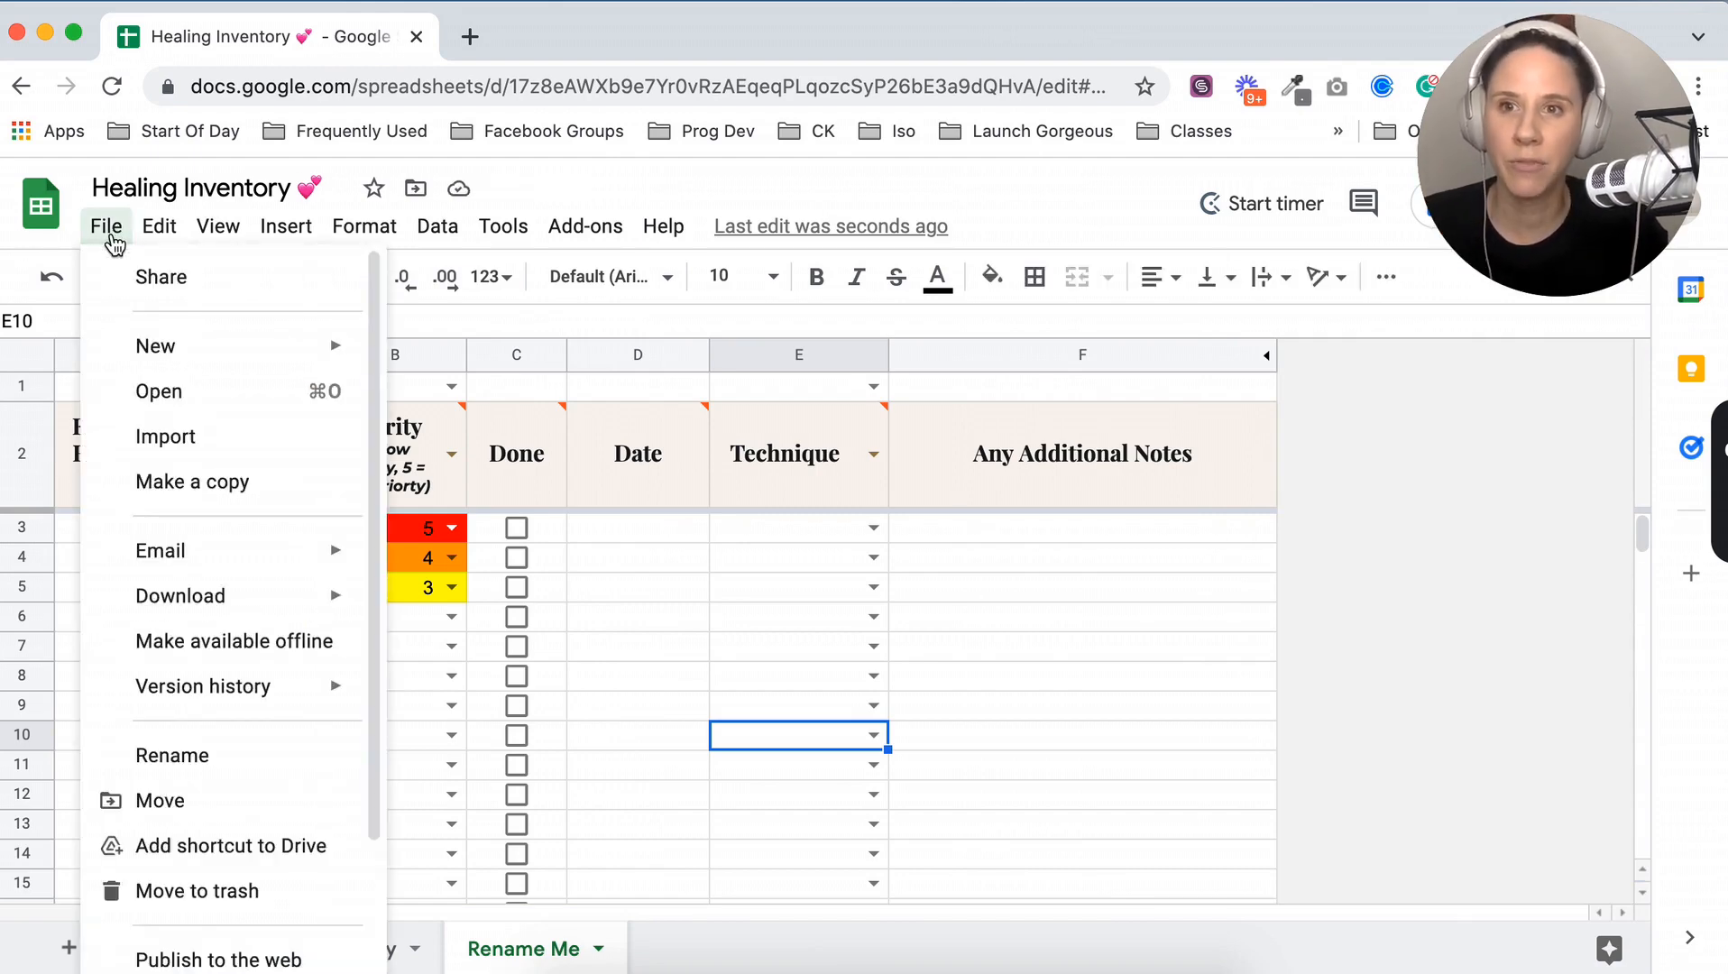
{"action": "left_click", "coordinate": [141, 280]}
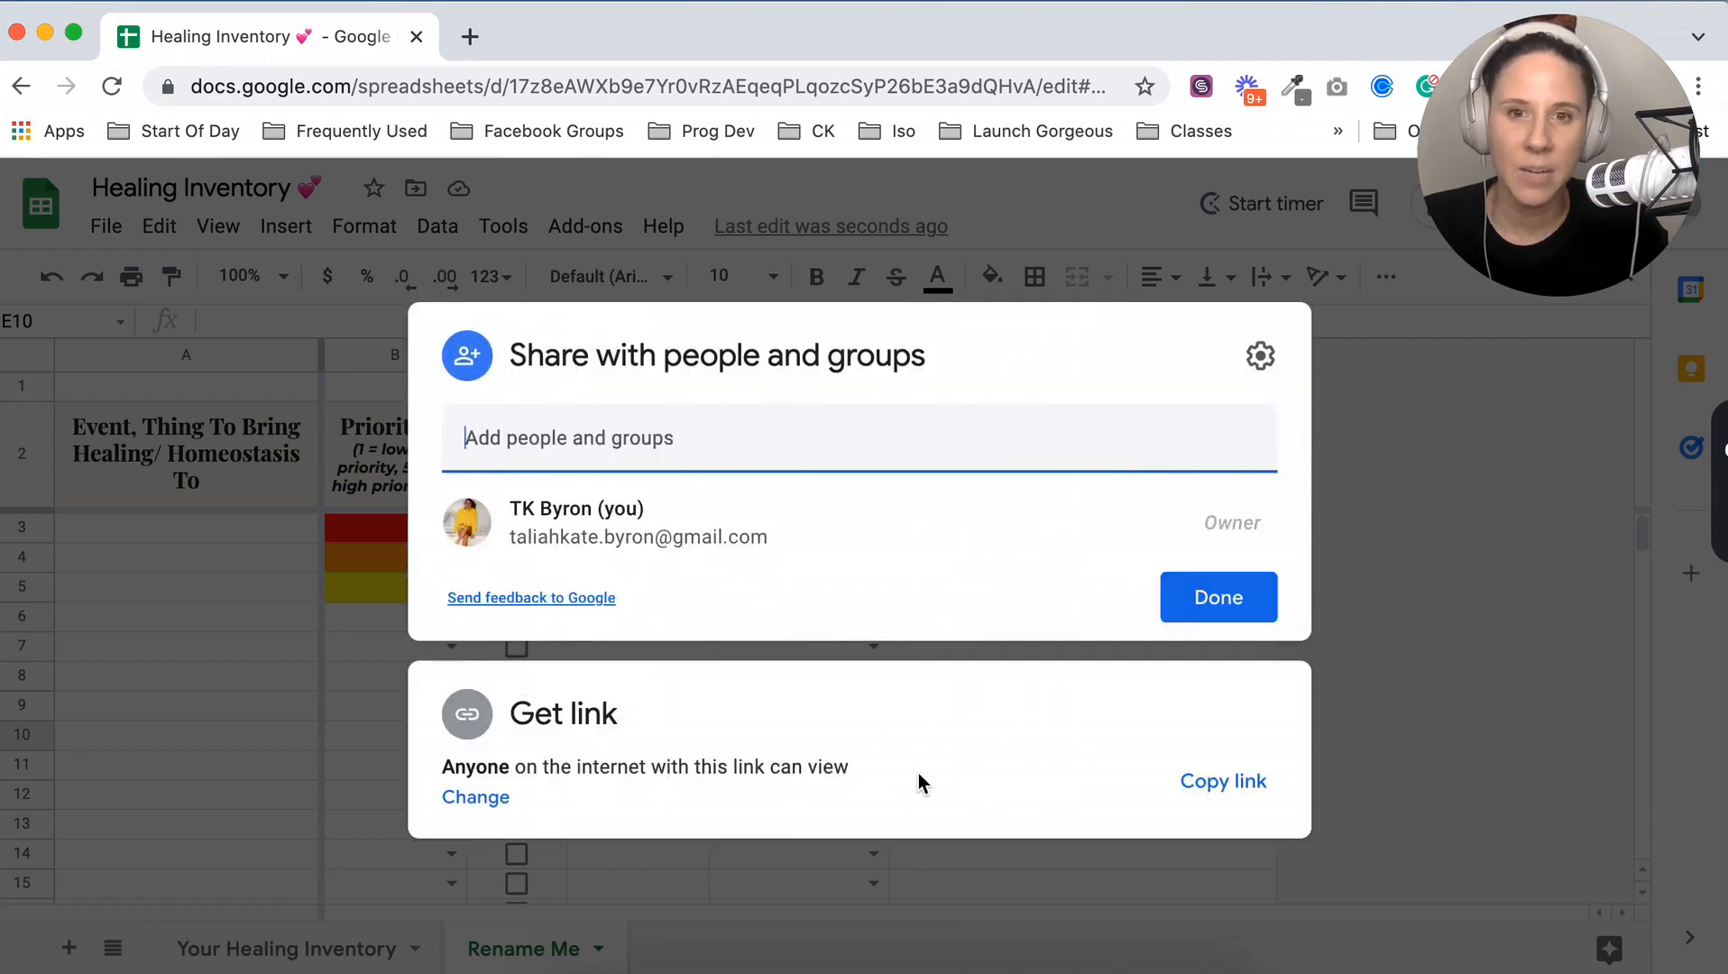
{"action": "left_click", "coordinate": [1236, 785]}
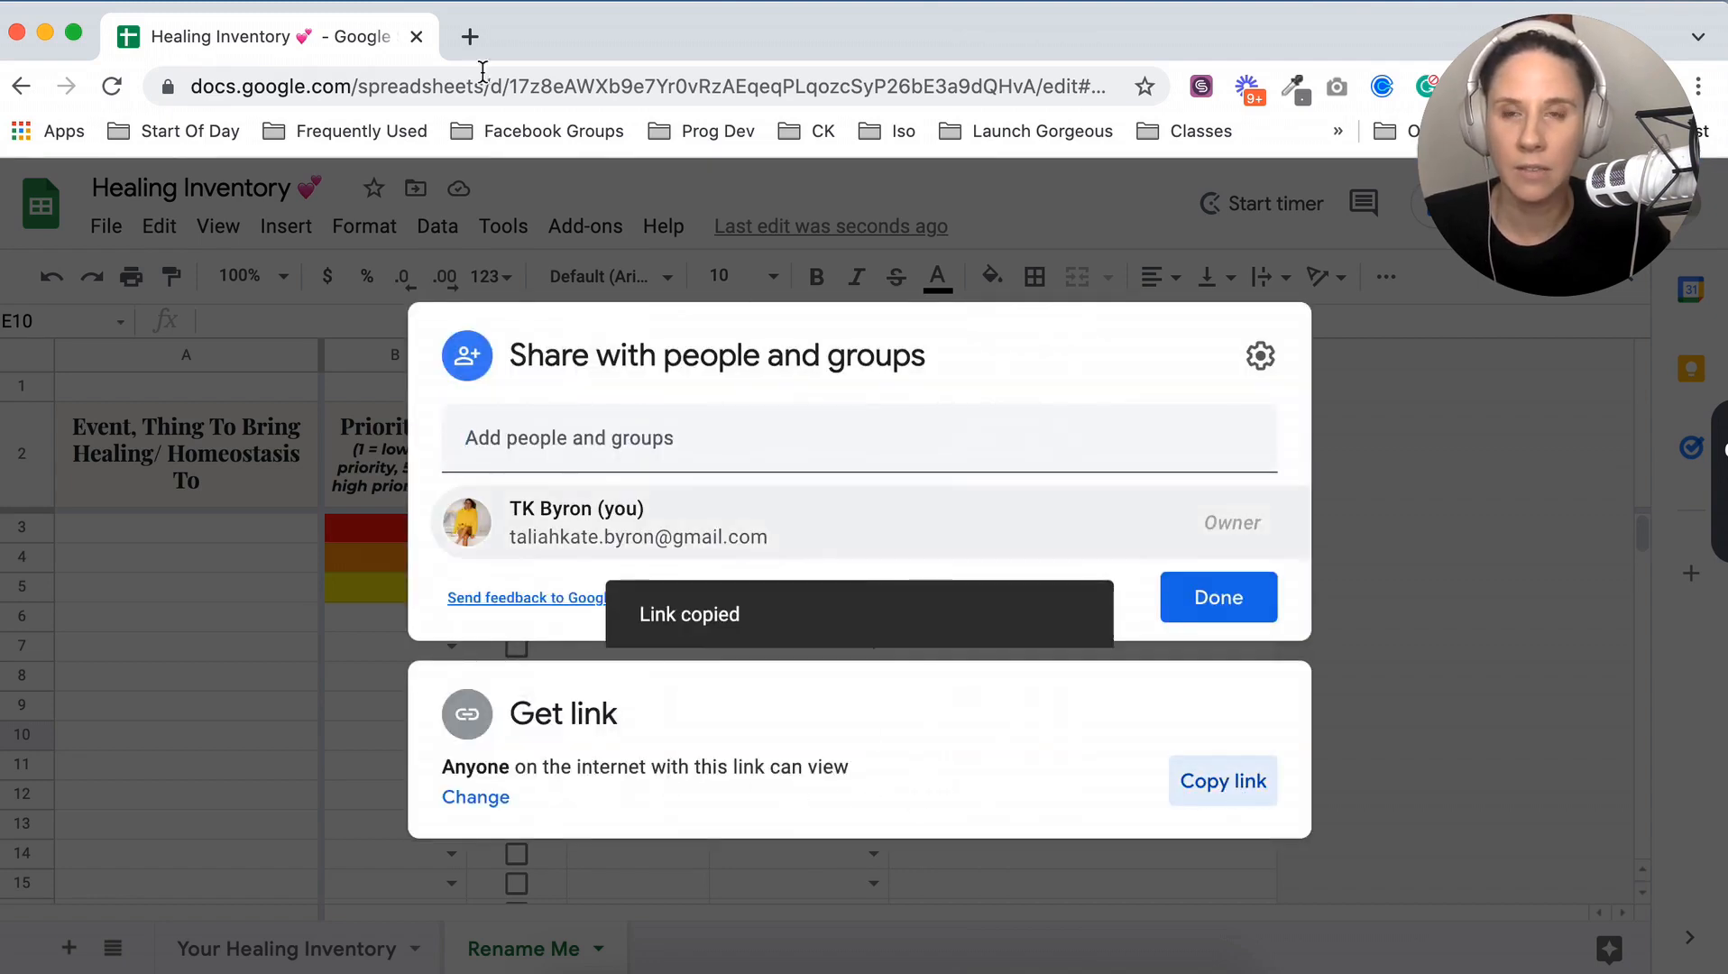
Load the copied spreadsheet link in a new browser tab with its ending "edit?usp=sharing" replaced by "copy"
{"action": "left_click", "coordinate": [473, 44]}
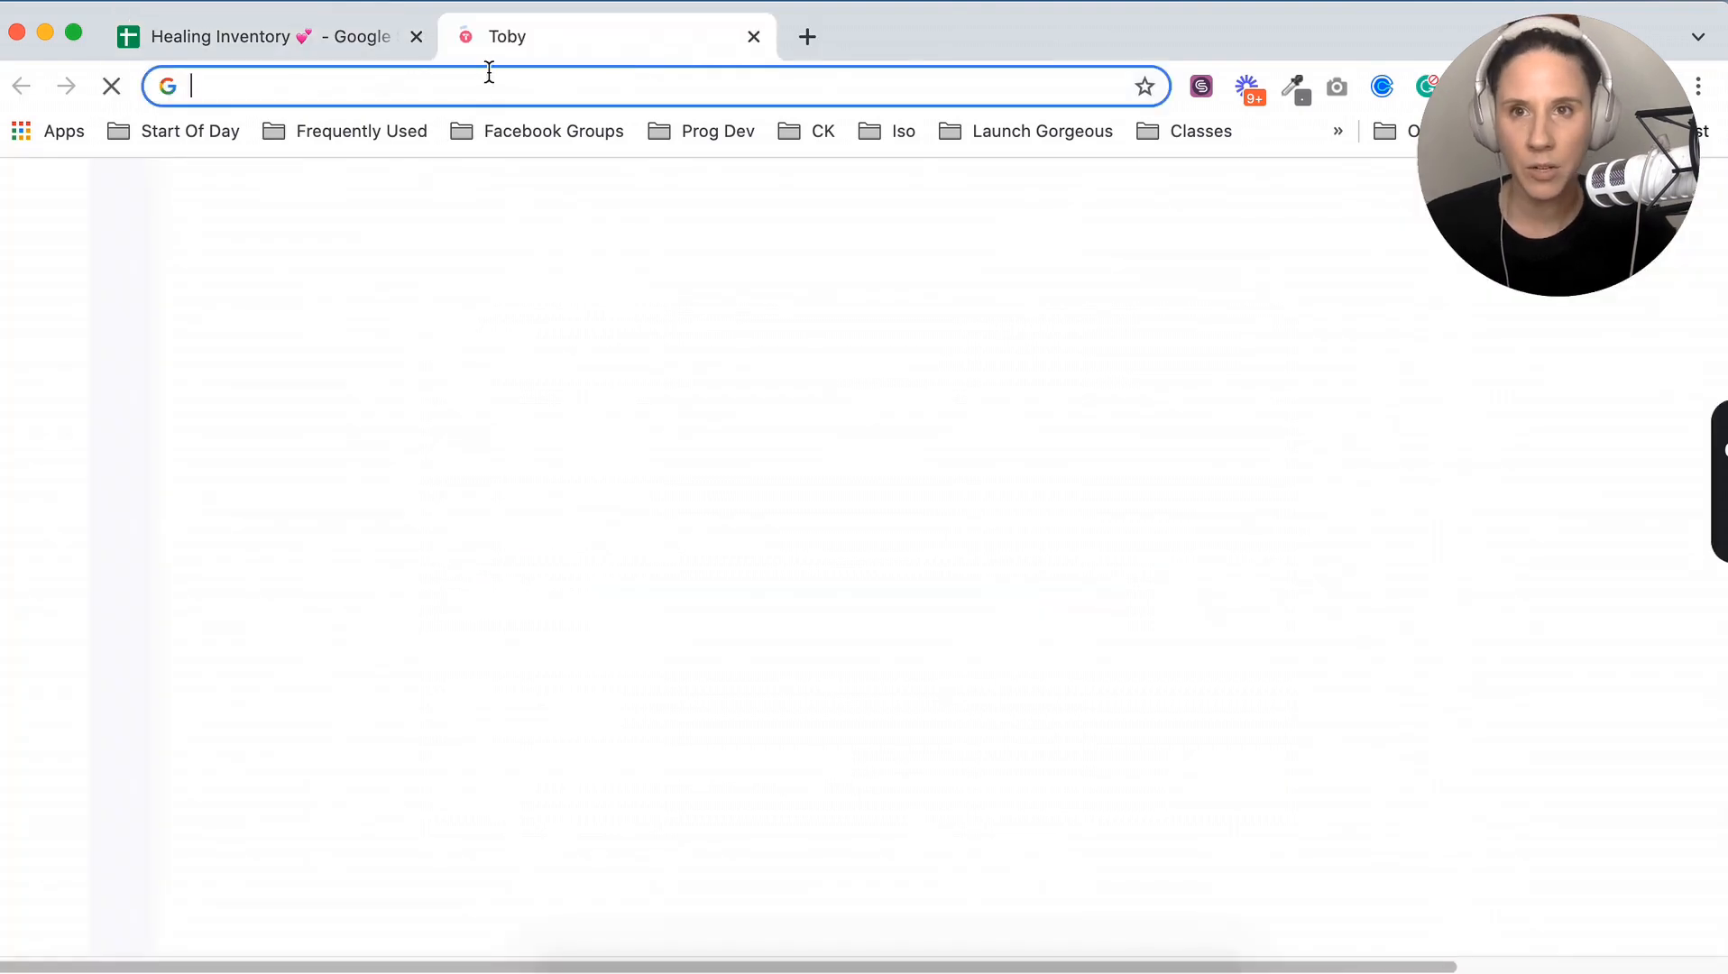
{"action": "right_click", "coordinate": [470, 88]}
{"action": "left_click", "coordinate": [559, 246]}
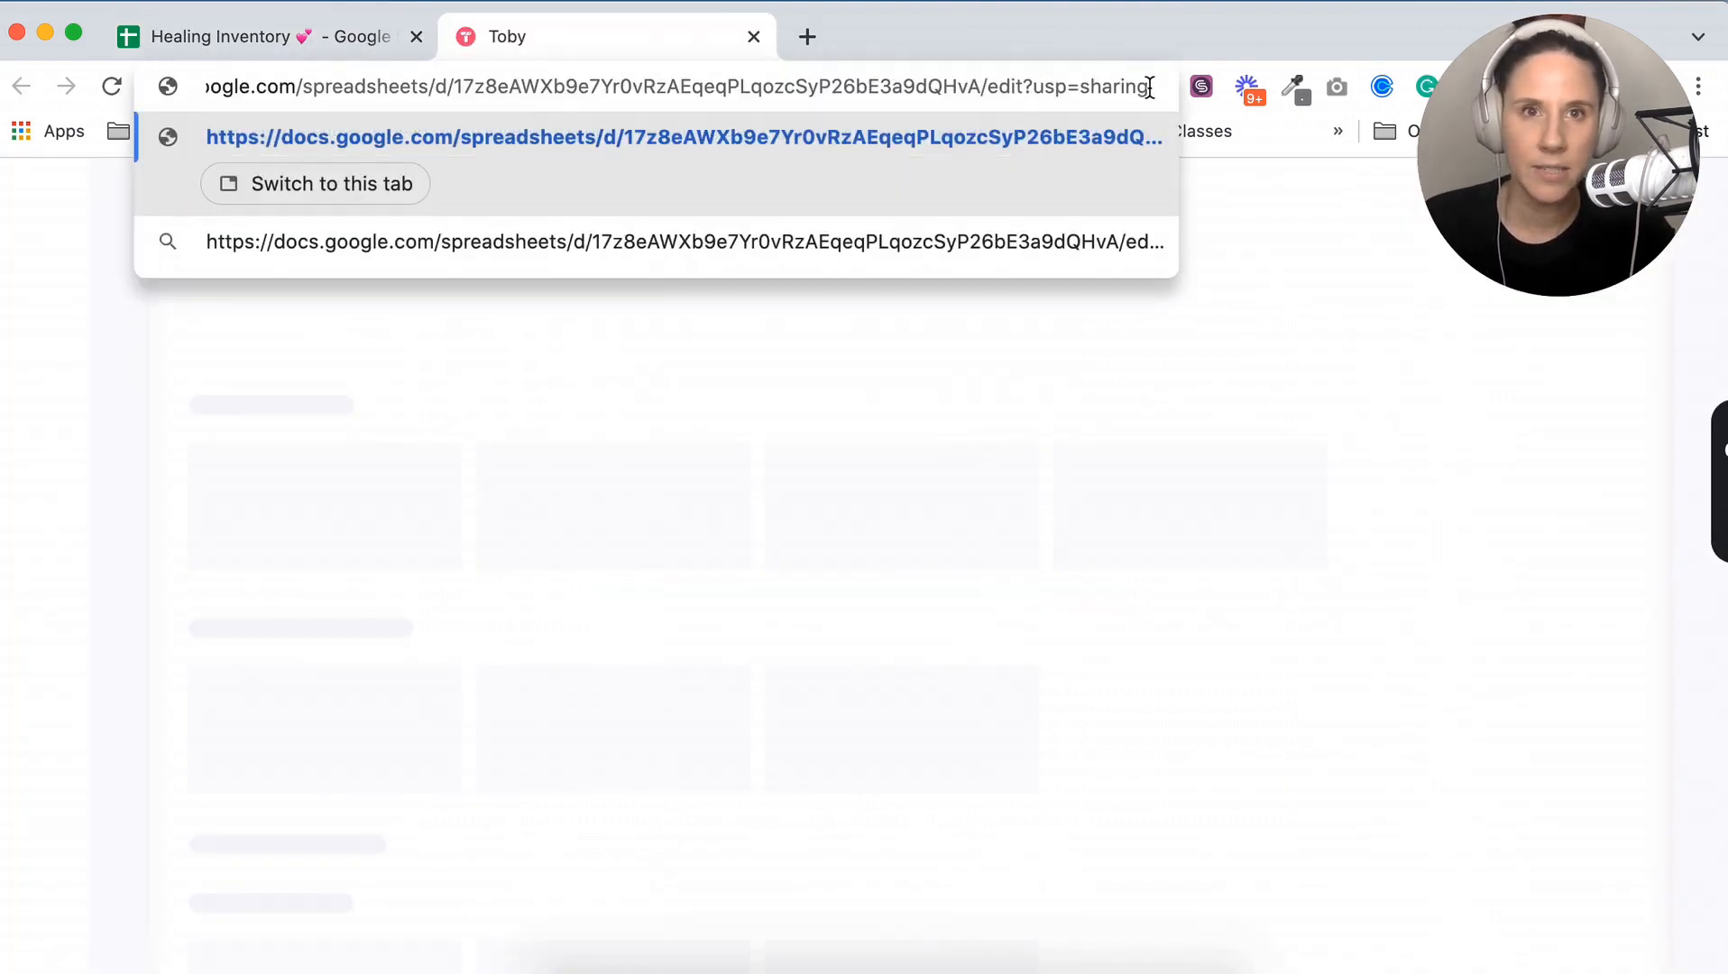
{"action": "left_click_drag", "start_coordinate": [1149, 86], "coordinate": [989, 92]}
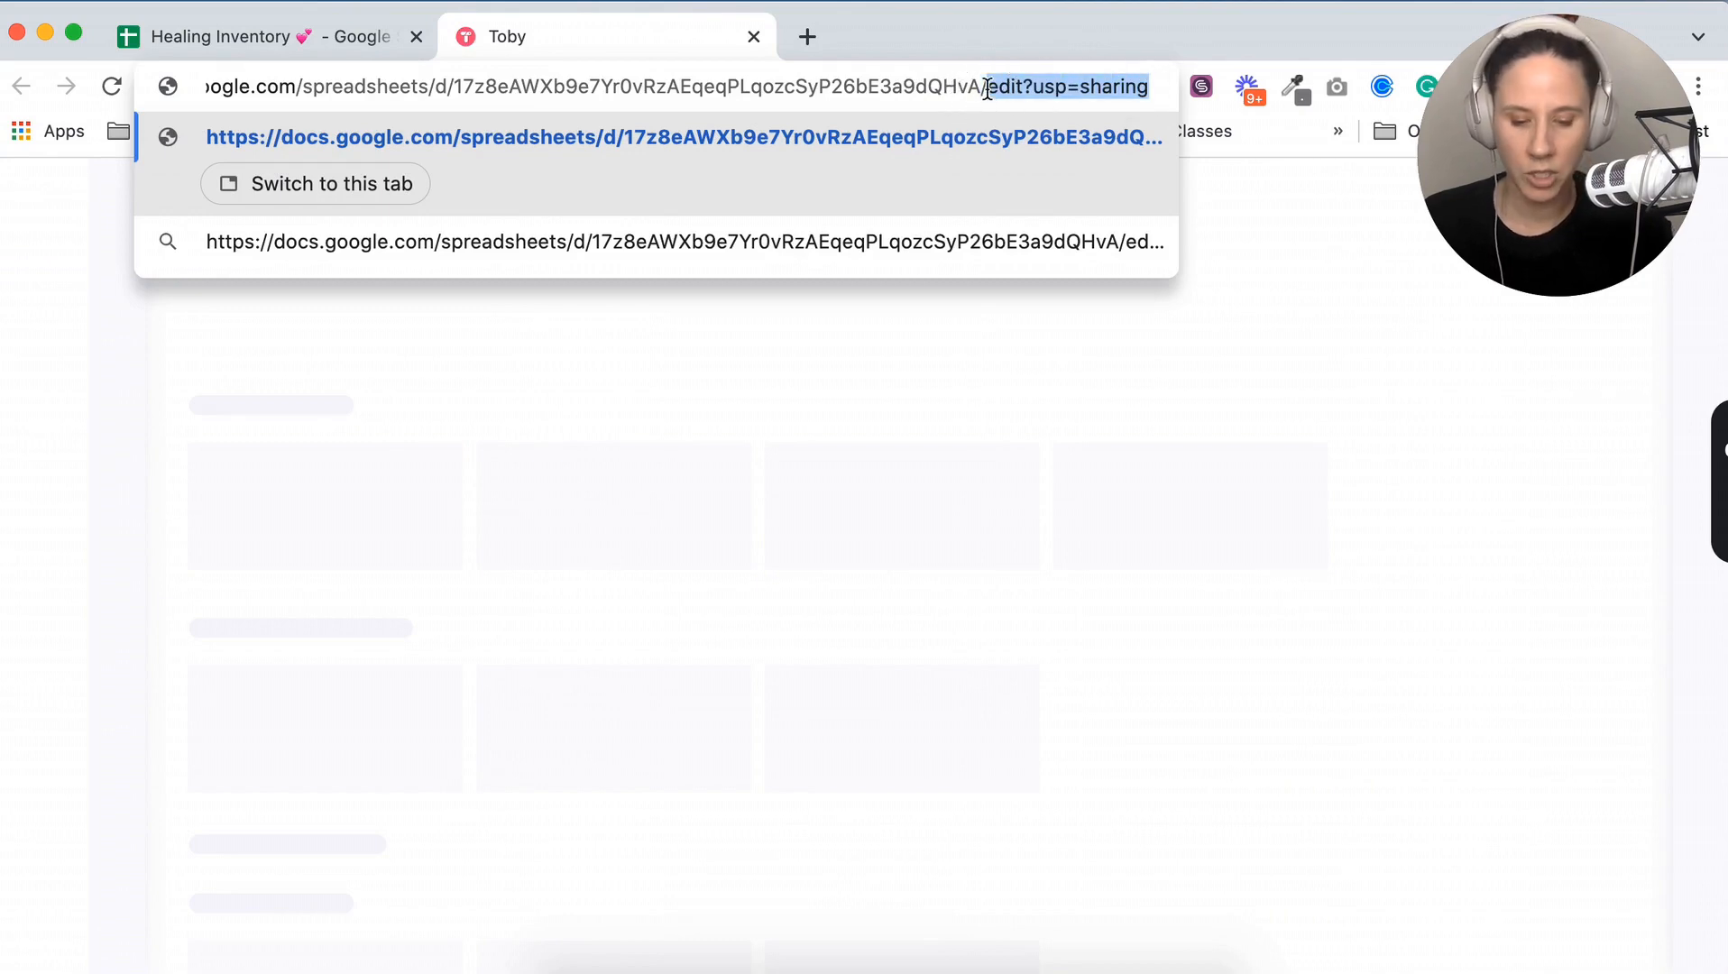
{"action": "type", "text": "copy"}
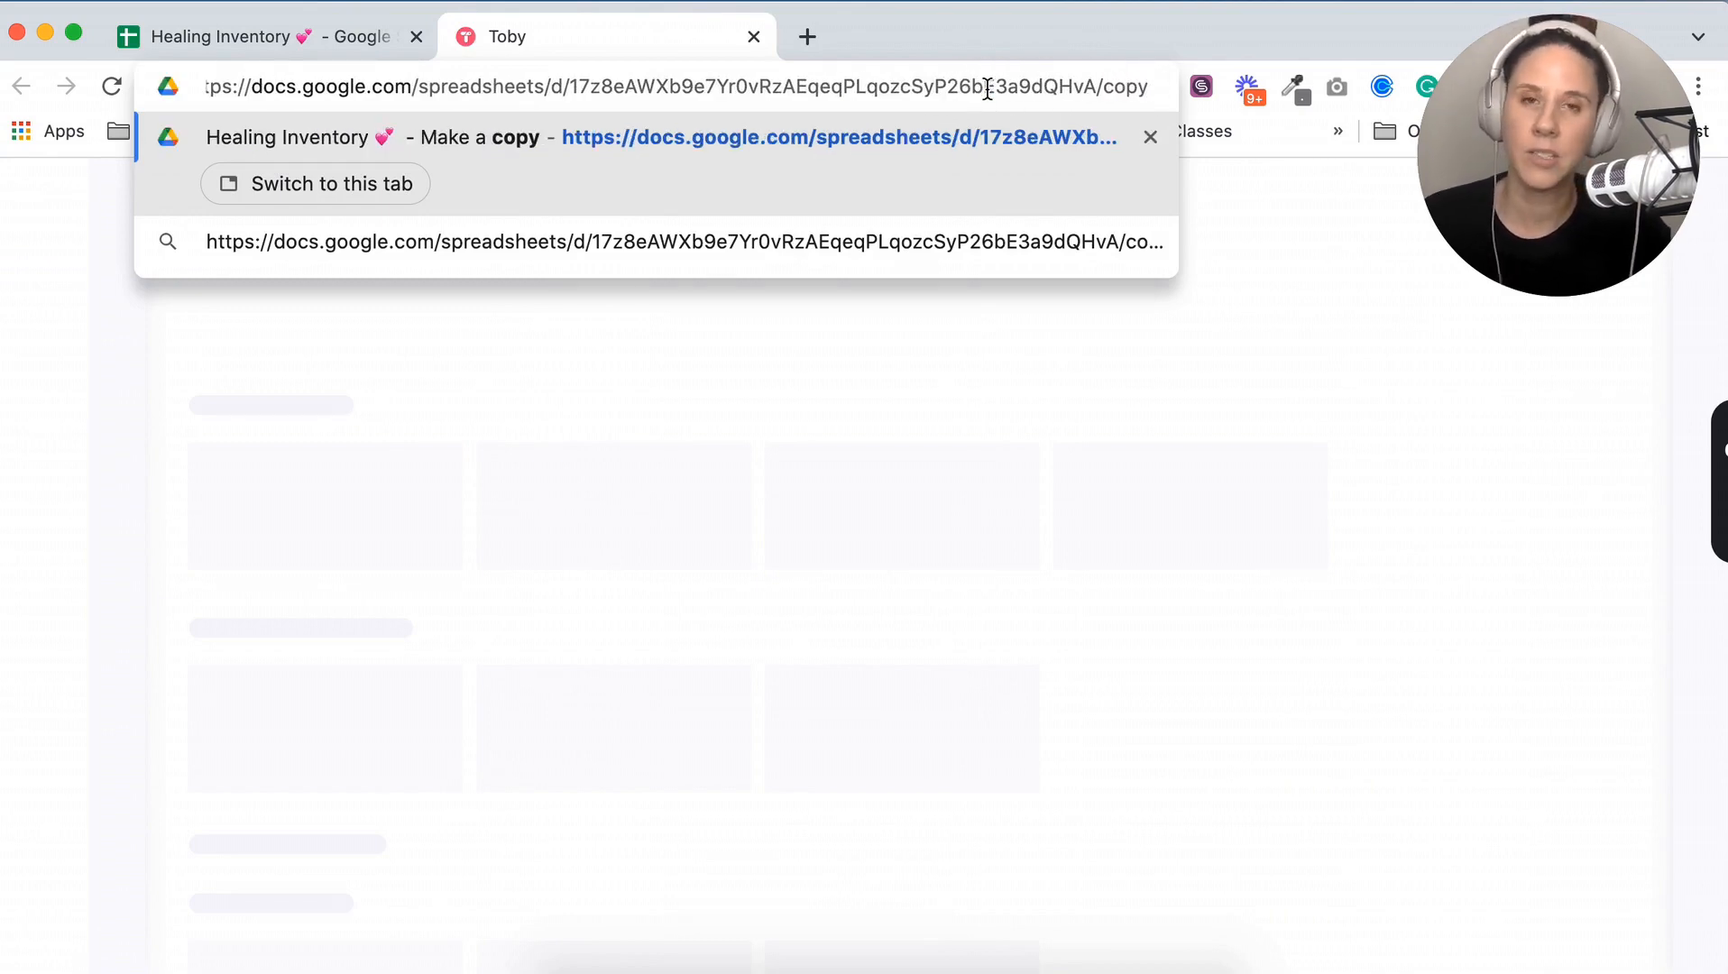
{"action": "key", "text": "Return"}
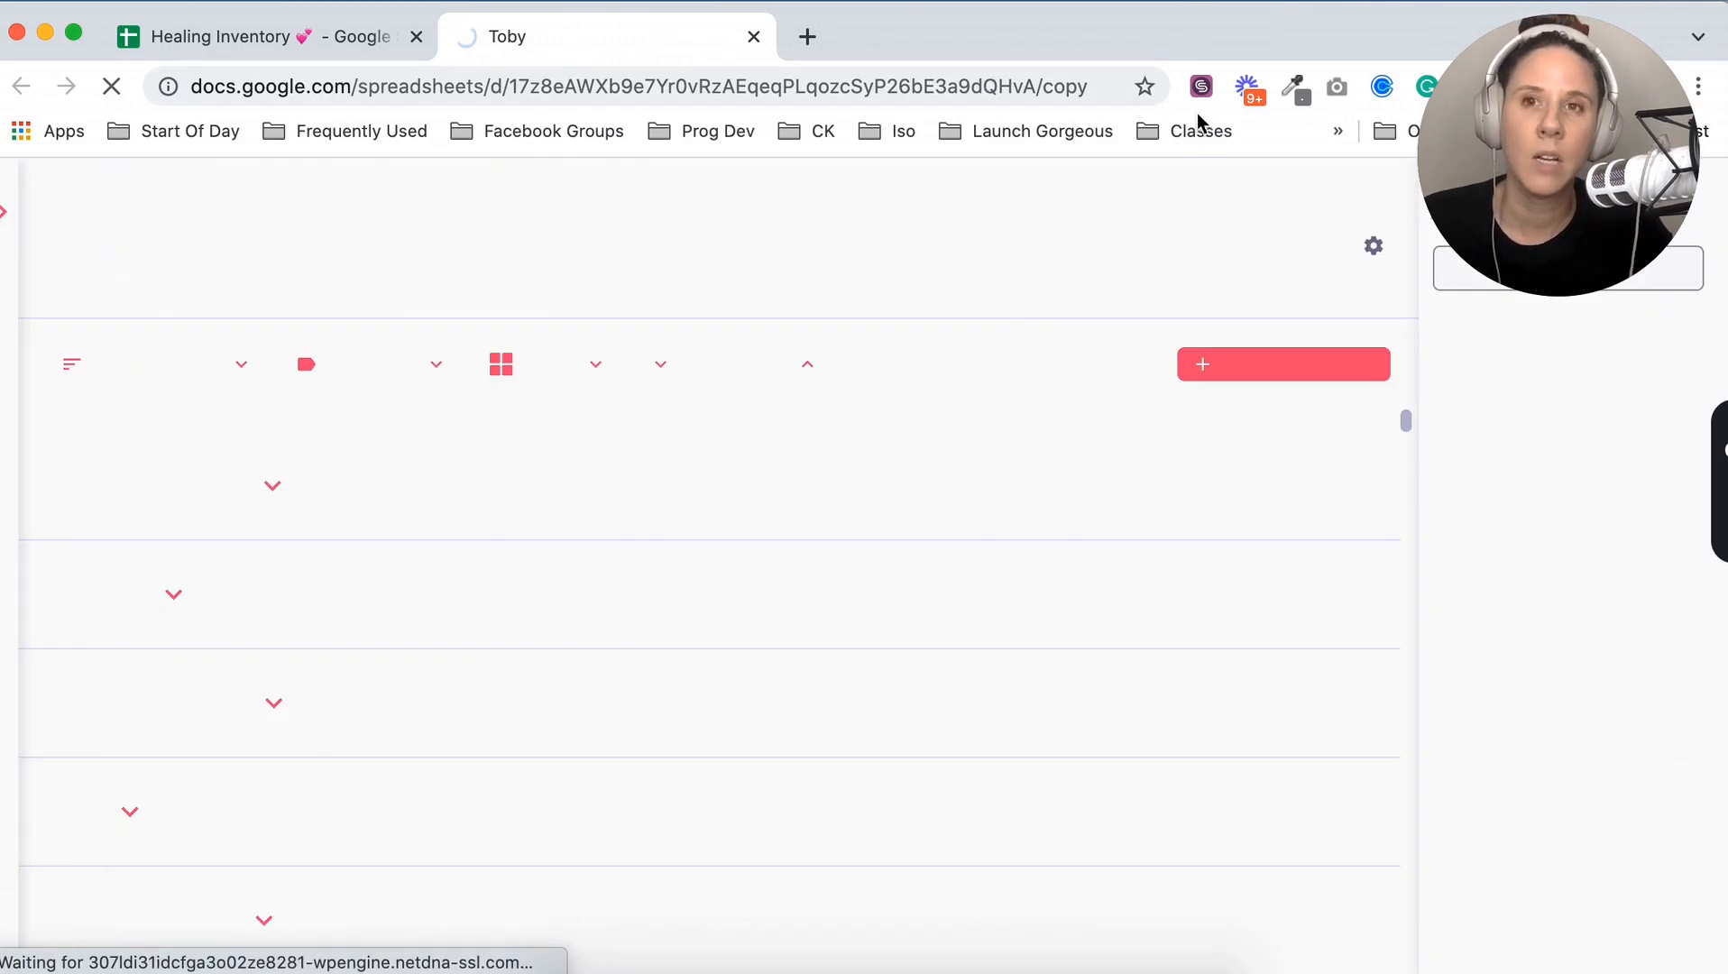